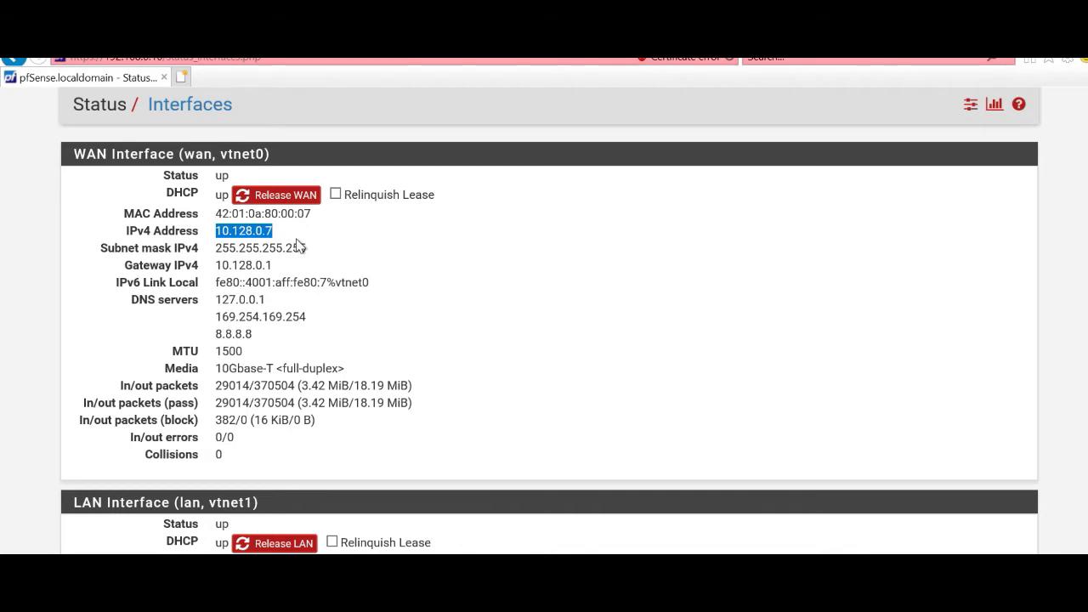
Step: Go to System > Cert. Manager to show the still-empty Certificate Authorities list
click(407, 253)
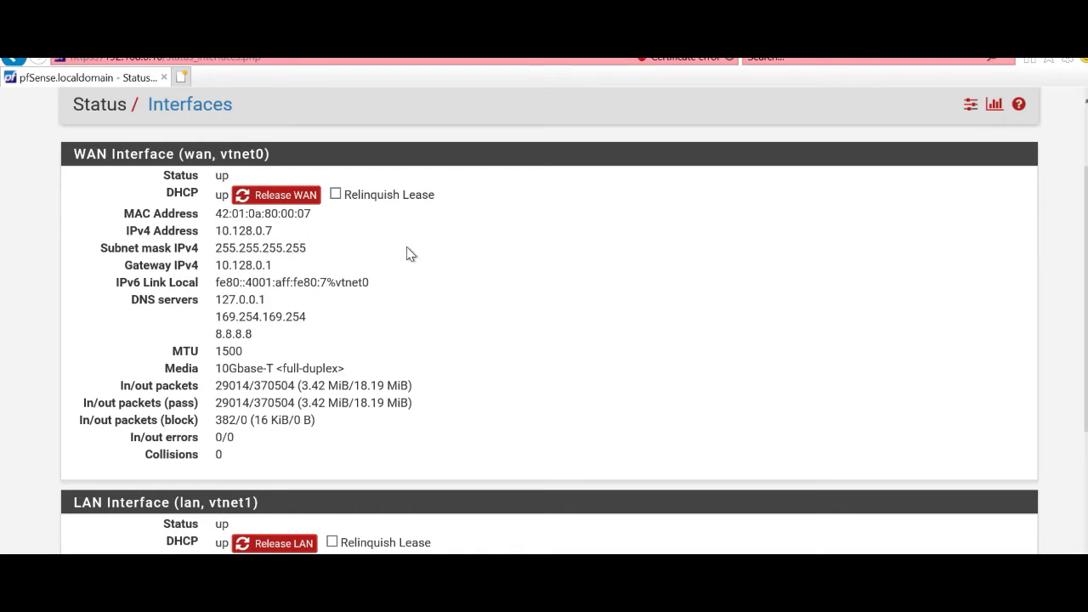
scroll(407, 253, down, 3)
scroll(406, 253, up, 5)
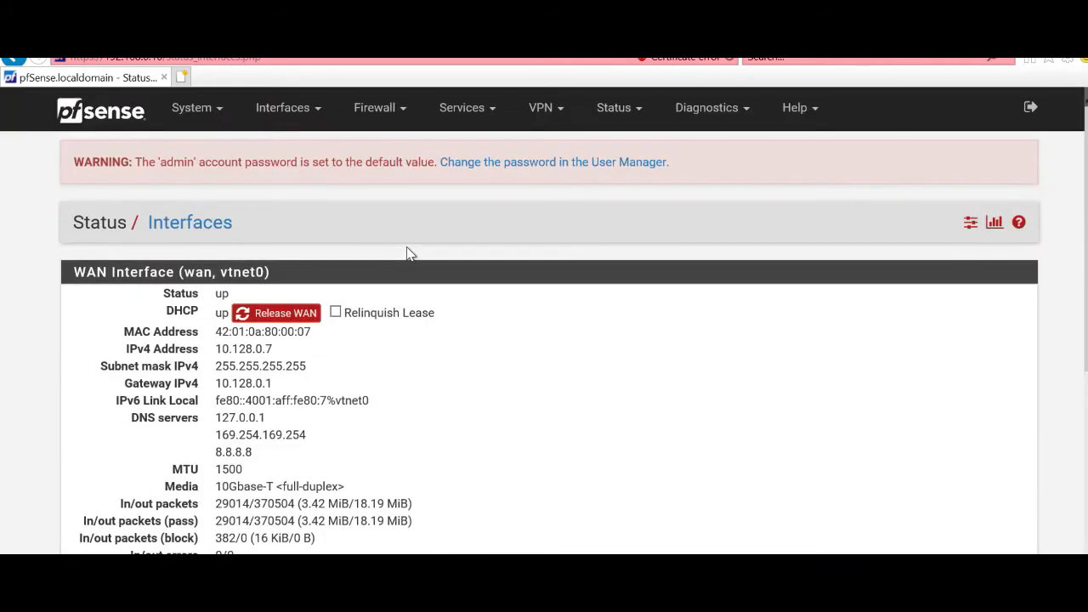
click(191, 111)
click(195, 112)
click(198, 116)
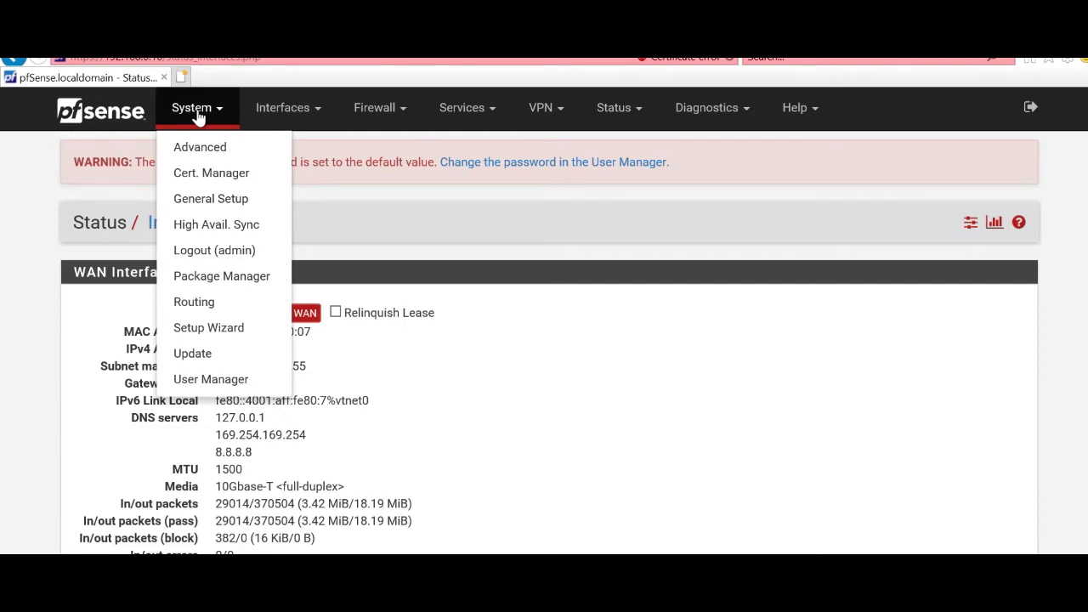
click(207, 174)
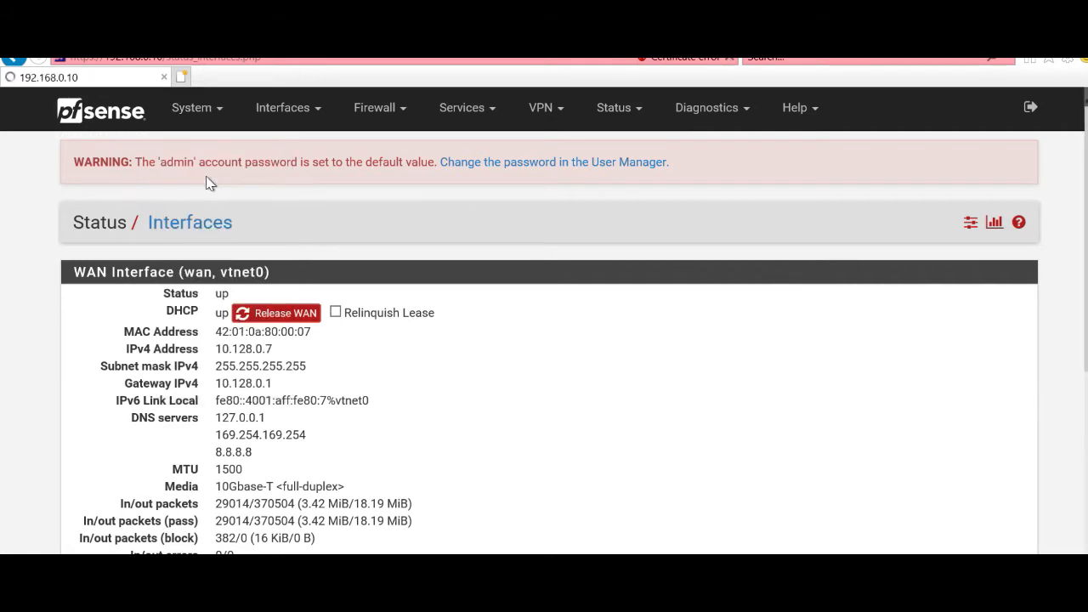
click(192, 110)
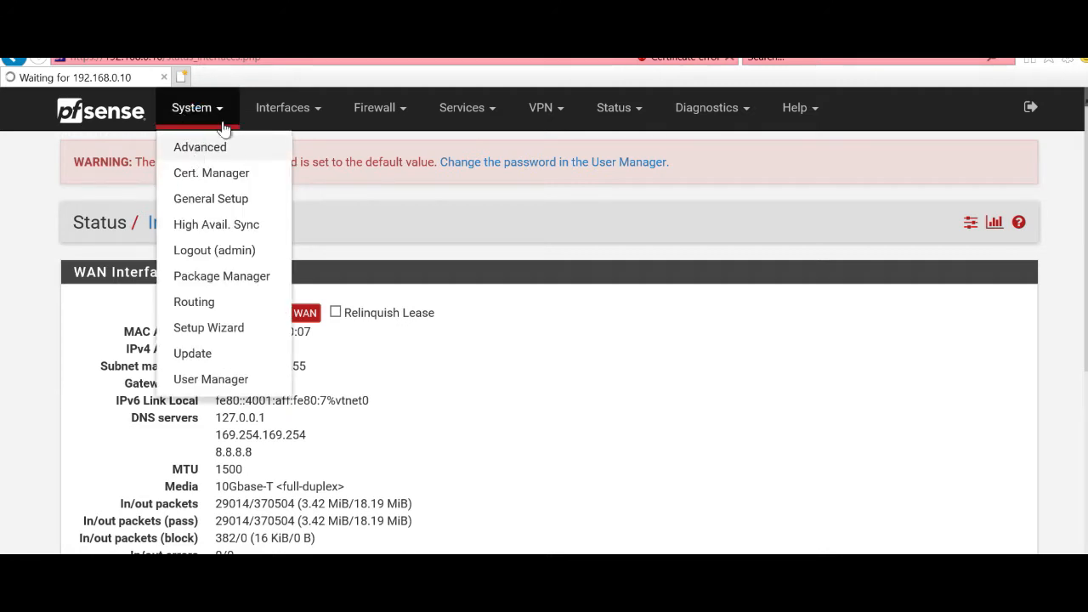
click(184, 105)
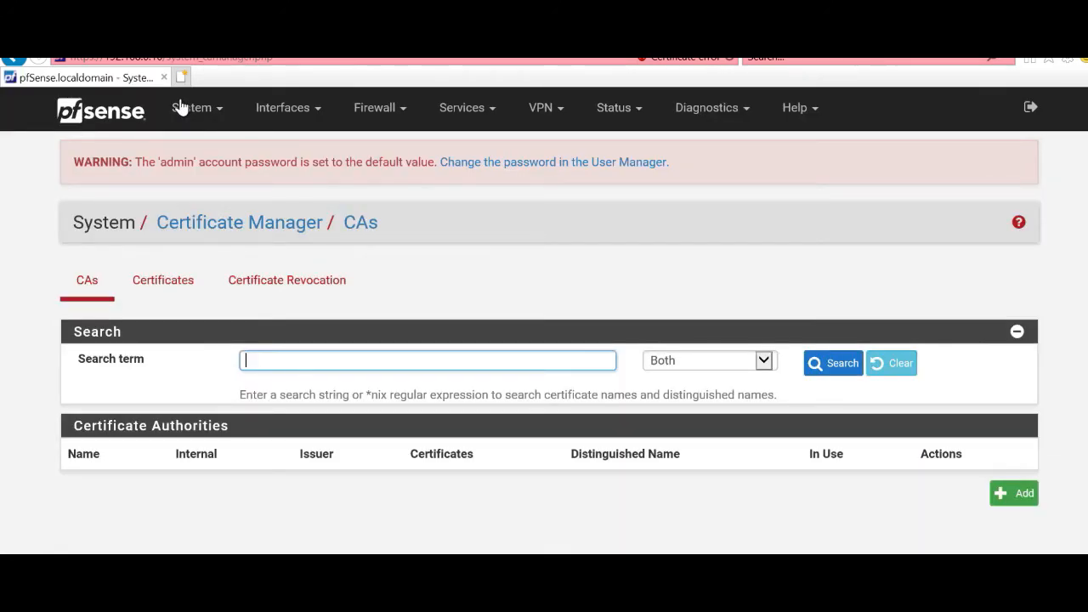
Step: Start a new CA named AutoridadeCertificadora with country code BR
click(1029, 496)
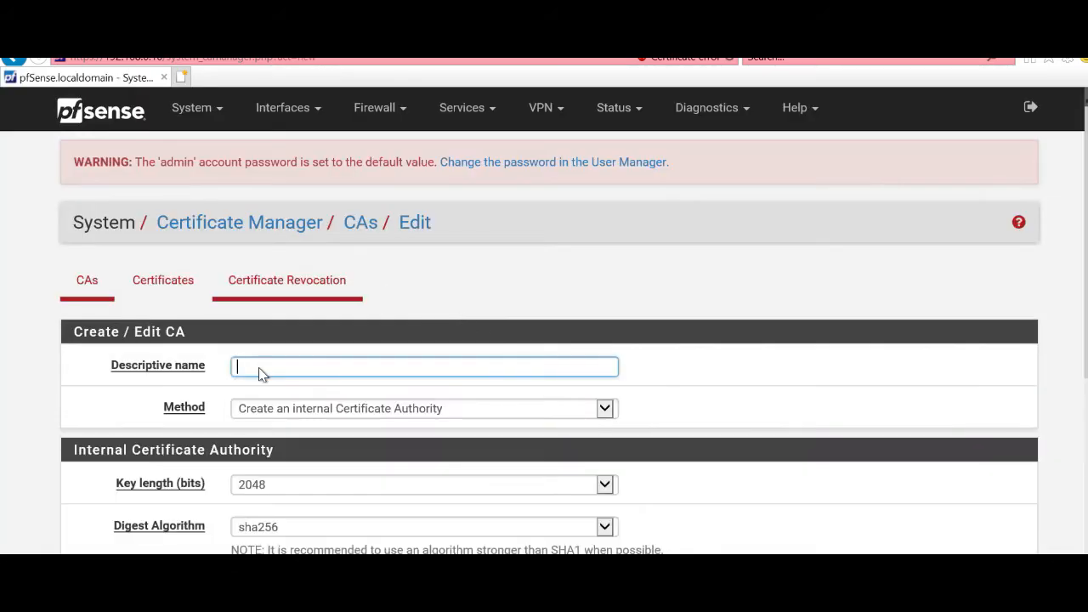
text(Auto)
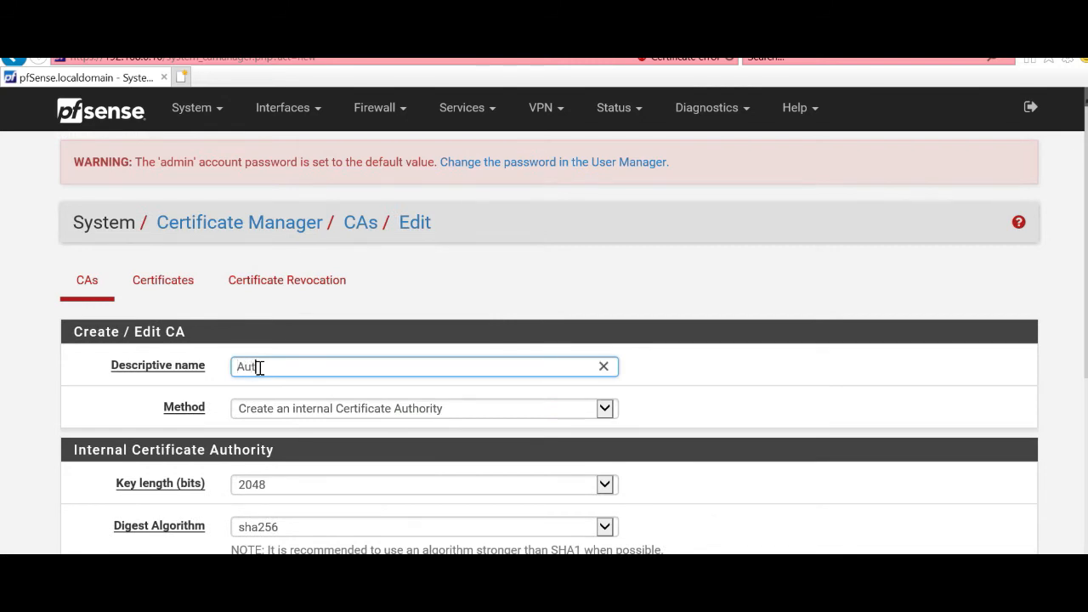
text(ridade)
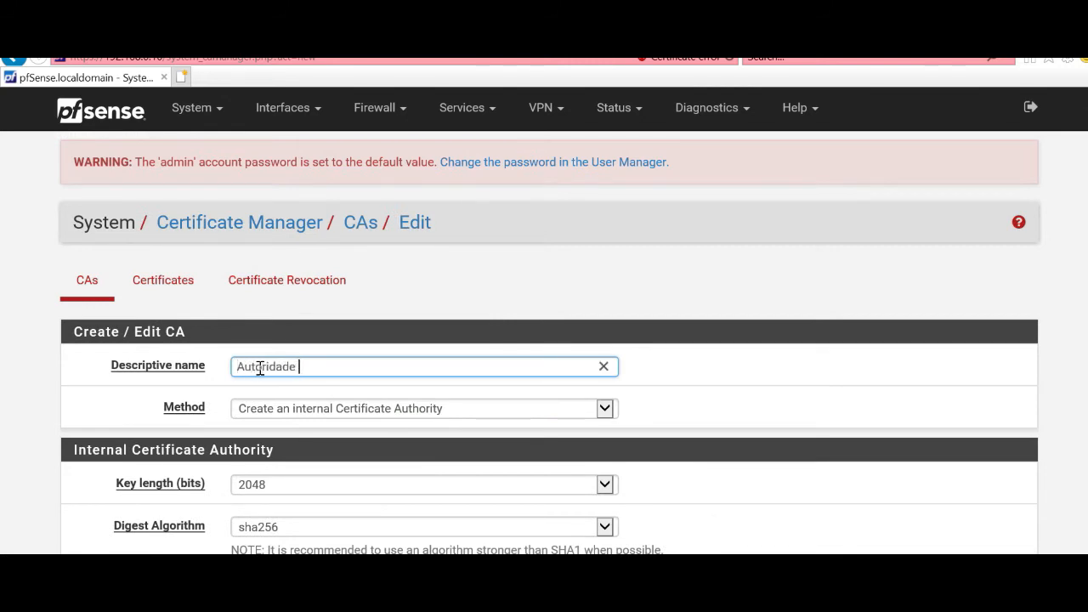
key(BackSpace)
text(Certificadora)
scroll(702, 369, down, 2)
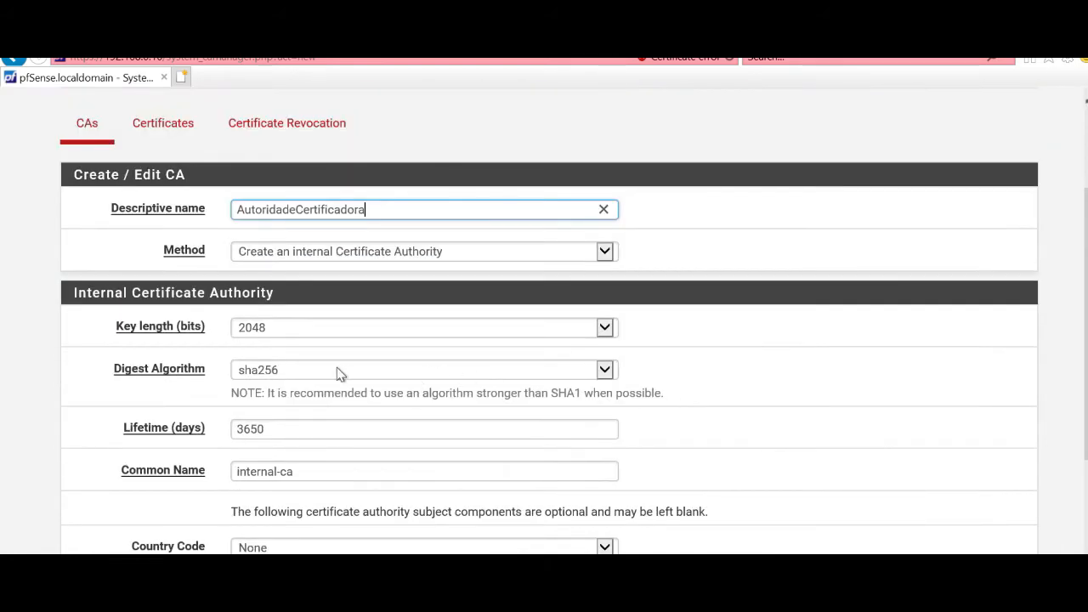
scroll(245, 376, down, 2)
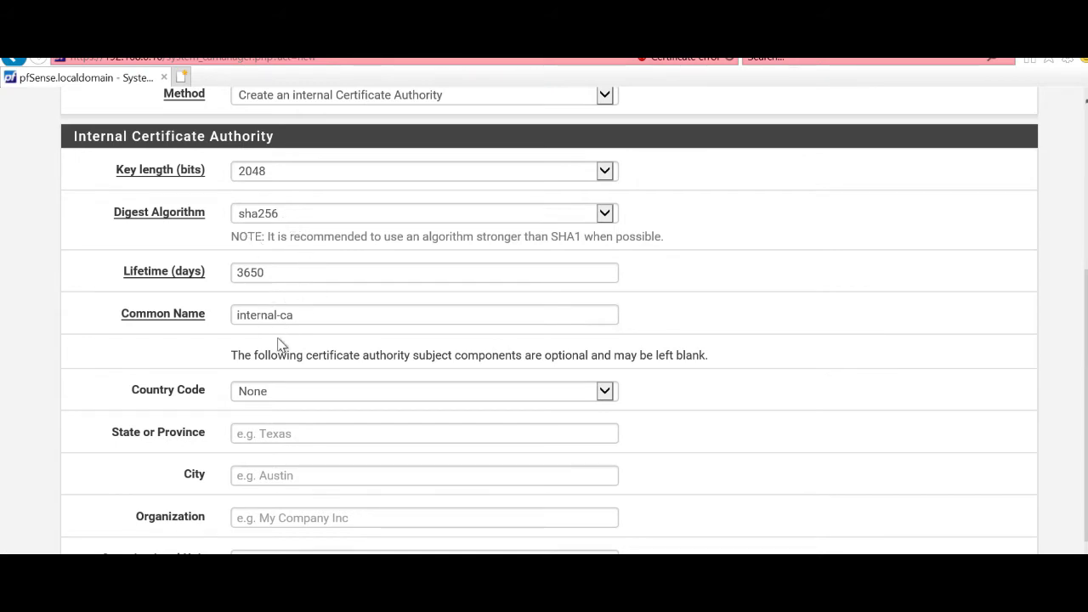
click(284, 389)
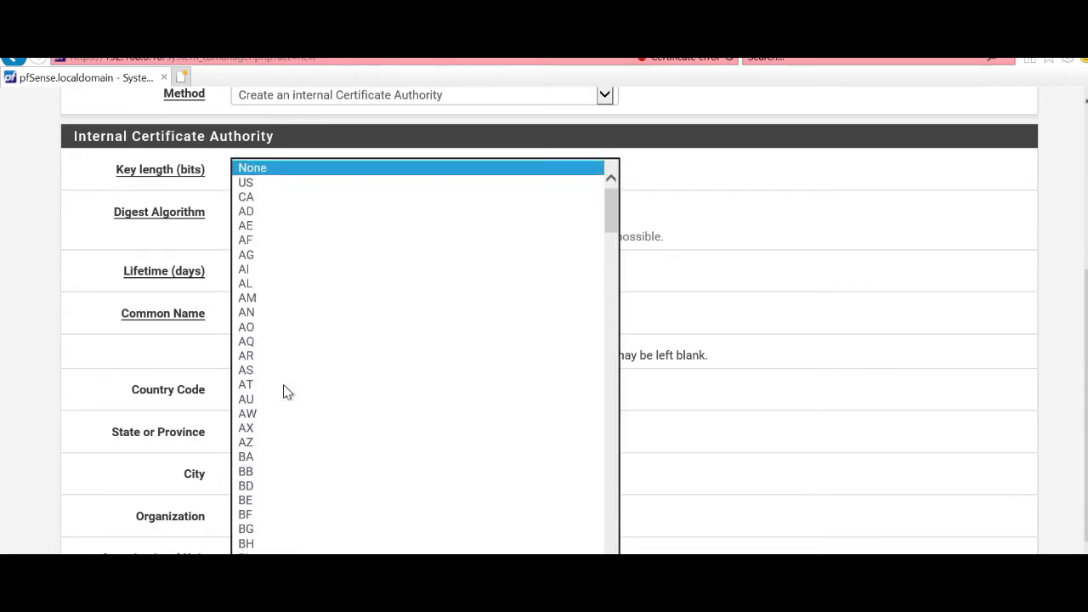
scroll(283, 384, down, 2)
click(293, 598)
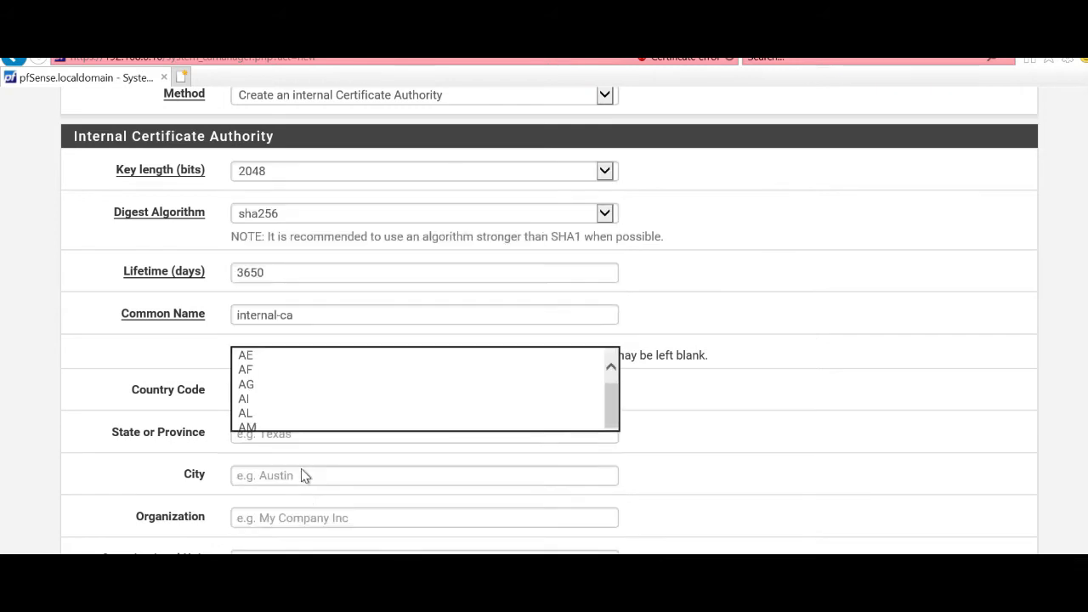
Step: Fill state RS, city POA, the organization name and unit TI, then save the CA
click(271, 429)
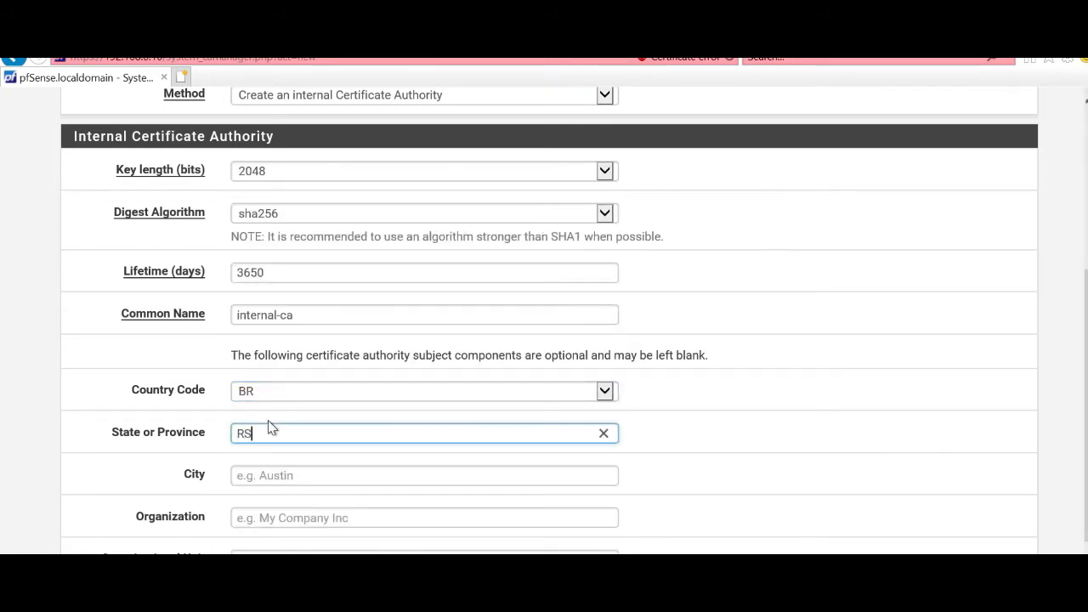
key(Tab)
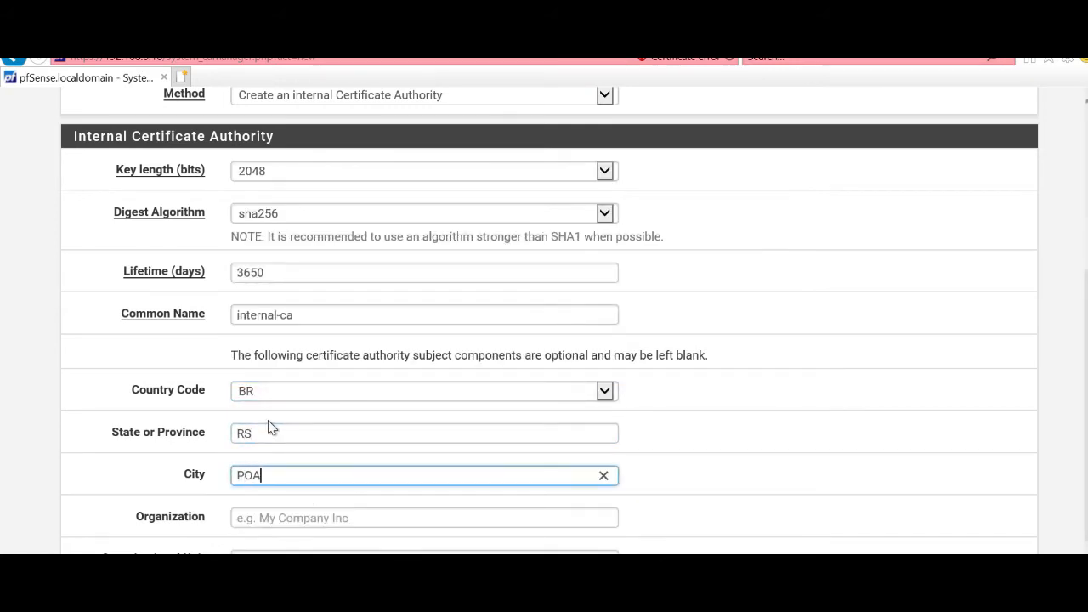
key(Tab)
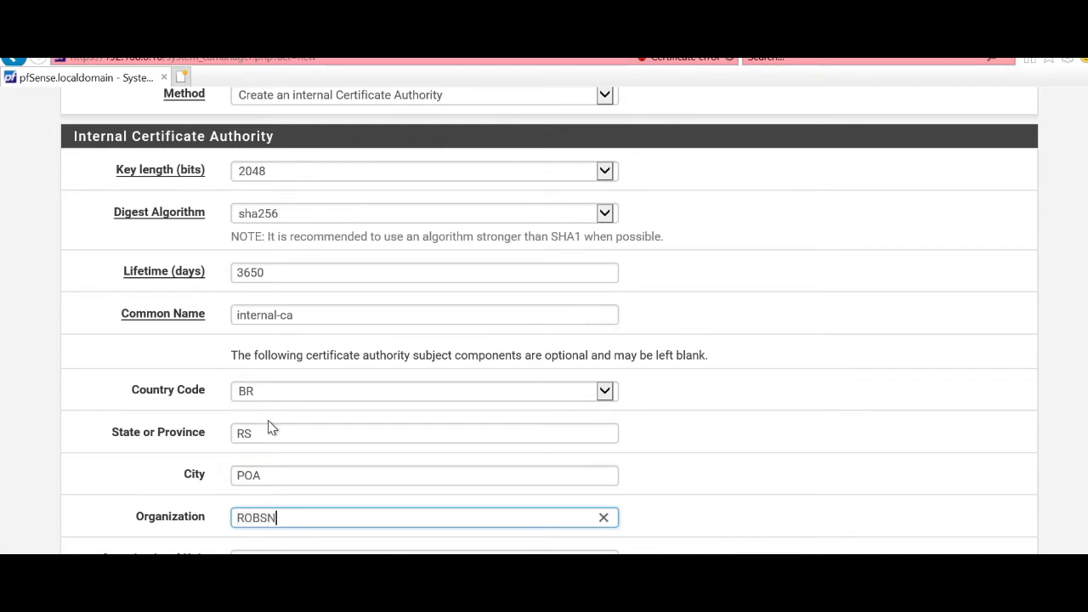
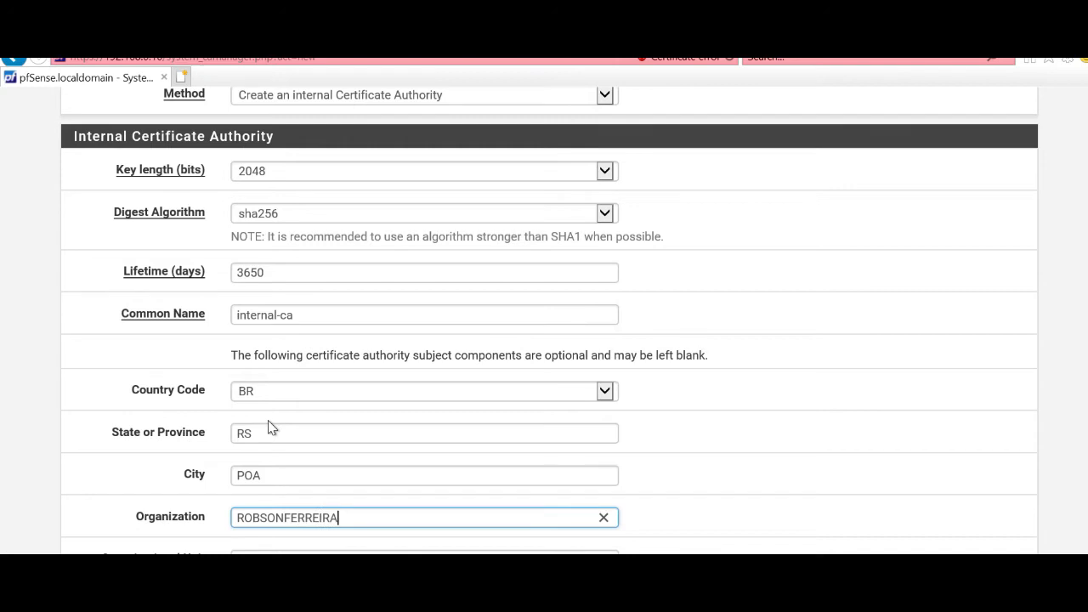
key(Tab)
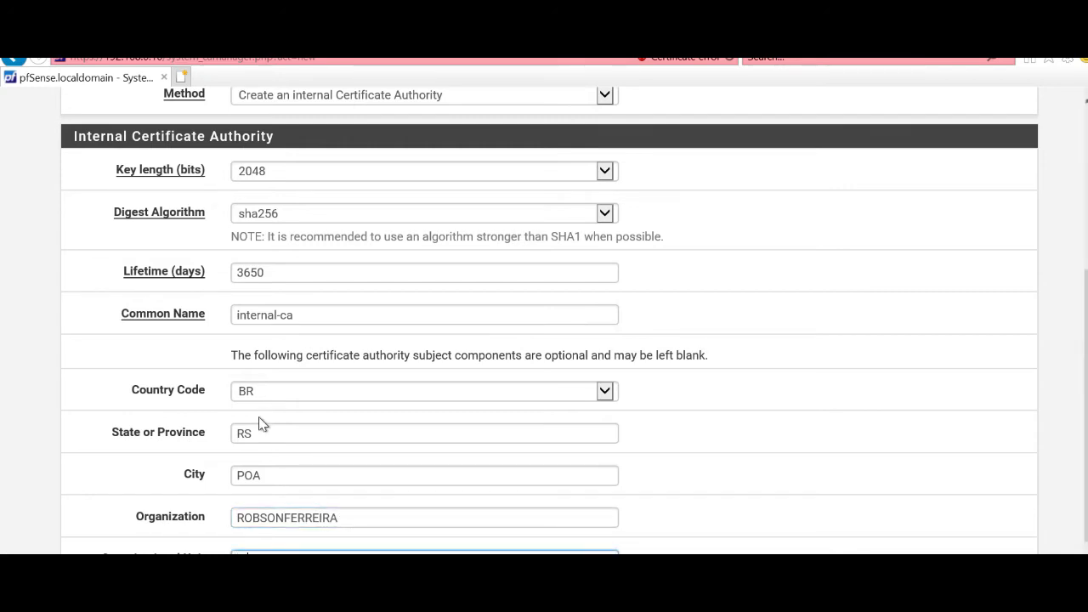
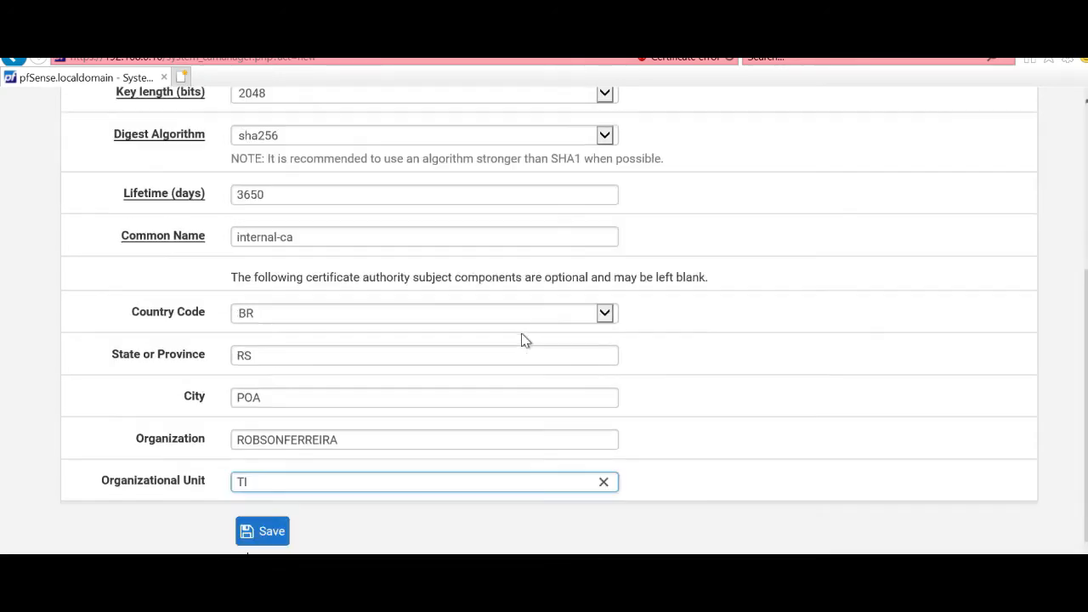
click(272, 533)
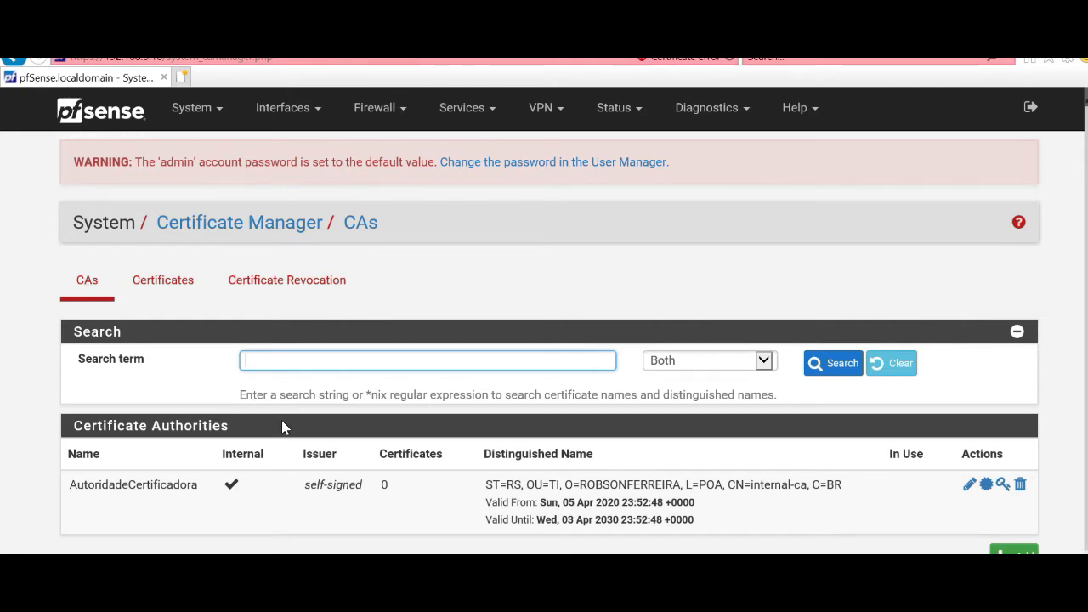
Step: Switch to the Certificates tab showing the default webConfigurator certificate
click(143, 289)
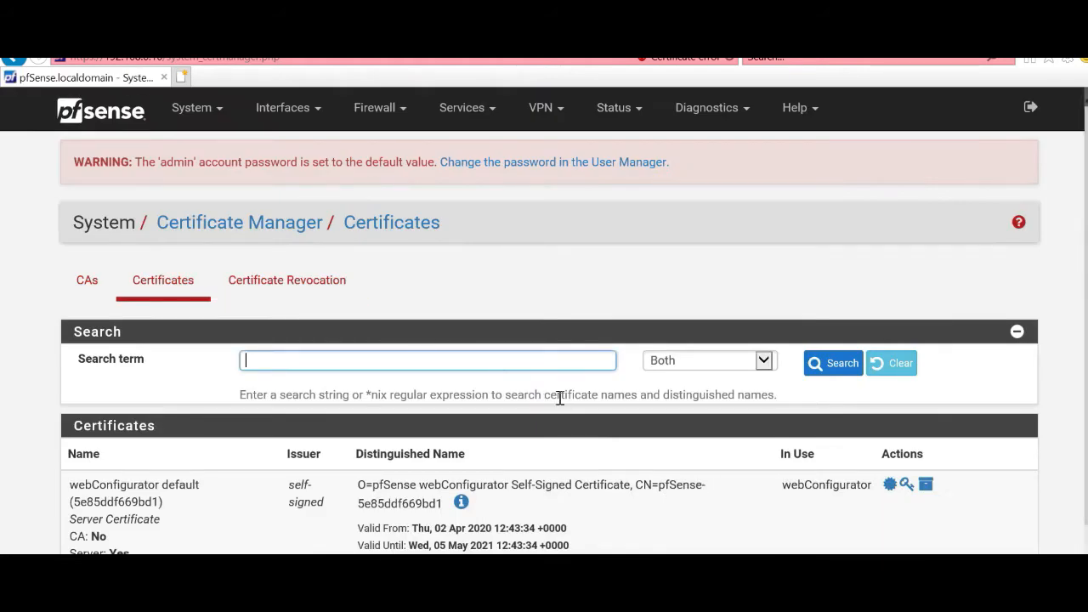
Step: Begin a new certificate with Add/Sign on the Certificates page
scroll(554, 408, down, 1)
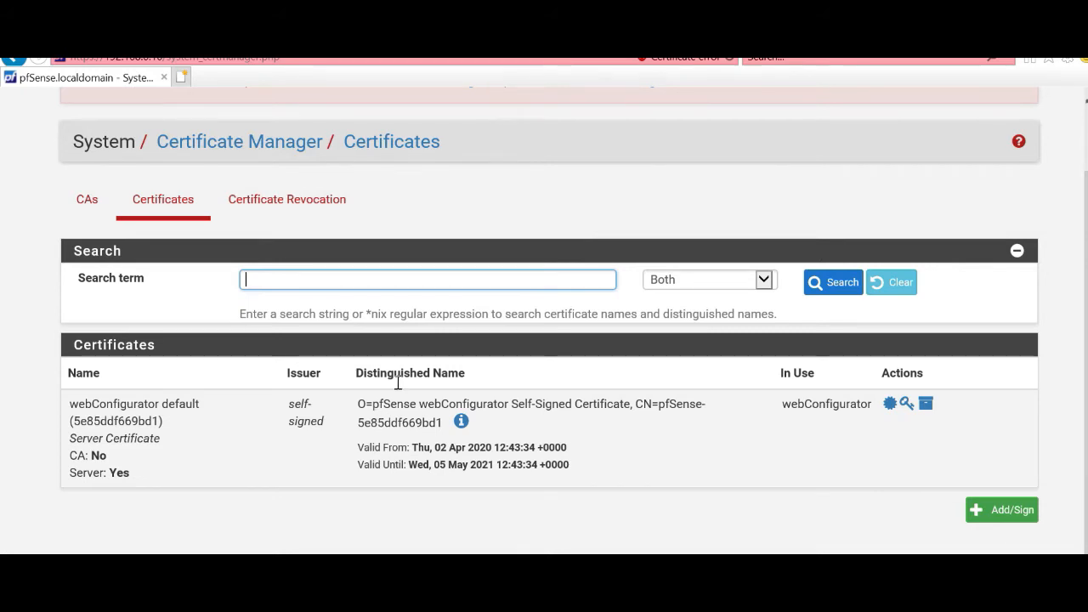
scroll(204, 257, up, 1)
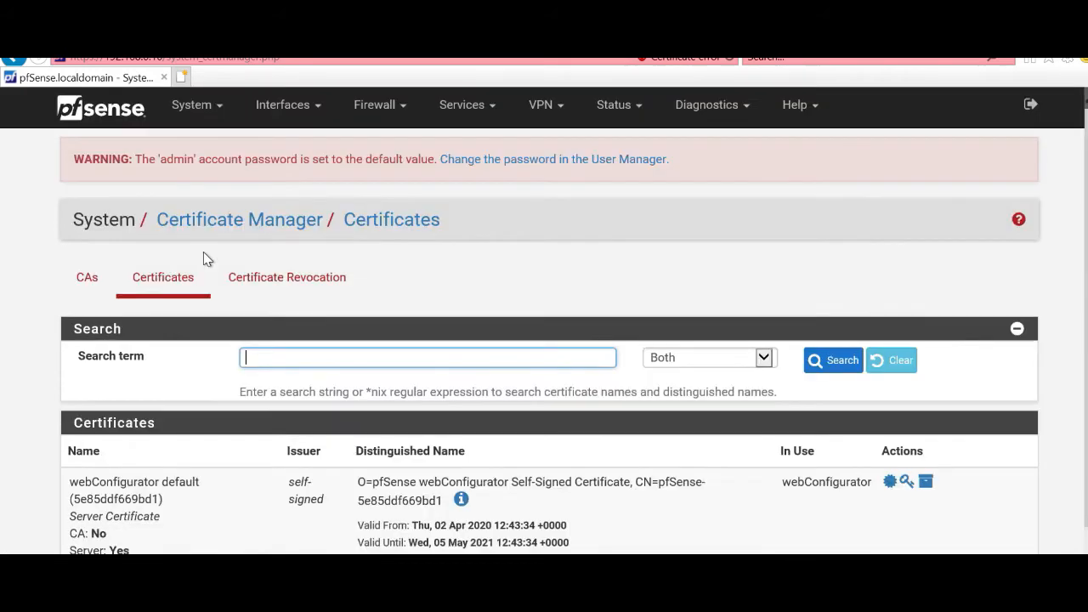
scroll(203, 257, down, 1)
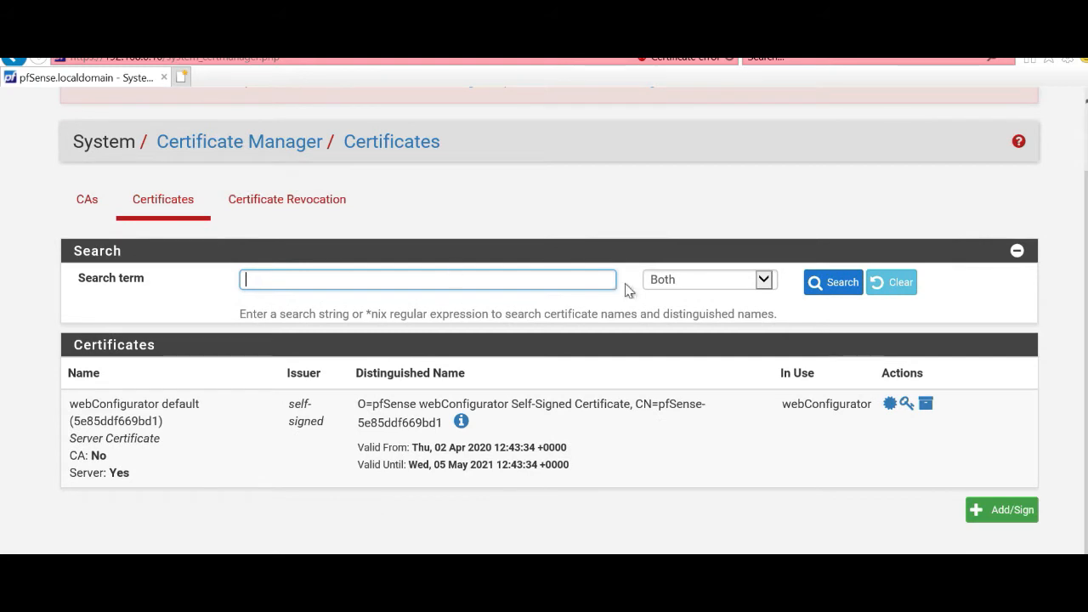
click(1001, 510)
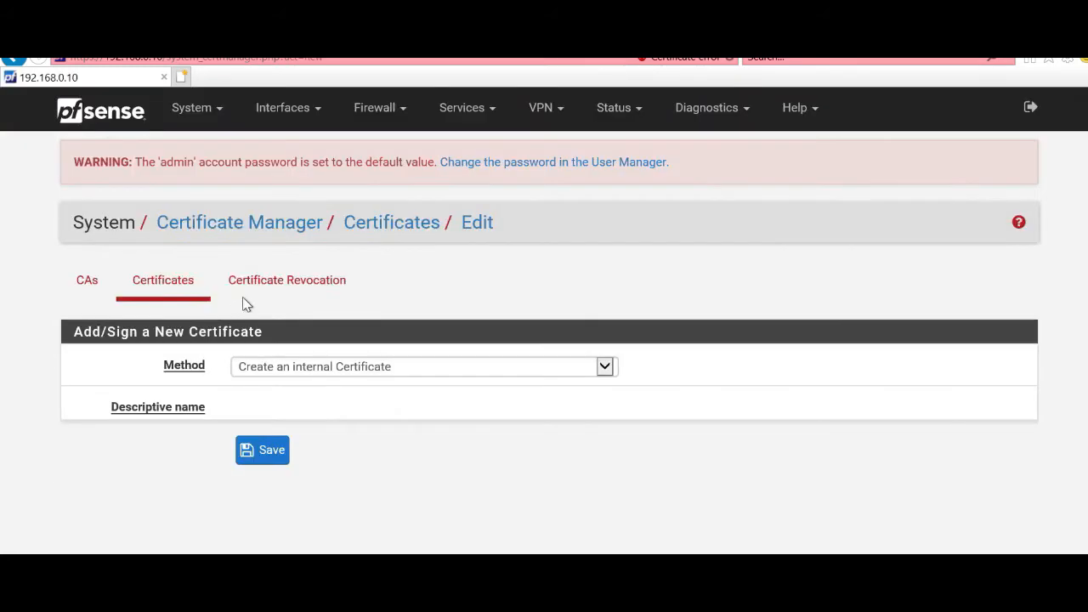
Step: Keep 'Create an internal Certificate' and set descriptive and common name to certificadoservidor
click(330, 374)
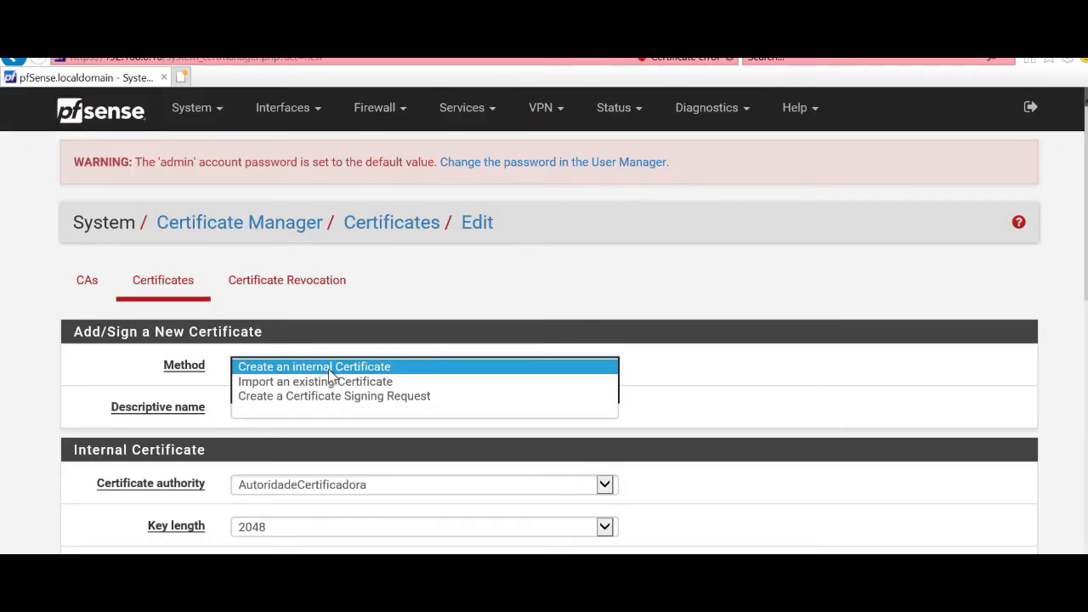
click(329, 374)
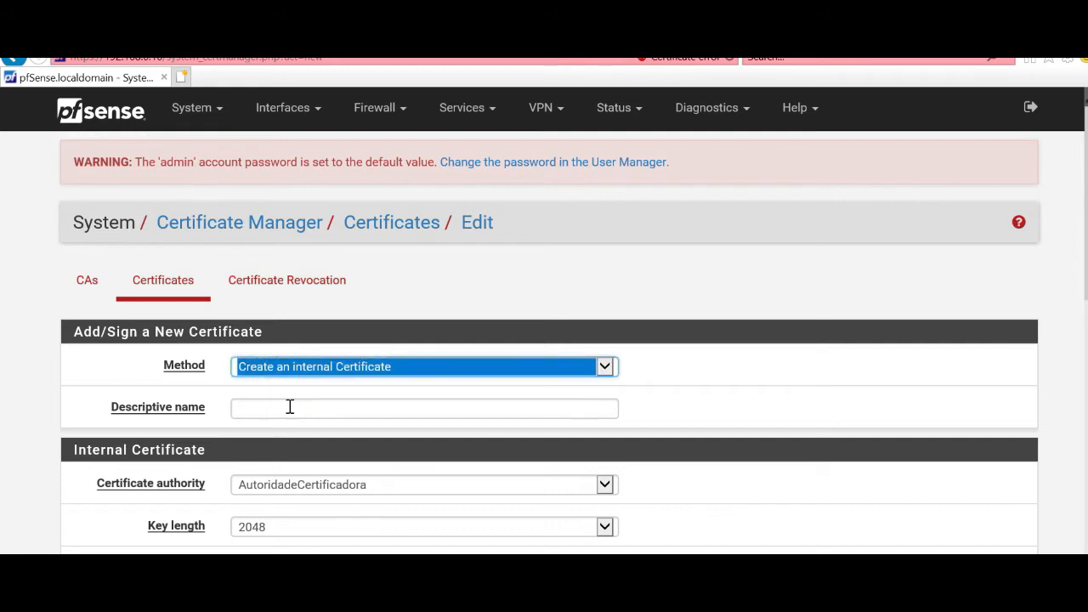
click(293, 407)
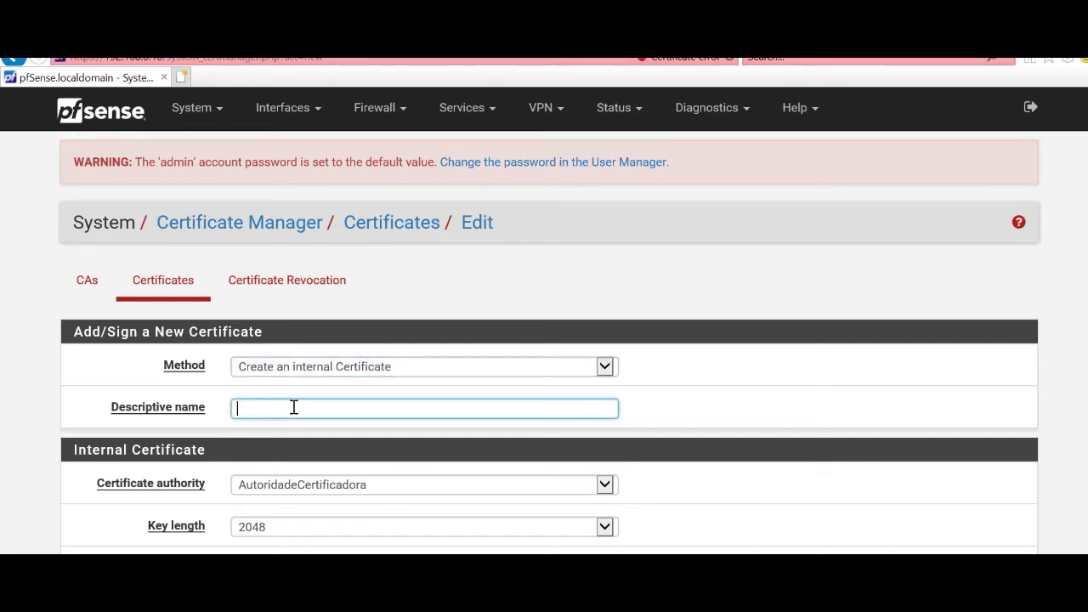
text(certificadoservidor)
scroll(293, 408, down, 3)
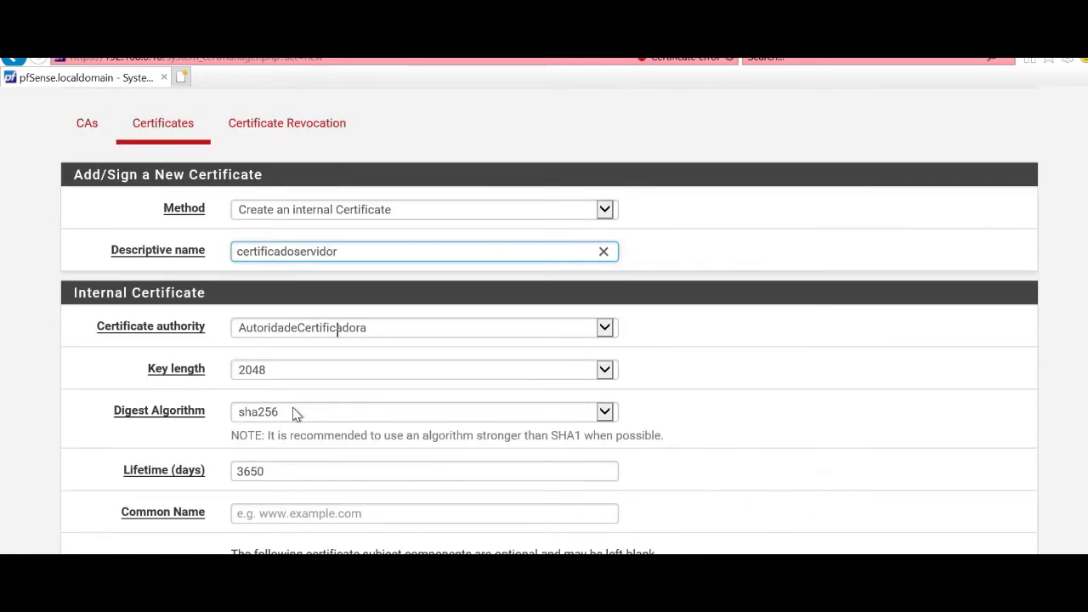
scroll(372, 394, down, 3)
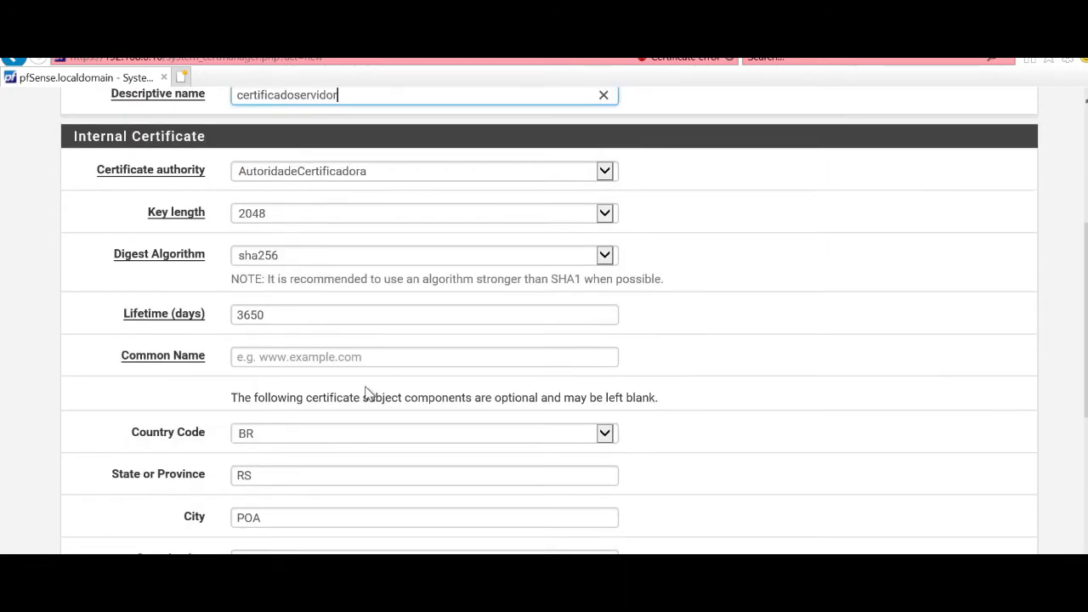
click(371, 356)
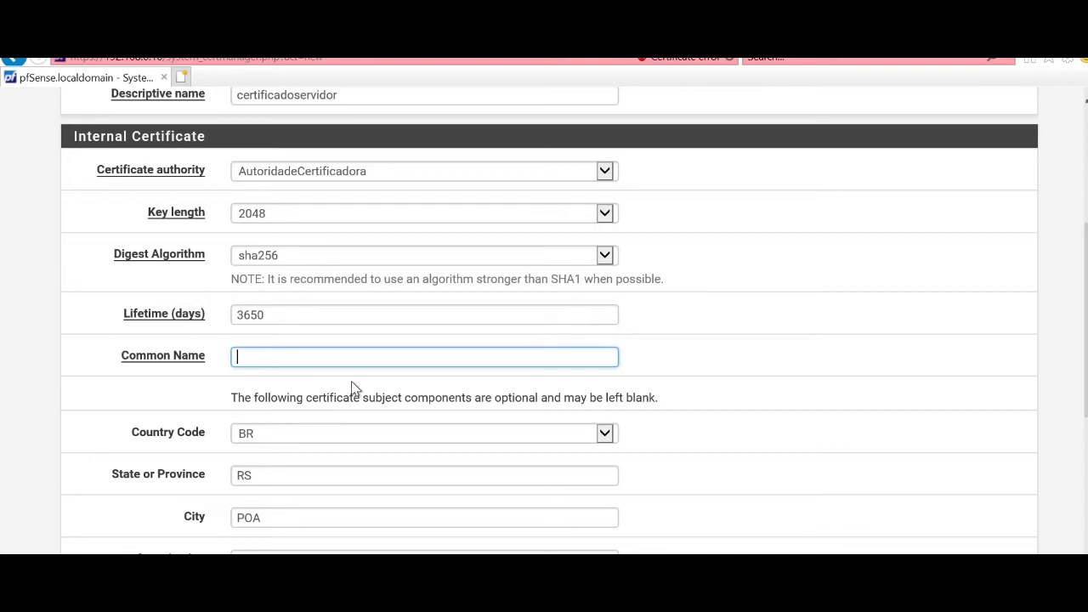
text(cer)
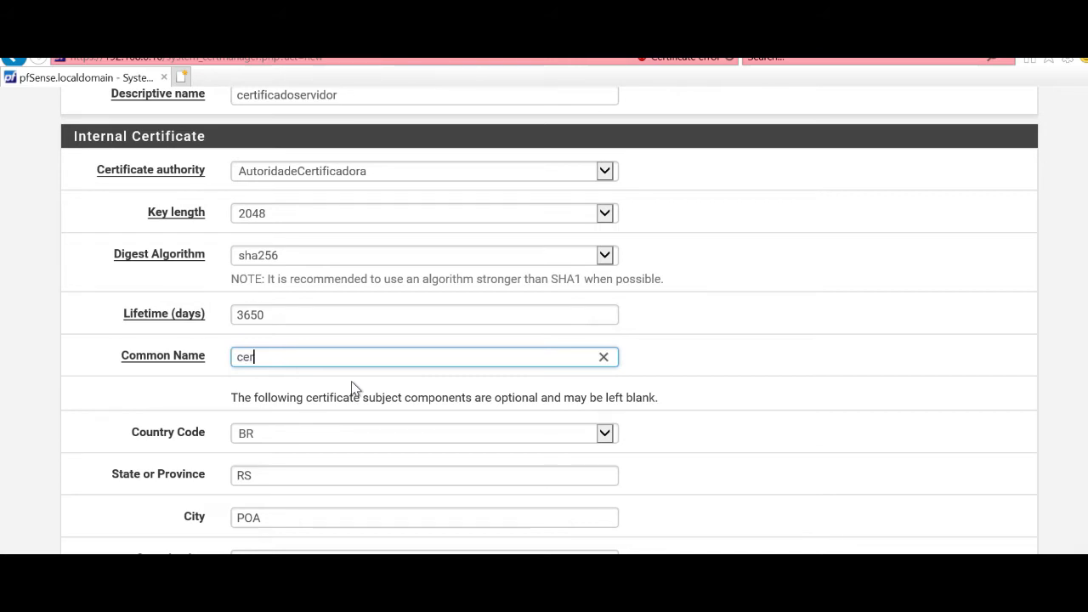
text(tificadoservidor)
Step: Set the certificate type to Server Certificate
scroll(396, 420, down, 4)
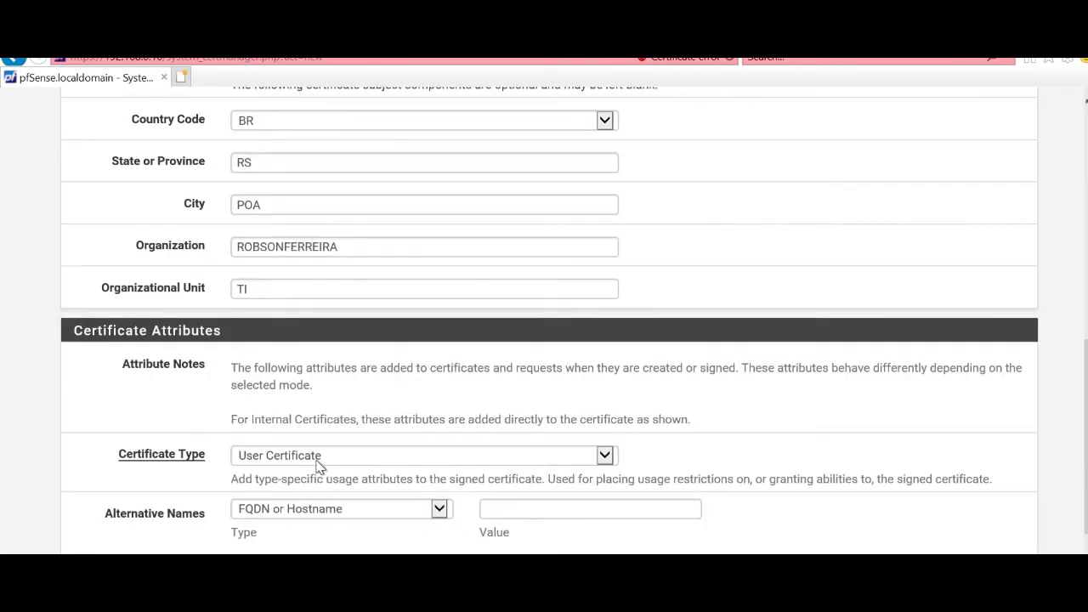
click(316, 461)
click(316, 459)
click(315, 457)
click(348, 441)
scroll(367, 460, down, 1)
scroll(367, 460, up, 1)
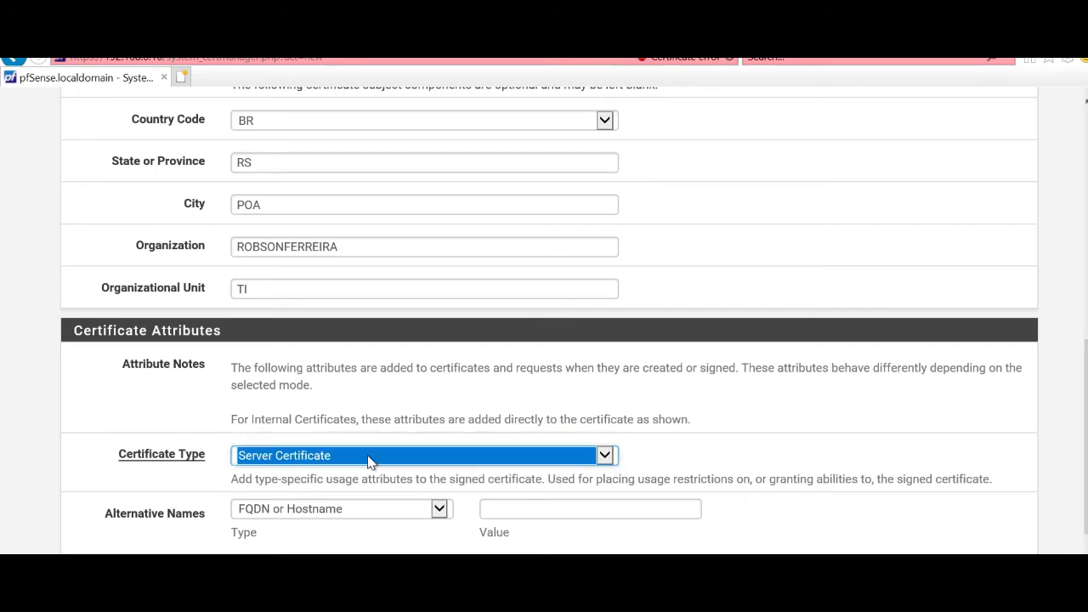
click(875, 467)
scroll(574, 496, down, 2)
Step: Save certificadoservidor and check it in the certificate list, issued by AutoridadeCertificadora
click(279, 517)
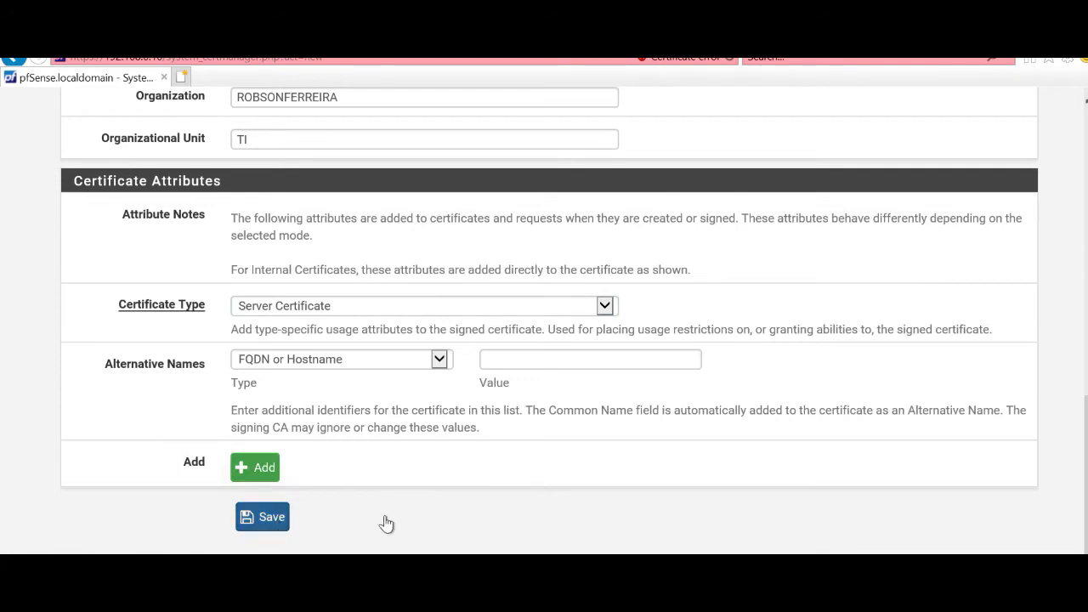
scroll(647, 491, down, 2)
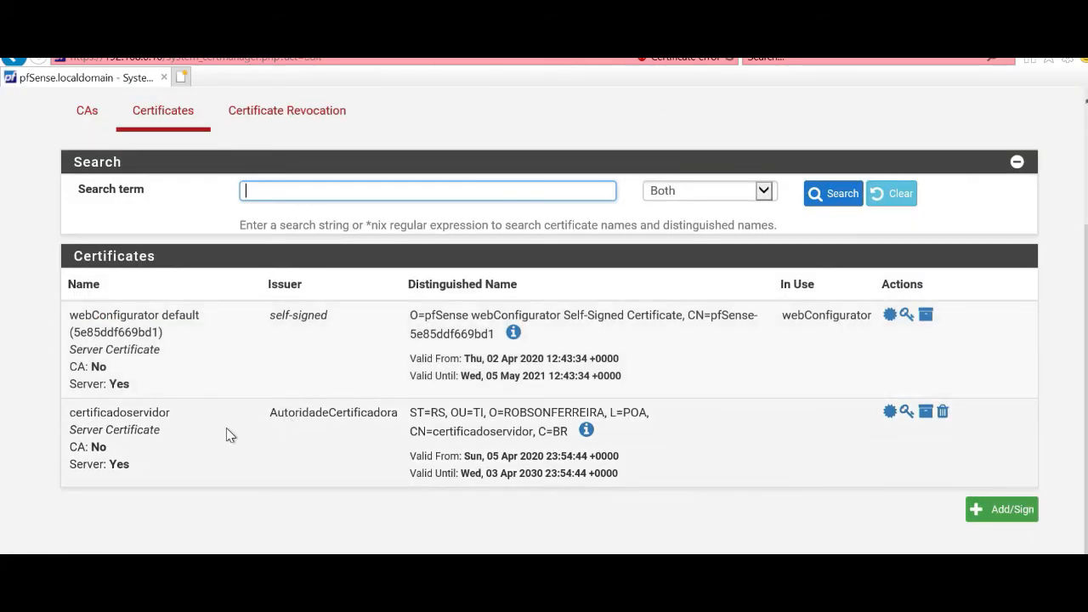
scroll(226, 429, up, 2)
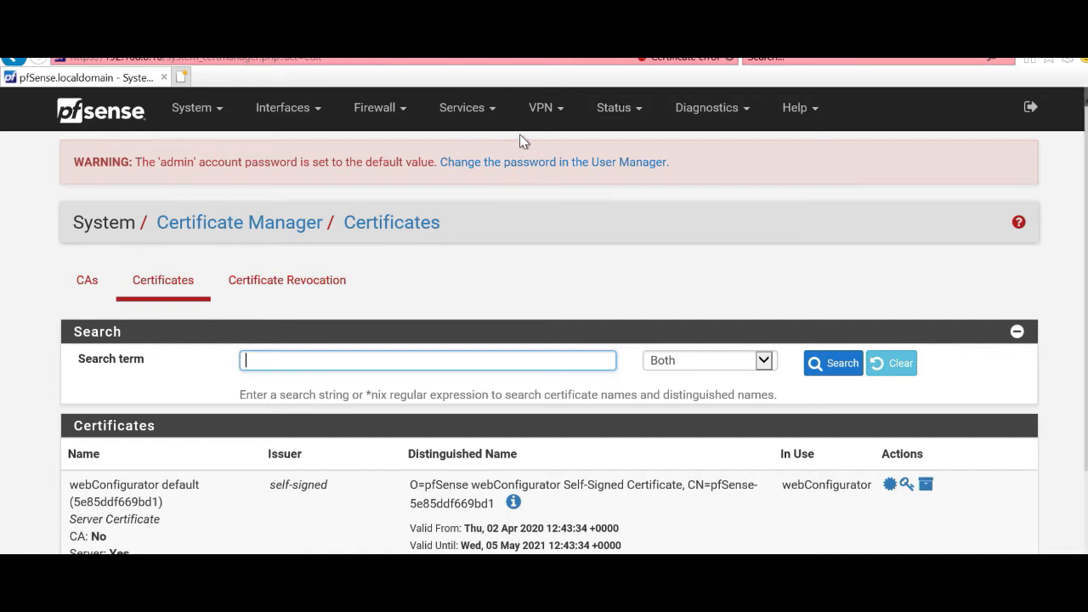
Step: Go to VPN > OpenVPN and add a new OpenVPN server
click(539, 117)
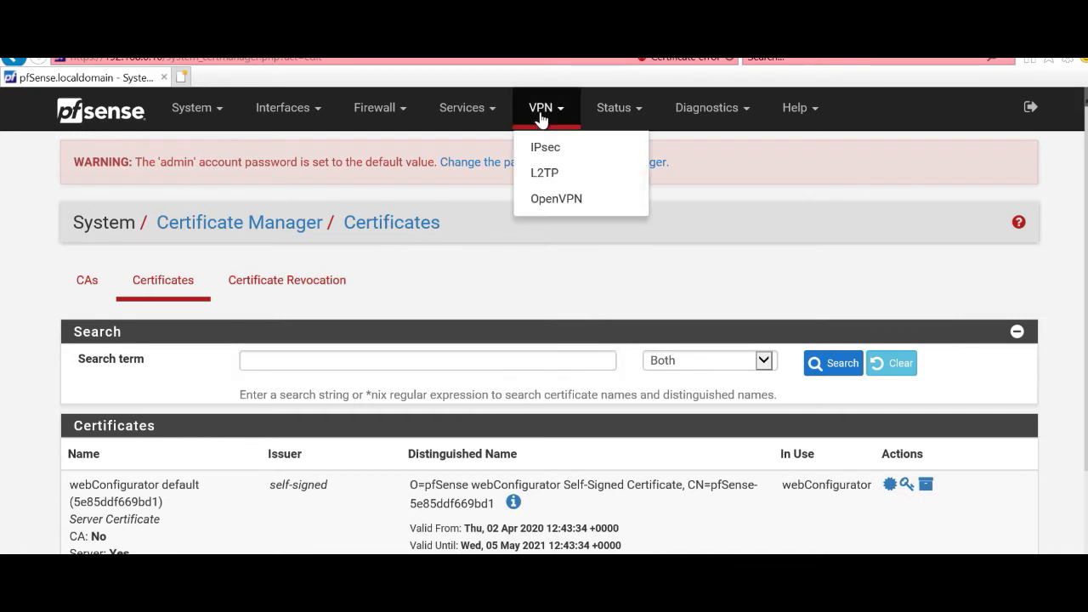
click(549, 199)
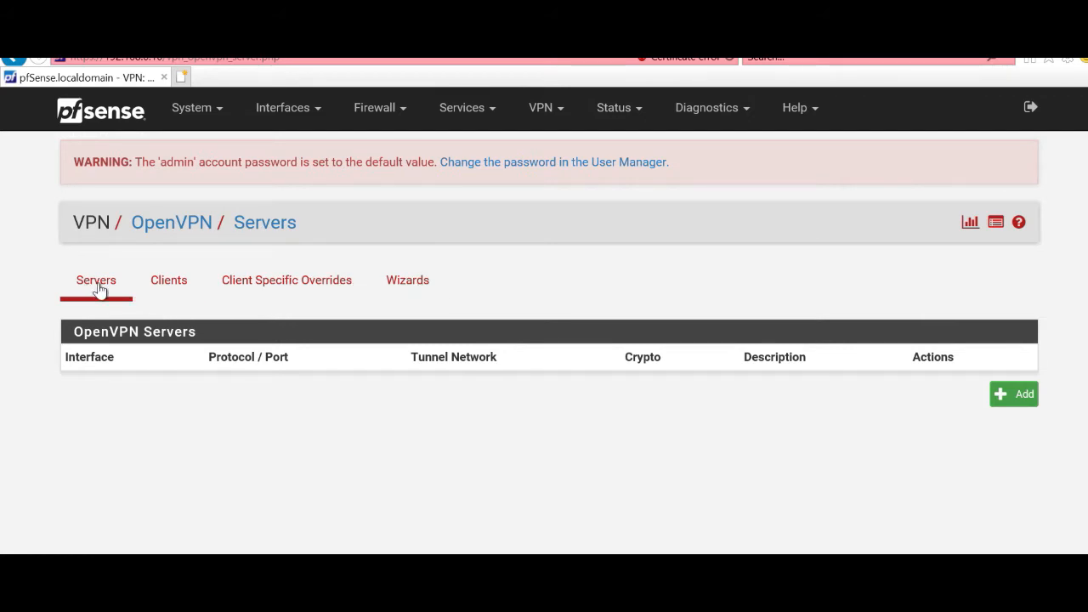
click(1003, 403)
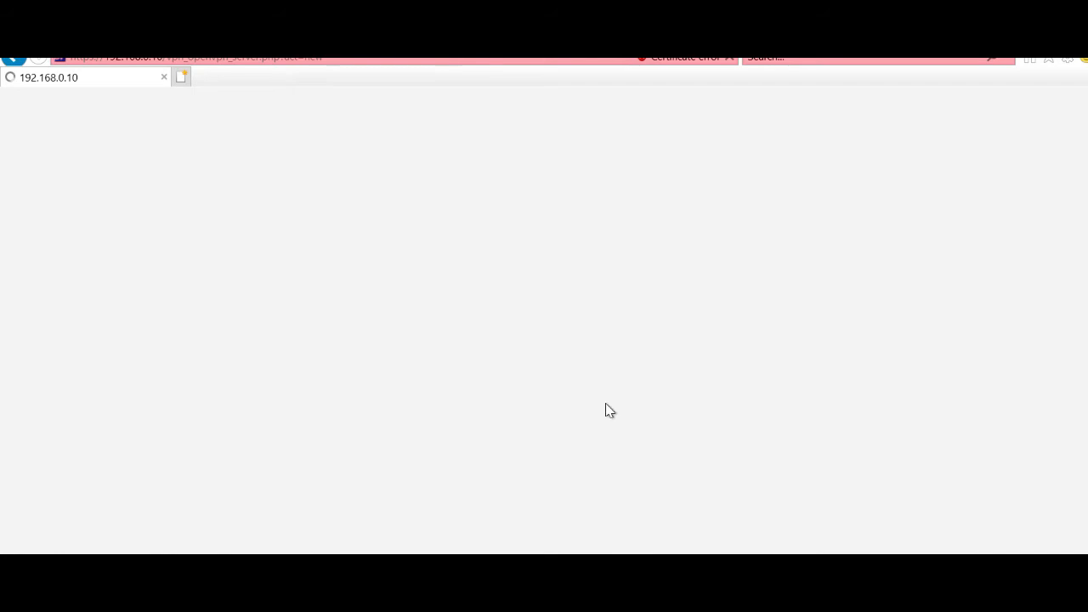
scroll(724, 383, down, 2)
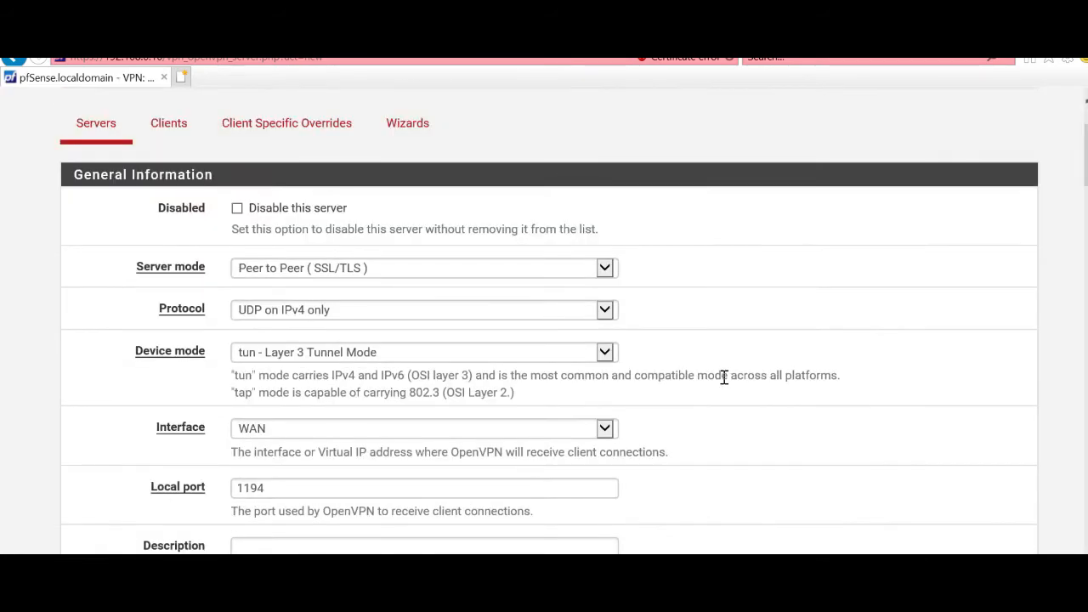
Step: Set server mode to Remote Access (SSL/TLS) and change the local port from 1194 to 1197
click(284, 272)
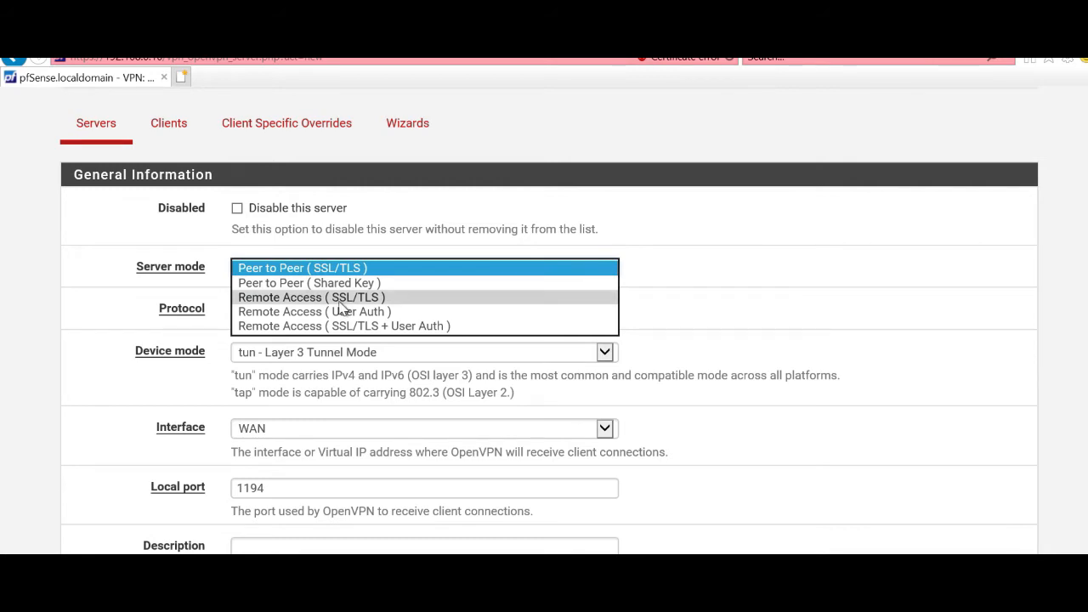
click(340, 297)
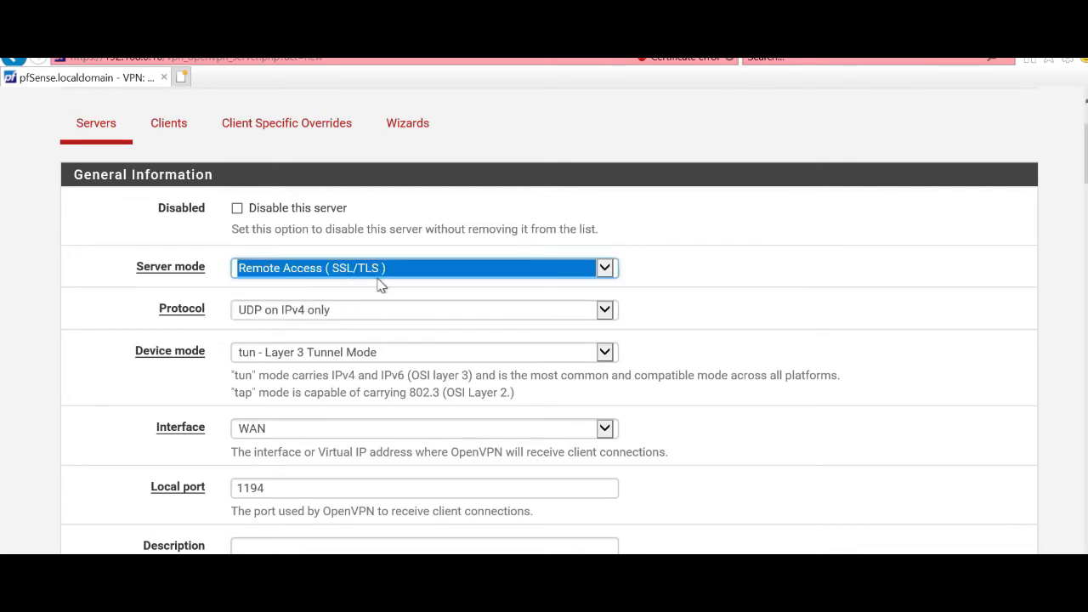
click(879, 328)
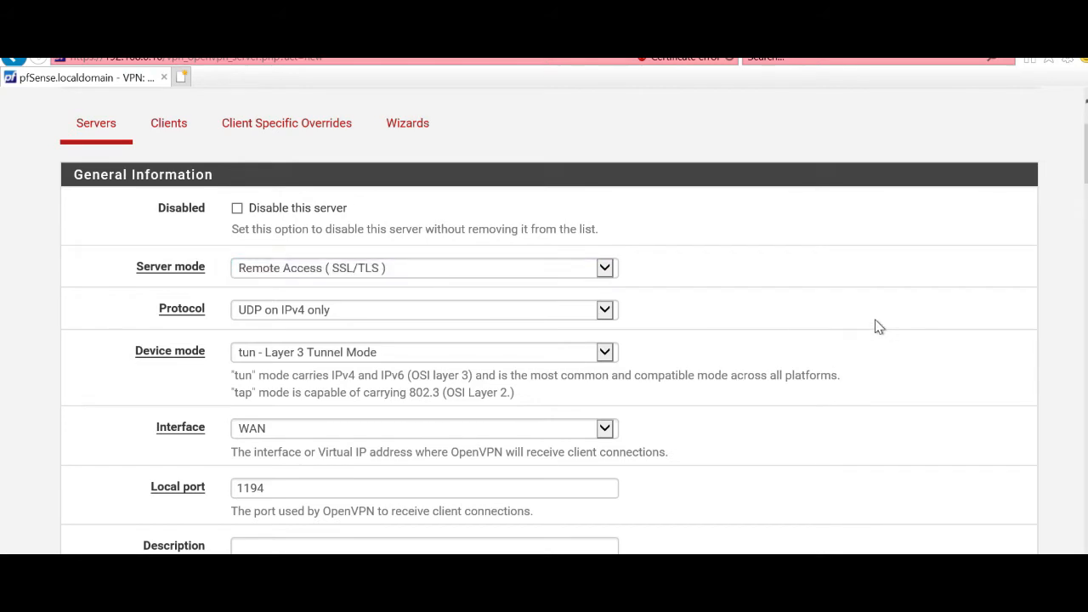
click(554, 483)
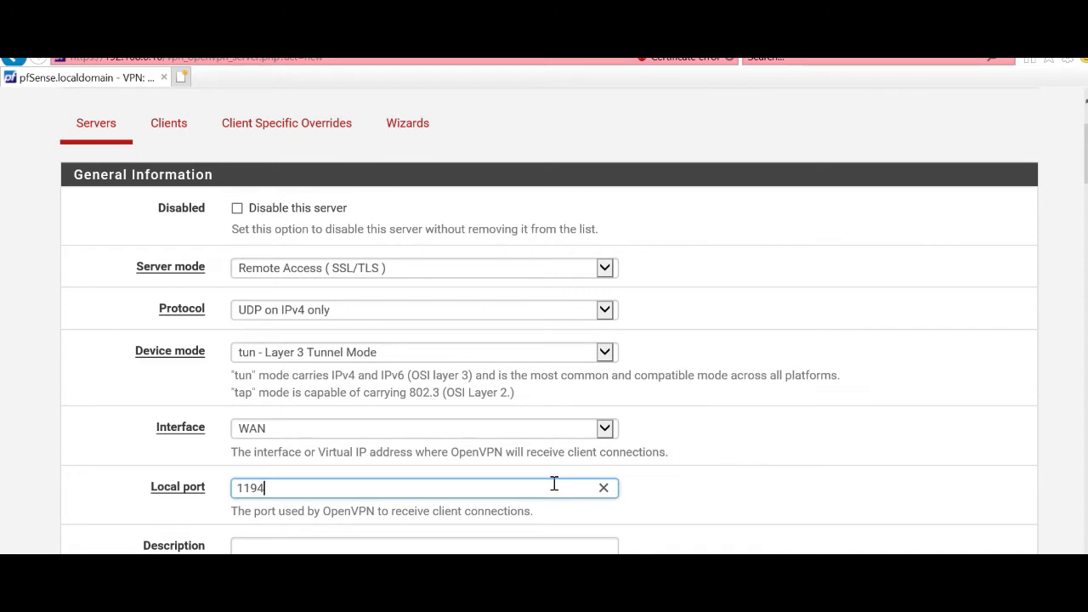
key(BackSpace)
text(7)
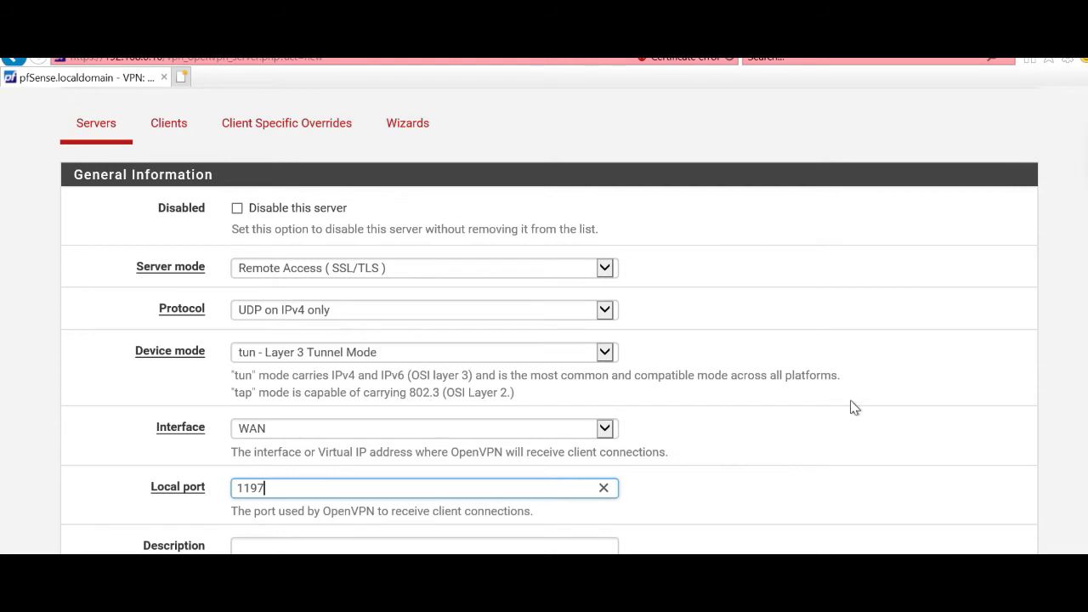
click(769, 426)
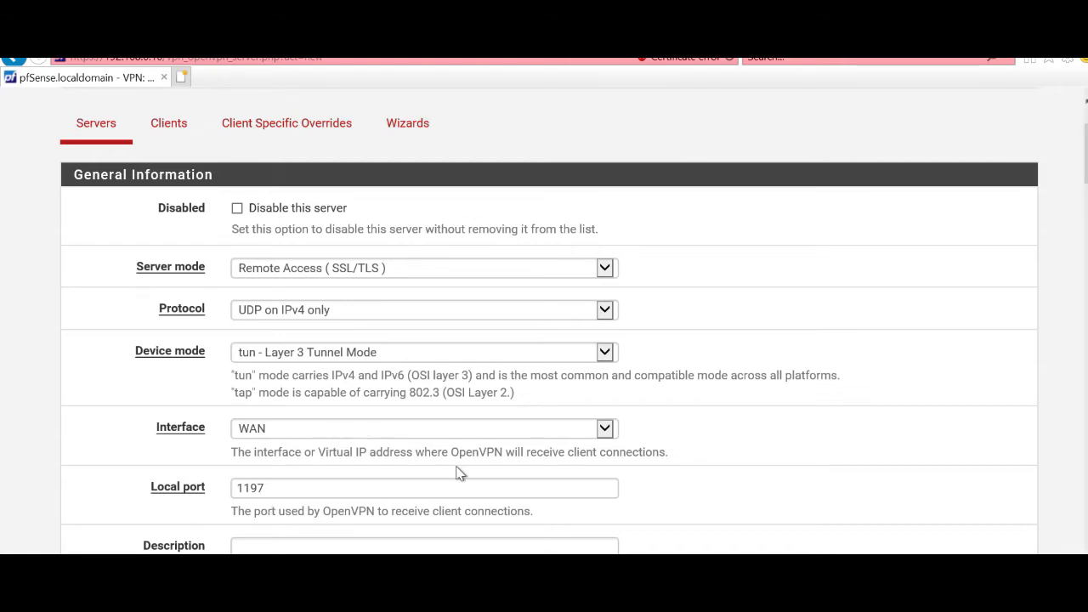
Step: Enter description conexaovpn1197 and leave 'Automatically generate a TLS Key' checked
scroll(672, 474, down, 1)
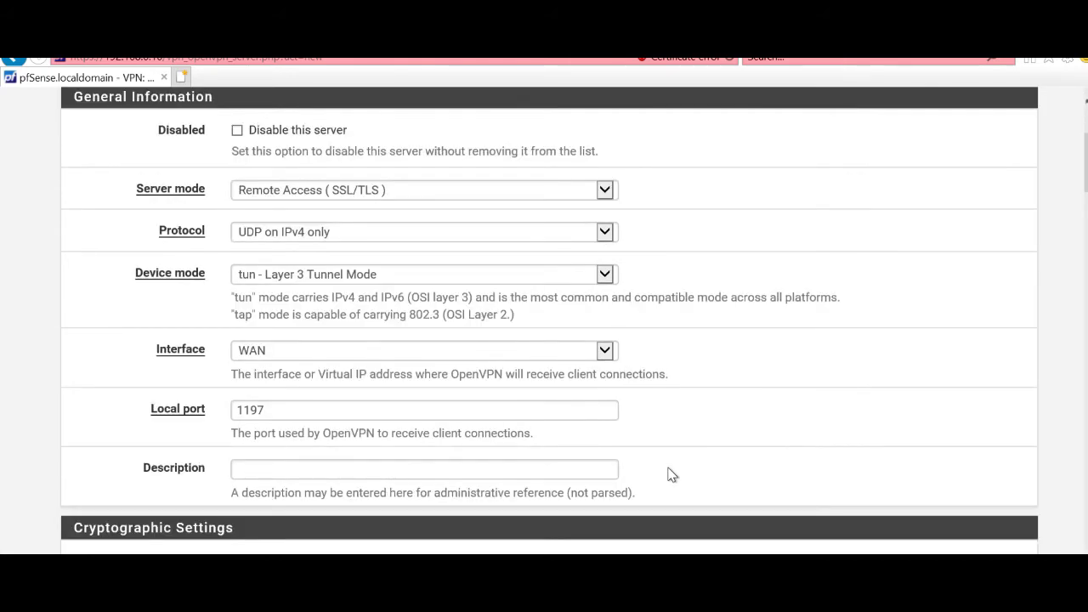
click(286, 474)
text(conexaovpn1197)
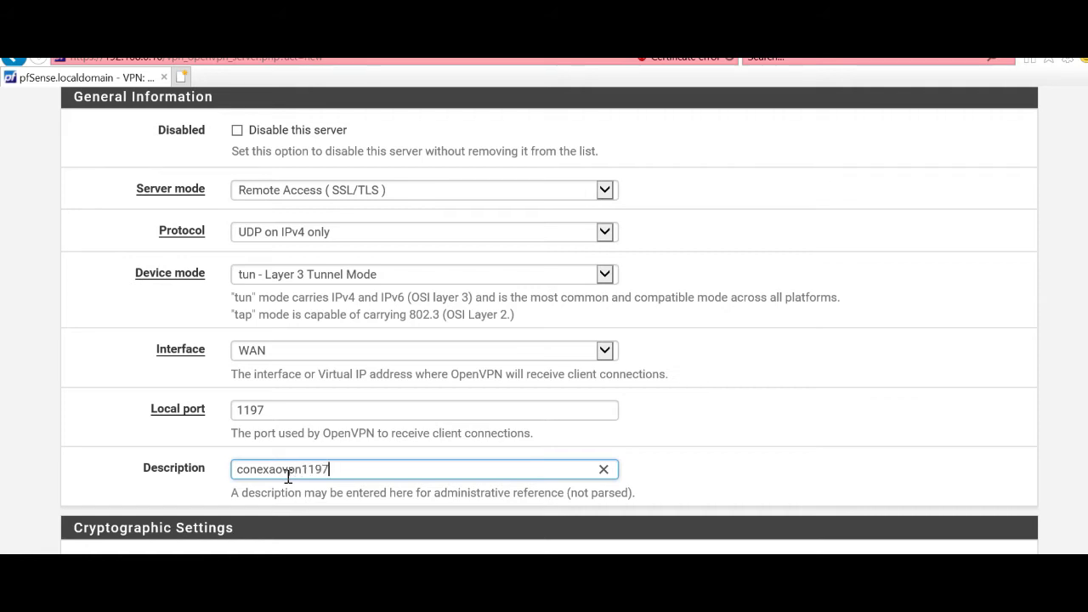
scroll(288, 477, down, 1)
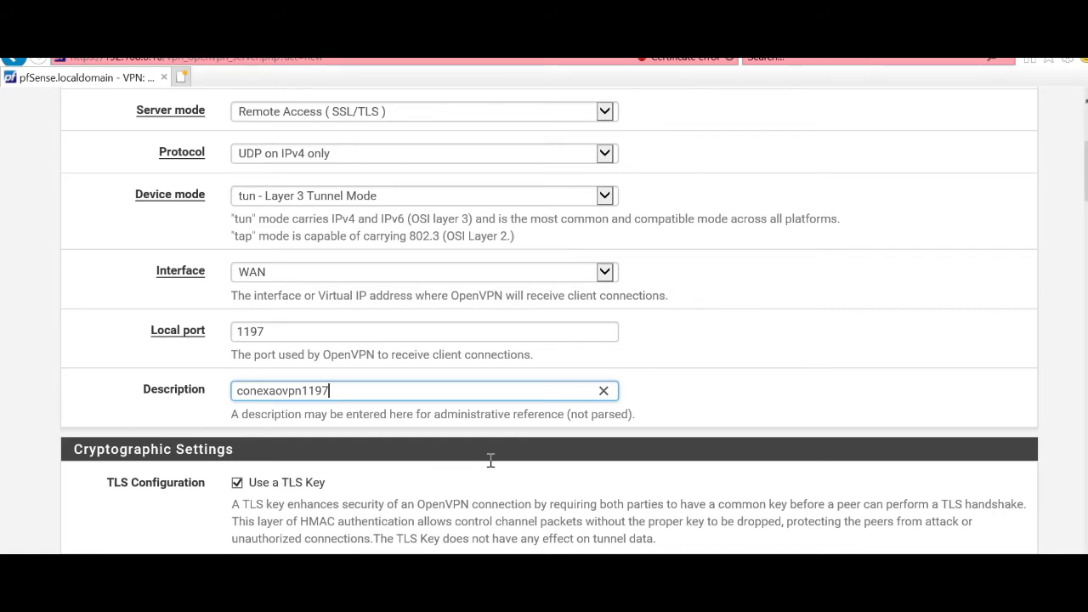
scroll(490, 466, down, 2)
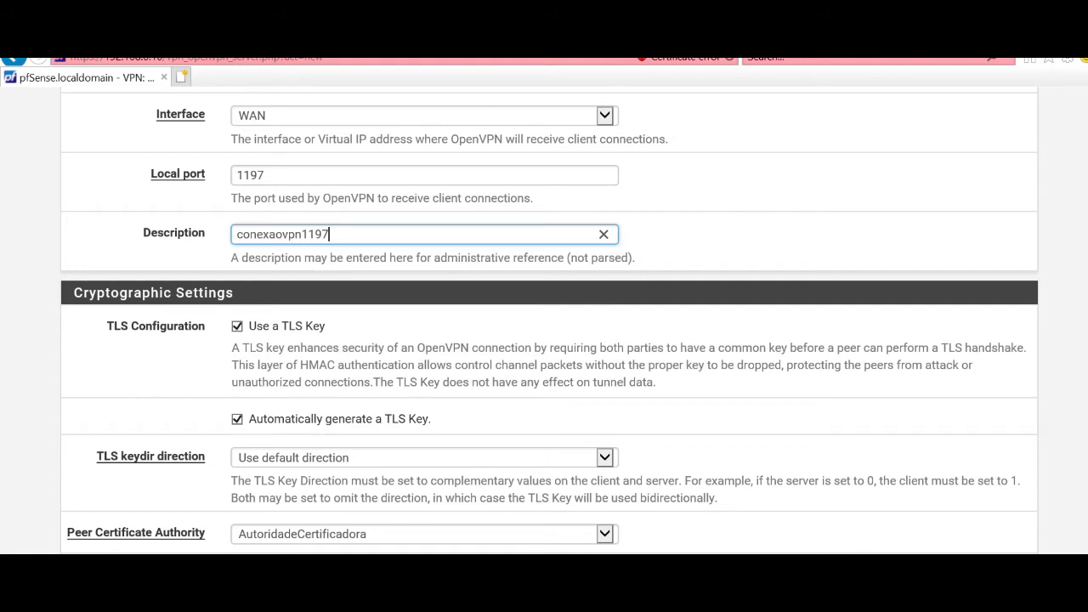
click(238, 419)
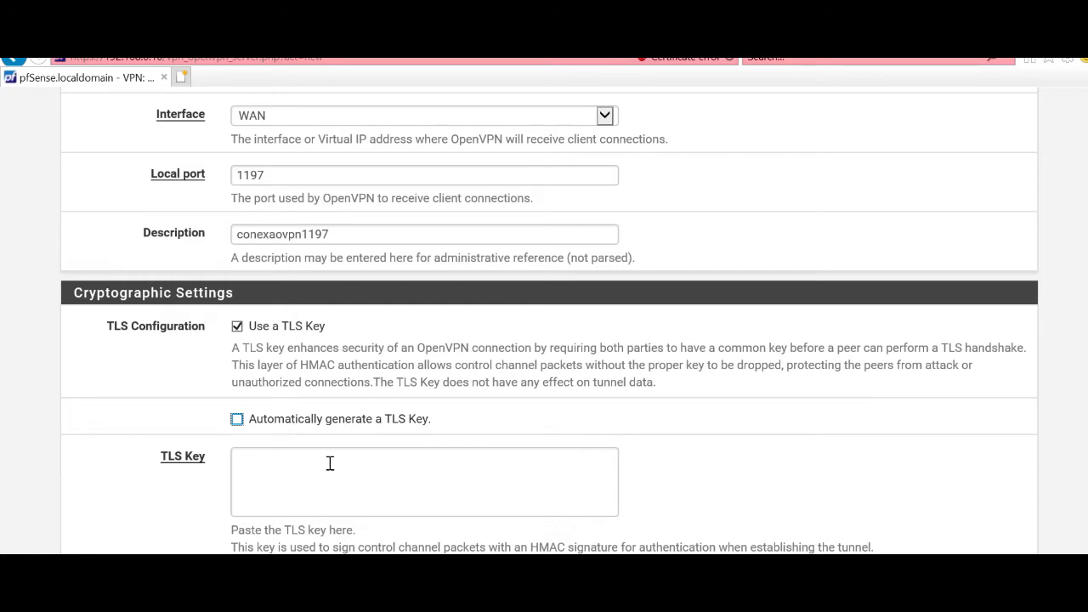
click(236, 420)
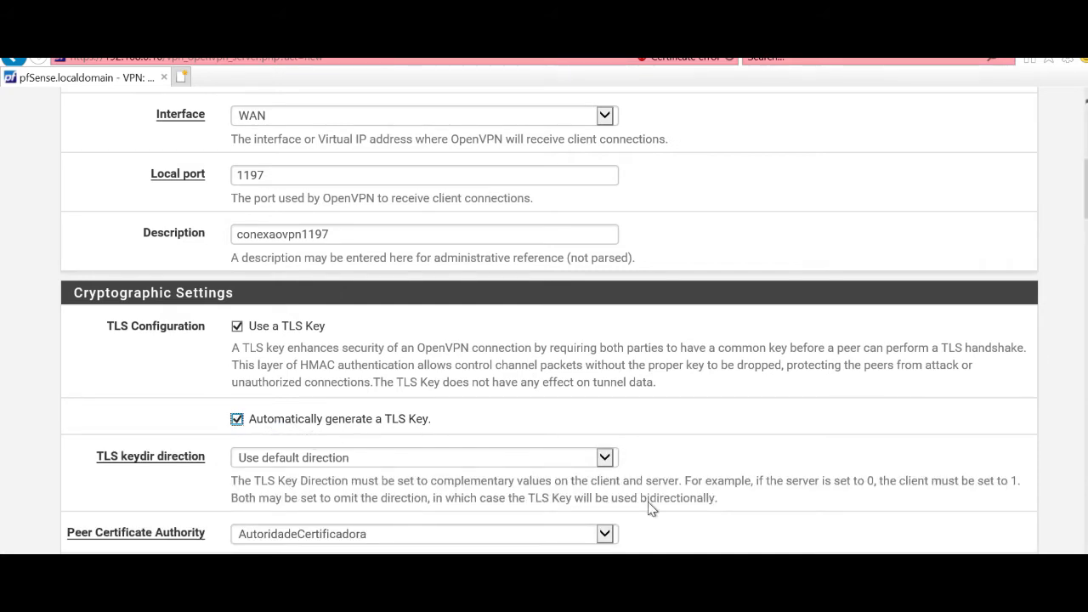
Step: Choose certificadoservidor as the OpenVPN server certificate
scroll(648, 502, down, 3)
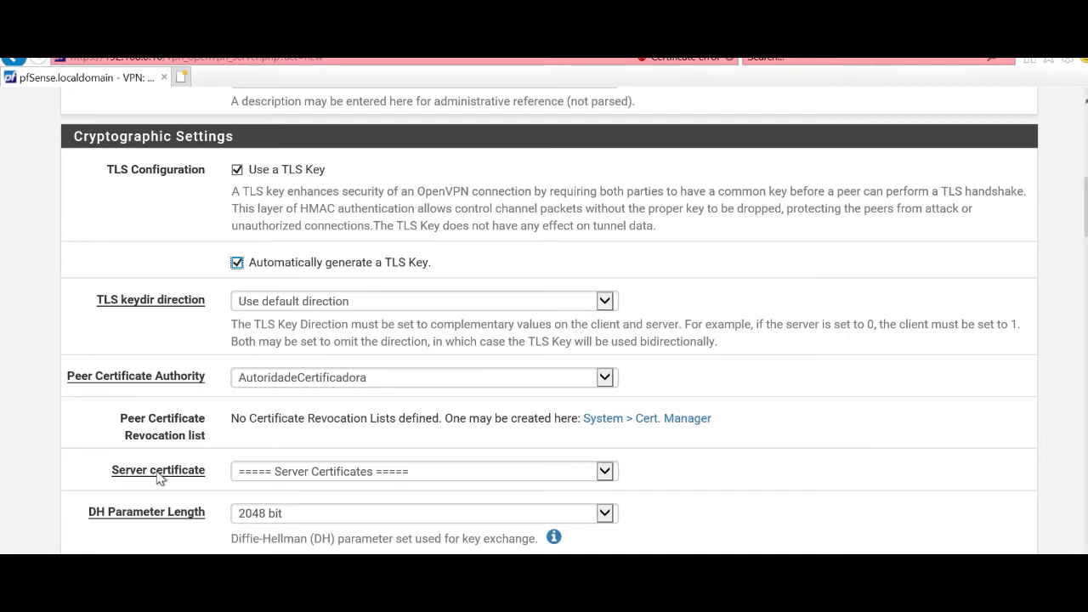
click(316, 474)
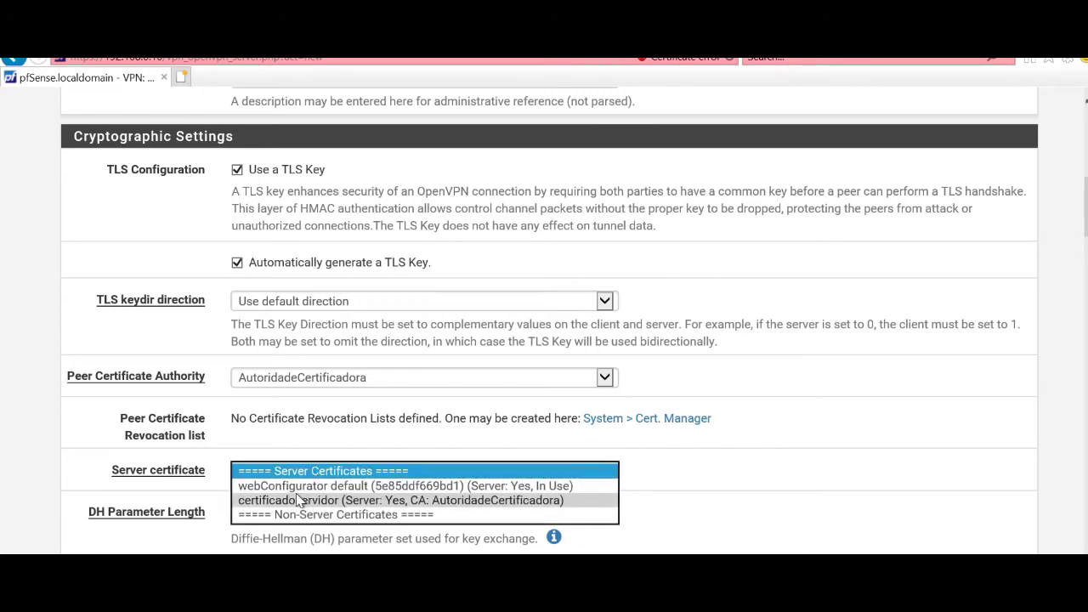
click(303, 500)
click(722, 457)
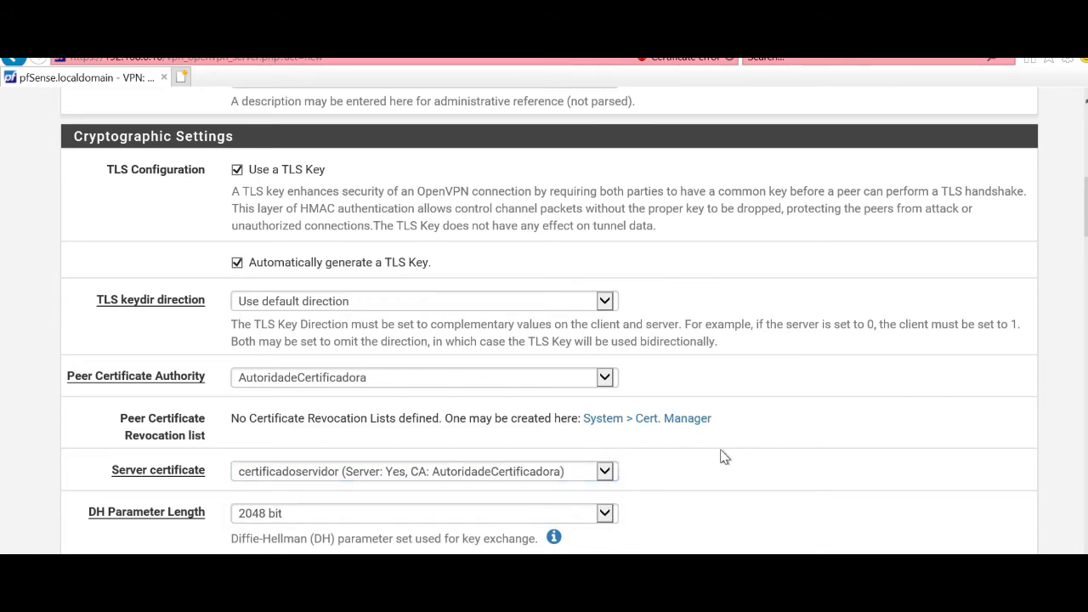
scroll(720, 456, down, 2)
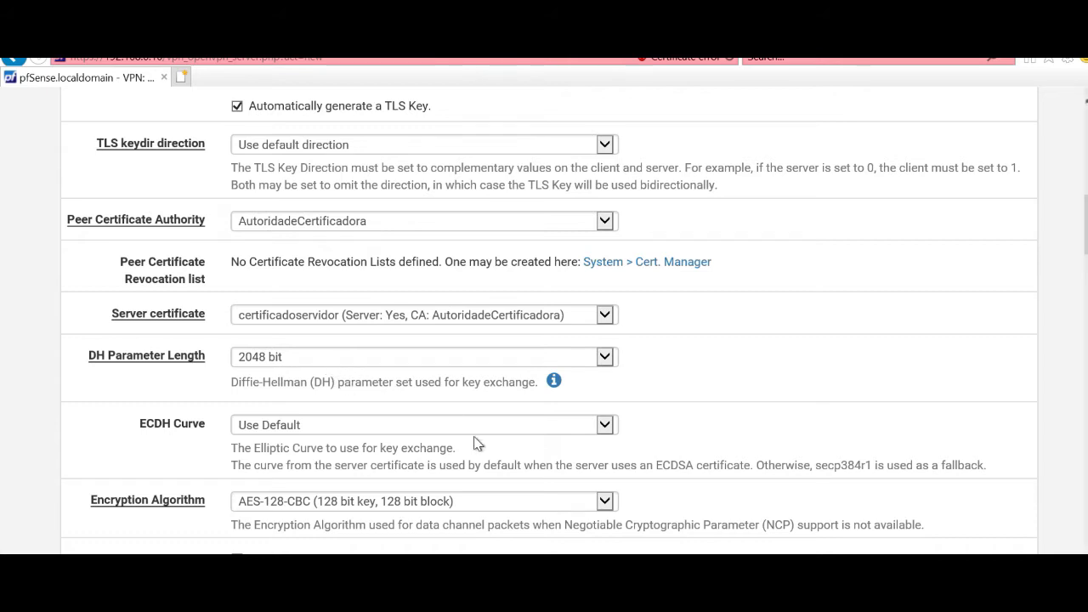
scroll(486, 450, down, 2)
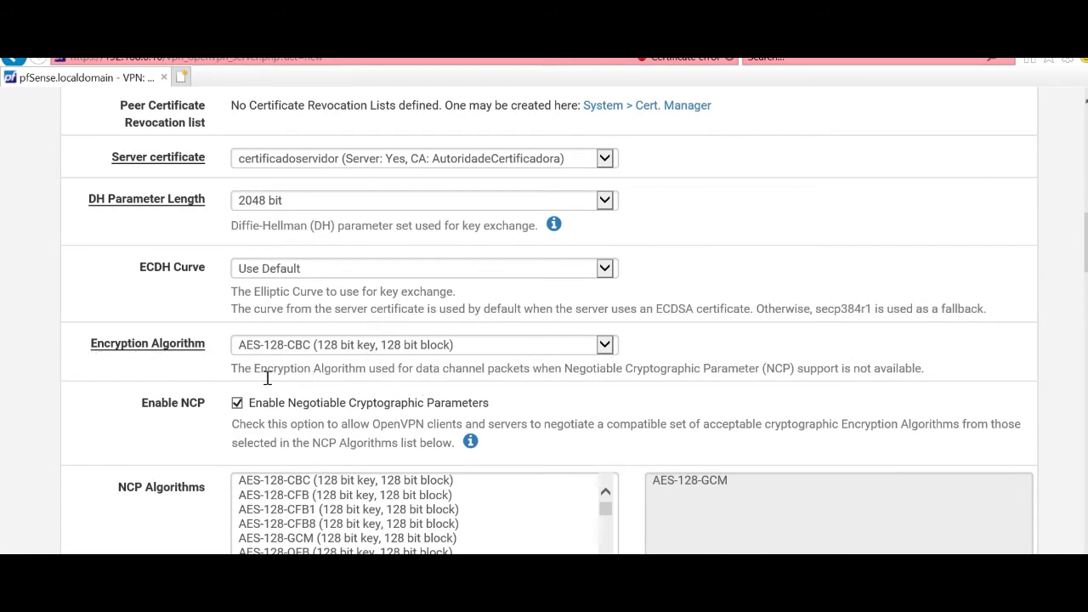
drag(231, 368, 702, 368)
click(478, 380)
drag(673, 368, 624, 375)
scroll(400, 427, down, 1)
scroll(408, 429, down, 2)
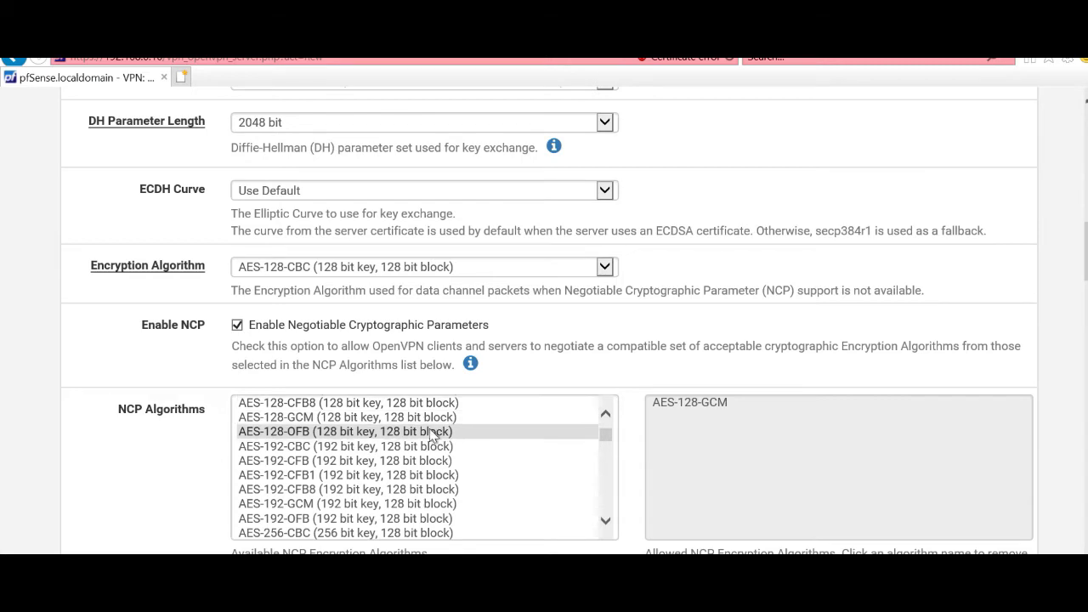
scroll(432, 435, down, 1)
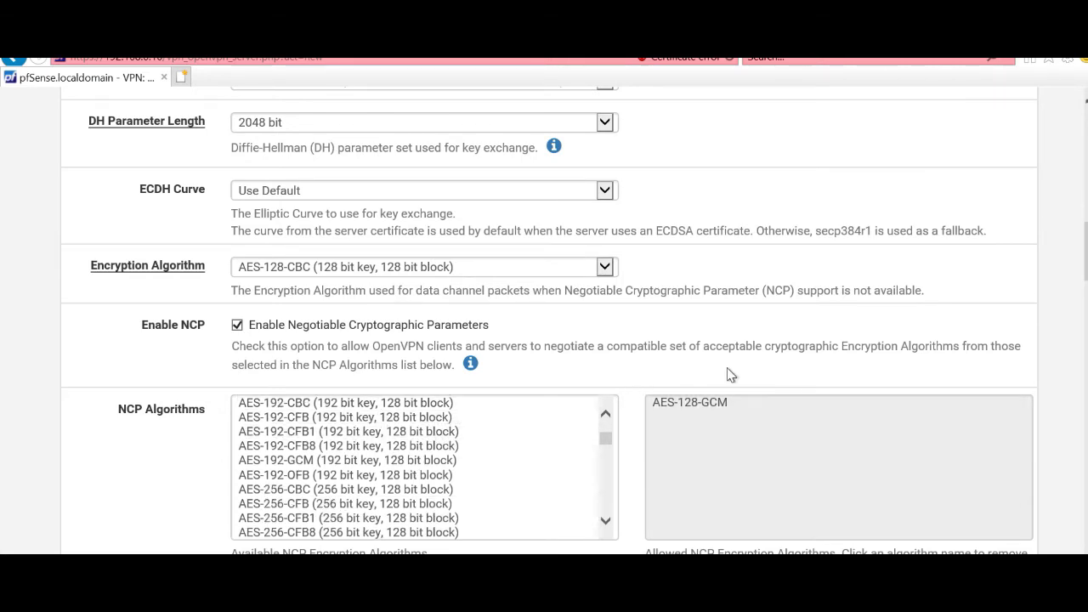
scroll(730, 374, down, 1)
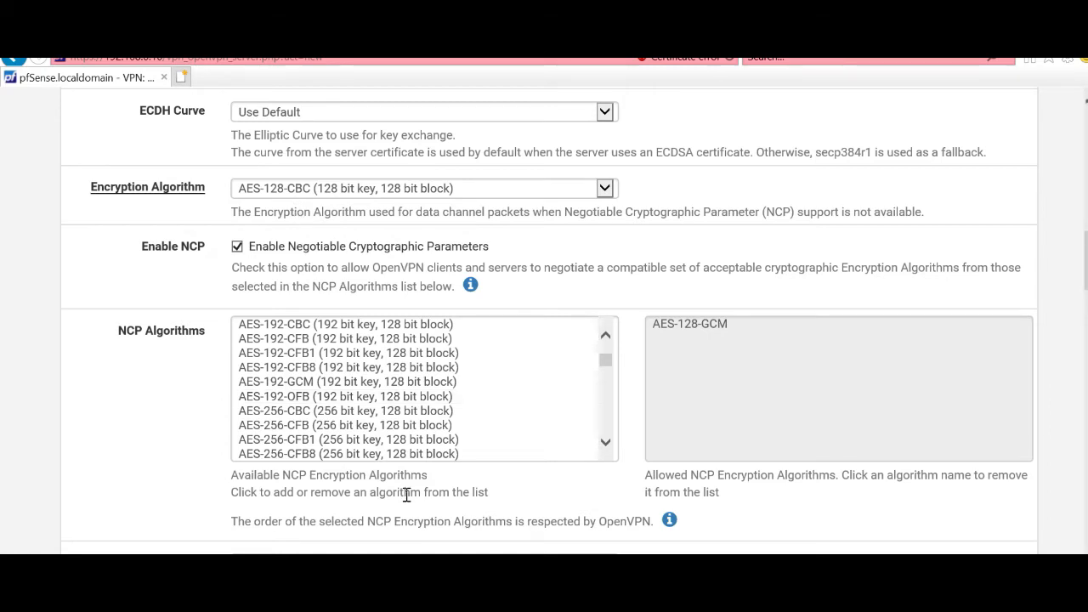
scroll(391, 495, down, 2)
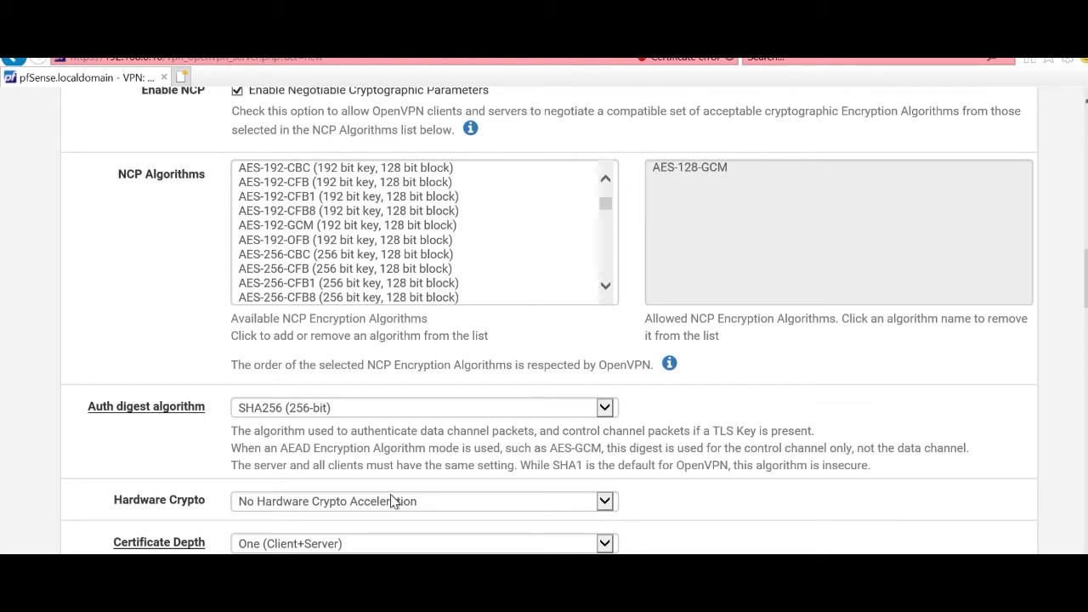
scroll(392, 500, down, 2)
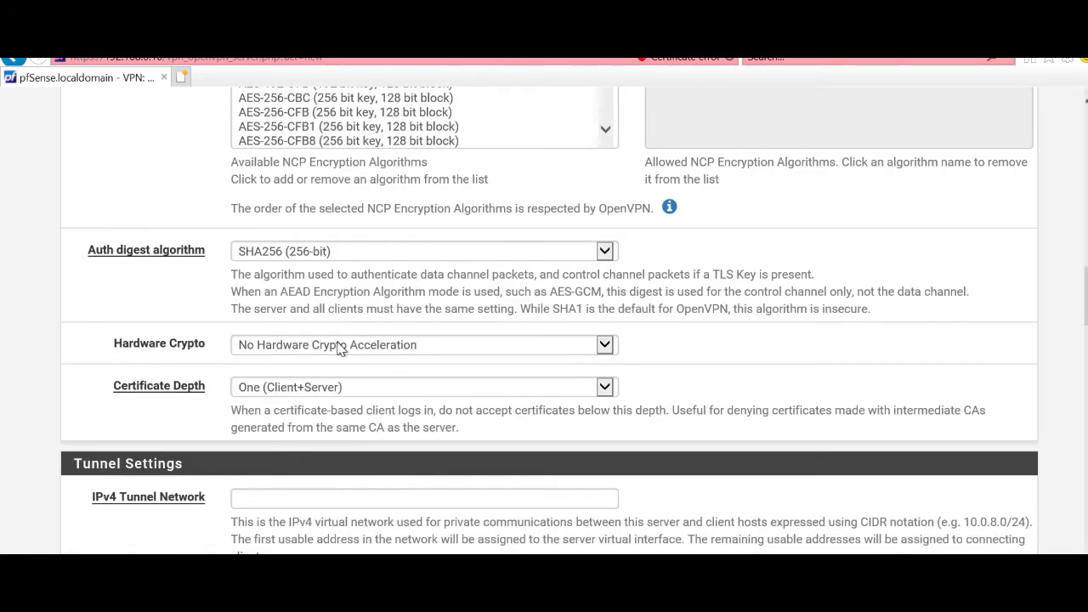
click(334, 343)
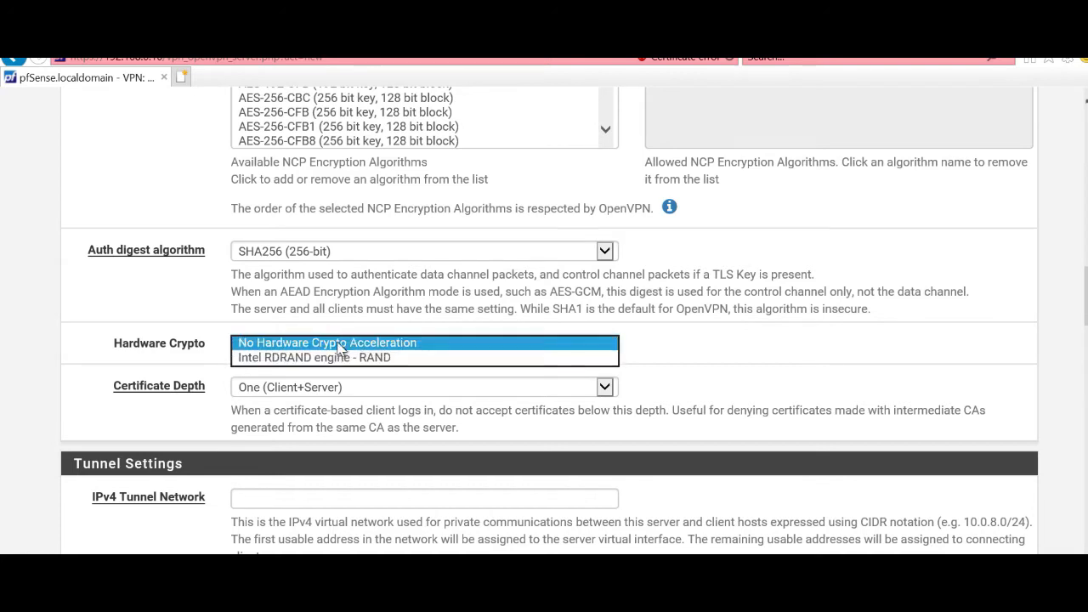
click(339, 346)
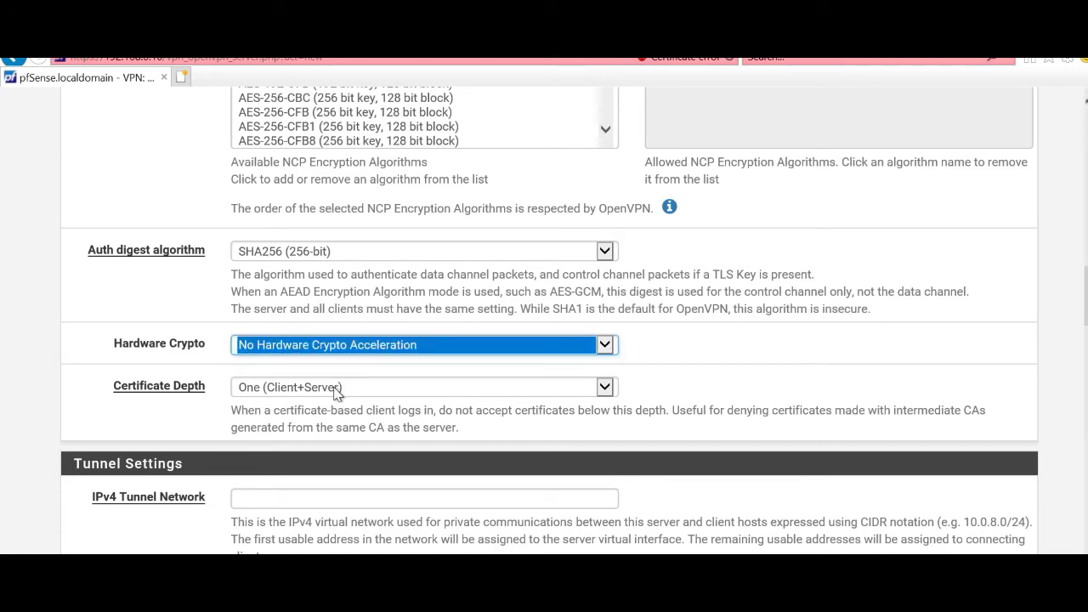
click(632, 390)
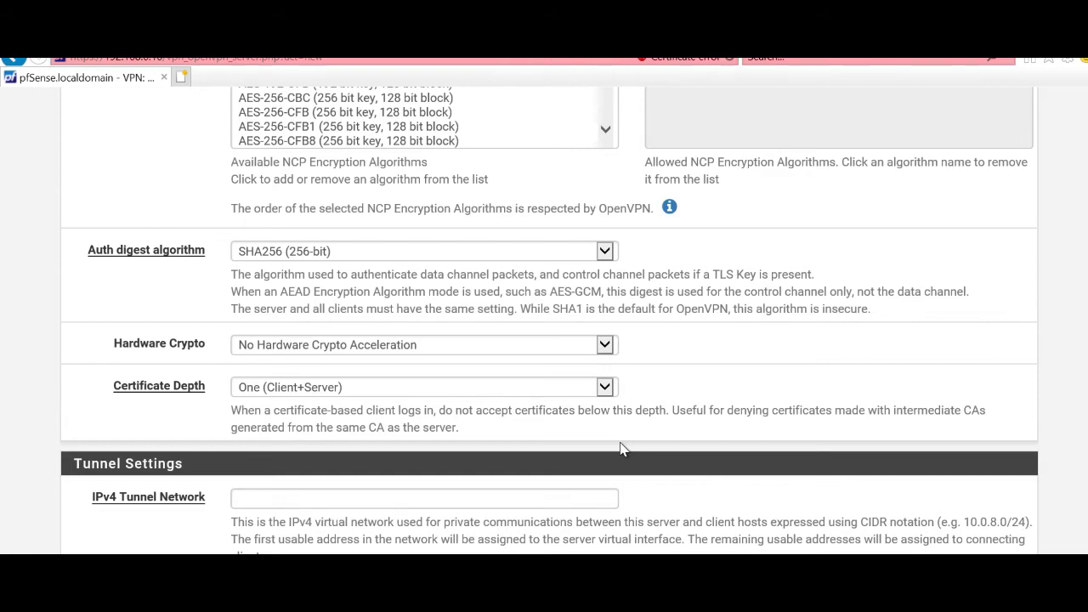
scroll(621, 448, down, 2)
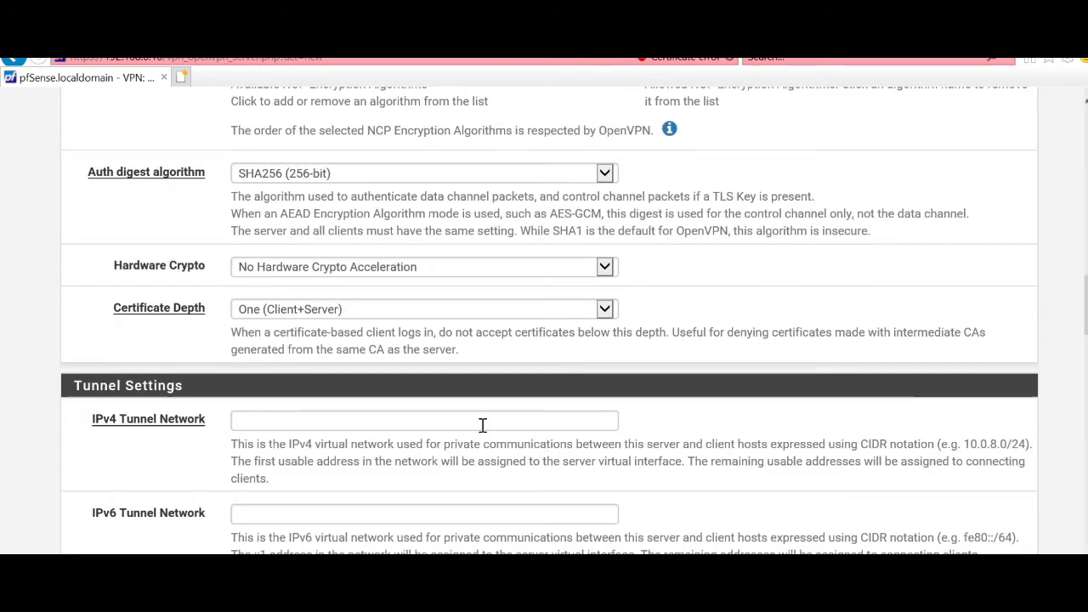
click(316, 421)
scroll(316, 422, down, 2)
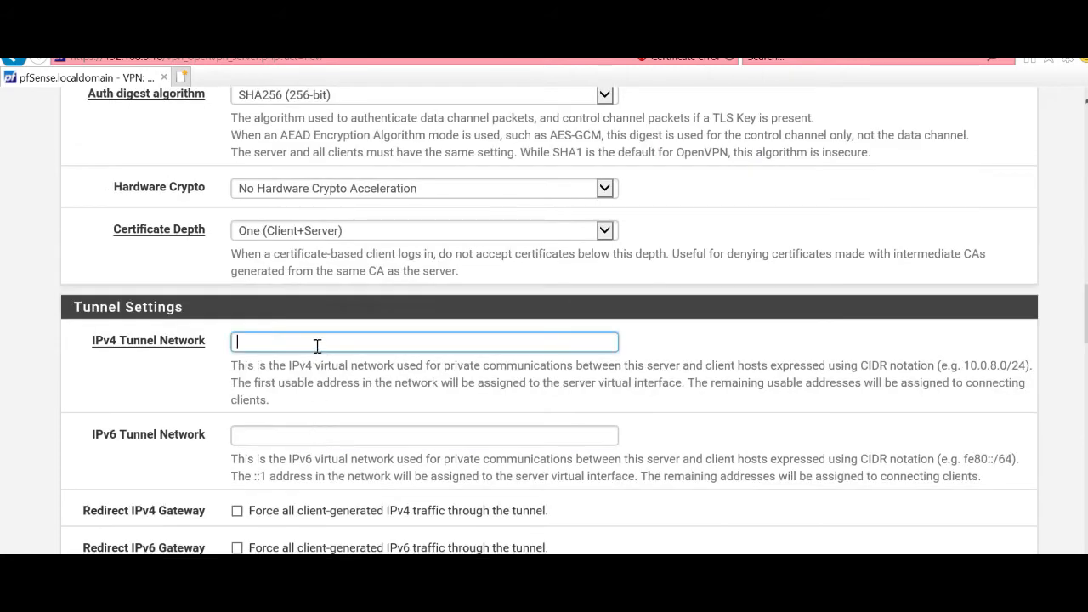
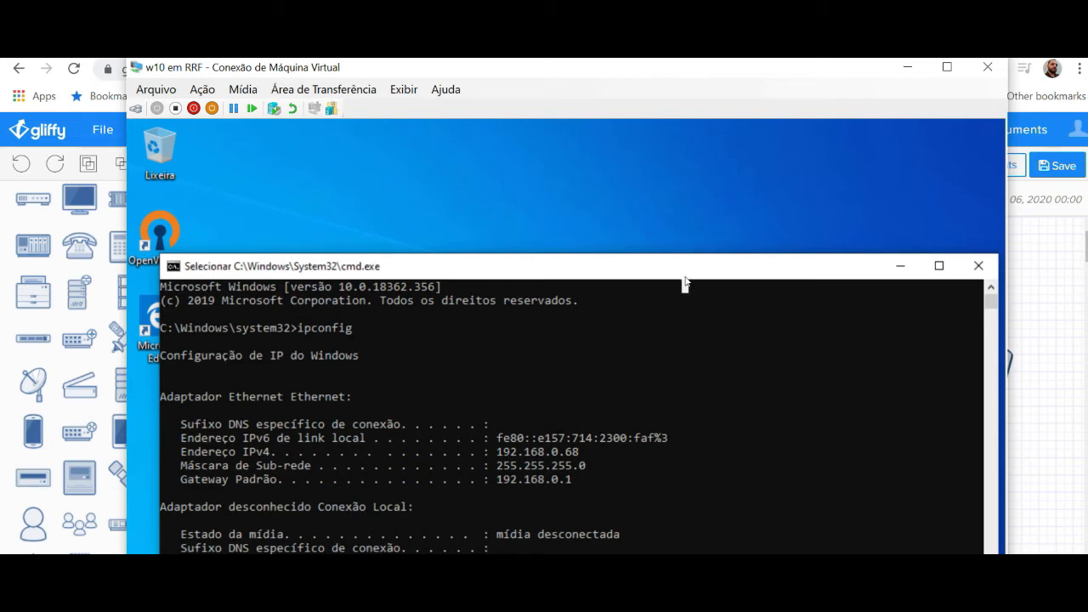
Step: Reveal the ipconfig result 192.168.0.68 in the VM console, then minimize the VM to show the Gliffy diagram
drag(685, 271, 674, 241)
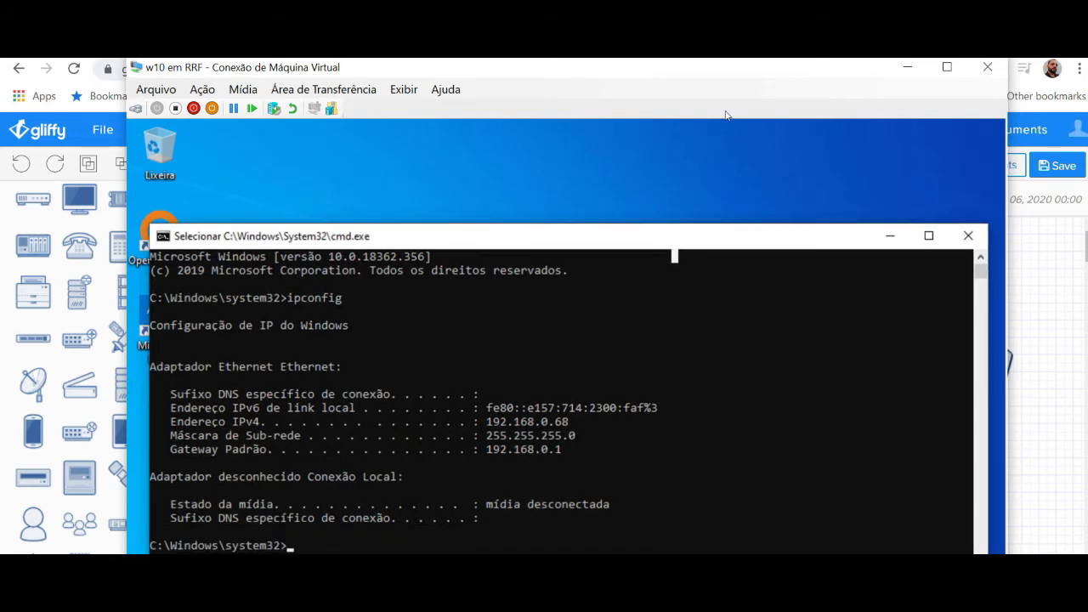
click(907, 67)
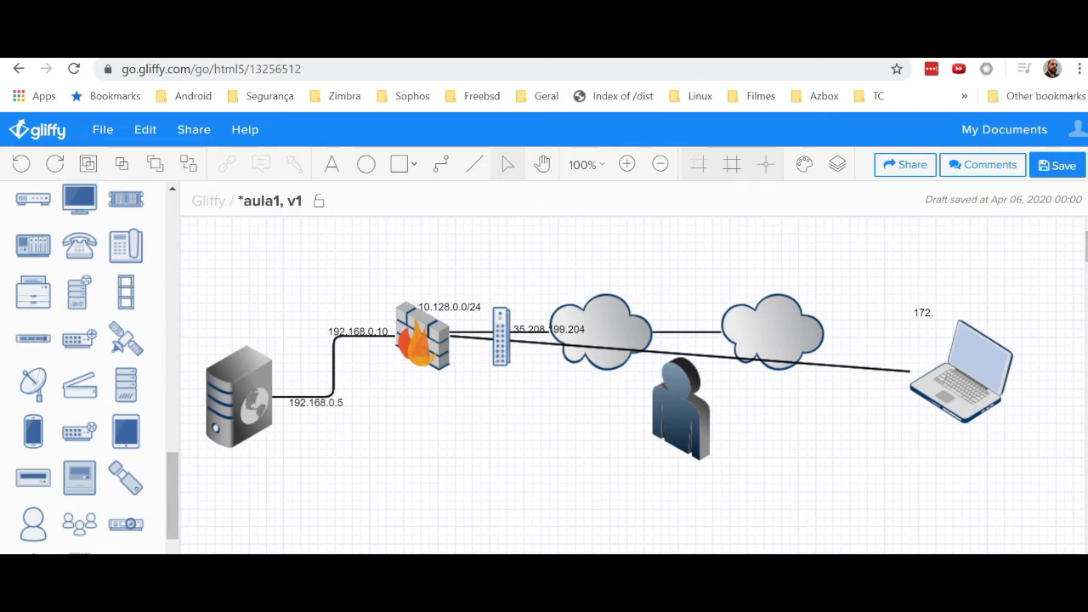
Step: Back in the VM's Command Prompt, rerun ipconfig to check the address
mouse_move(494, 595)
key(alt+Tab)
drag(648, 244, 660, 138)
key(Up)
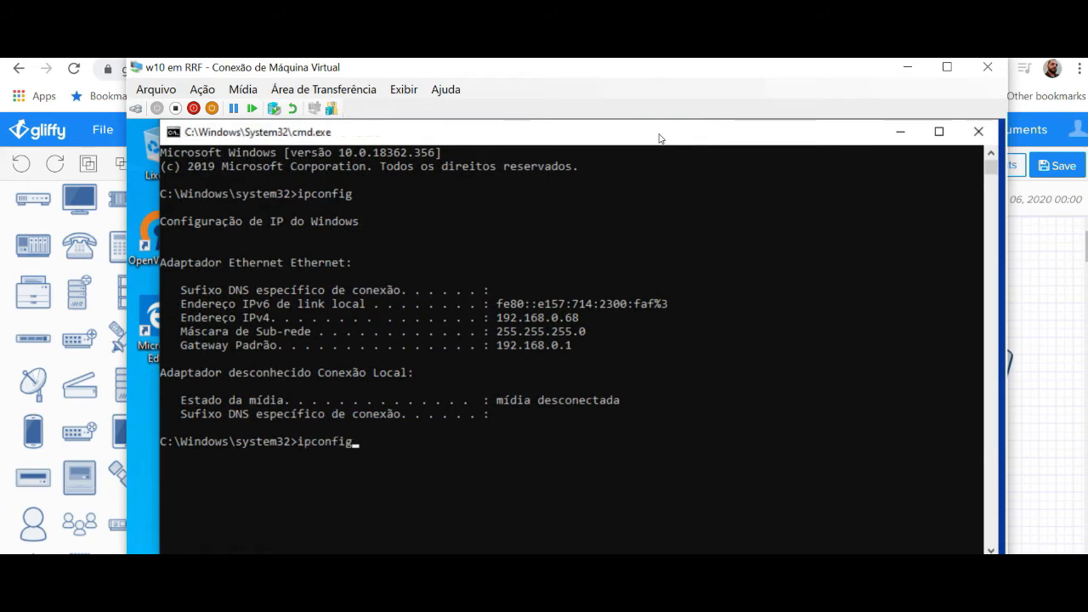
key(Return)
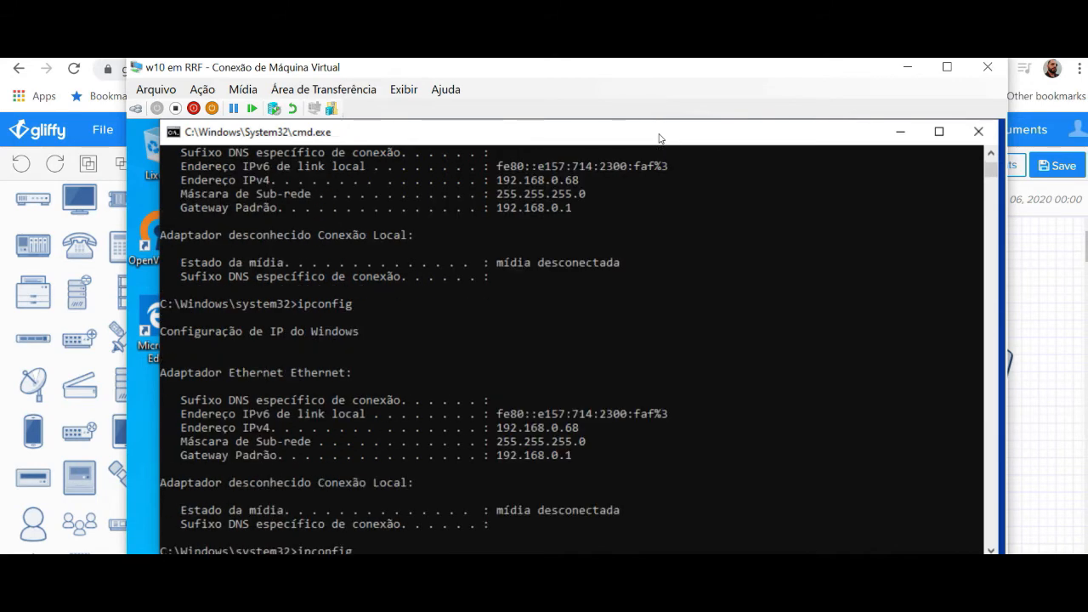
Step: Dismiss the Redes prompt and rerun ipconfig, showing 172.17.172.4 with gateway 172.17.172.1, then minimize the console
text(confi)
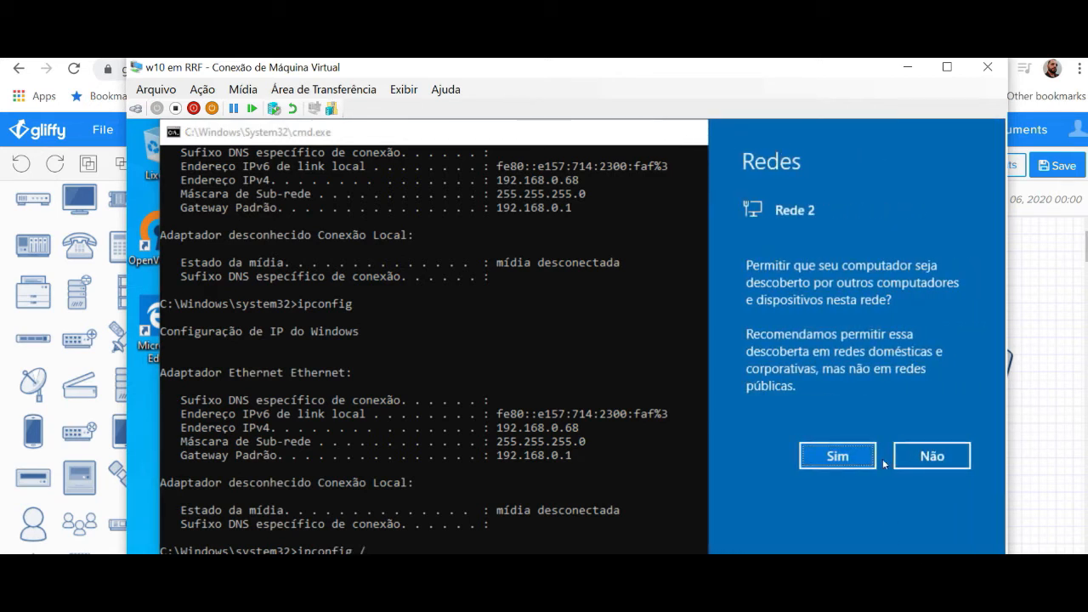
click(392, 539)
click(560, 550)
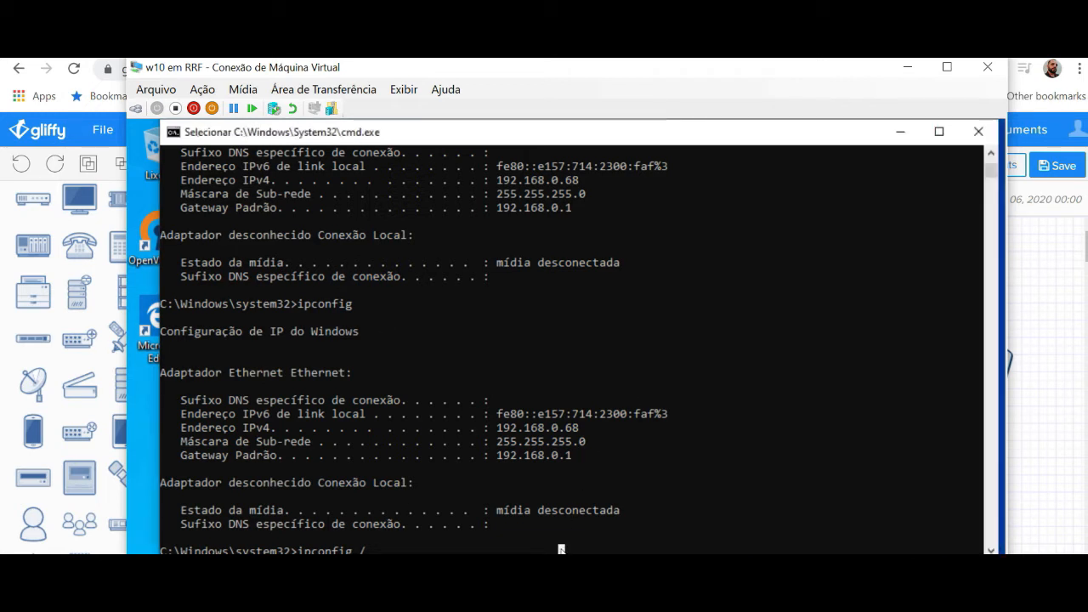
key(Escape)
key(BackSpace)
key(BackSpace)
key(BackSpace)
key(BackSpace)
key(BackSpace)
key(BackSpace)
key(BackSpace)
key(BackSpace)
key(BackSpace)
key(BackSpace)
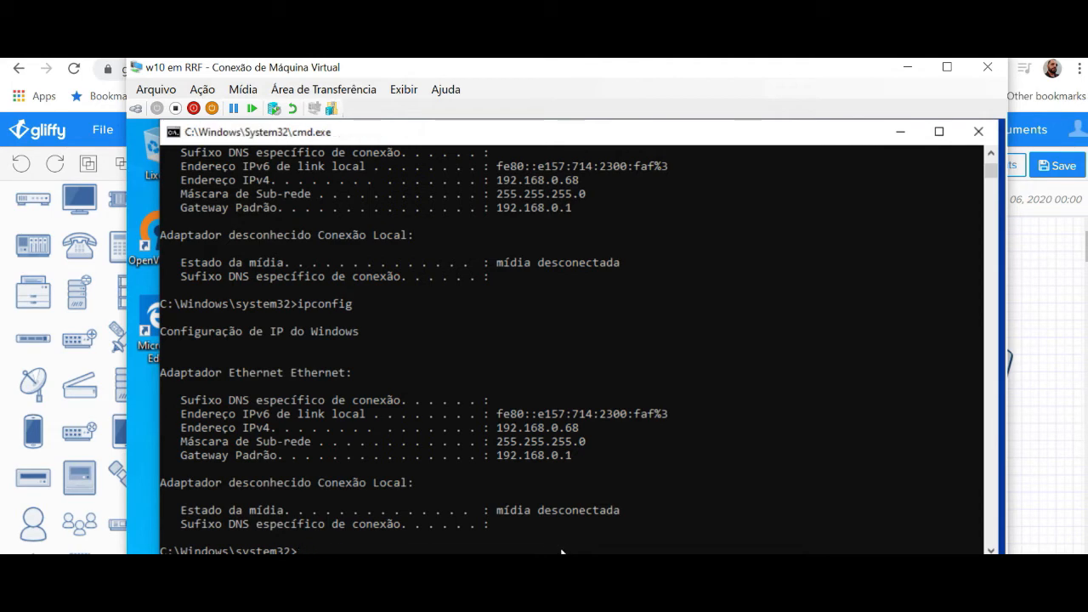
text(ipconfig)
key(Return)
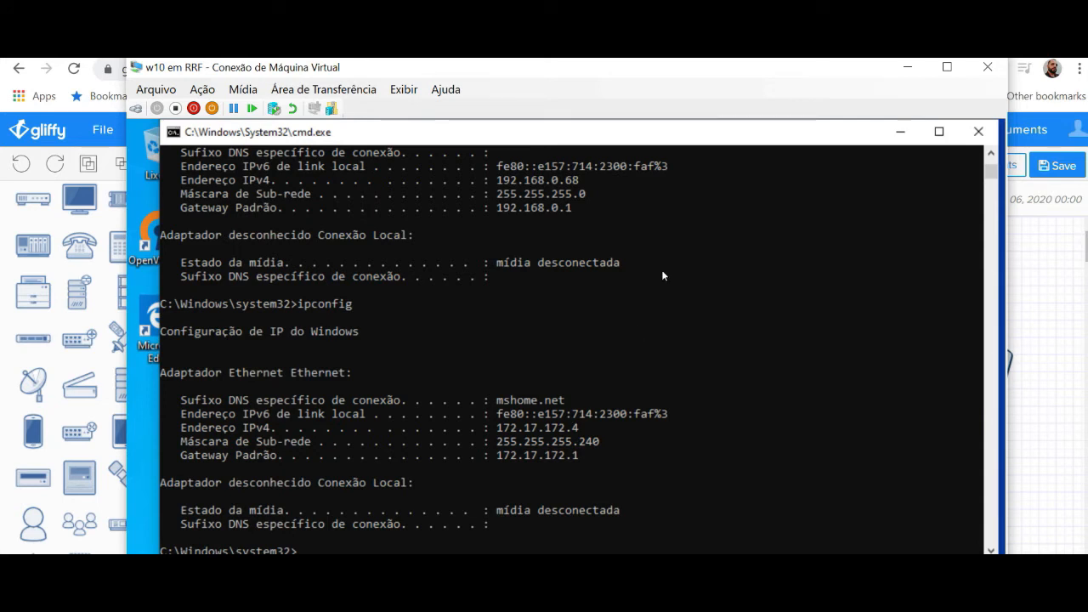
click(901, 132)
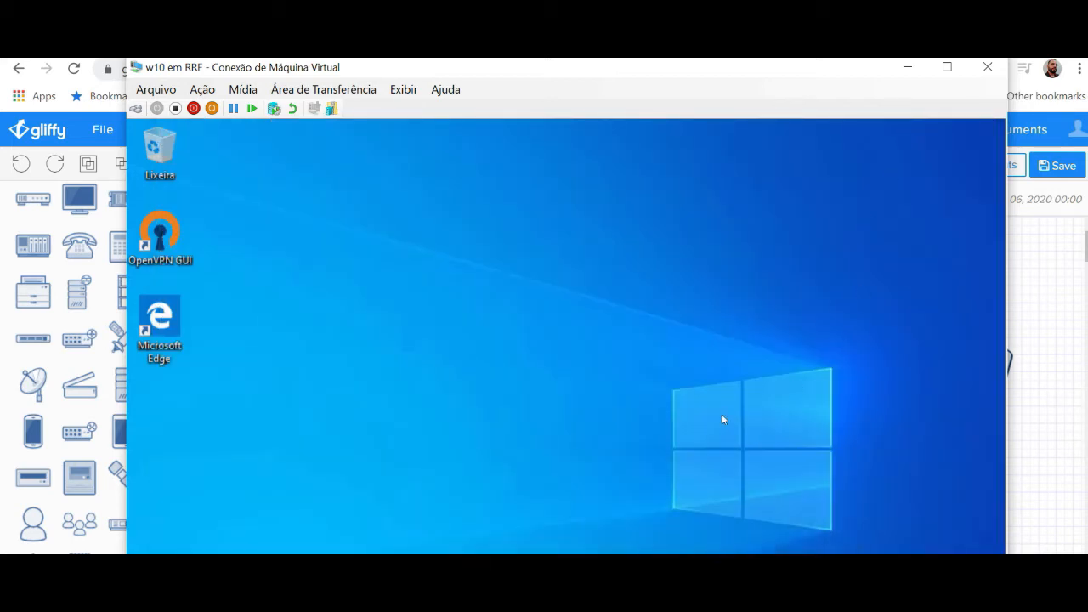
Step: Edit the laptop's Gliffy address label to read 172.16.172, then return to the VM
click(907, 67)
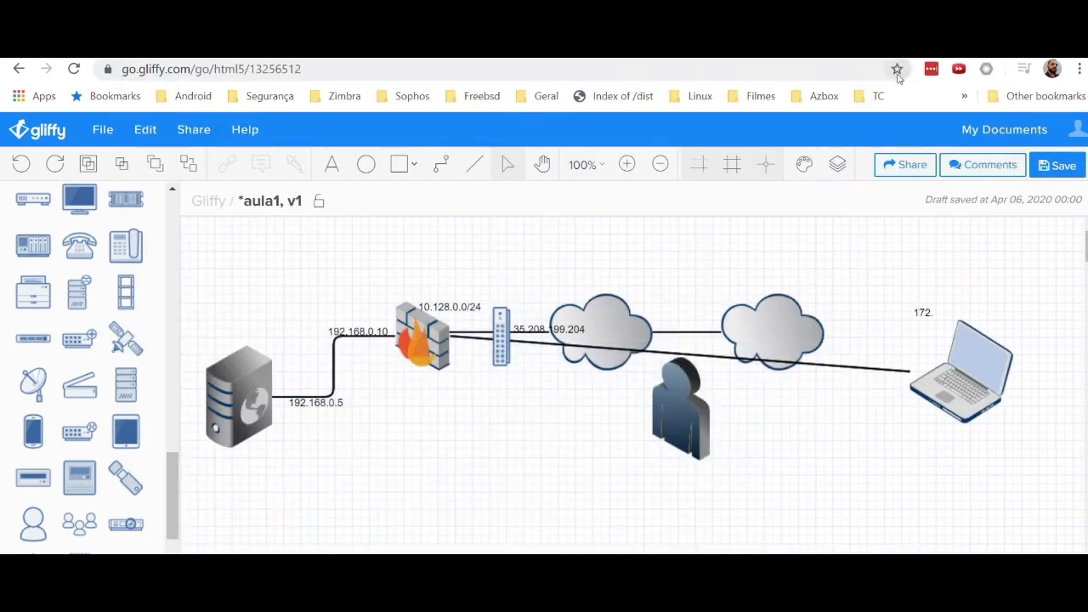
click(935, 313)
double_click(941, 313)
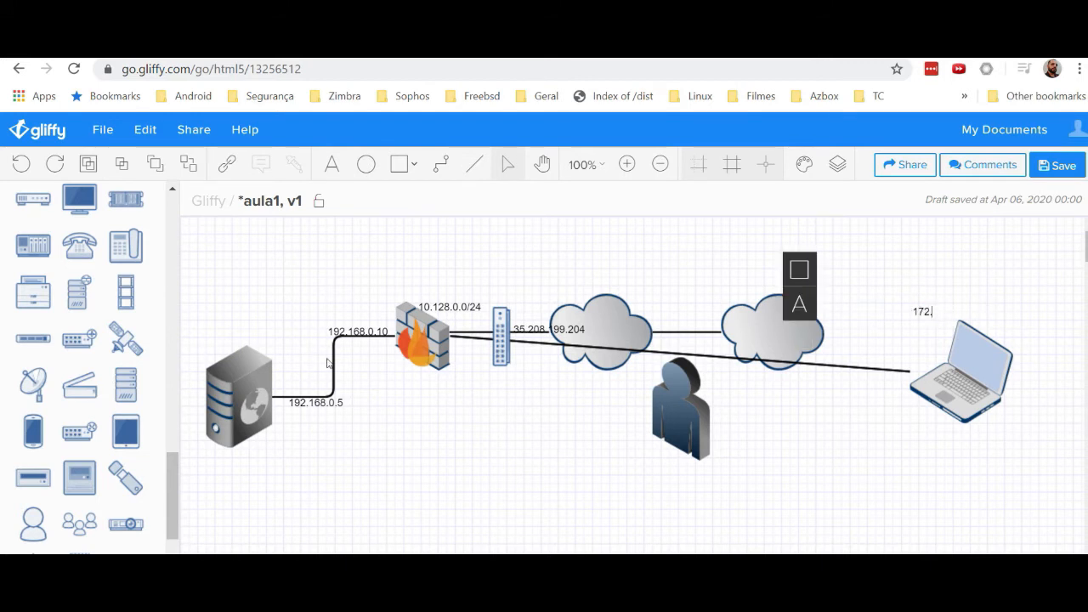
text(16.172)
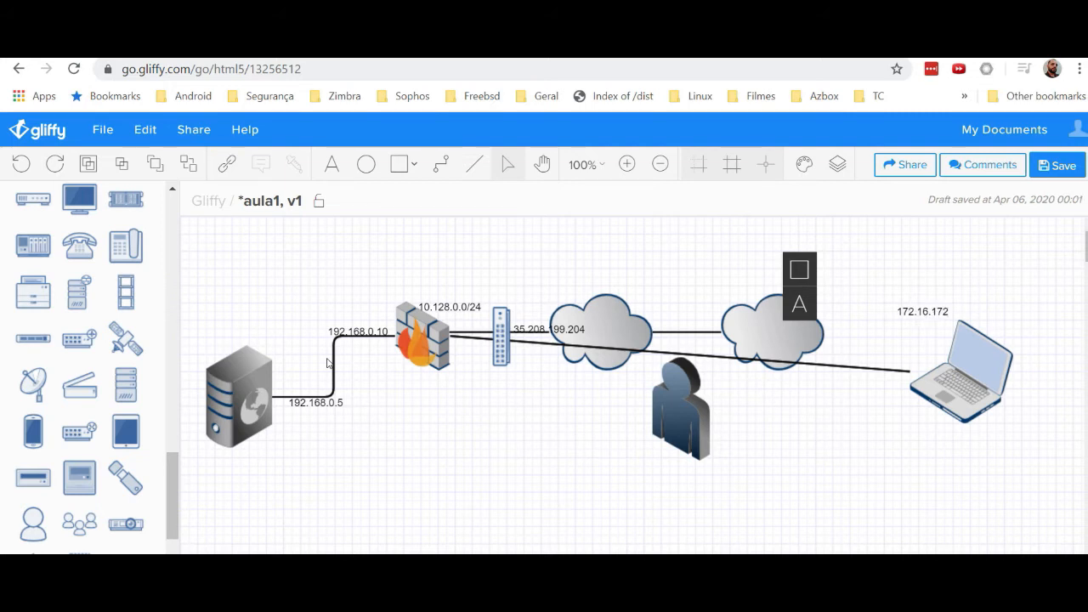
text(.)
key(alt+Tab)
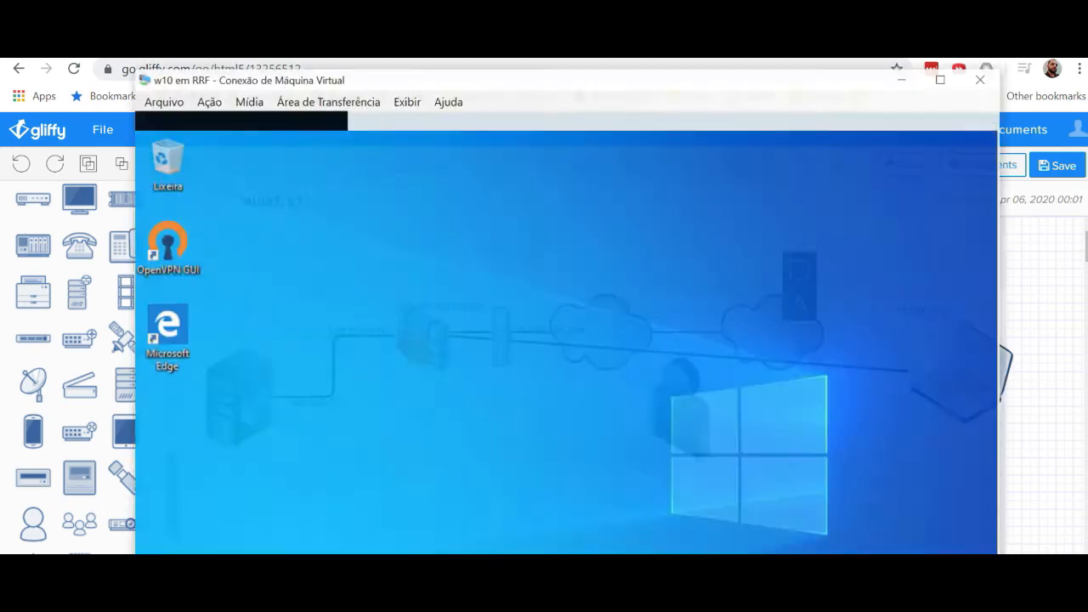
drag(774, 69, 780, 35)
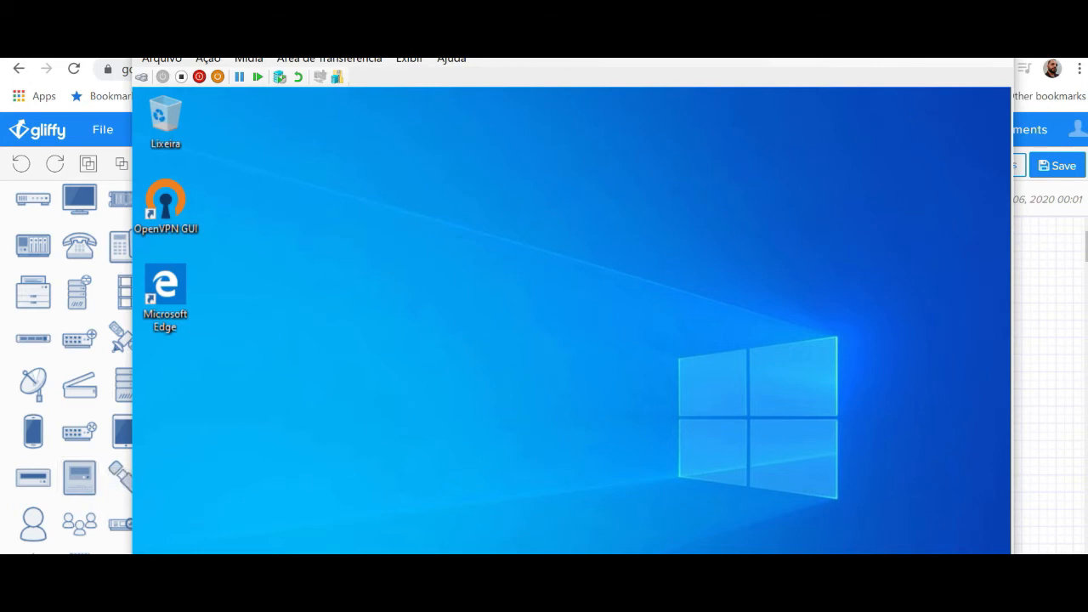
click(953, 39)
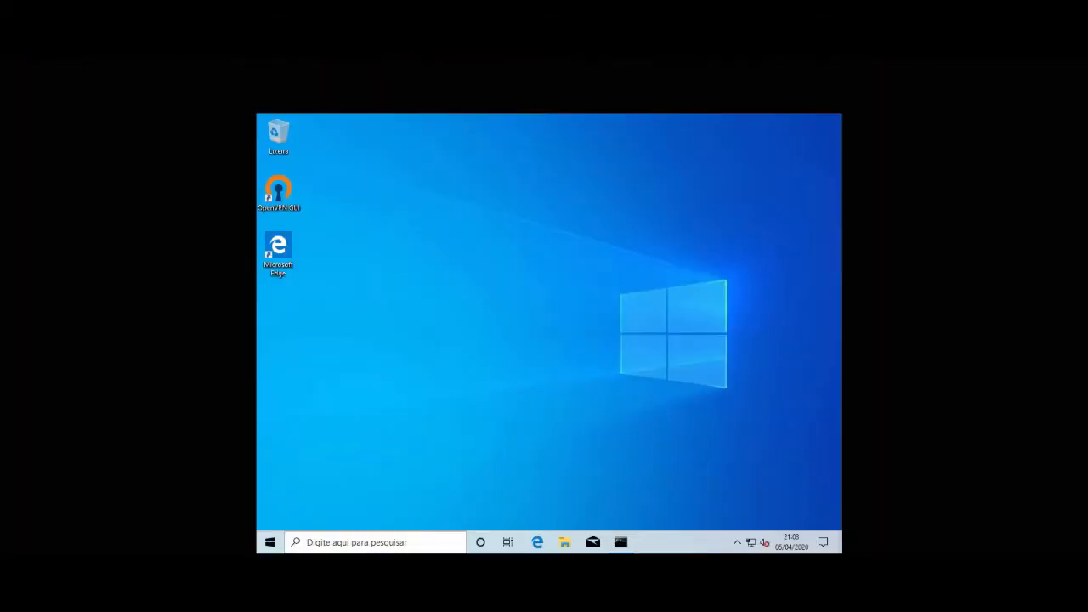
click(623, 549)
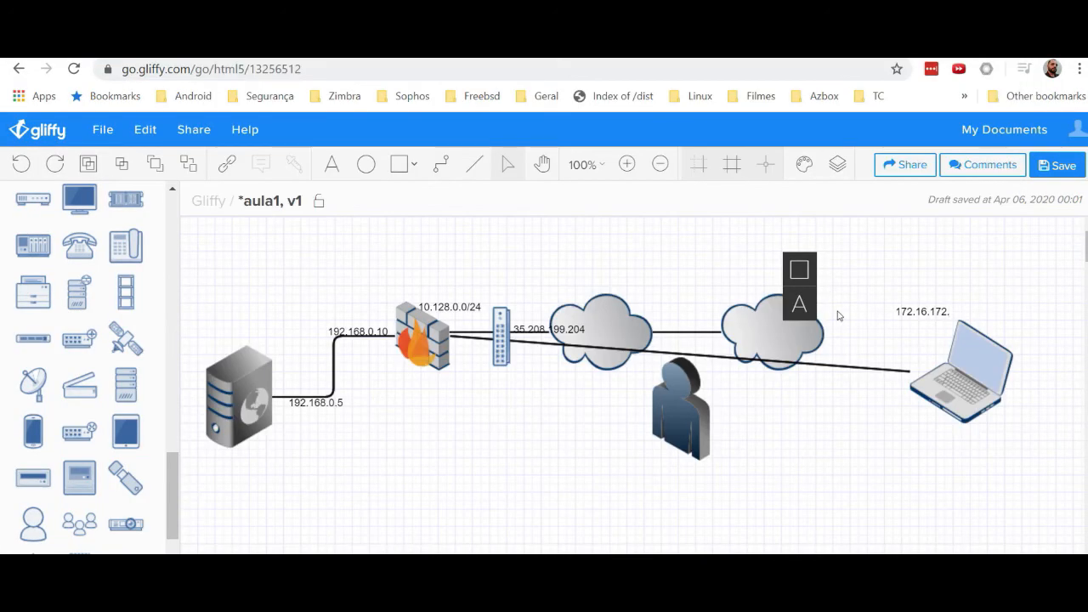
Step: Correct the laptop's Gliffy label to 172.17.172.0 and return to the pfSense page
key(BackSpace)
key(BackSpace)
key(BackSpace)
key(BackSpace)
key(BackSpace)
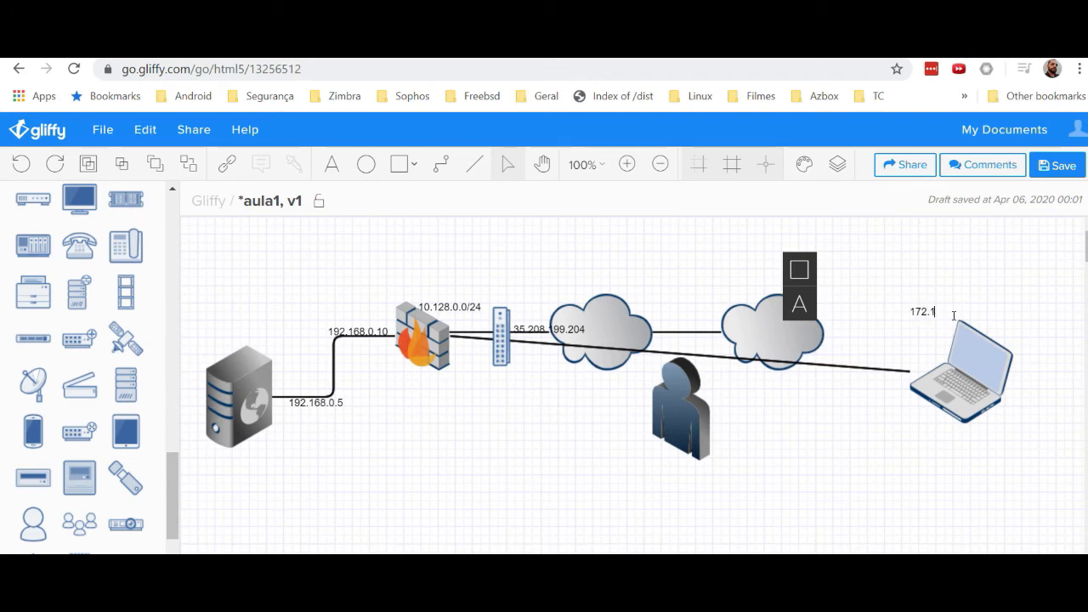
text(7.172.0)
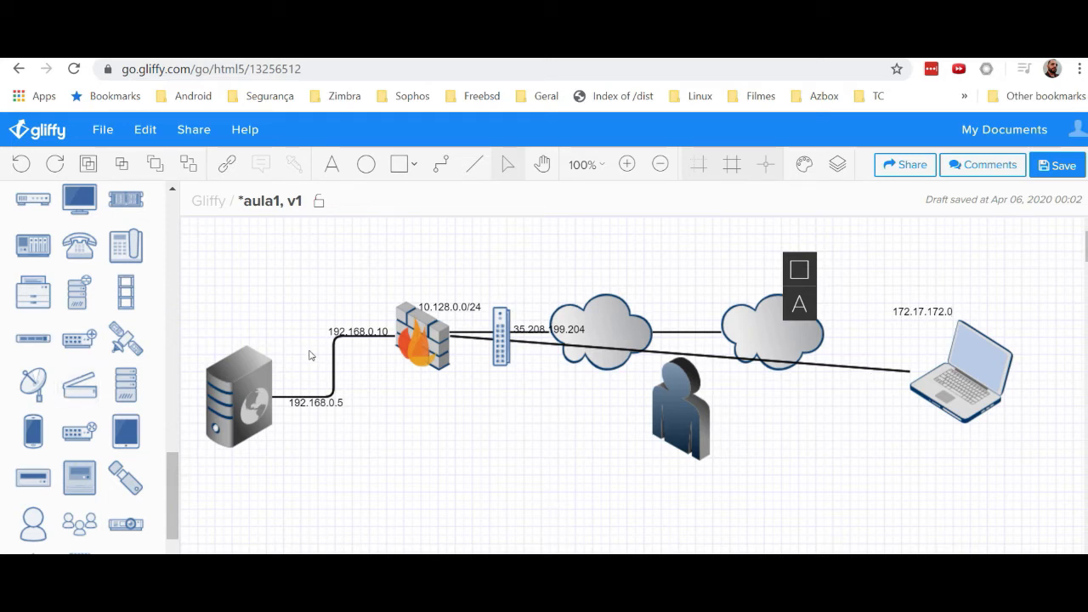
click(357, 332)
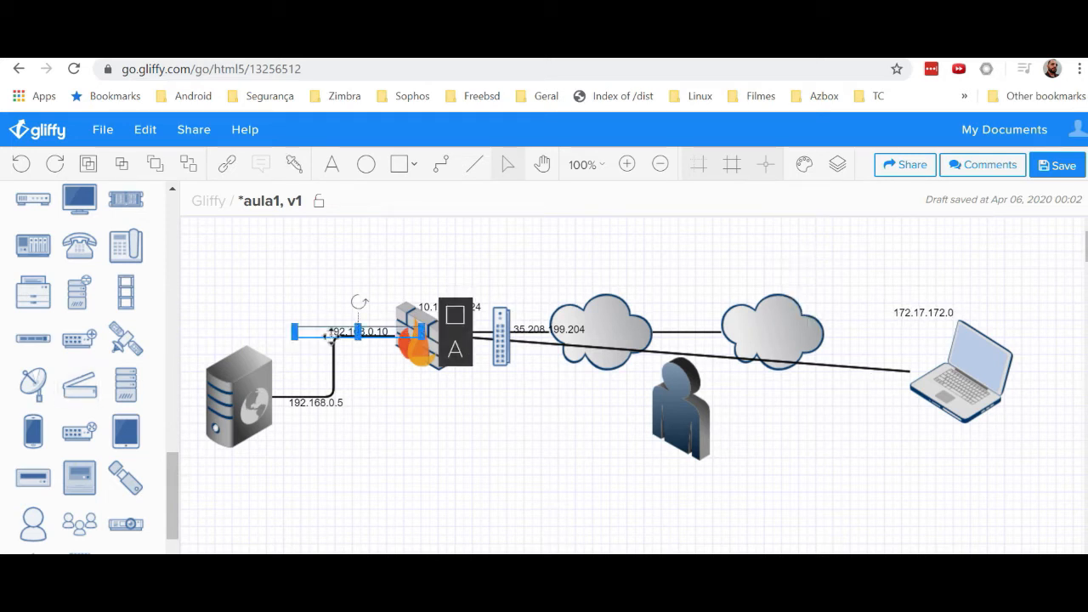
click(388, 432)
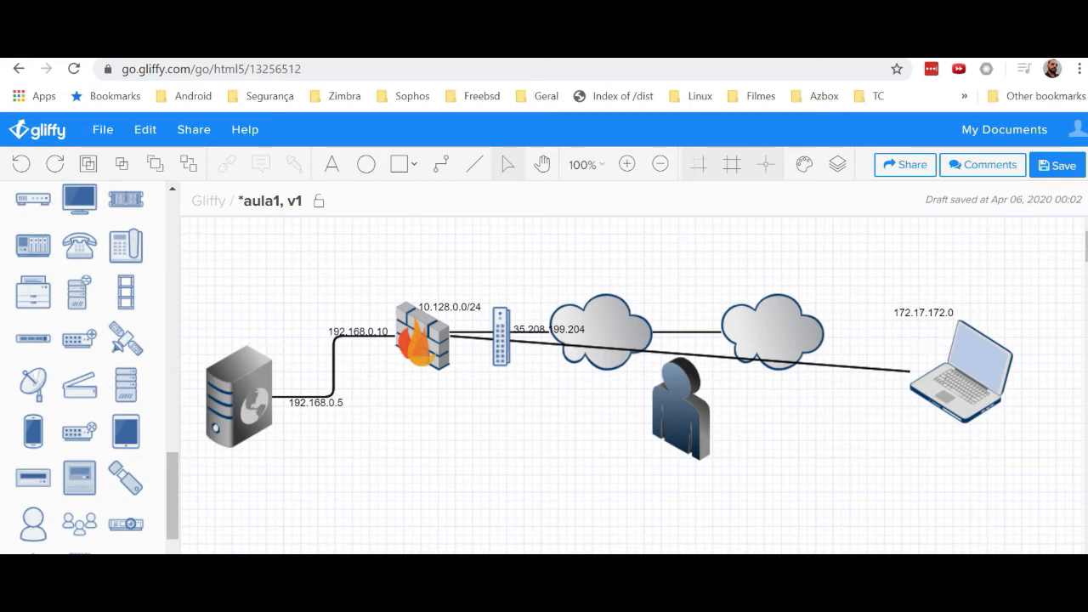
click(196, 574)
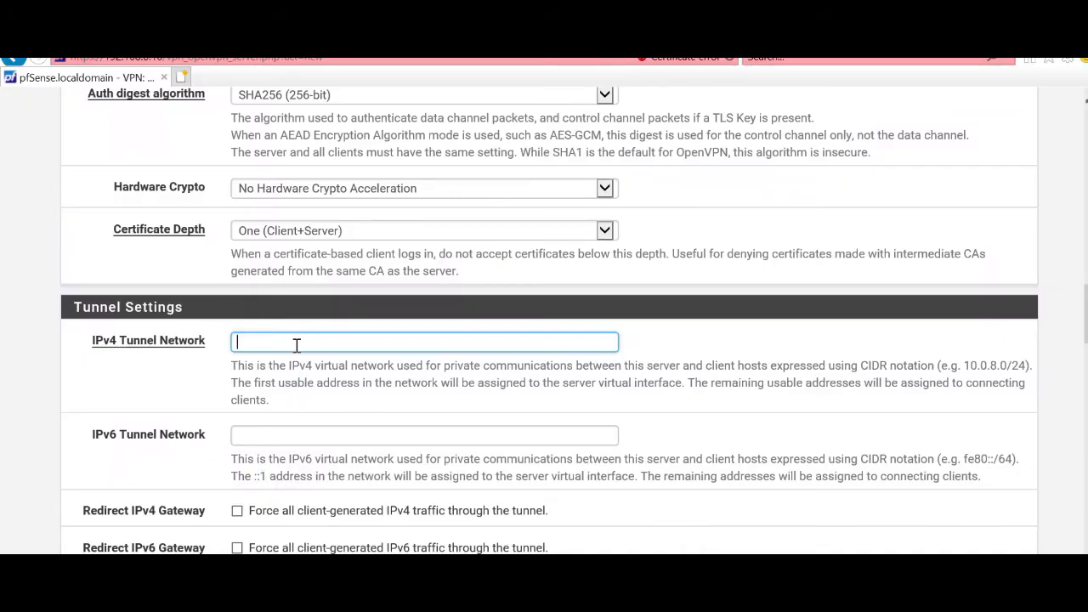
Step: Enter 172.1.0.0/24 as the OpenVPN server's IPv4 Tunnel Network
text(172)
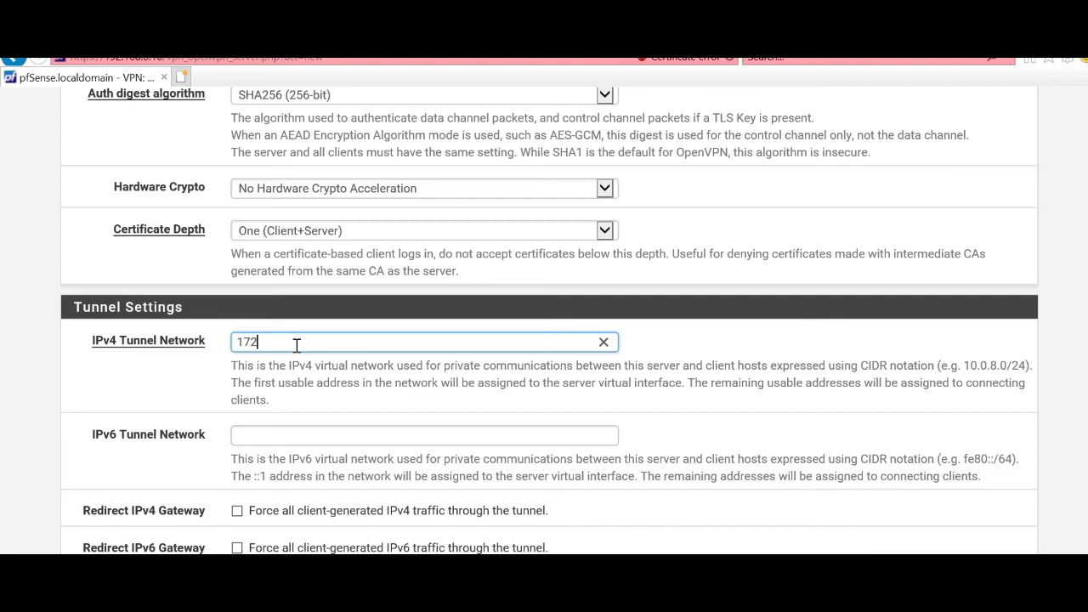
text(.1.0.0/2)
key(BackSpace)
key(BackSpace)
text(/24)
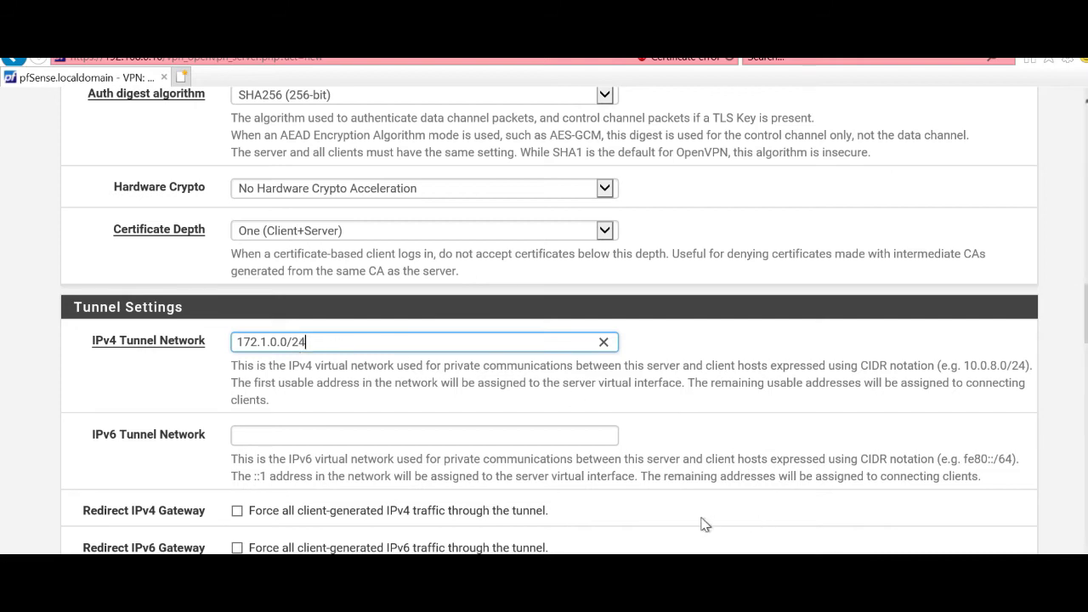
click(587, 425)
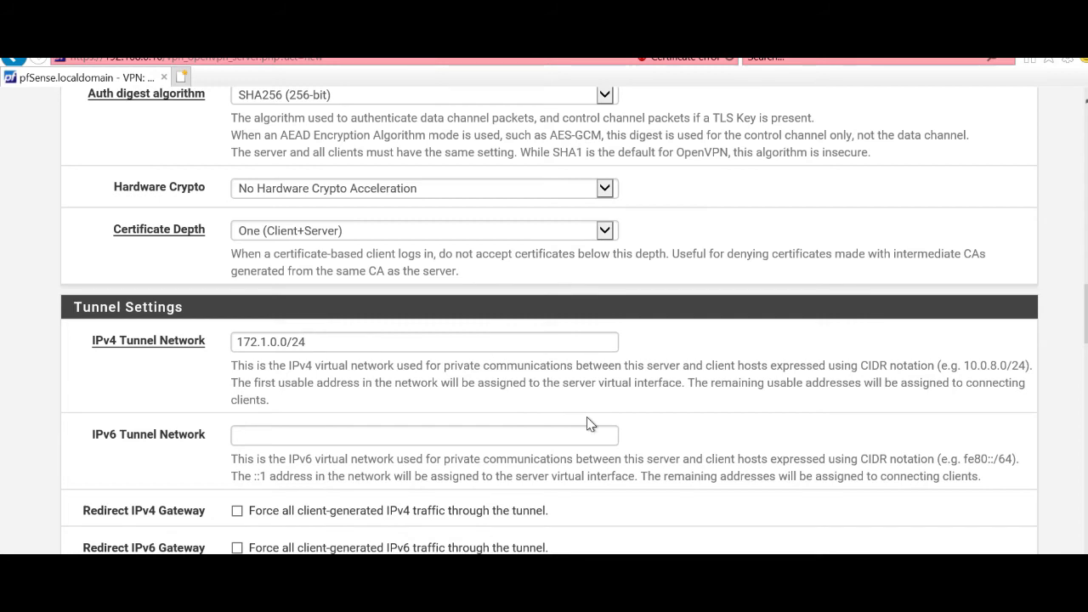
scroll(589, 424, down, 1)
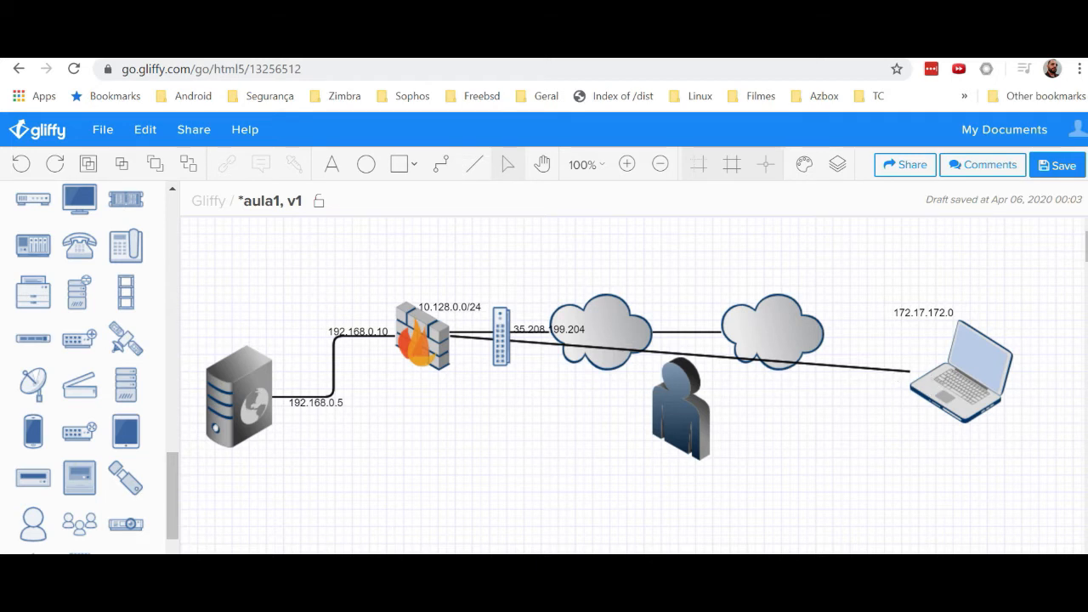
Step: Set the OpenVPN server's IPv4 Local network(s) to 192.168.0.0/24
click(194, 595)
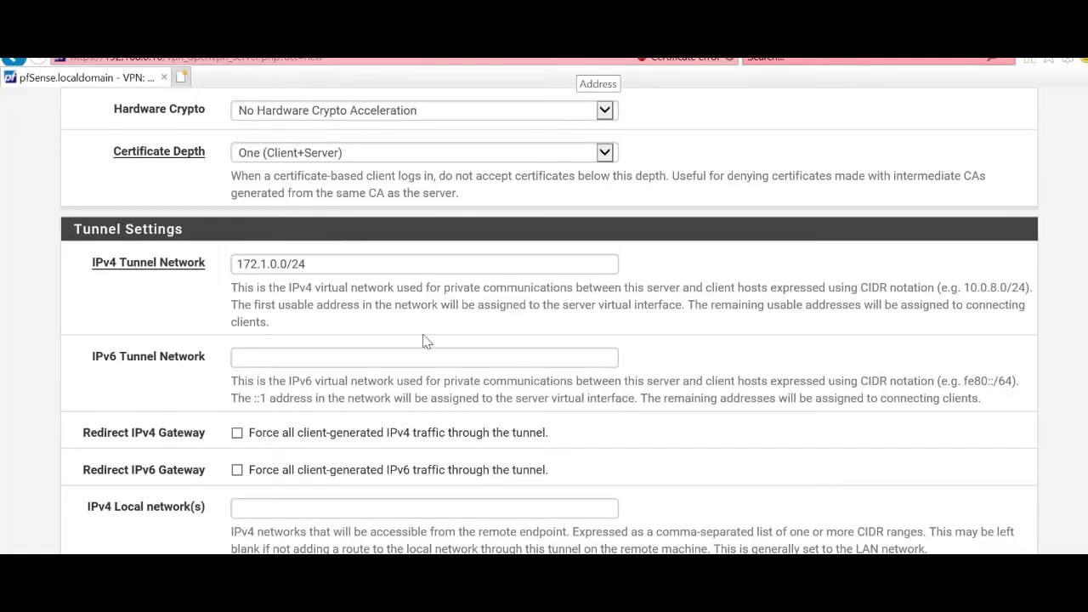
scroll(446, 467, down, 1)
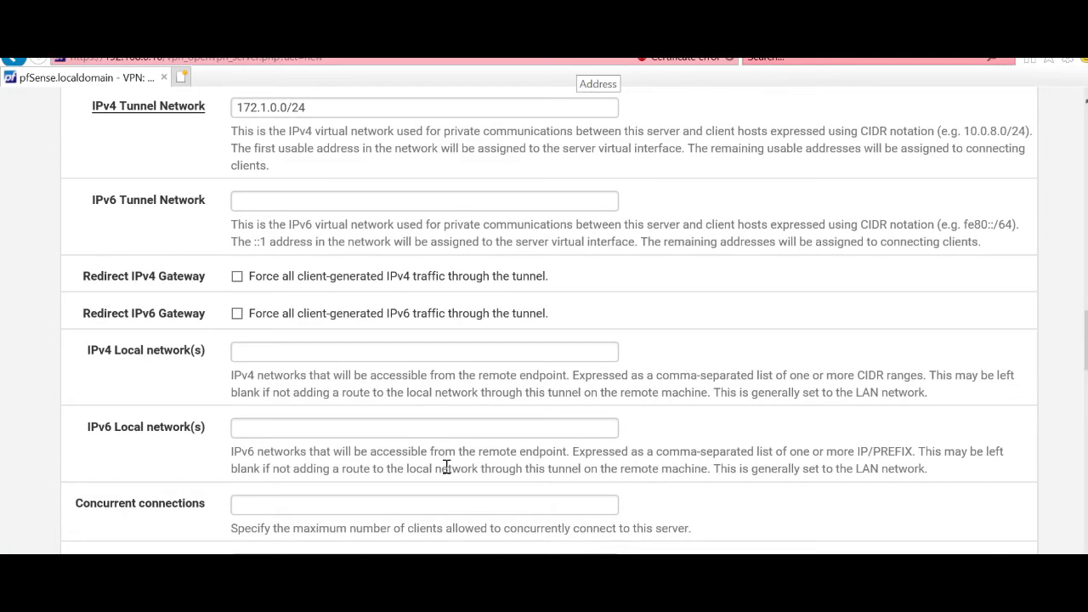
triple_click(155, 363)
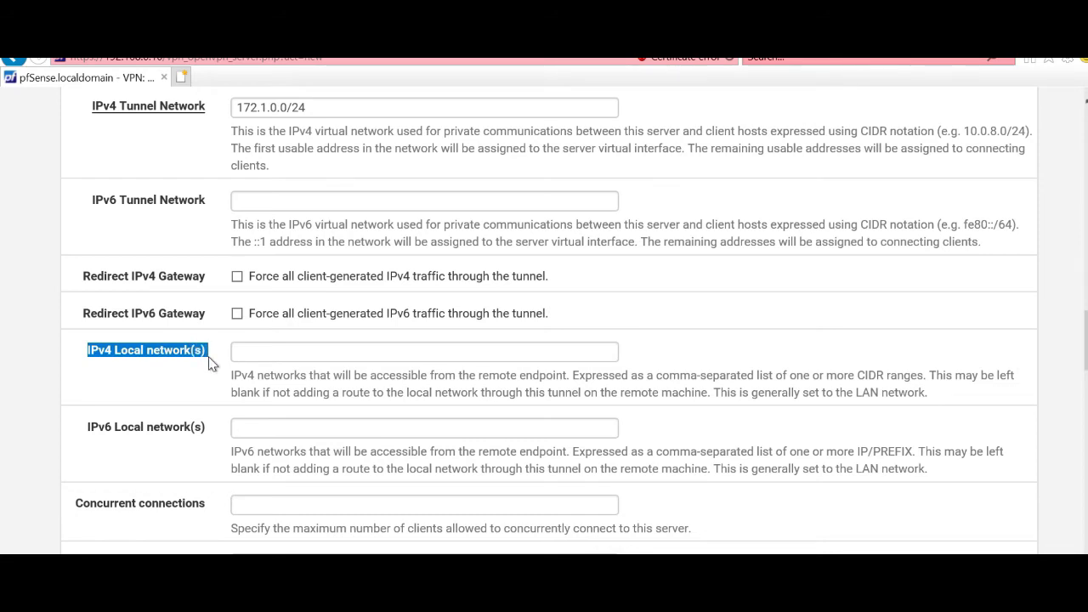
click(240, 354)
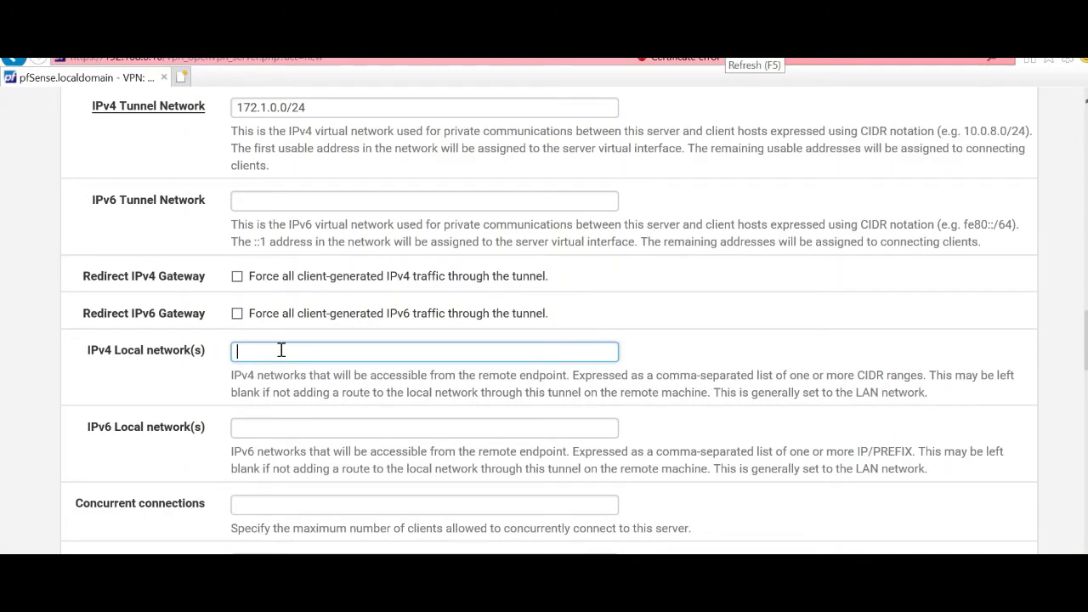
text(192.168.0.)
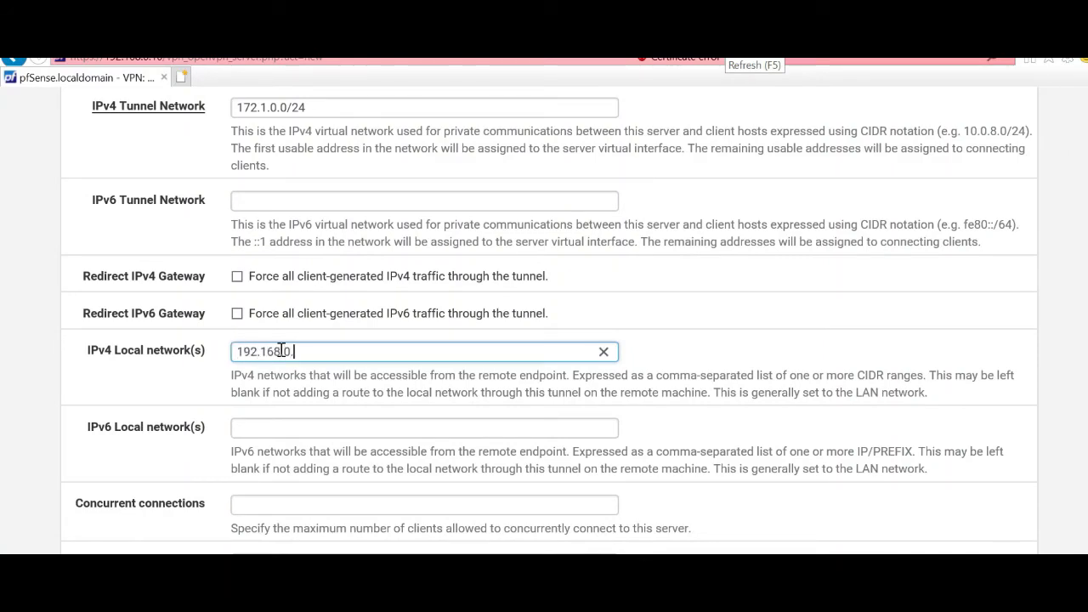
text(024)
key(BackSpace)
key(BackSpace)
key(BackSpace)
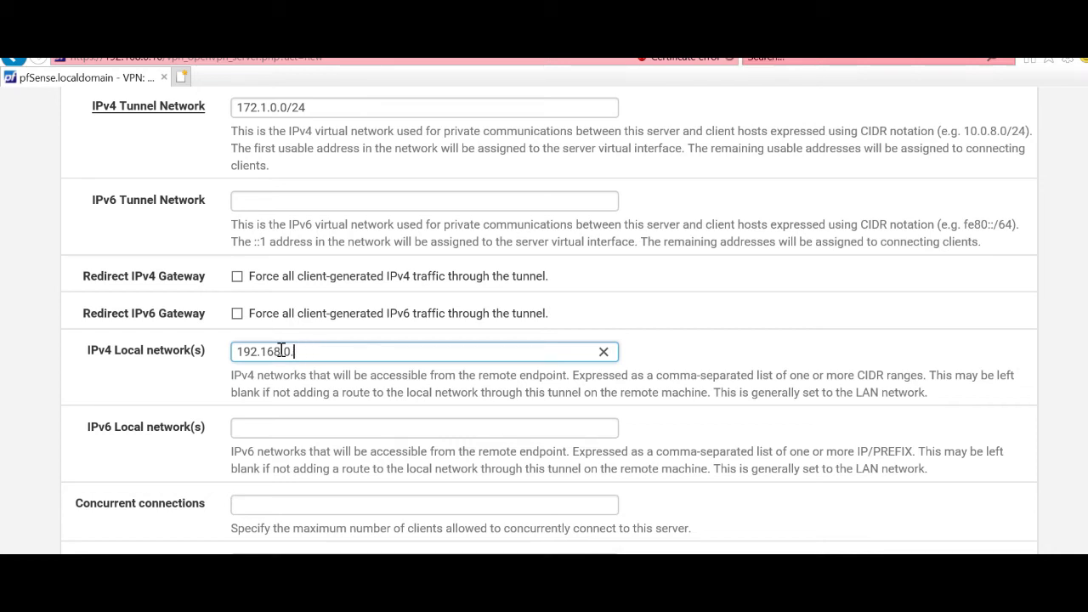
text(/)
key(BackSpace)
key(BackSpace)
text(.0/24)
scroll(342, 393, down, 2)
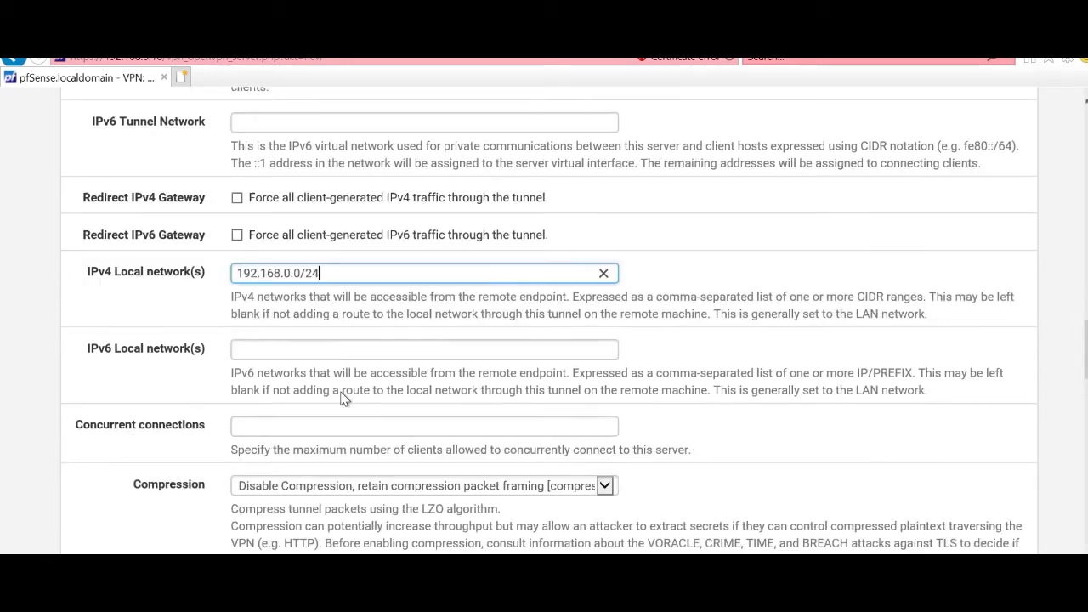
scroll(341, 397, down, 1)
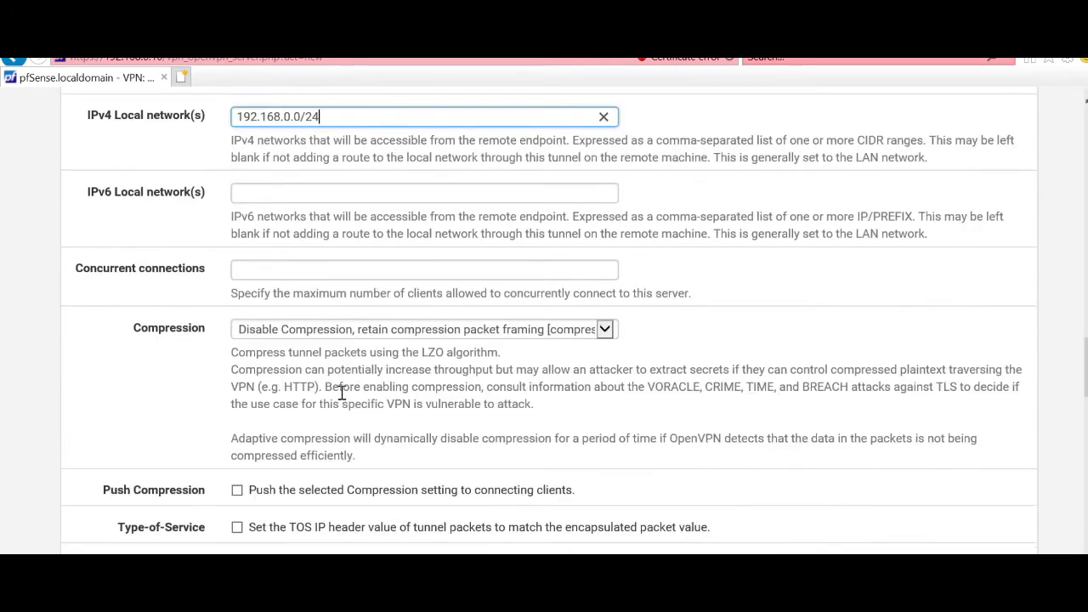
Step: Choose 'LZO Compression [Legacy style, comp-lzo yes]' as the server's compression
click(403, 336)
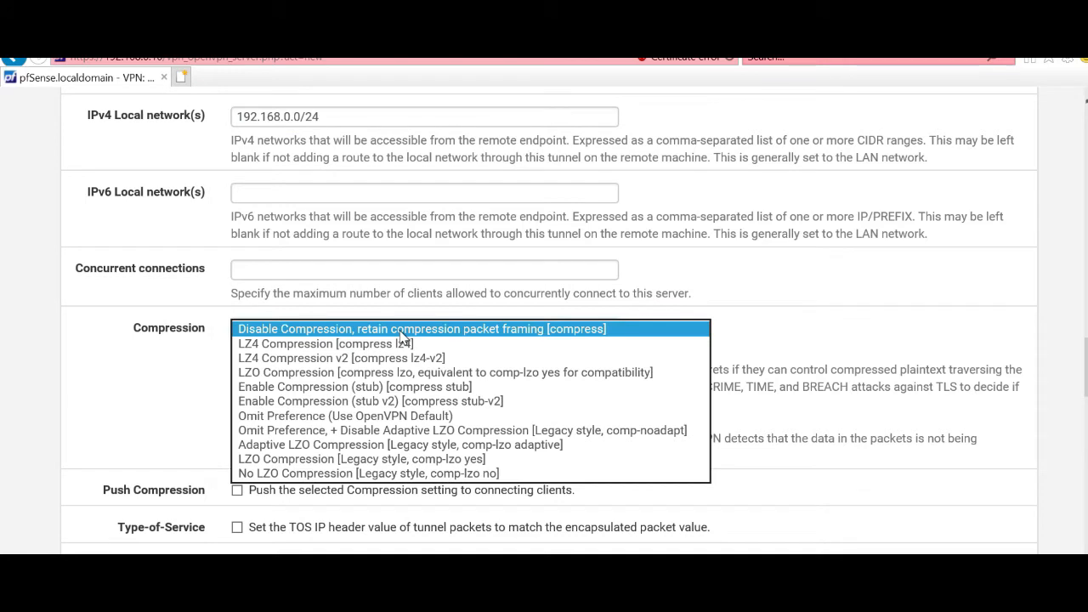
click(389, 460)
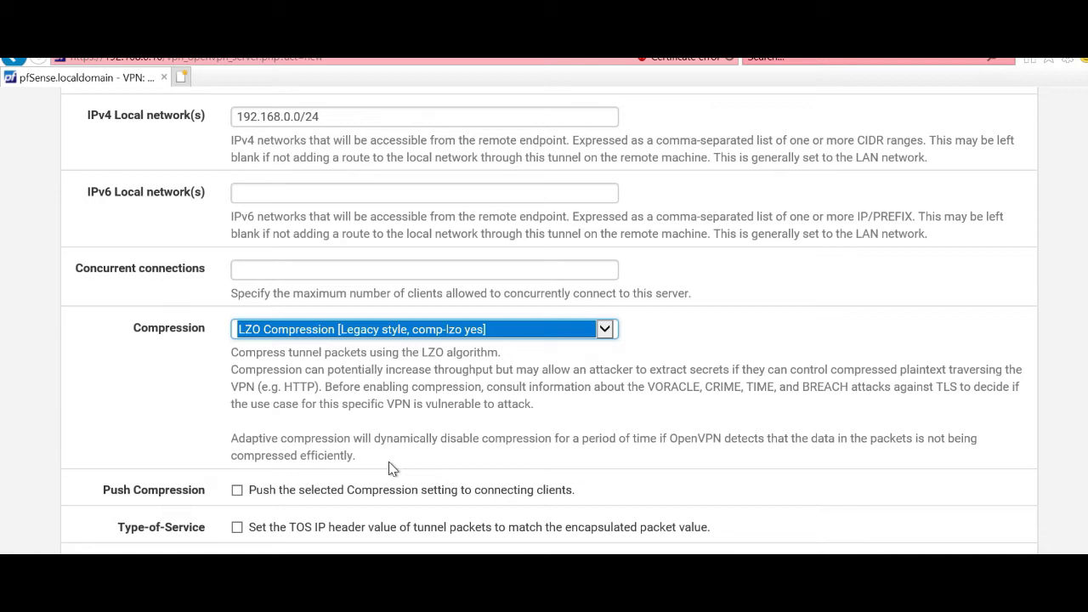
Step: Enable Push Compression and Inter-client communication, leaving Topology at Subnet
click(192, 438)
scroll(192, 439, down, 2)
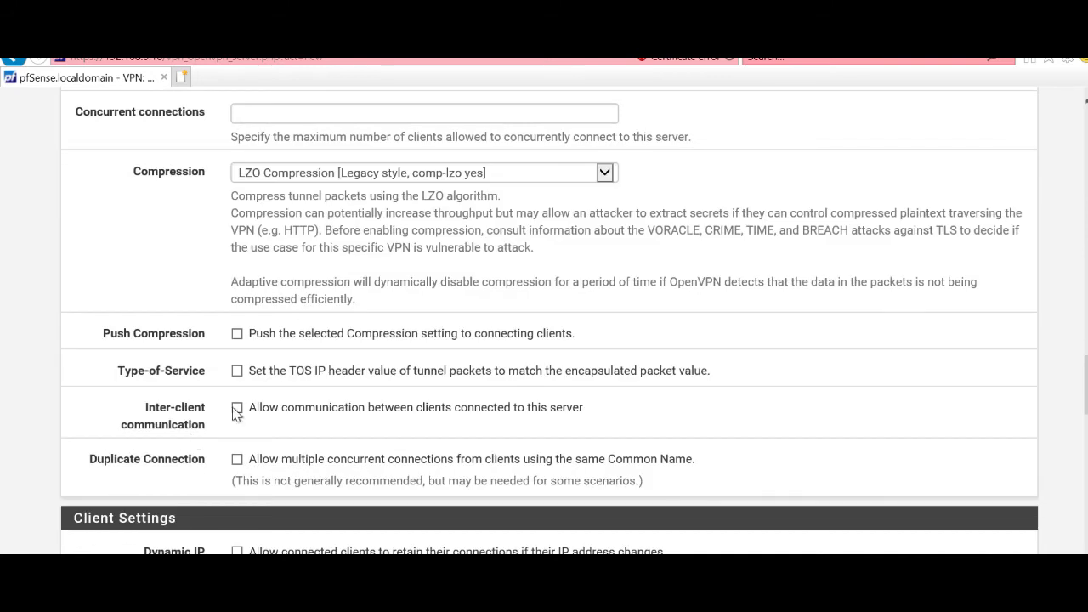
click(237, 334)
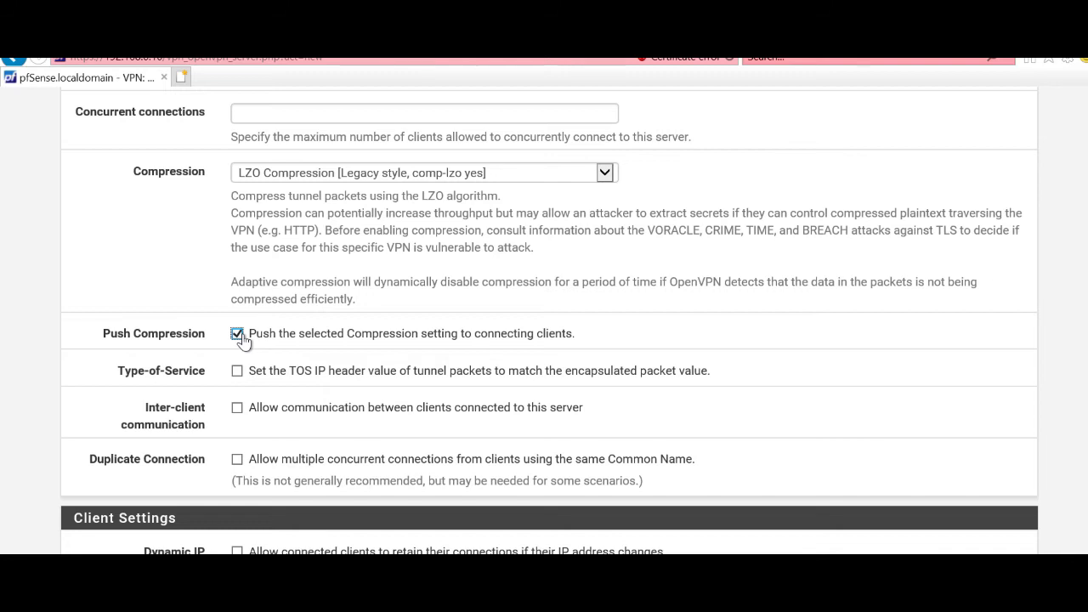
scroll(320, 430, down, 2)
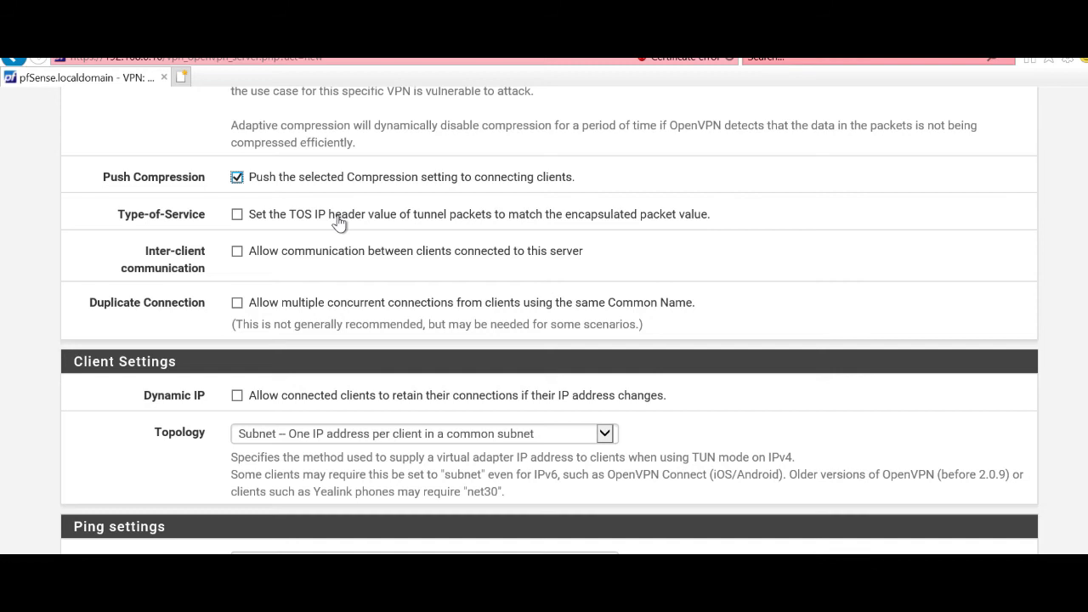
click(238, 253)
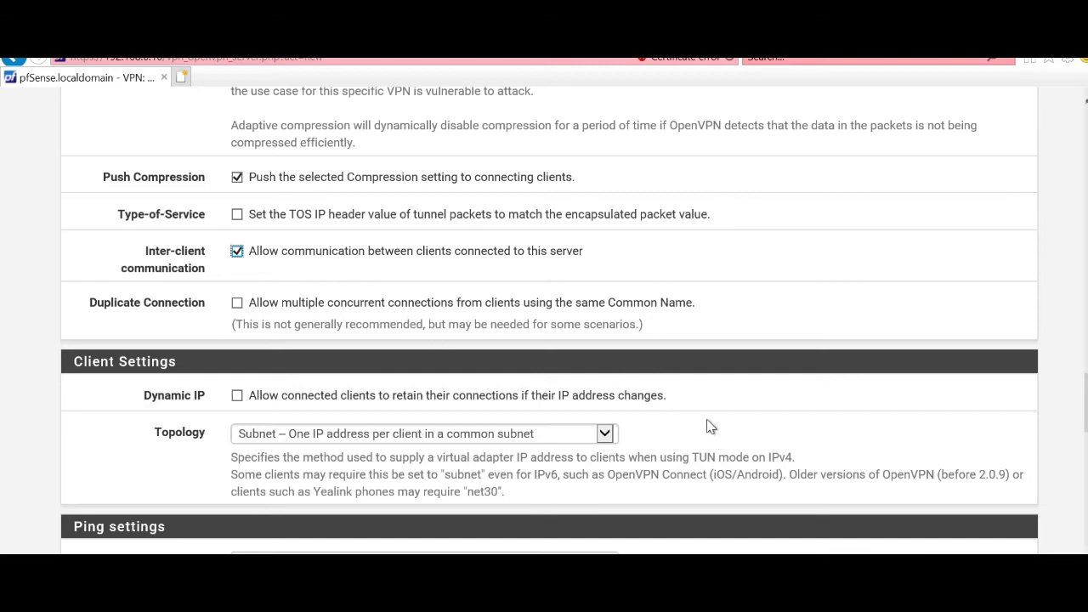
scroll(709, 425, down, 2)
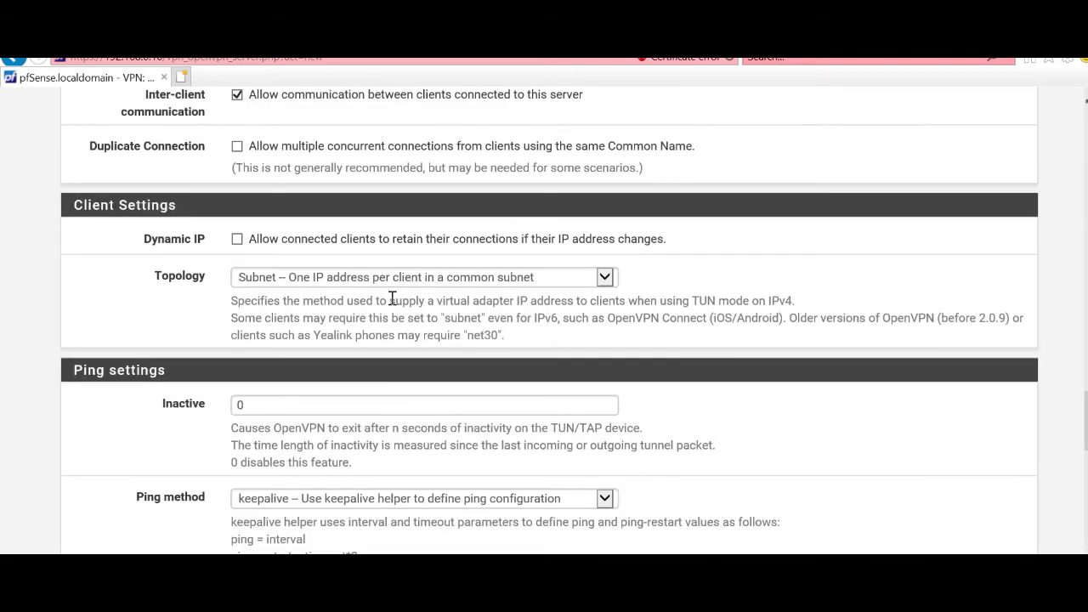
click(253, 282)
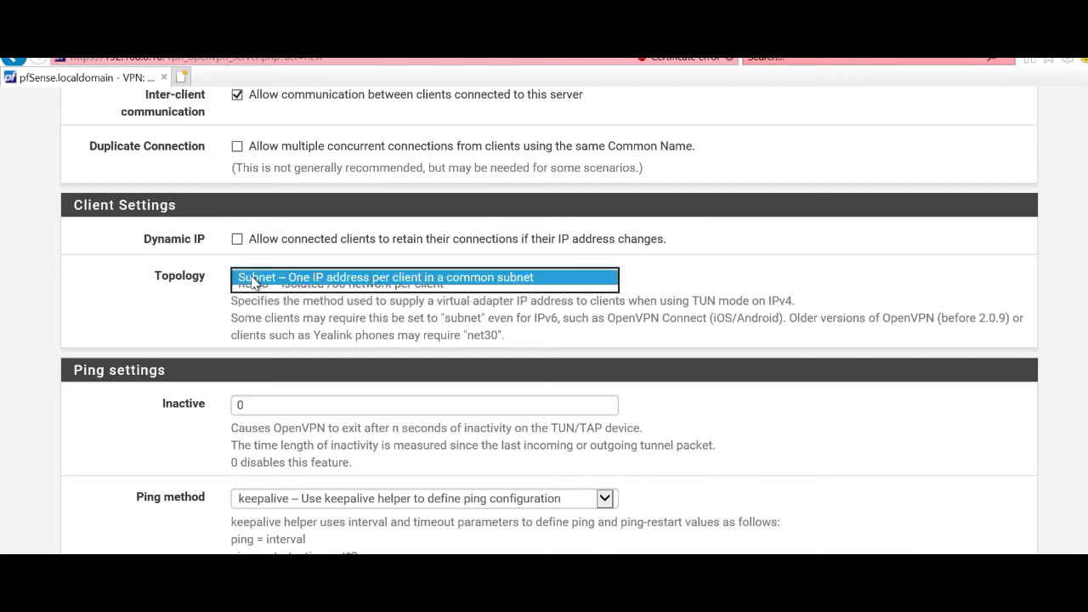
click(253, 280)
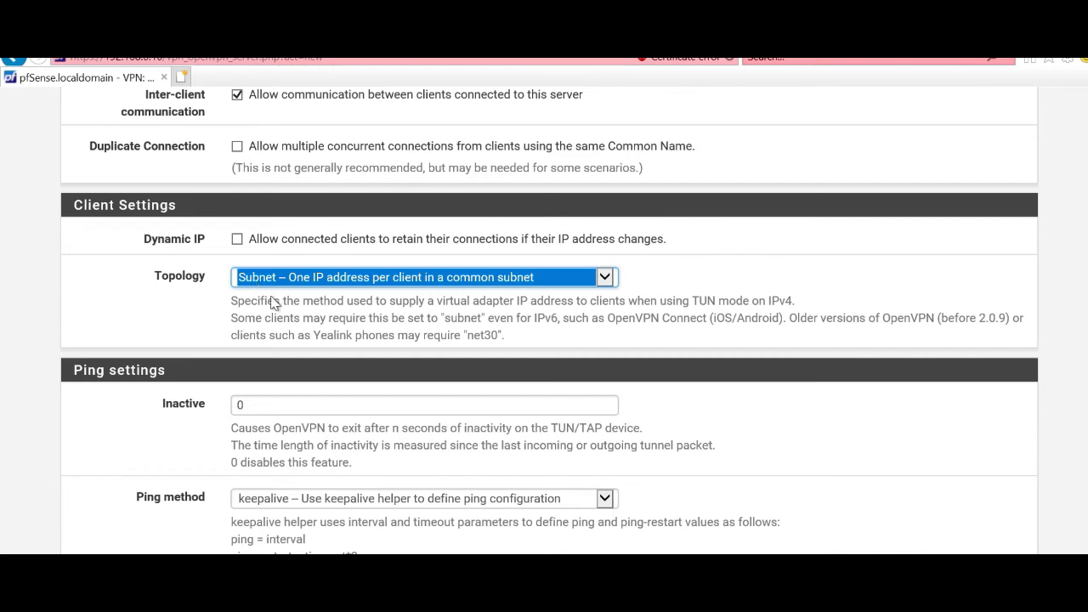
scroll(289, 393, down, 1)
scroll(289, 394, down, 5)
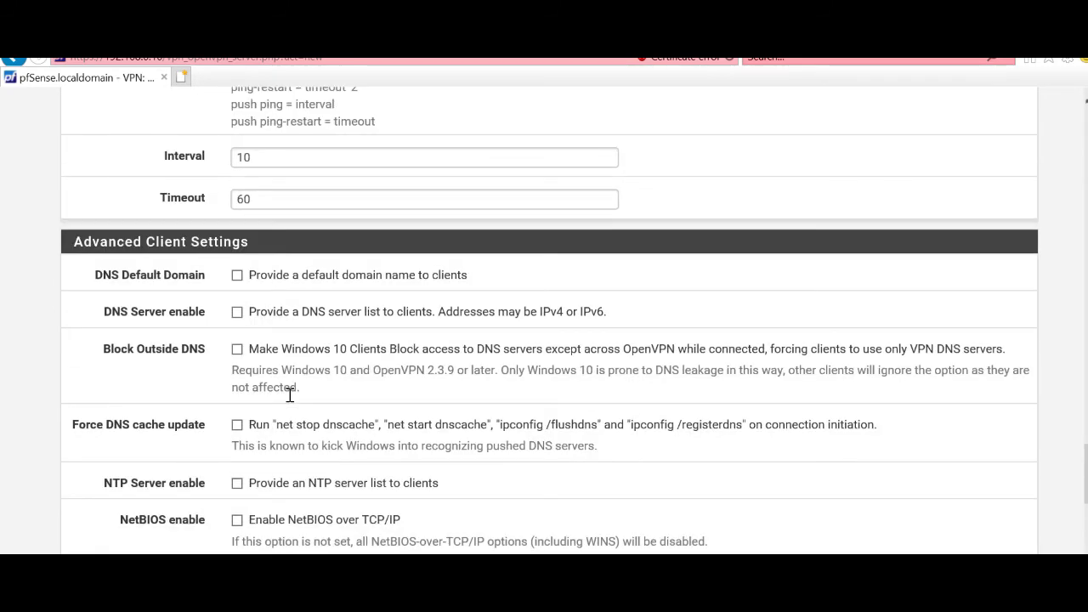
scroll(289, 394, up, 3)
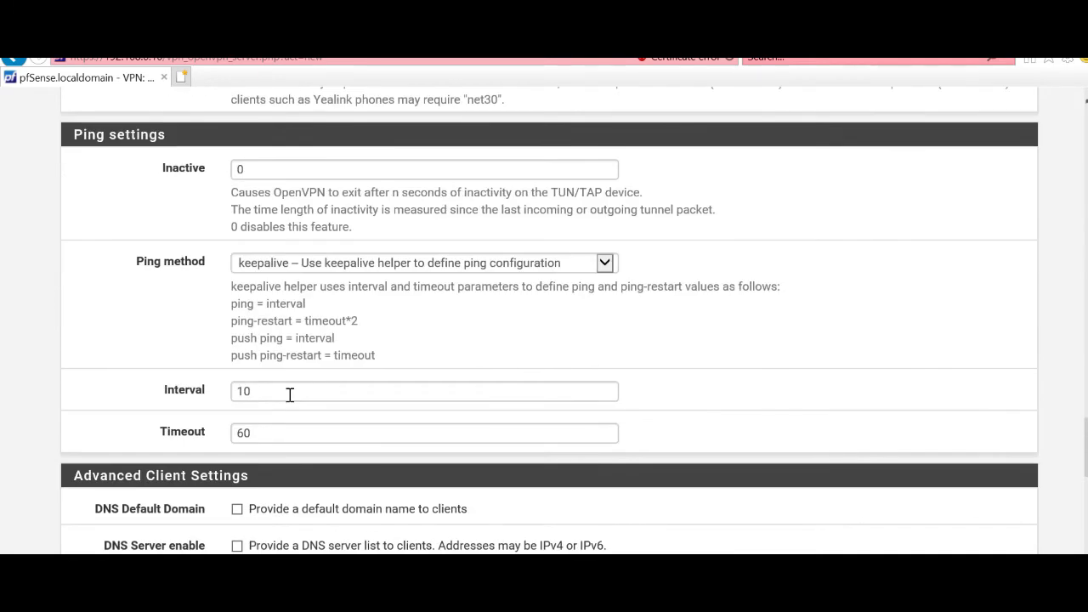
Step: Enable DNS Default Domain and set it to novodominio.local
scroll(289, 395, down, 1)
scroll(253, 433, down, 2)
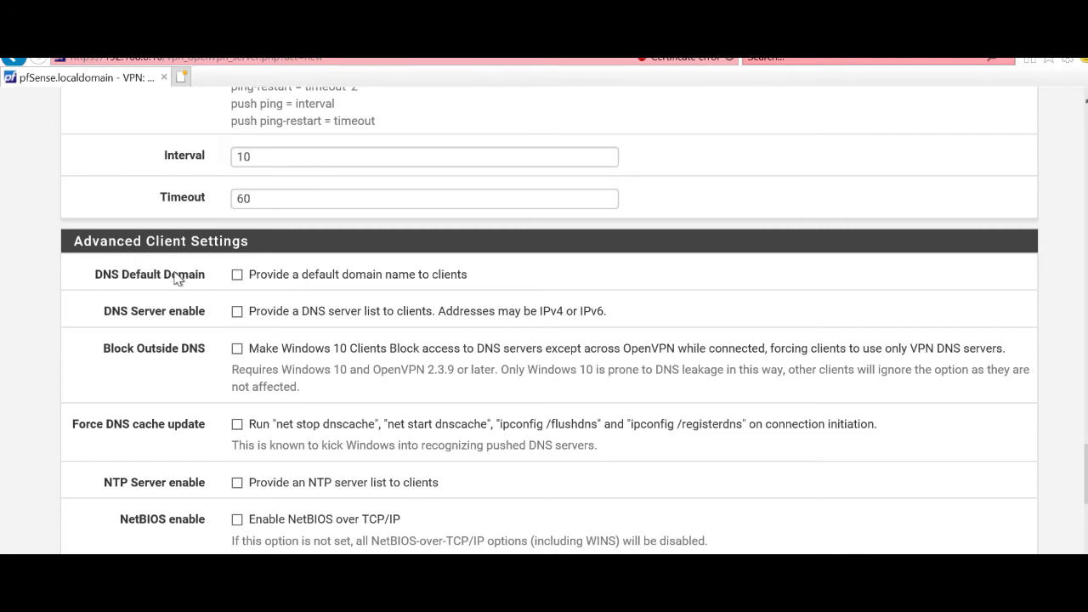
click(236, 278)
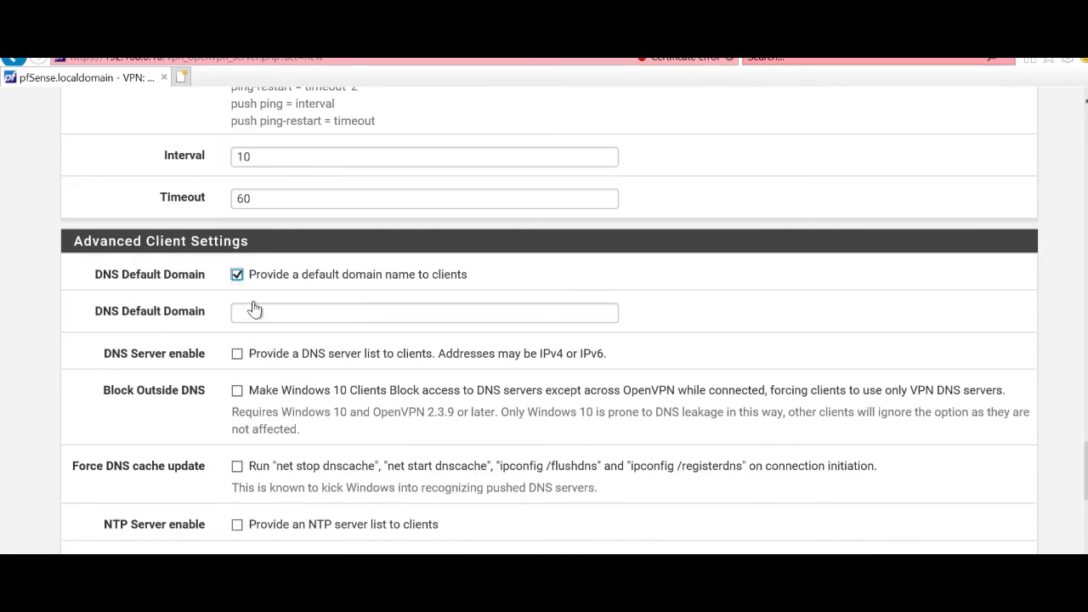
click(263, 311)
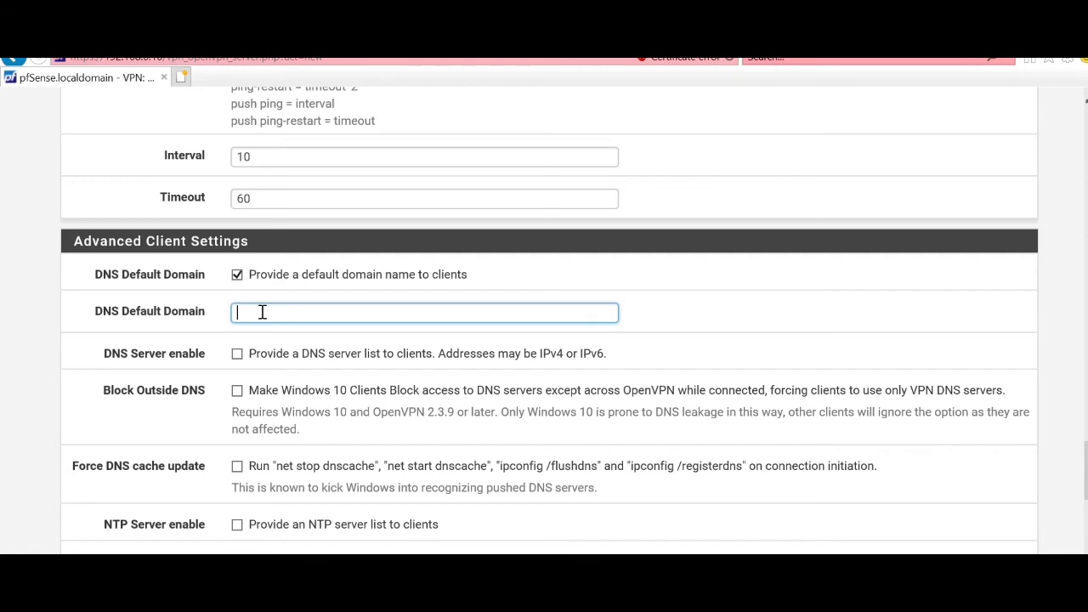
text(novodominio.local)
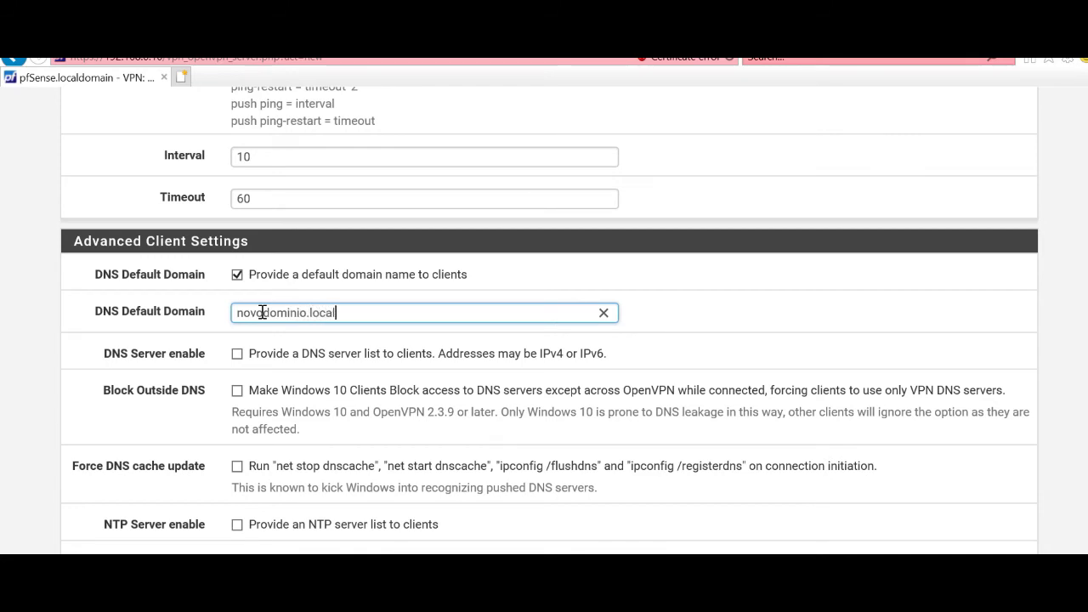
Step: Enable DNS Server and enter 192.168.0.10 as DNS Server 1
click(236, 355)
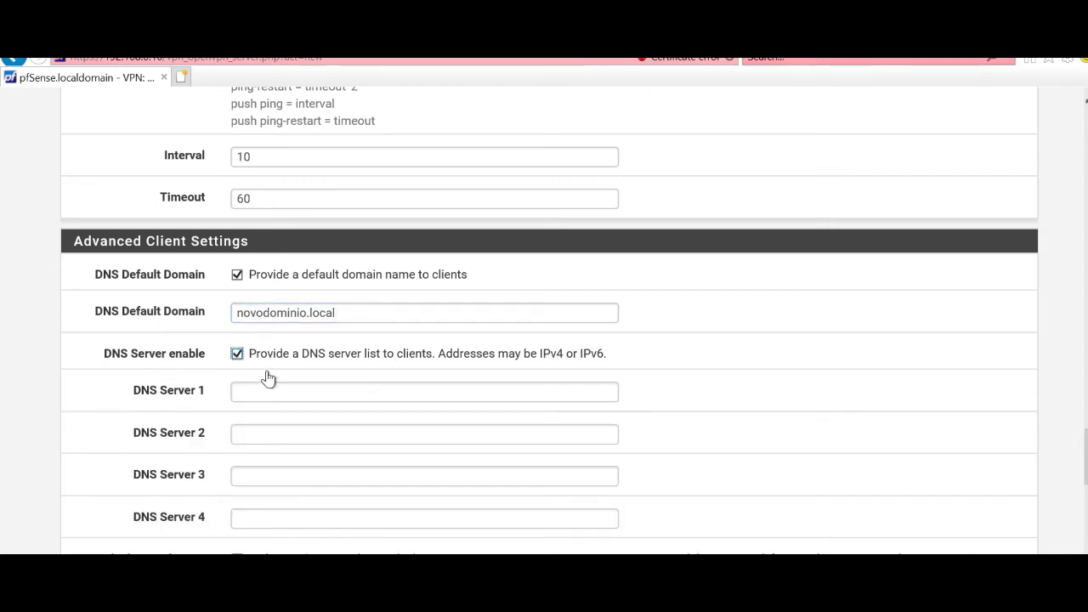
click(263, 389)
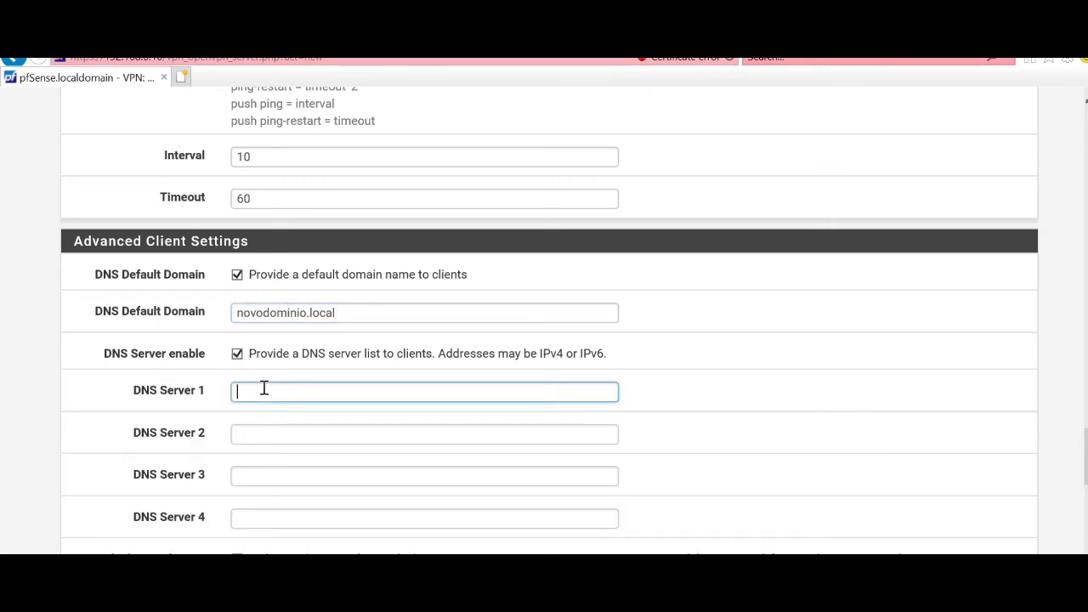
text(192.168.0.10)
click(318, 311)
drag(350, 313, 231, 311)
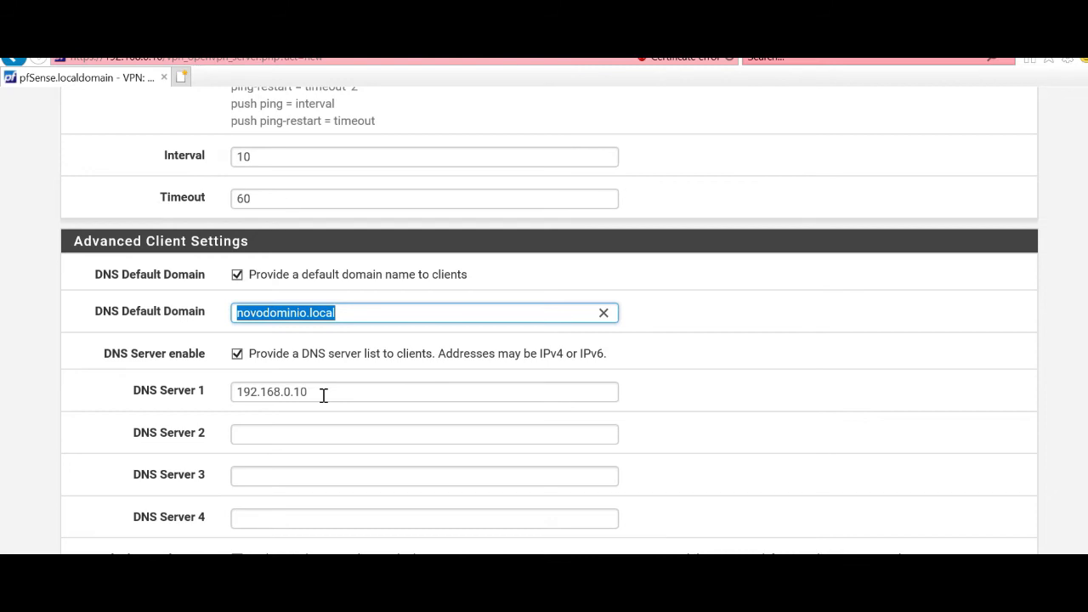
Step: Save the conexaovpn1197 OpenVPN server (UDP4/1197, tunnel 172.1.0.0/24) from the bottom of the form
scroll(323, 395, down, 2)
scroll(322, 402, down, 2)
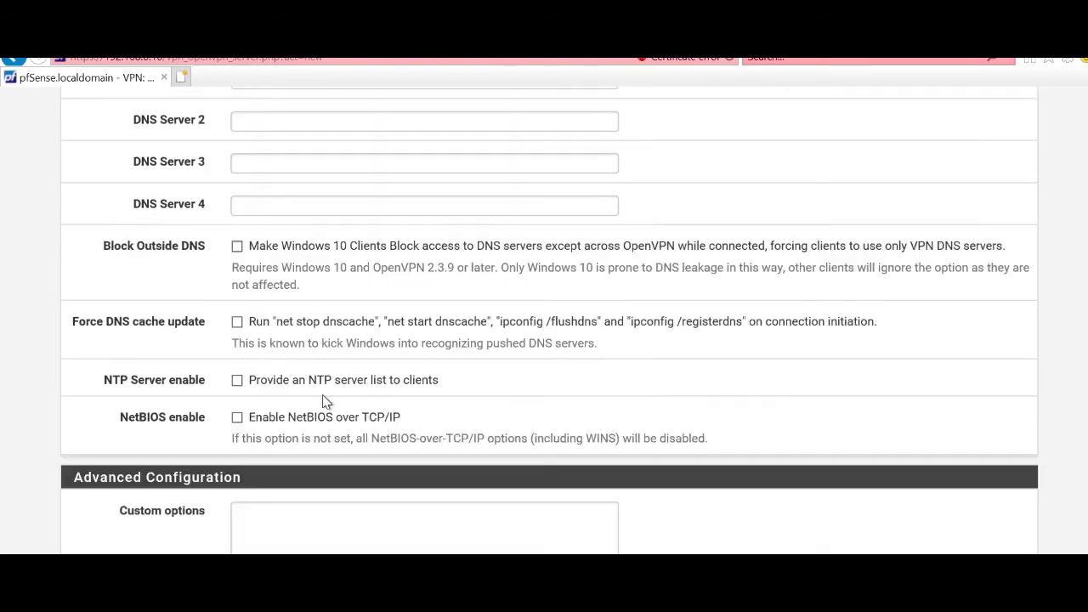
scroll(323, 400, down, 2)
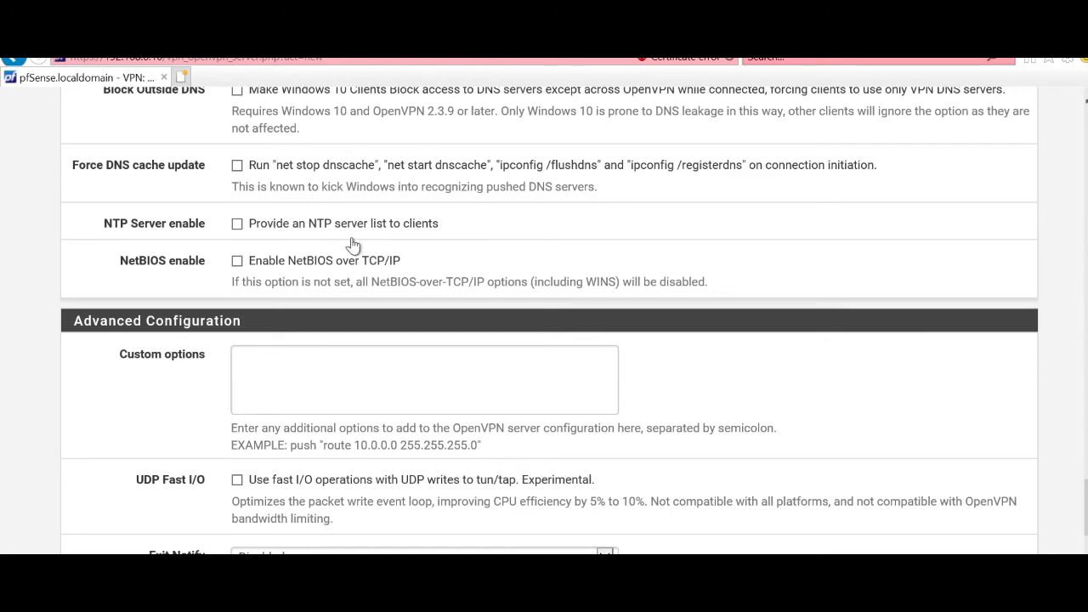
scroll(274, 383, down, 2)
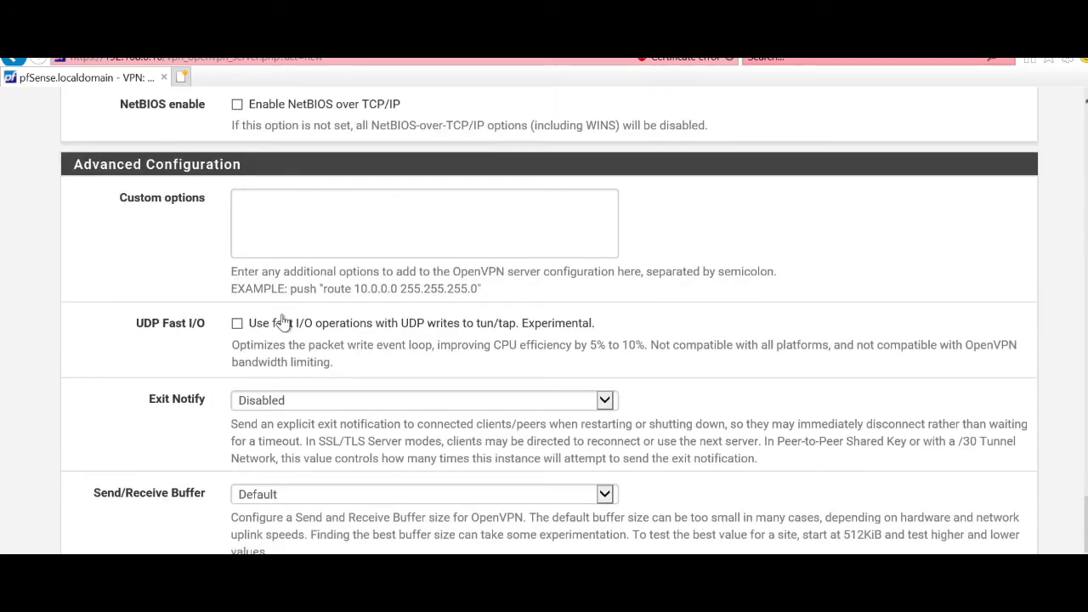
scroll(327, 349, down, 2)
scroll(327, 349, down, 1)
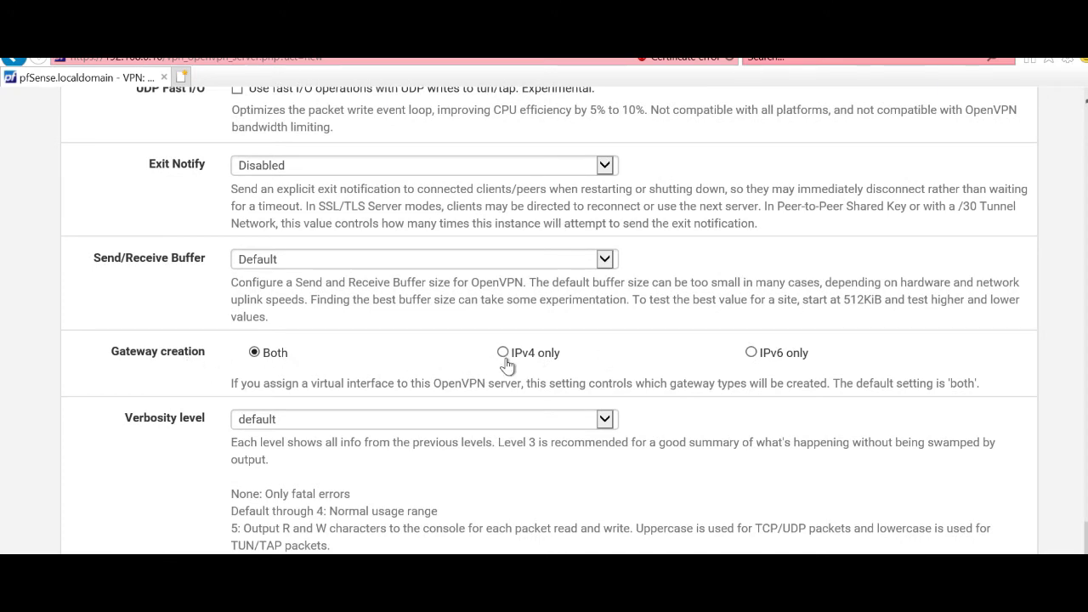
scroll(289, 453, down, 2)
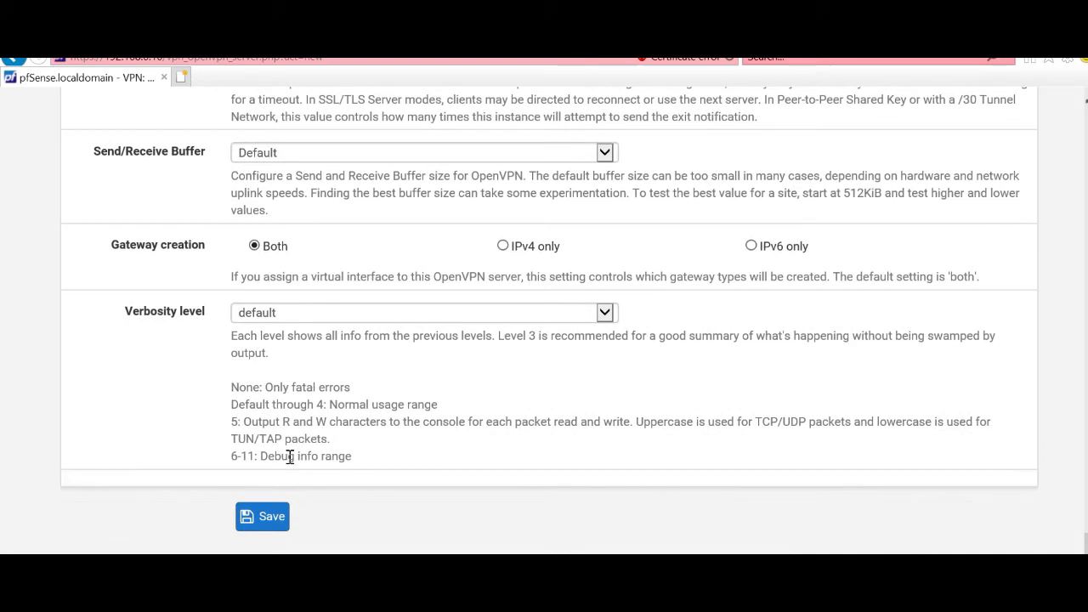
click(263, 525)
scroll(262, 520, up, 15)
scroll(262, 518, down, 12)
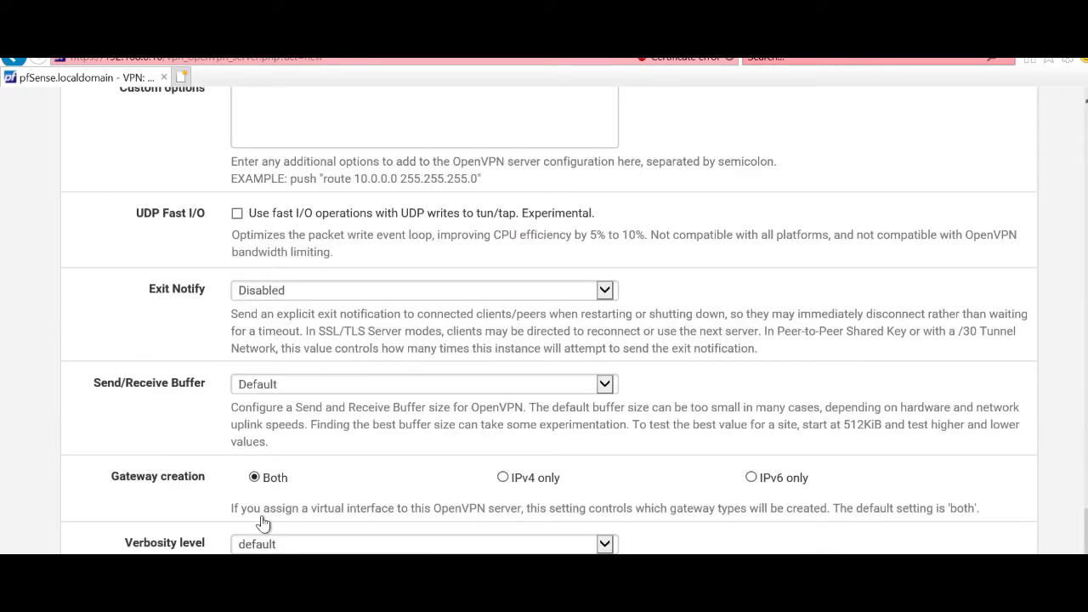
scroll(263, 516, down, 3)
click(281, 520)
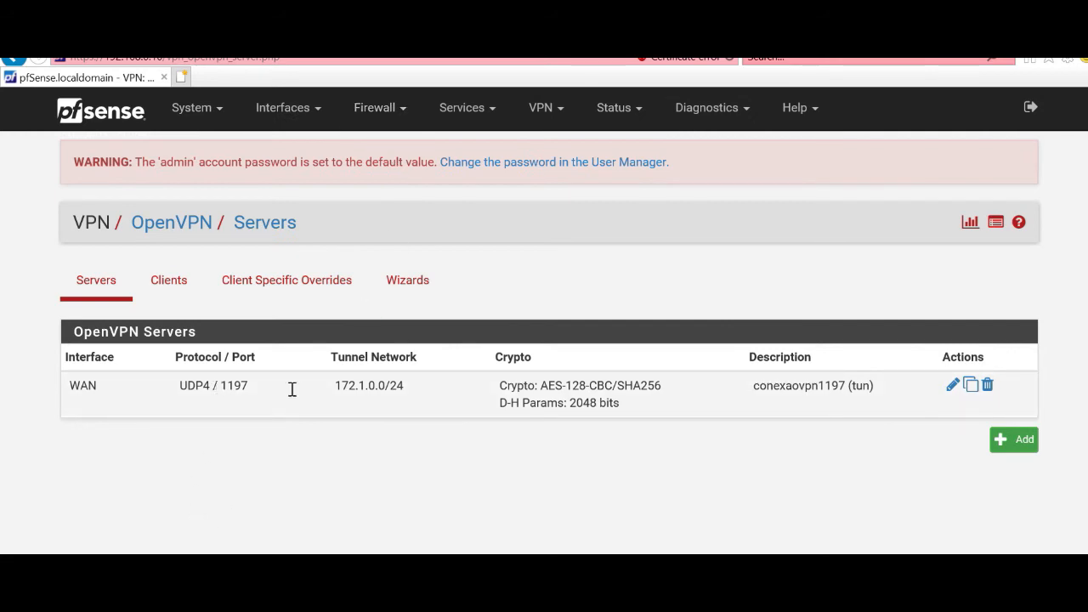
Step: Highlight the conexaovpn1197 server's UDP4 / 1197 protocol and port in the Servers list, then deselect
drag(253, 390, 177, 388)
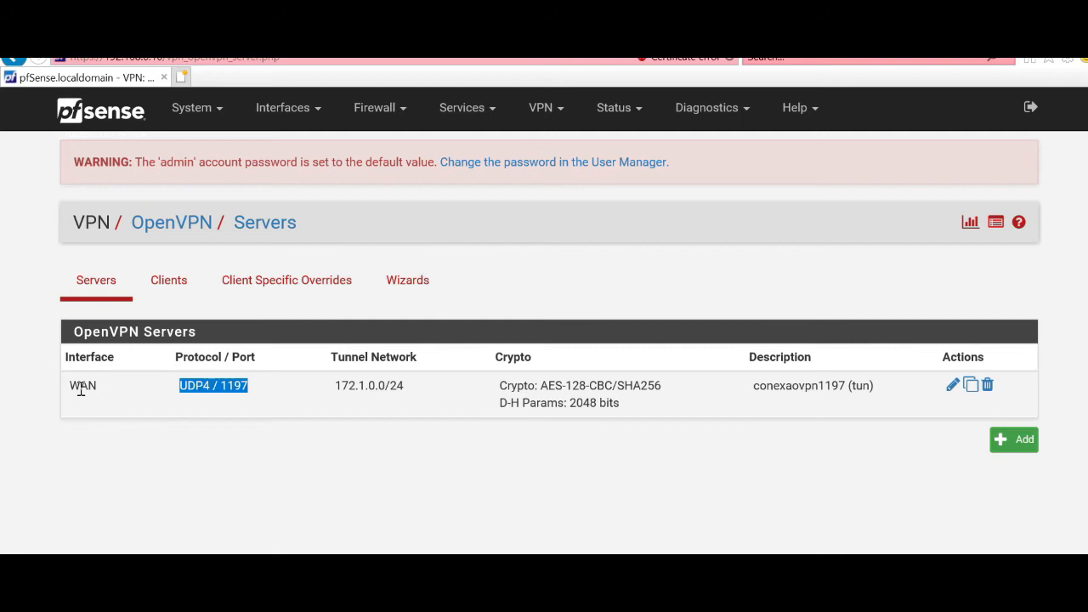
click(236, 385)
Step: Start adding a new rule on the WAN firewall rules page
click(380, 106)
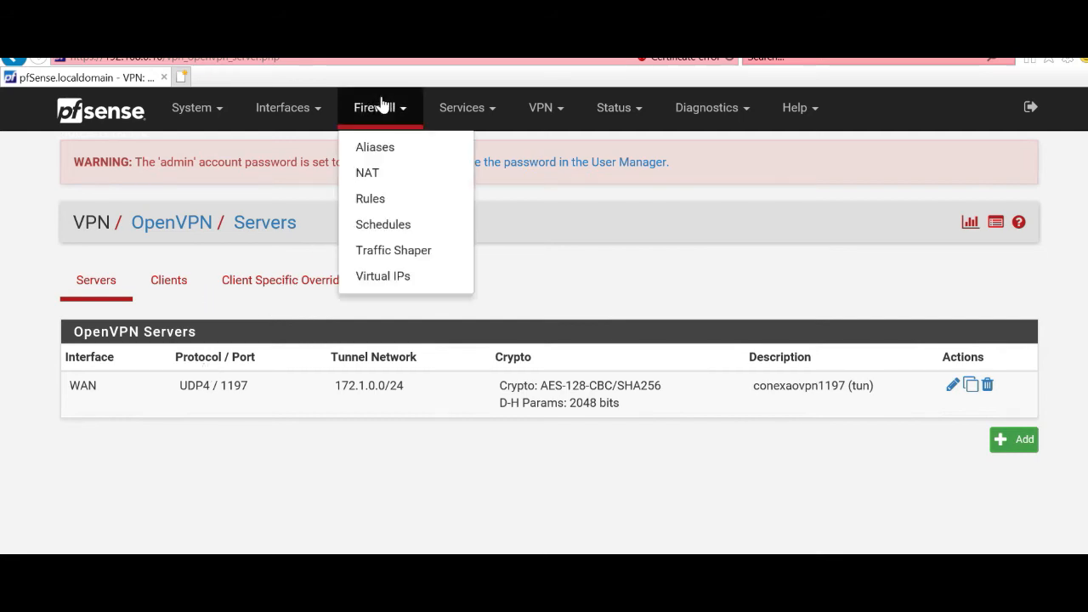
click(377, 199)
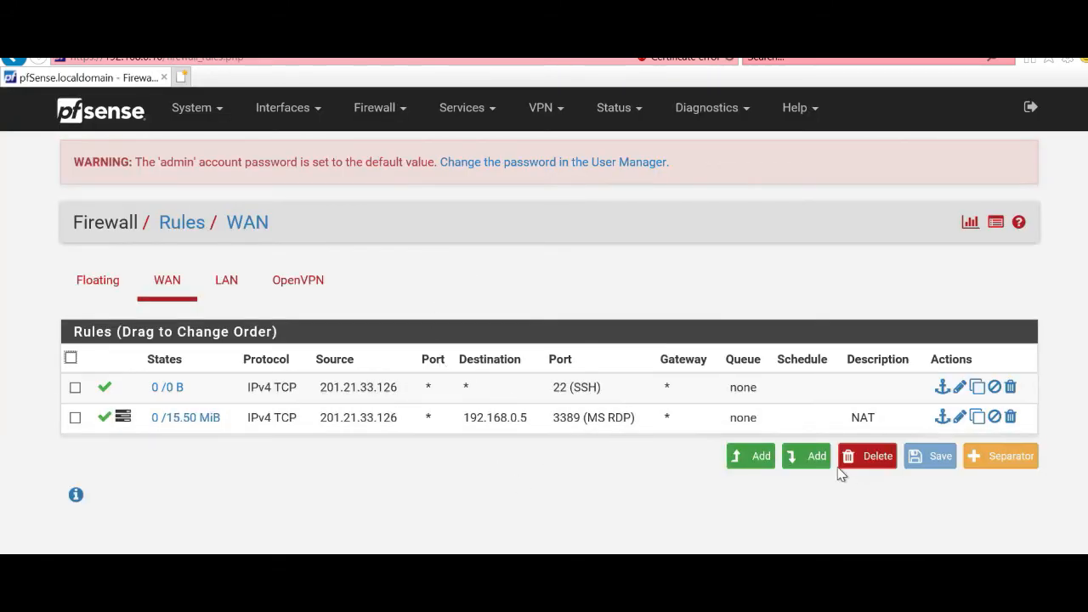
click(752, 458)
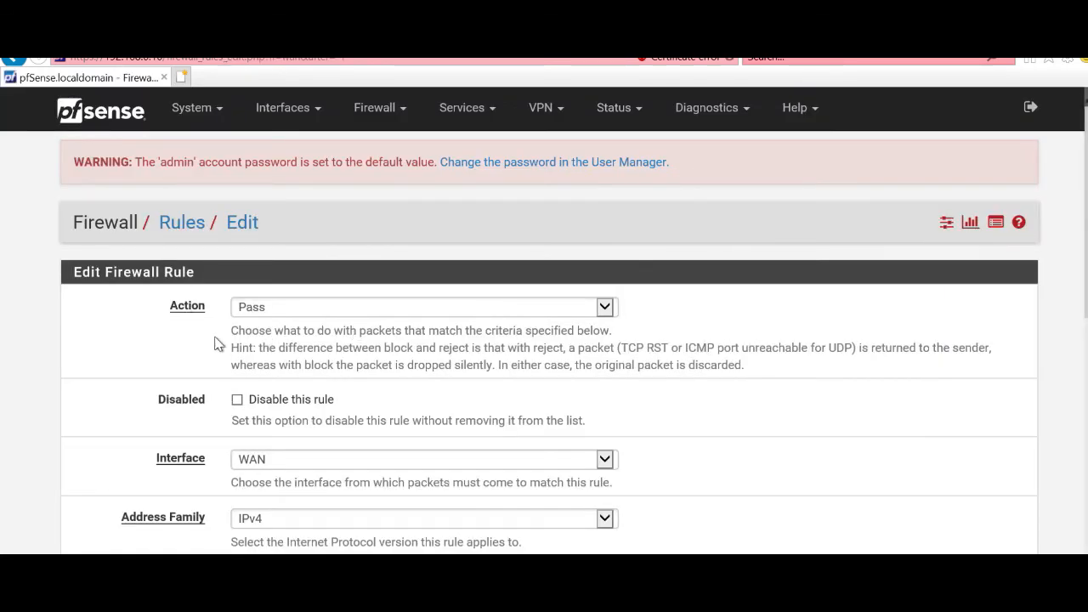
Step: Set the new WAN rule's protocol to UDP and scroll down to Source and Destination
scroll(544, 382, down, 1)
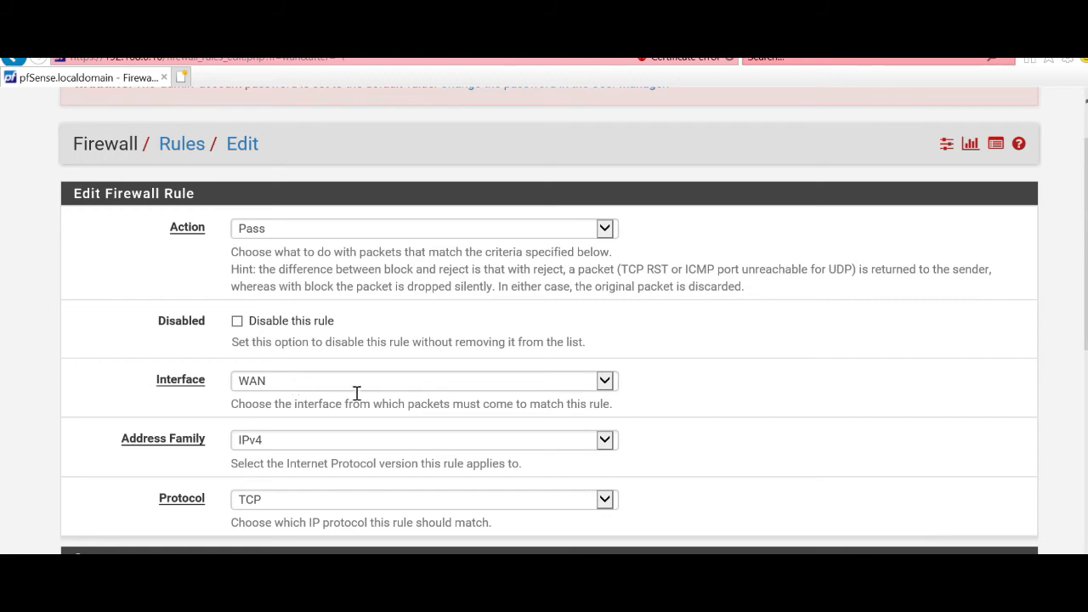
scroll(268, 452, down, 1)
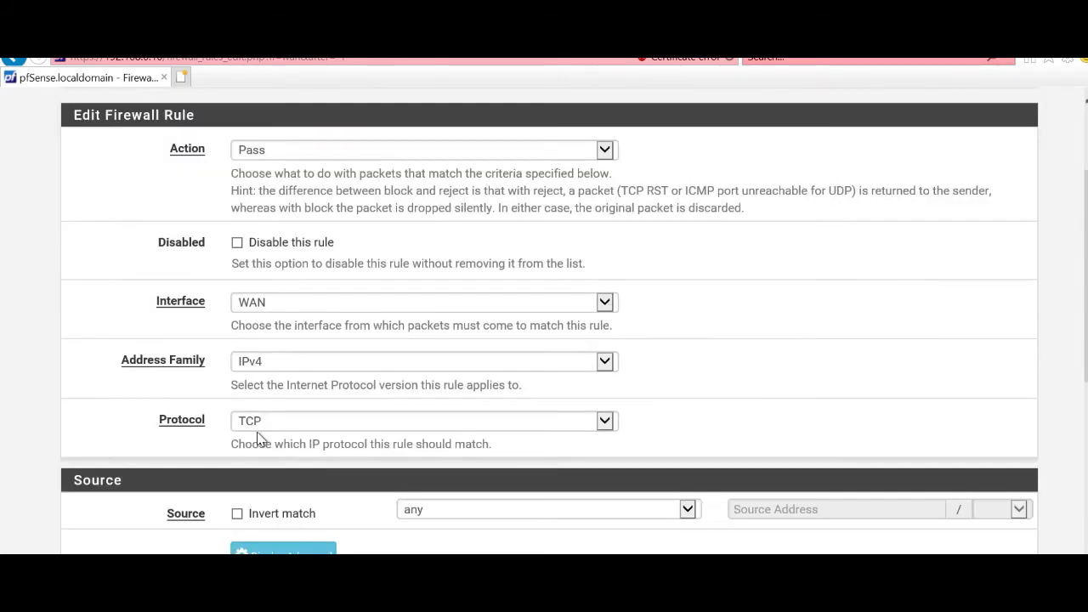
click(253, 424)
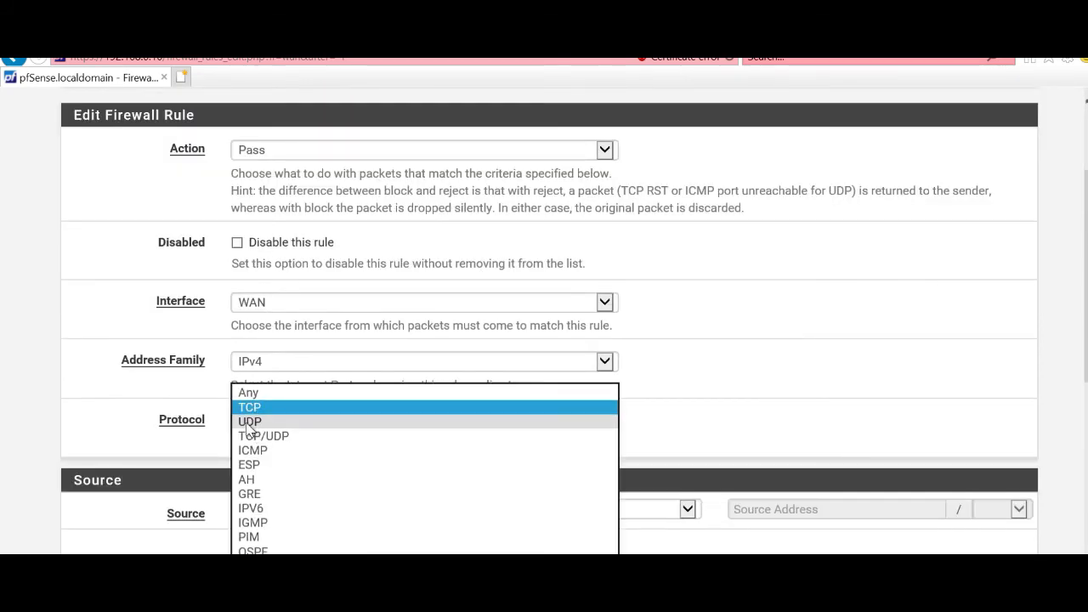
click(582, 435)
click(805, 422)
scroll(802, 420, down, 2)
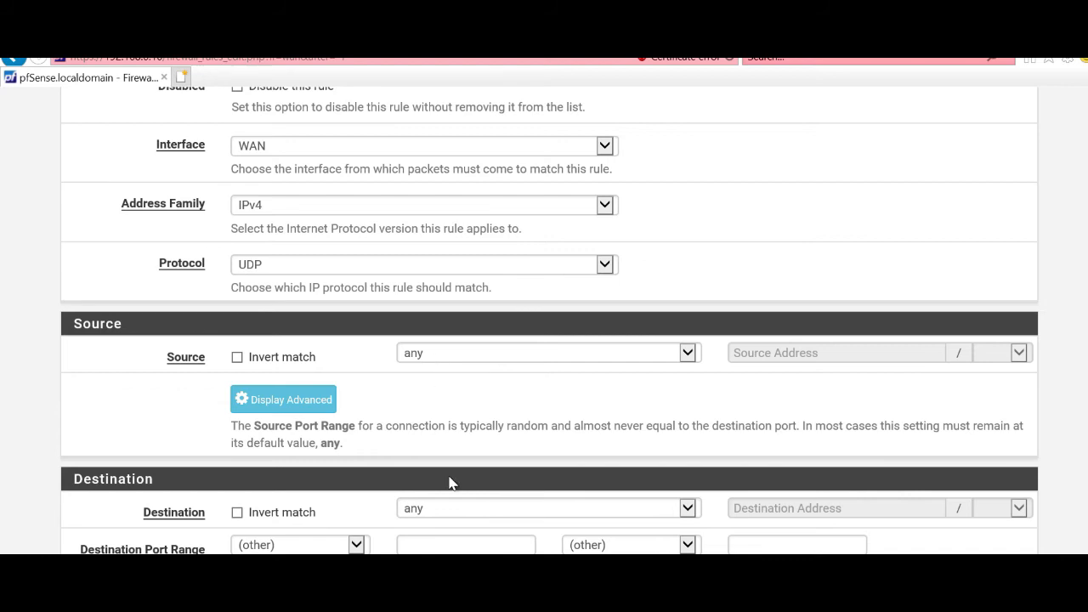
scroll(450, 480, down, 3)
Step: Set the rule destination to WAN address with port range 1197 to 1197
click(456, 351)
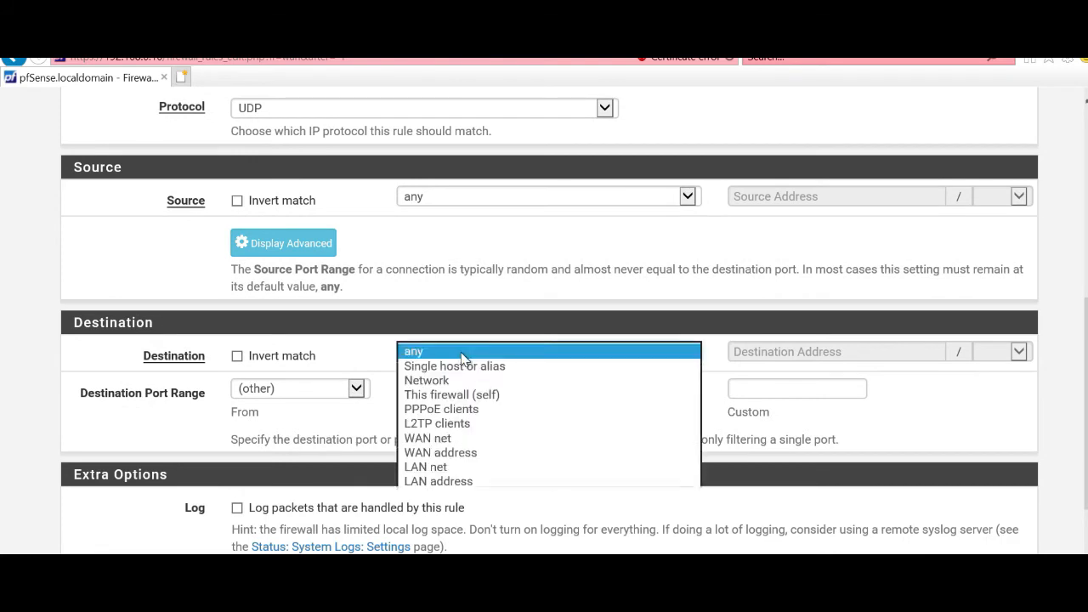
click(437, 452)
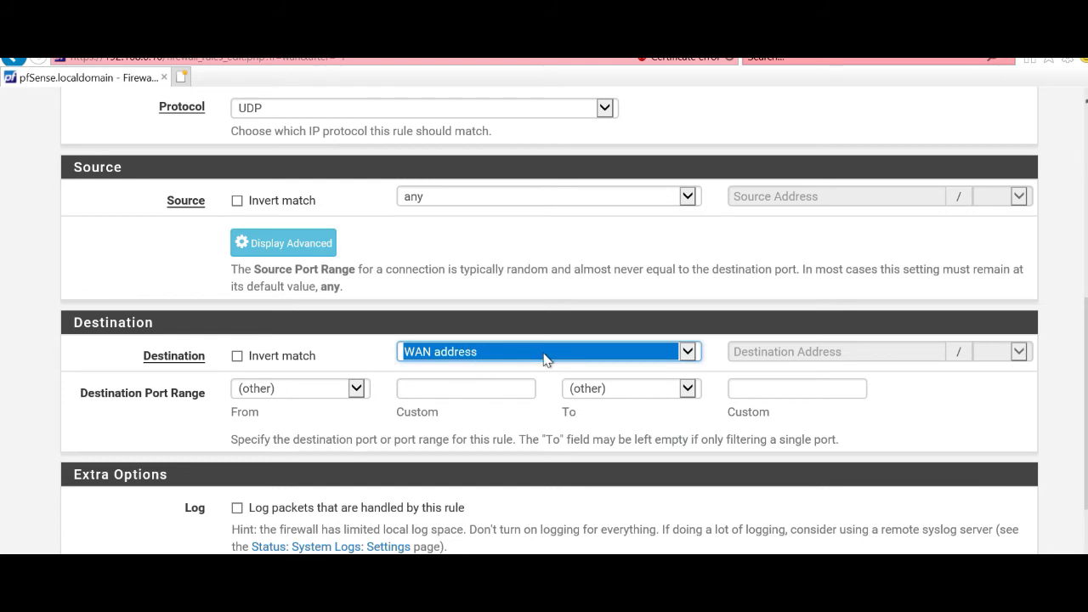
click(485, 384)
text(11)
key(Tab)
key(Tab)
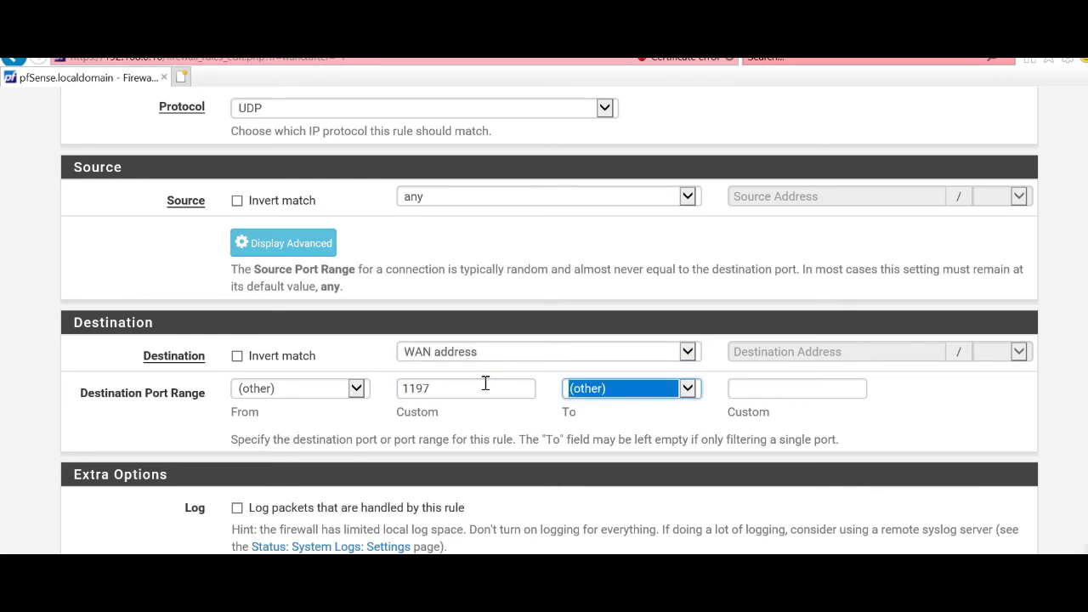
text(1197)
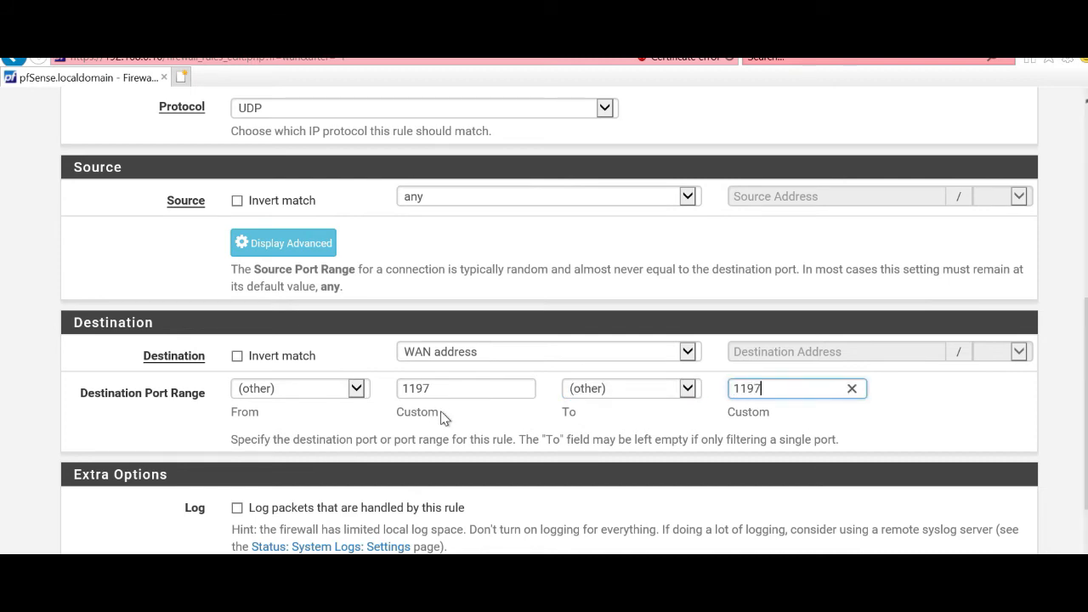
Step: Enable logging on the rule, save it, and apply the firewall changes
scroll(439, 413, down, 2)
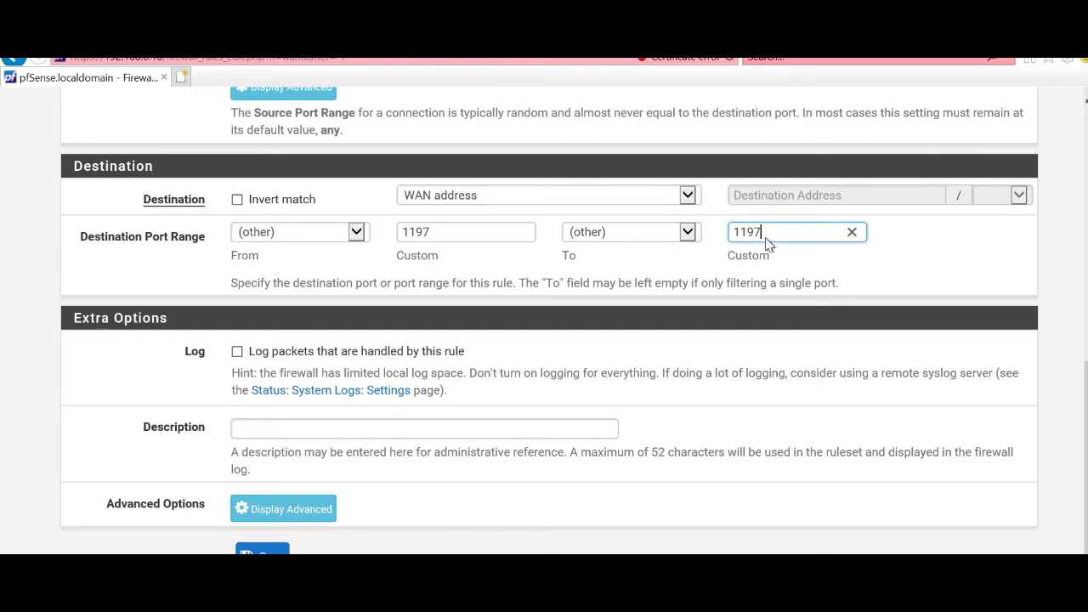
click(237, 351)
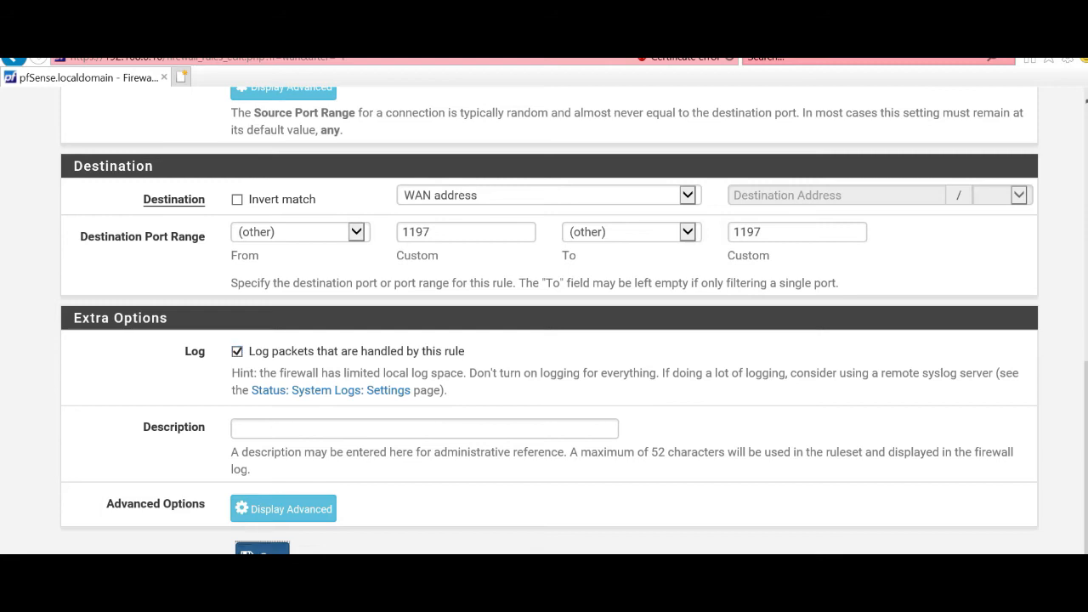
click(262, 549)
click(937, 309)
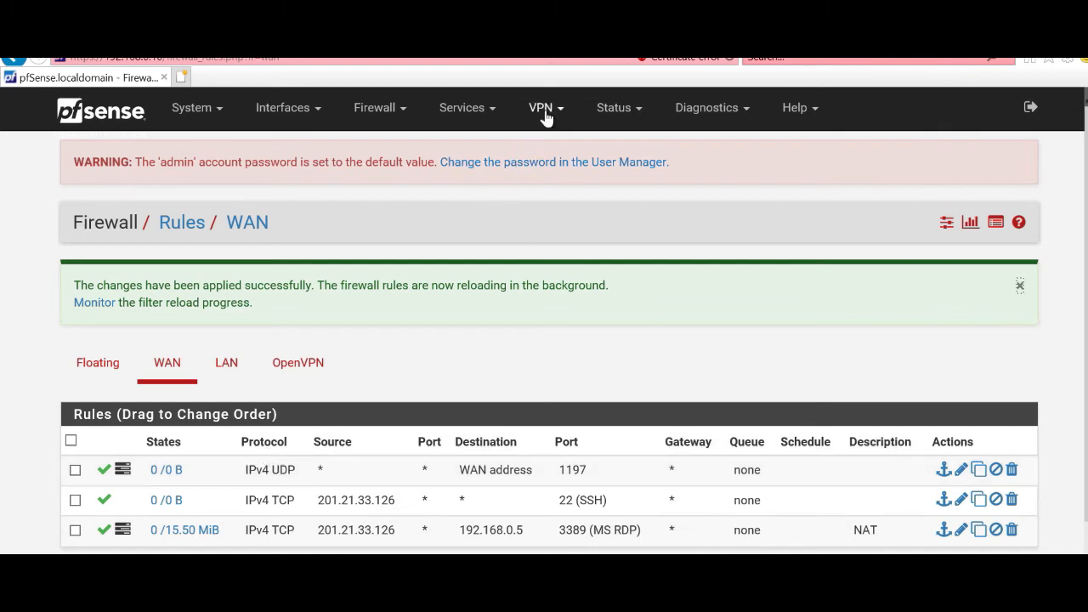
Step: Go to VPN > OpenVPN to view the conexaovpn1197 server on WAN UDP4/1197
click(181, 111)
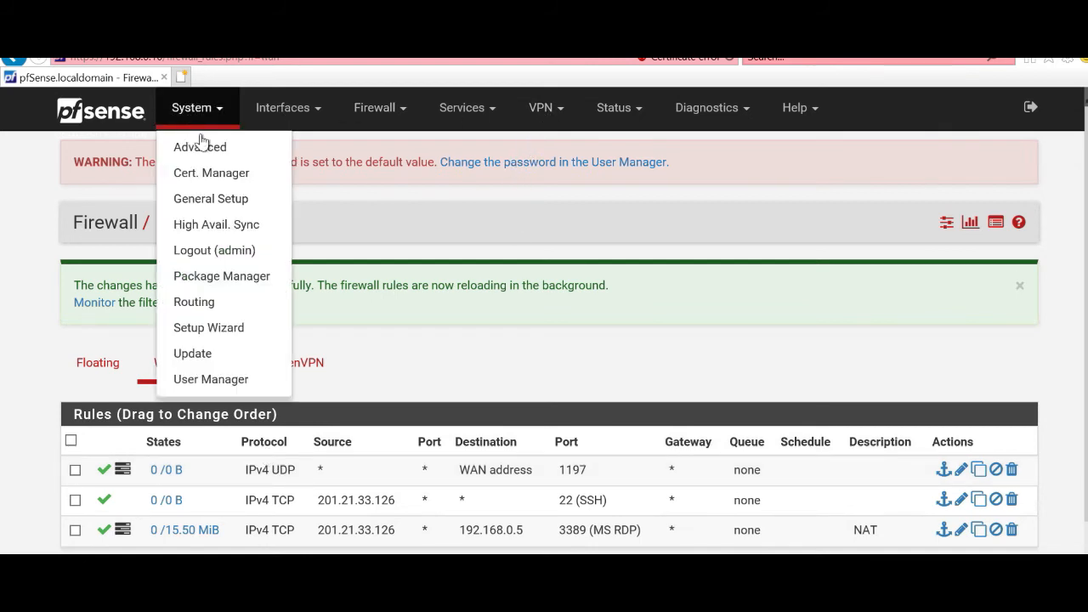
click(537, 111)
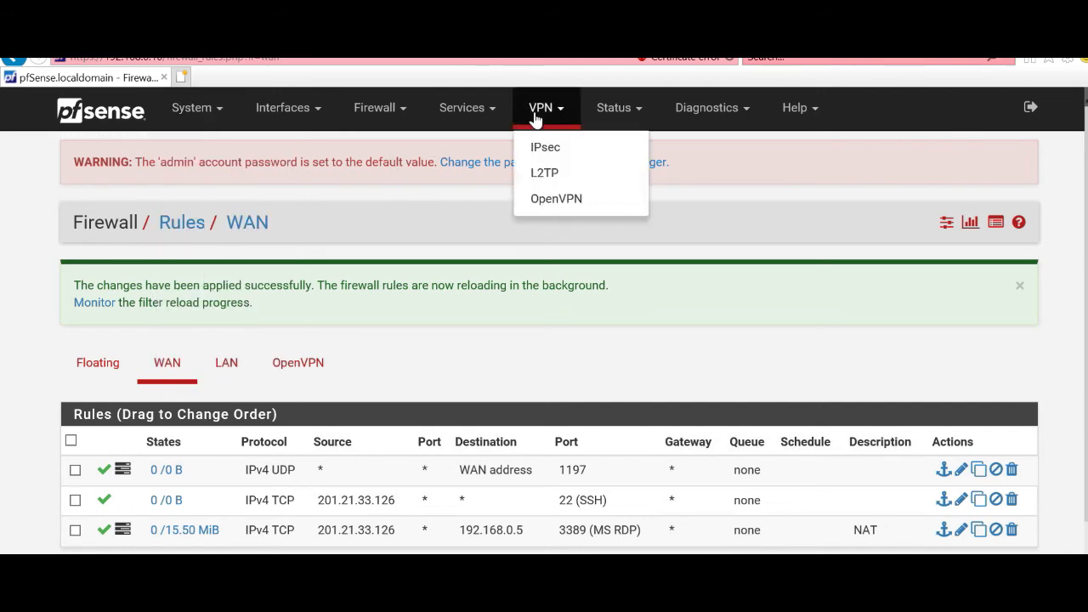
click(548, 199)
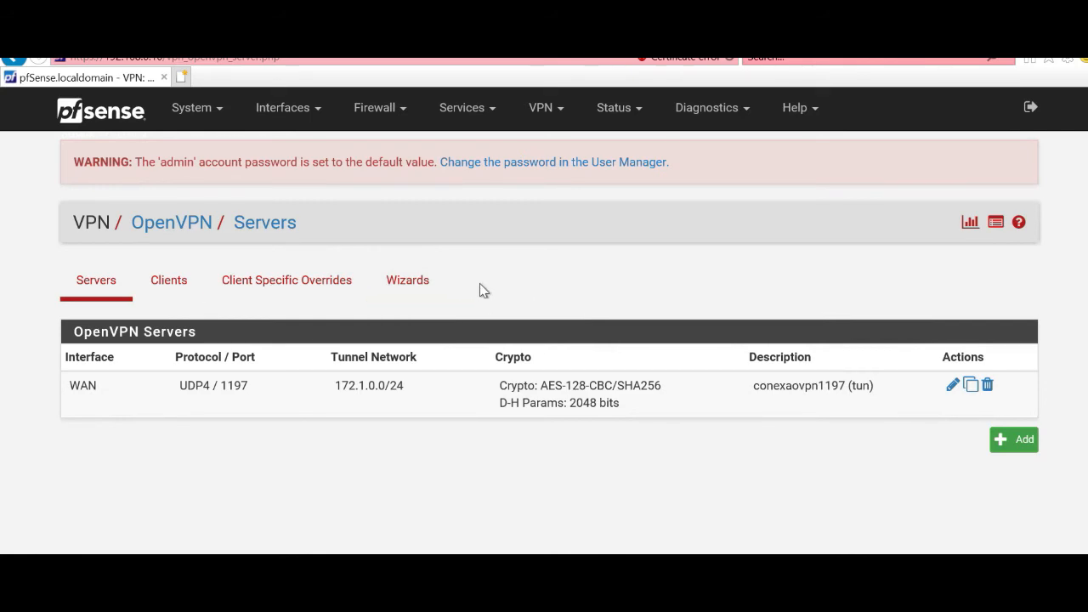
click(212, 115)
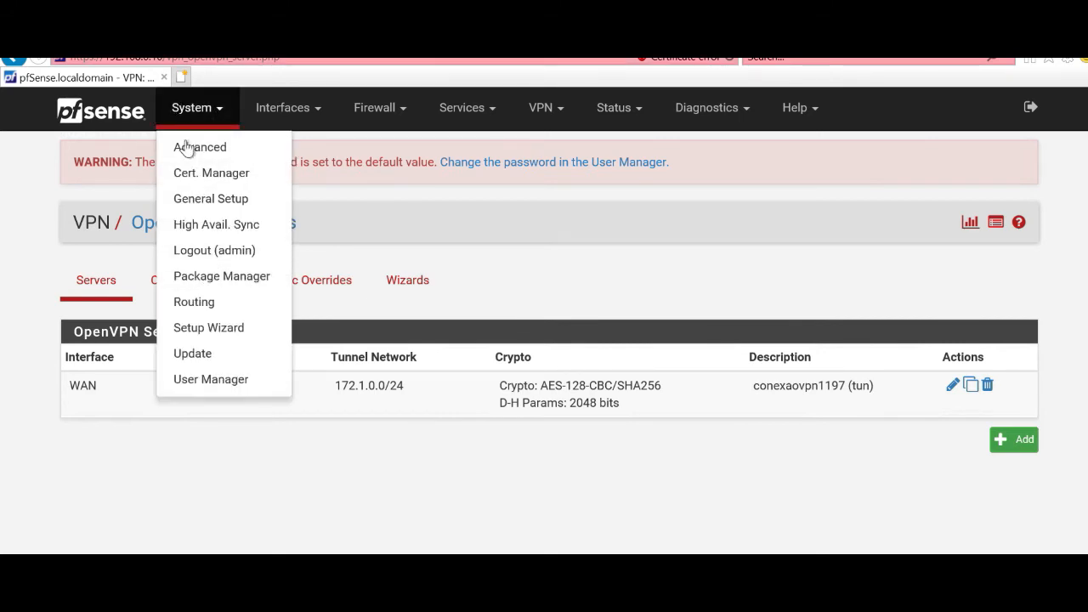
Step: In Package Manager, search available packages for 'export' and install openvpn-client-export
click(202, 289)
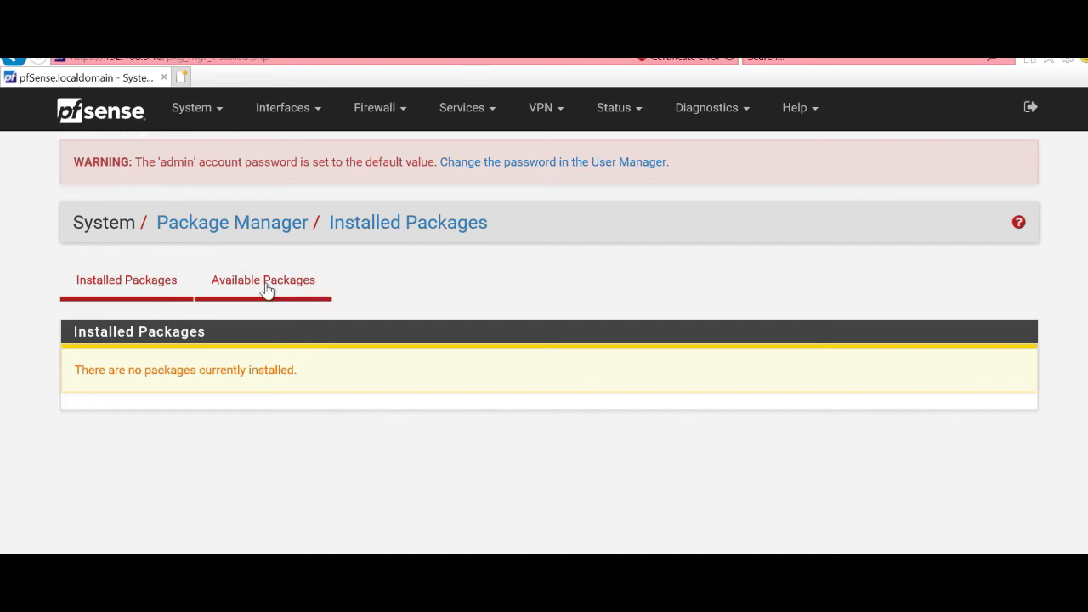
click(268, 289)
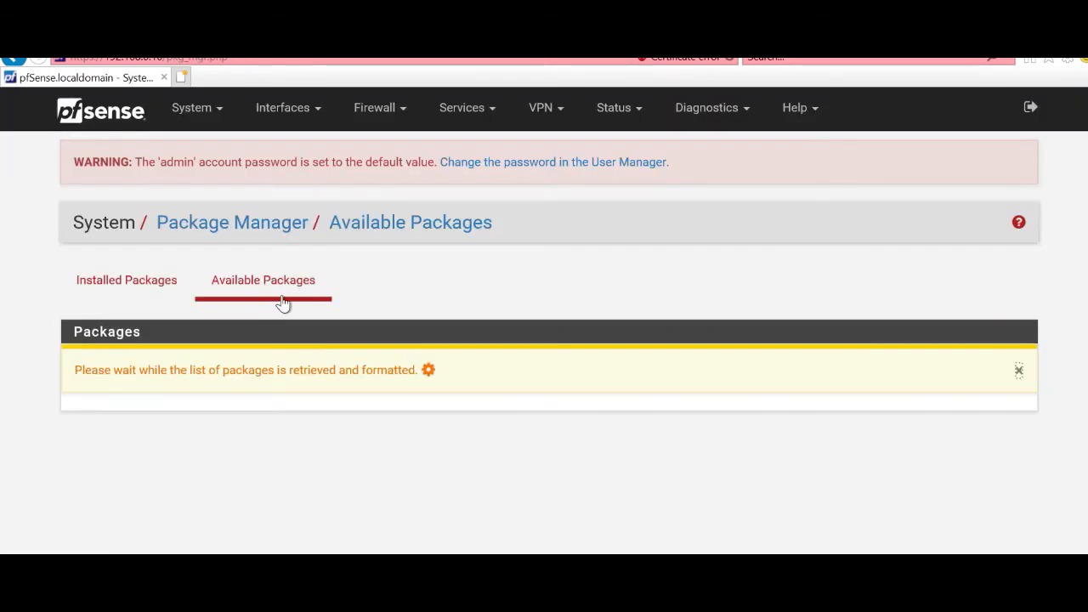
click(332, 356)
text(export)
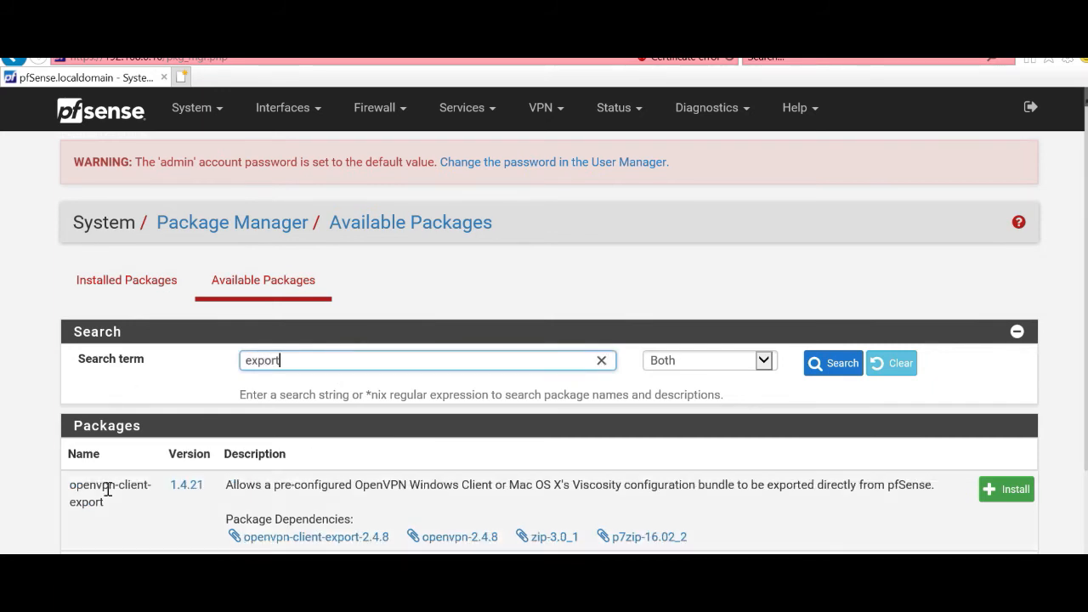
click(991, 495)
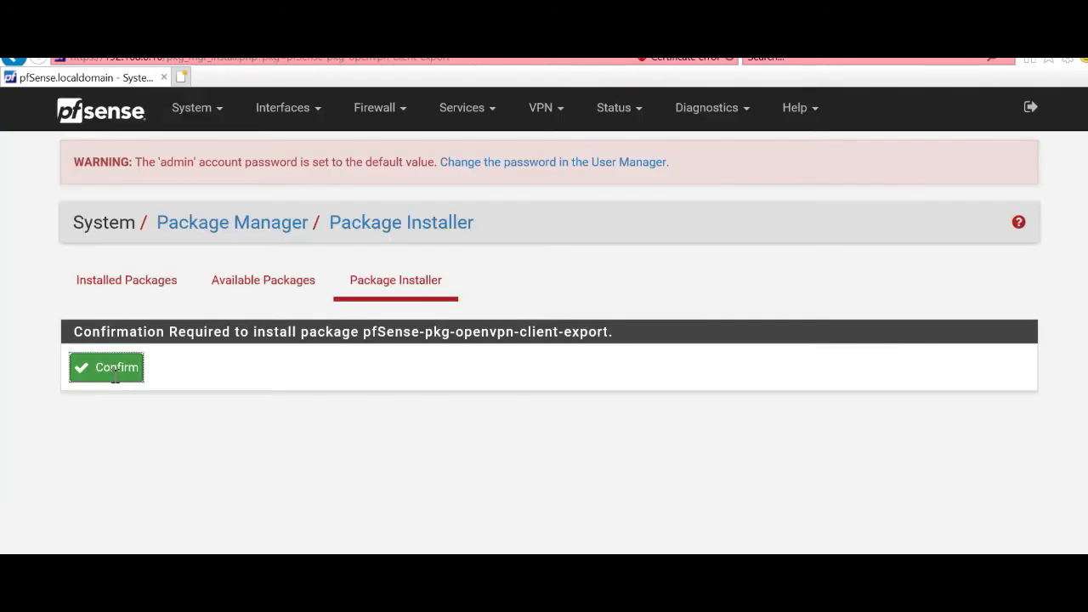
click(115, 378)
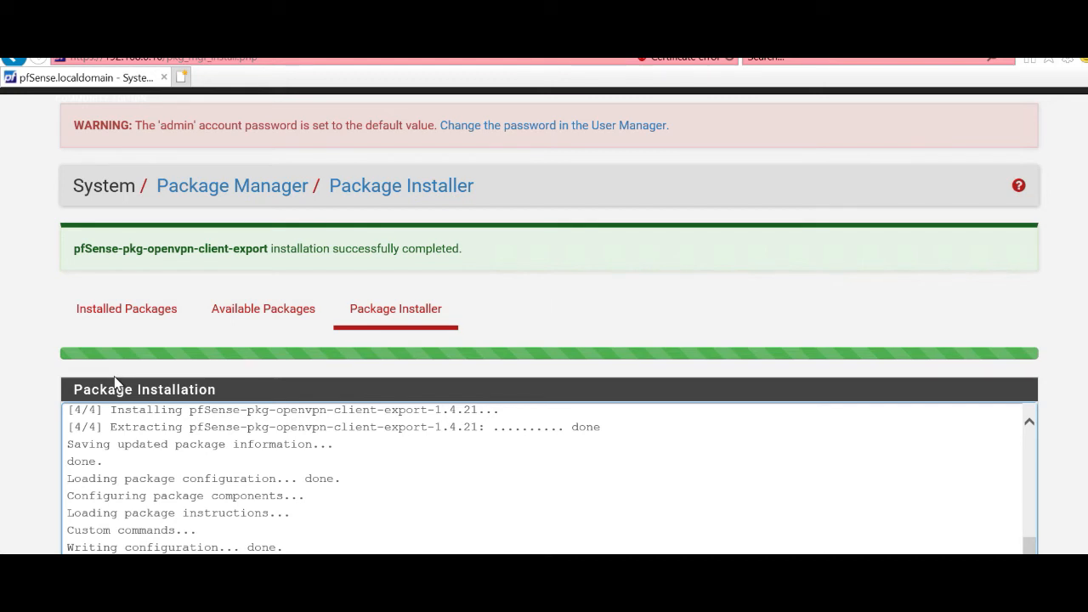
scroll(510, 247, up, 1)
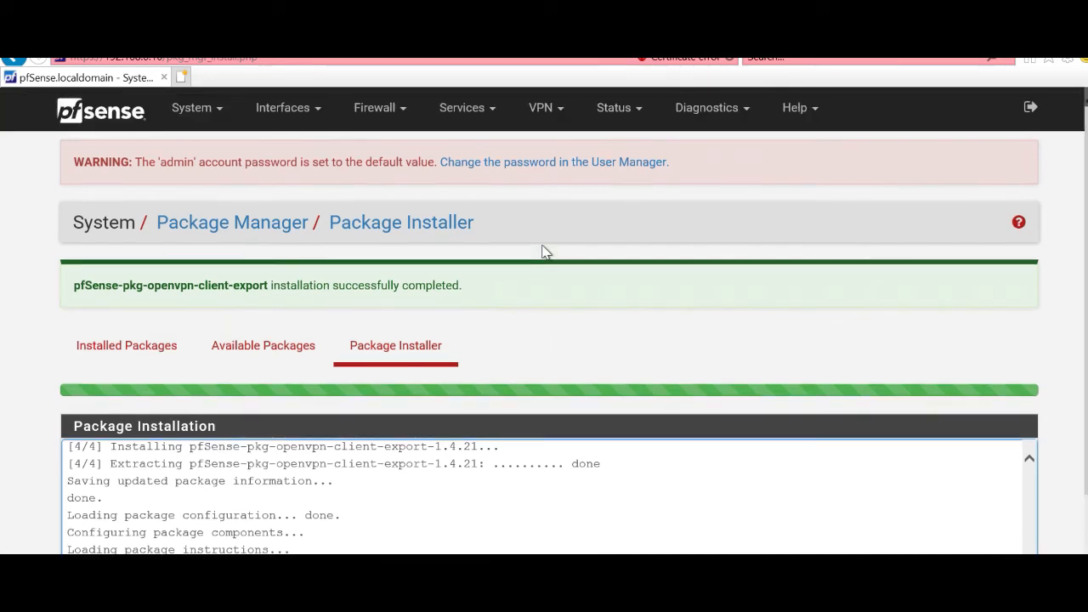
Step: Open the OpenVPN Client Export tab for conexaovpn1197 and review its options and empty client list
click(533, 118)
click(549, 201)
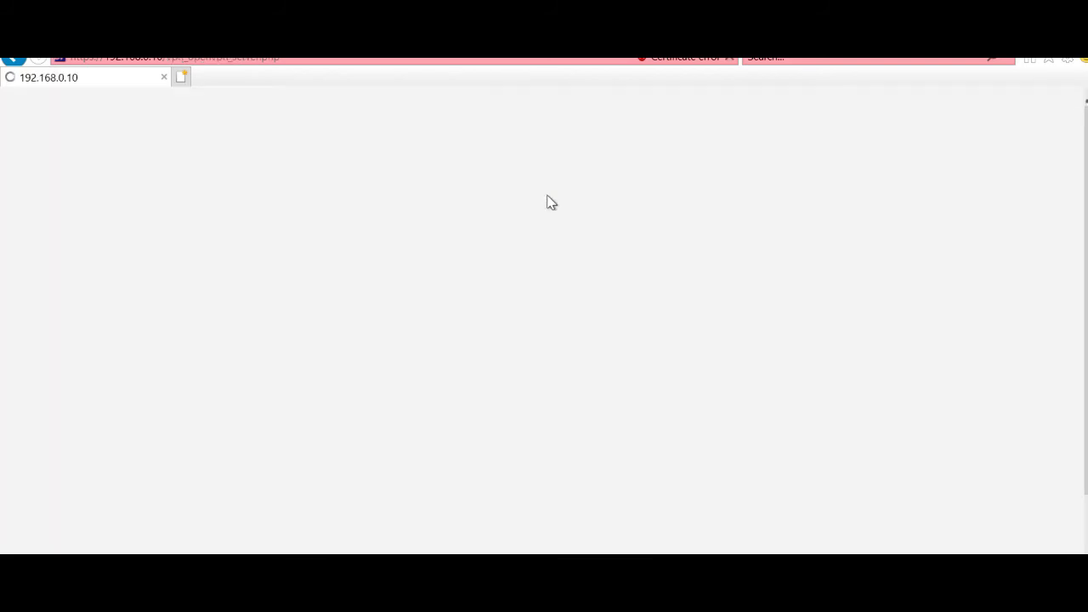
click(499, 284)
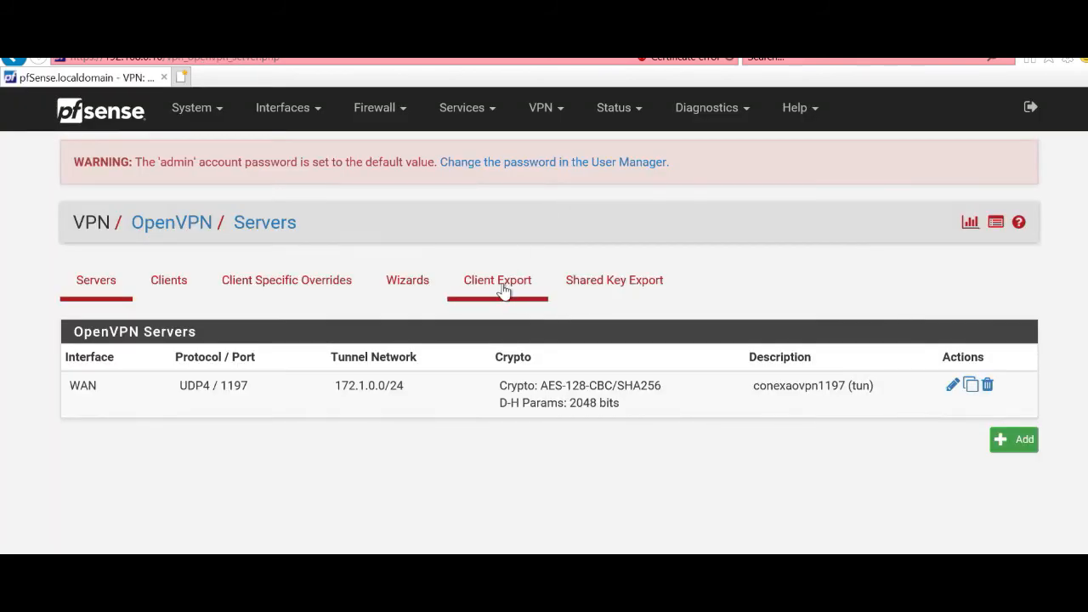
scroll(671, 325, down, 9)
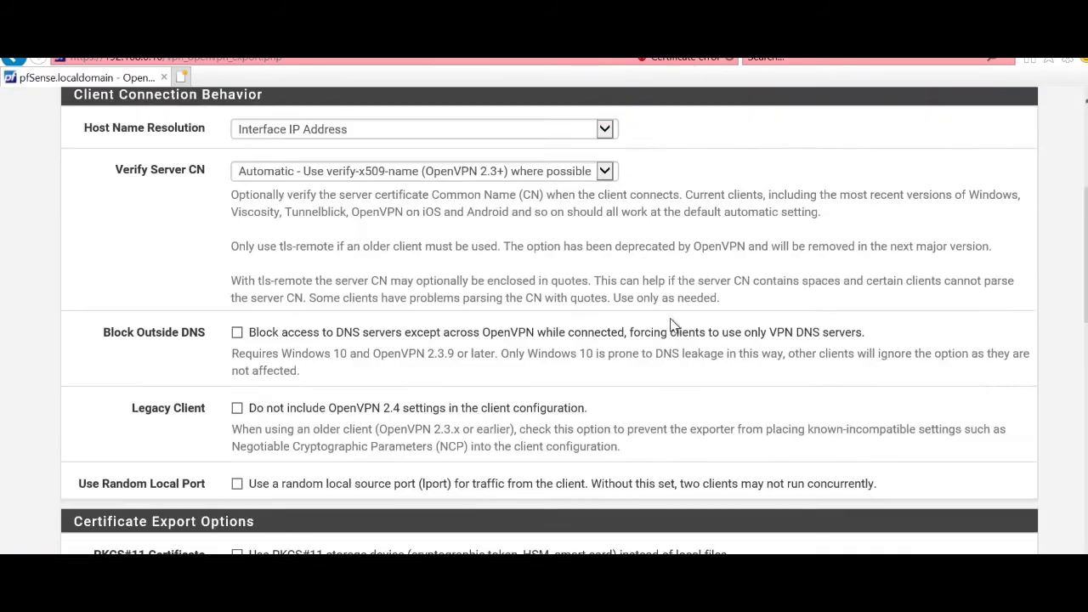
scroll(671, 325, down, 5)
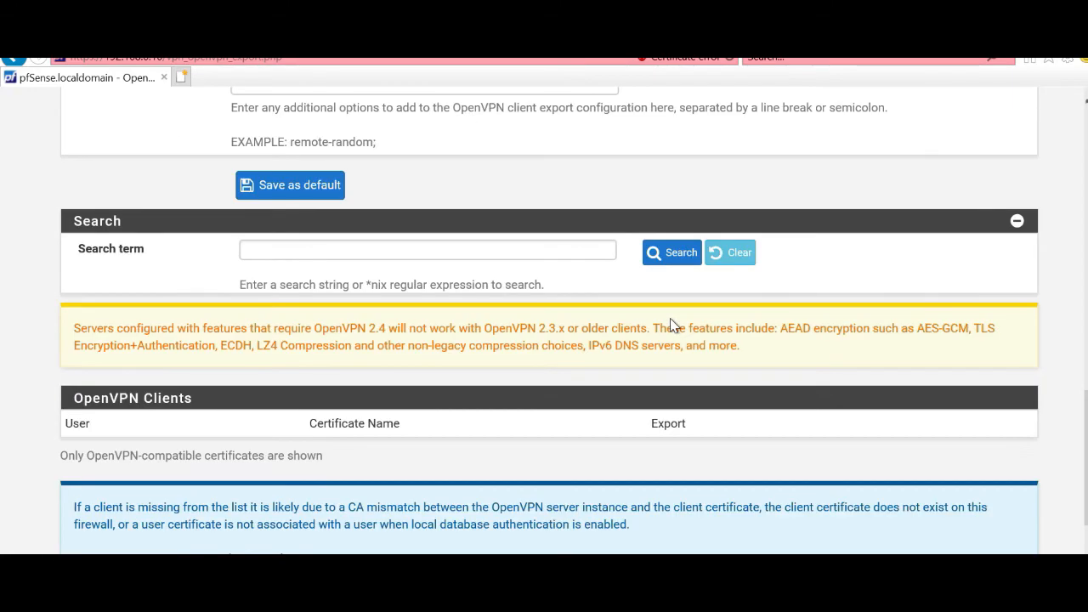
scroll(671, 326, down, 3)
scroll(671, 325, up, 4)
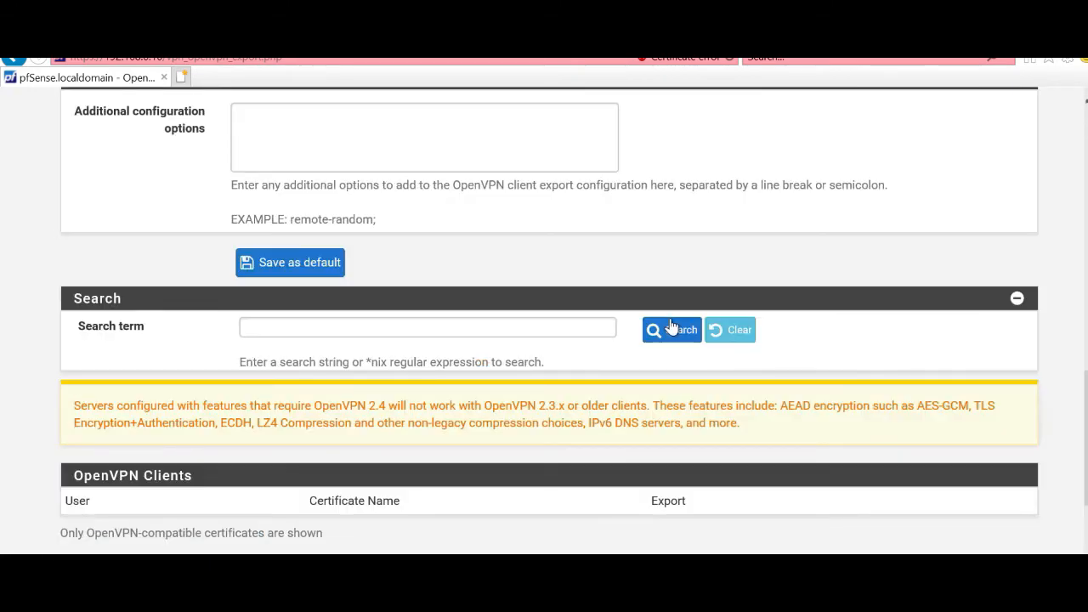
scroll(671, 326, down, 4)
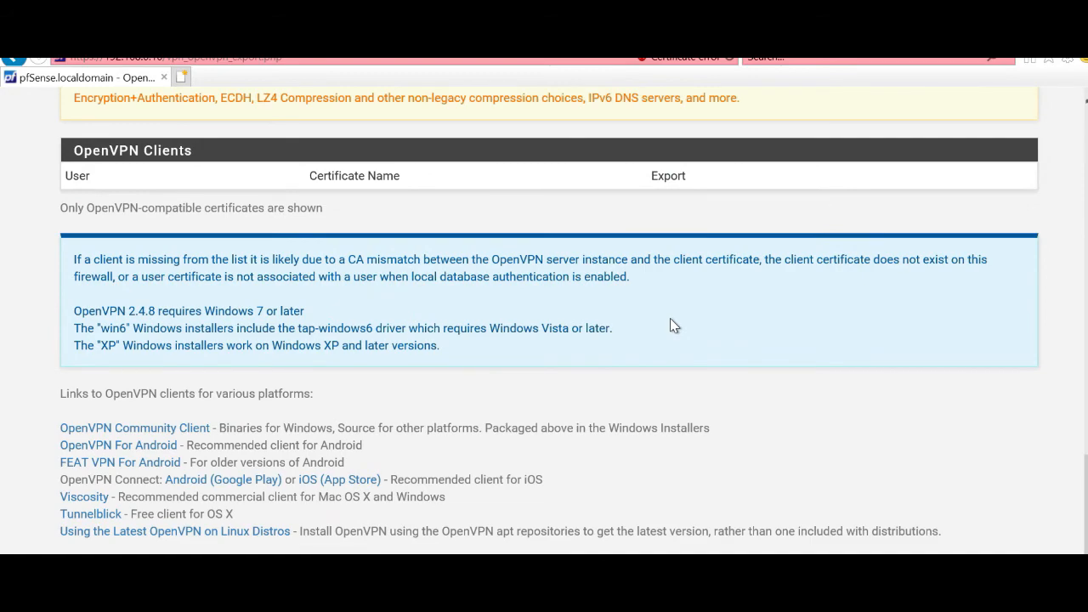
scroll(671, 325, up, 9)
scroll(671, 326, up, 2)
scroll(313, 270, up, 4)
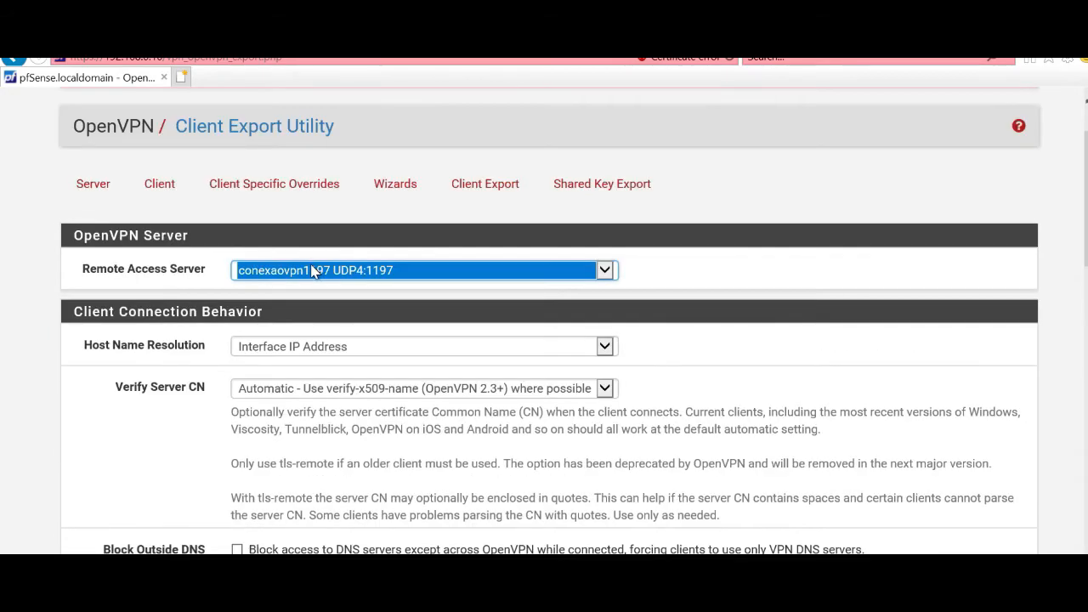
scroll(275, 227, up, 1)
scroll(527, 330, down, 4)
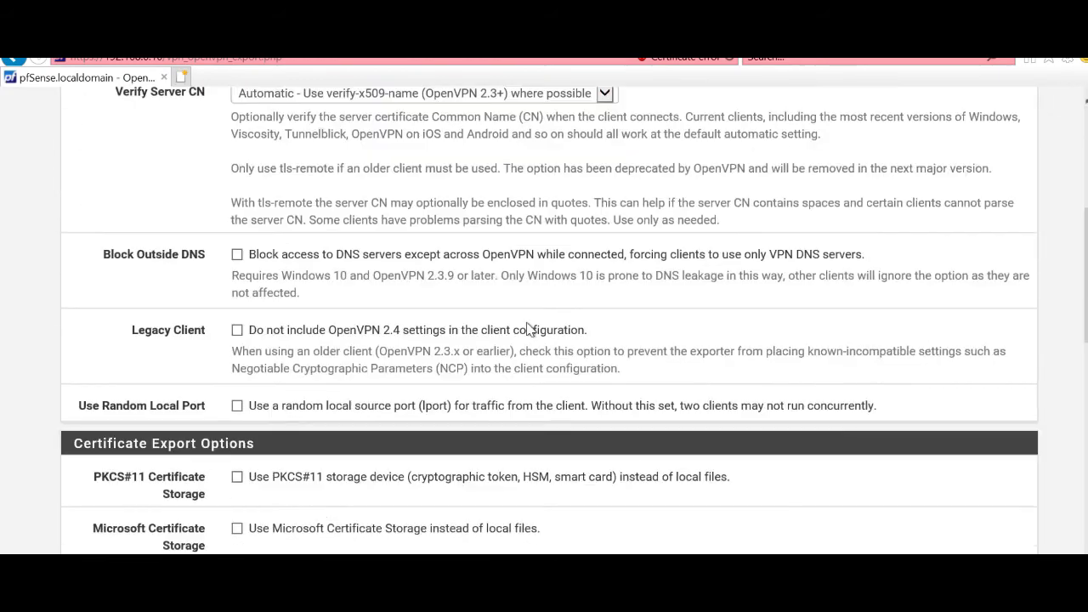
scroll(527, 330, down, 10)
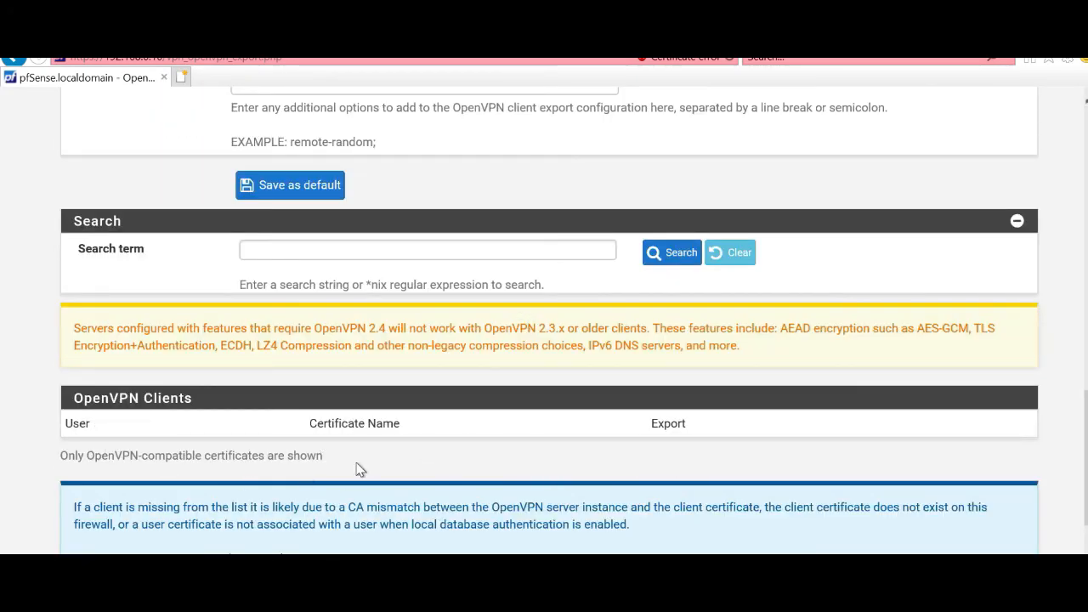
scroll(325, 471, up, 5)
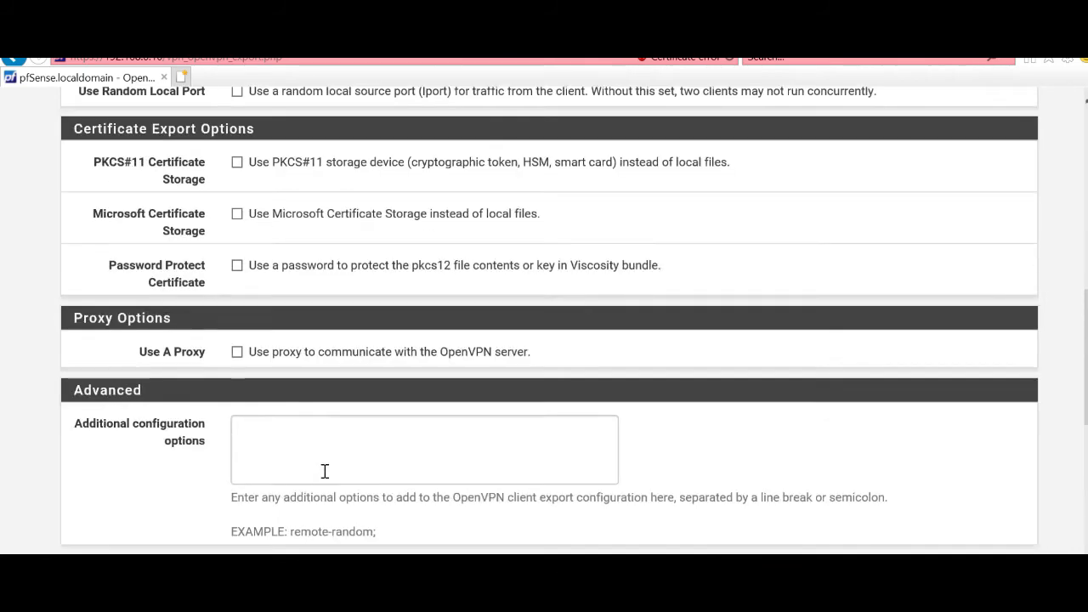
scroll(324, 471, up, 10)
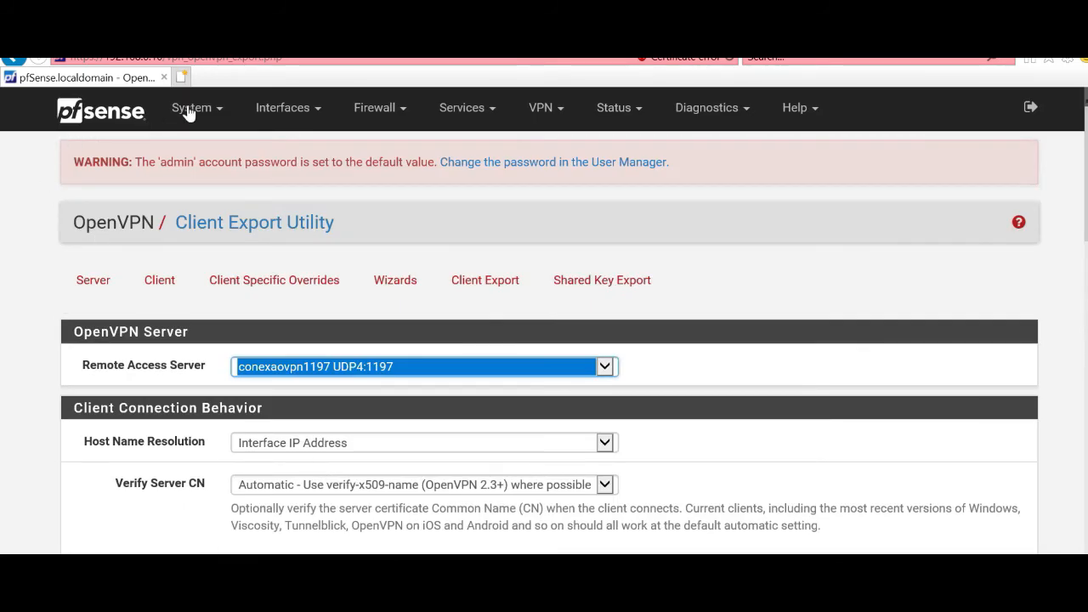
Step: In User Manager, add a new user with a username, password and password confirmation
click(189, 108)
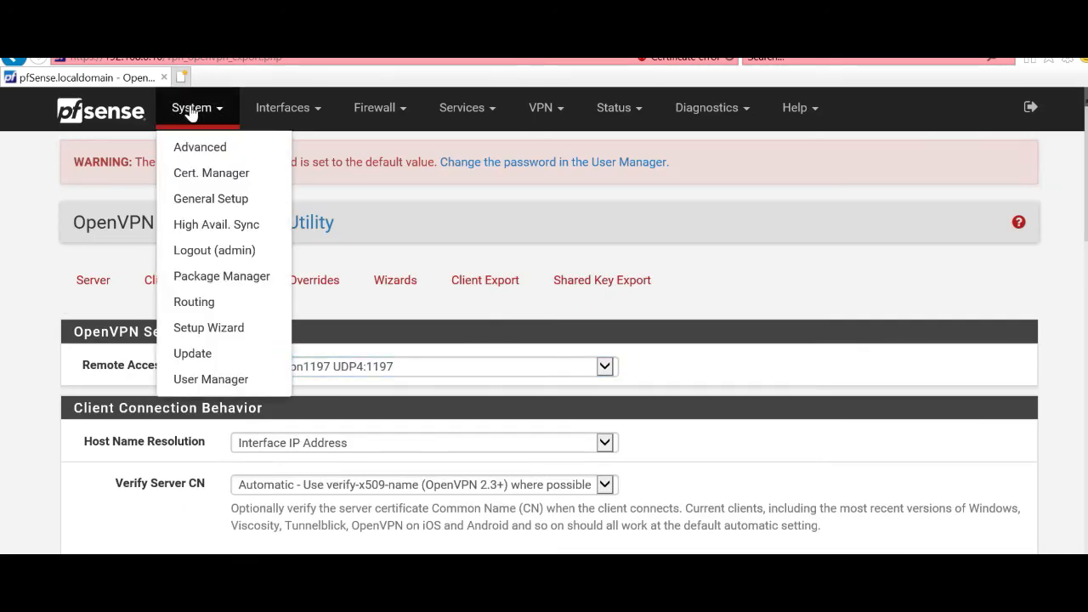
click(238, 382)
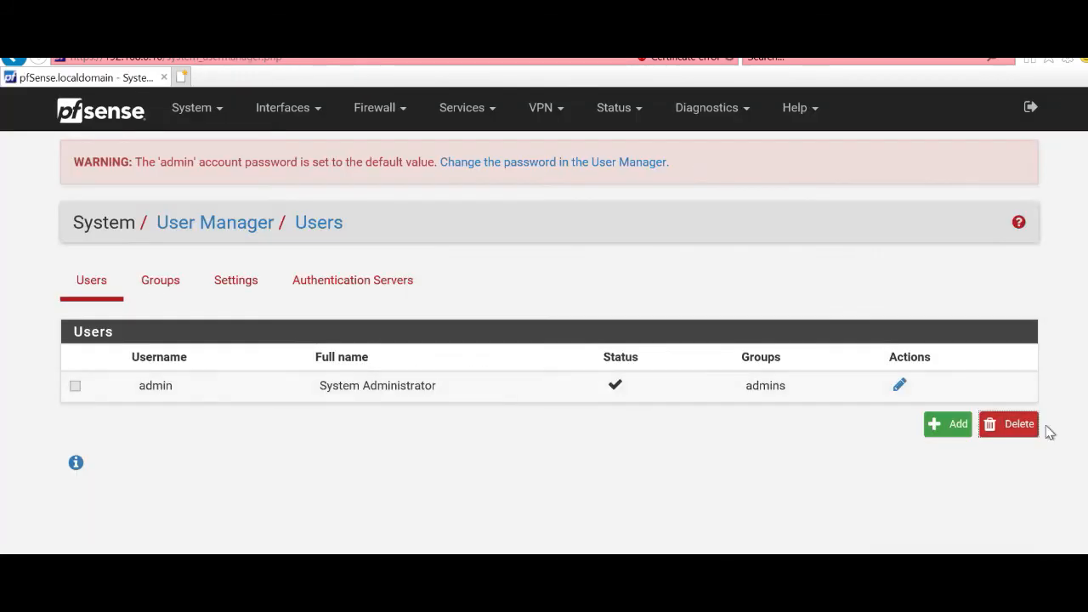
click(938, 429)
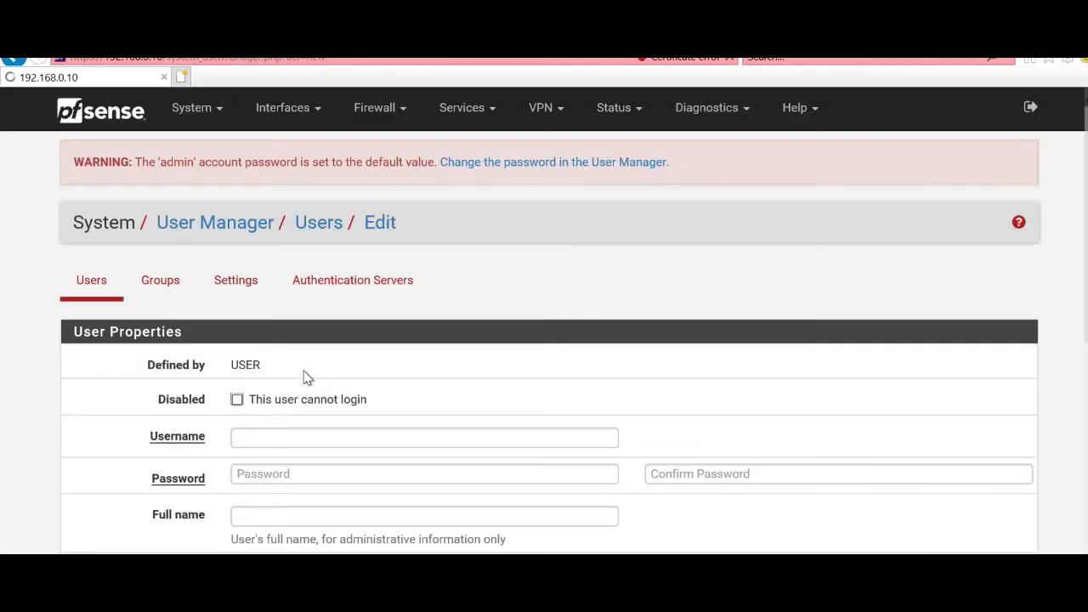
click(264, 437)
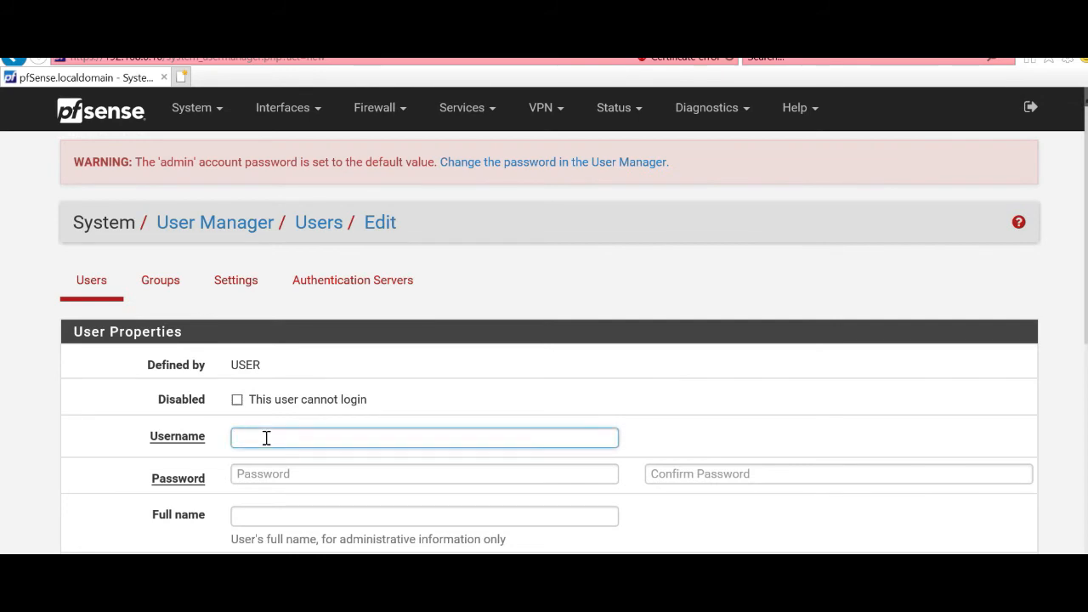
text(robson)
click(347, 470)
text(123)
click(678, 471)
text(123)
Step: Enable user certificate creation, give the certificate a descriptive name, and save the user
scroll(626, 478, down, 2)
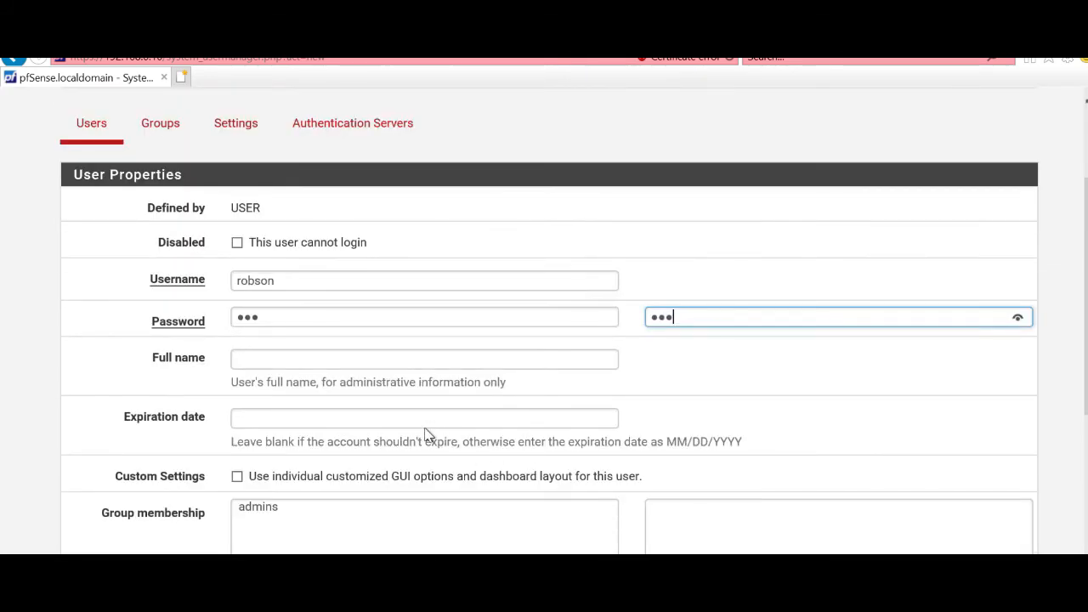
scroll(406, 416, down, 5)
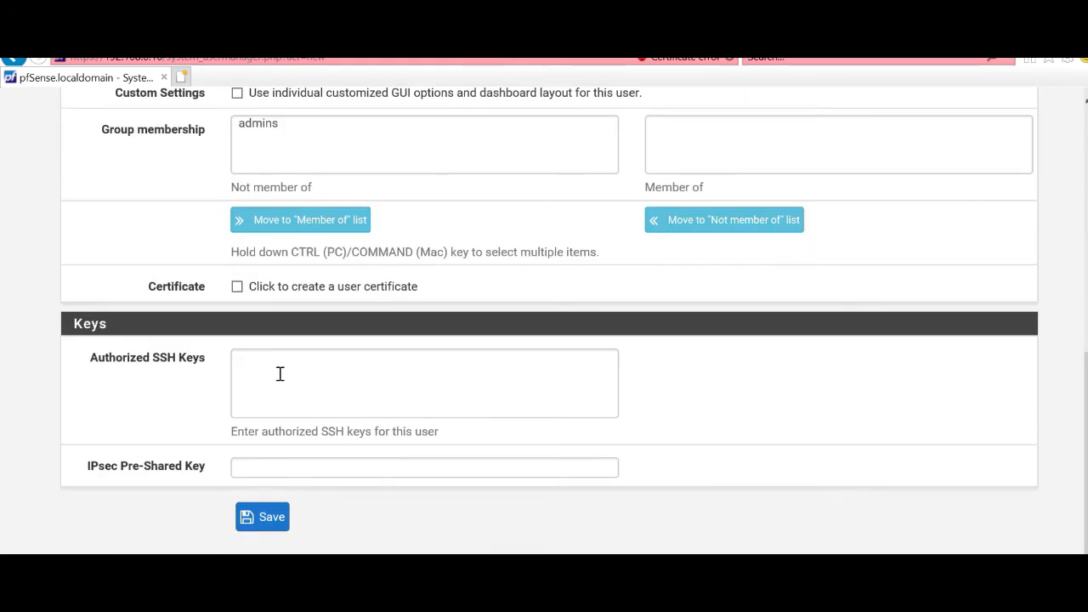
click(279, 374)
scroll(255, 371, up, 2)
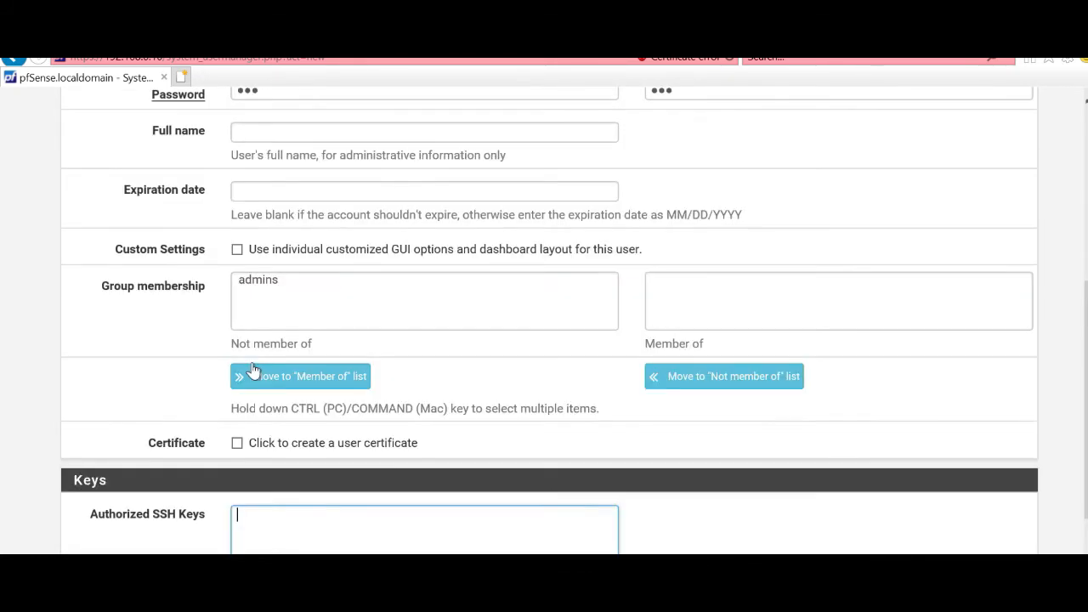
click(237, 443)
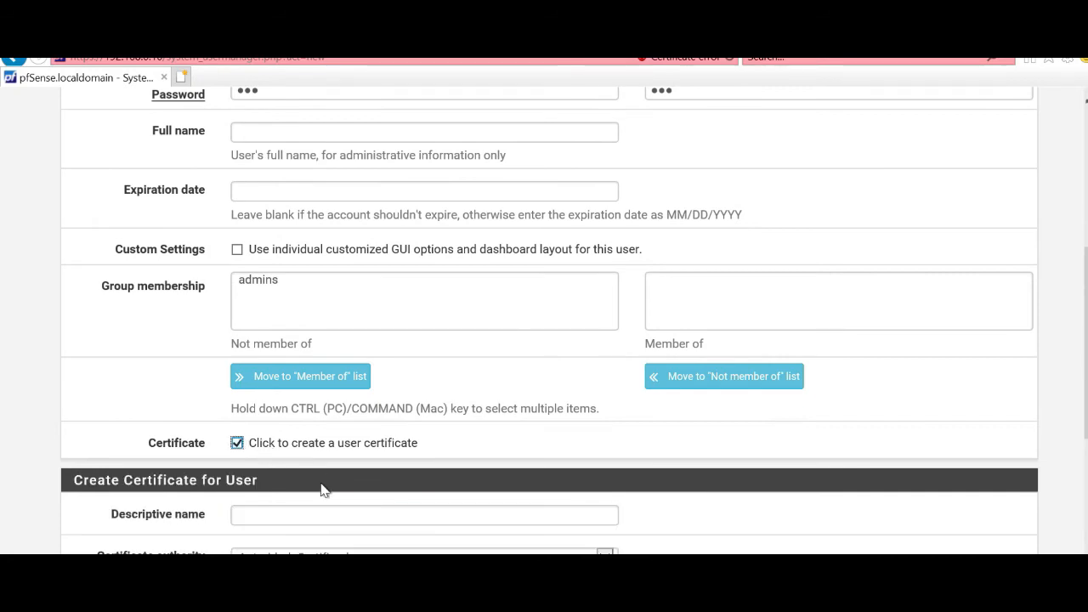
scroll(322, 491, down, 1)
click(303, 438)
text(robson)
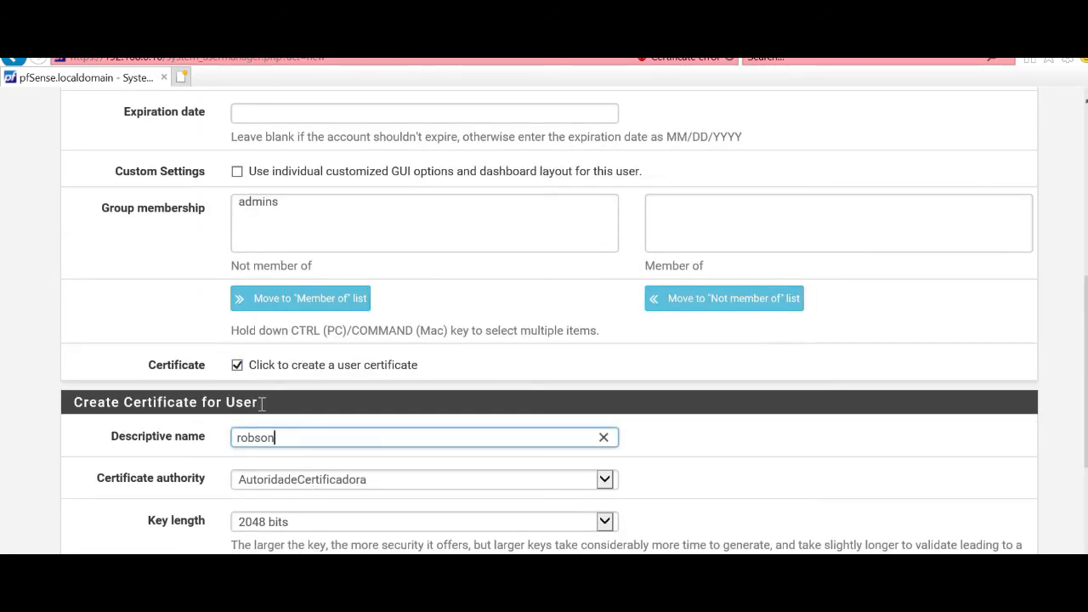
scroll(262, 406, down, 3)
scroll(328, 528, down, 1)
click(264, 520)
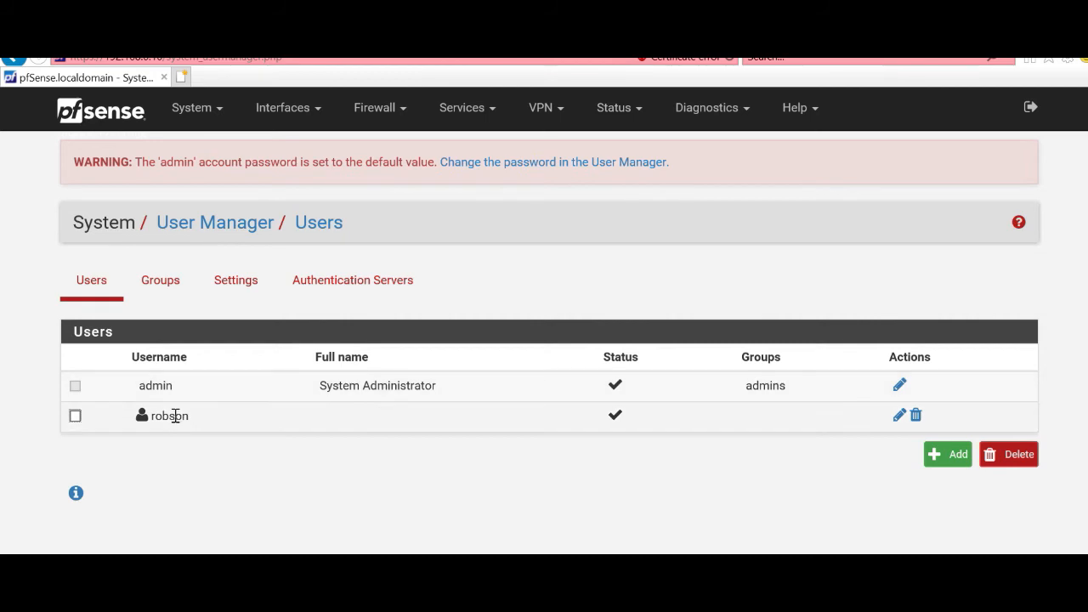
Step: Return to VPN > OpenVPN Client Export and scroll to the new user's export packages
click(185, 112)
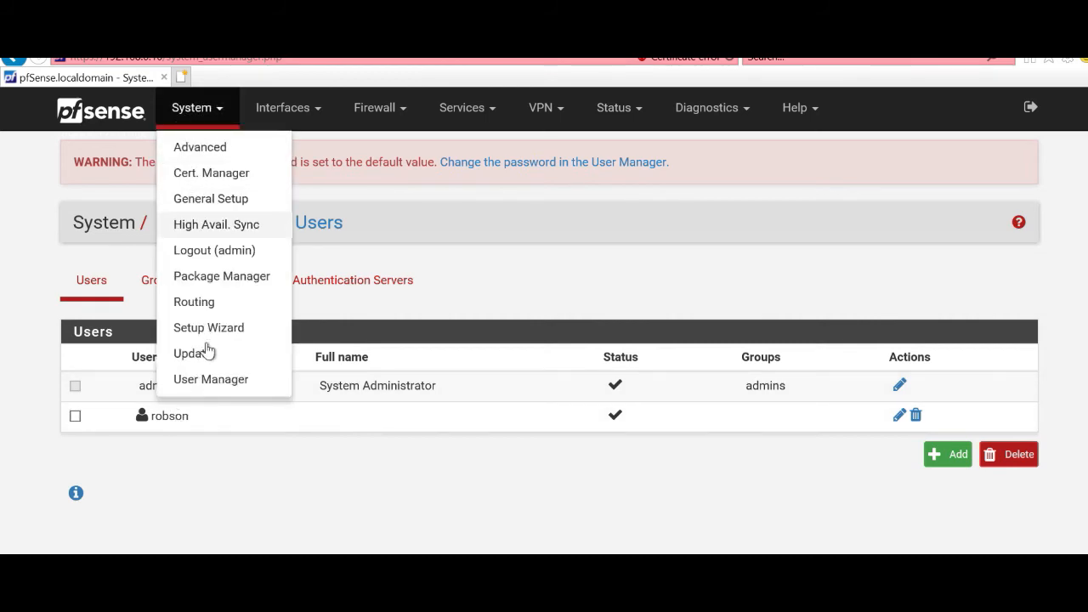
click(508, 250)
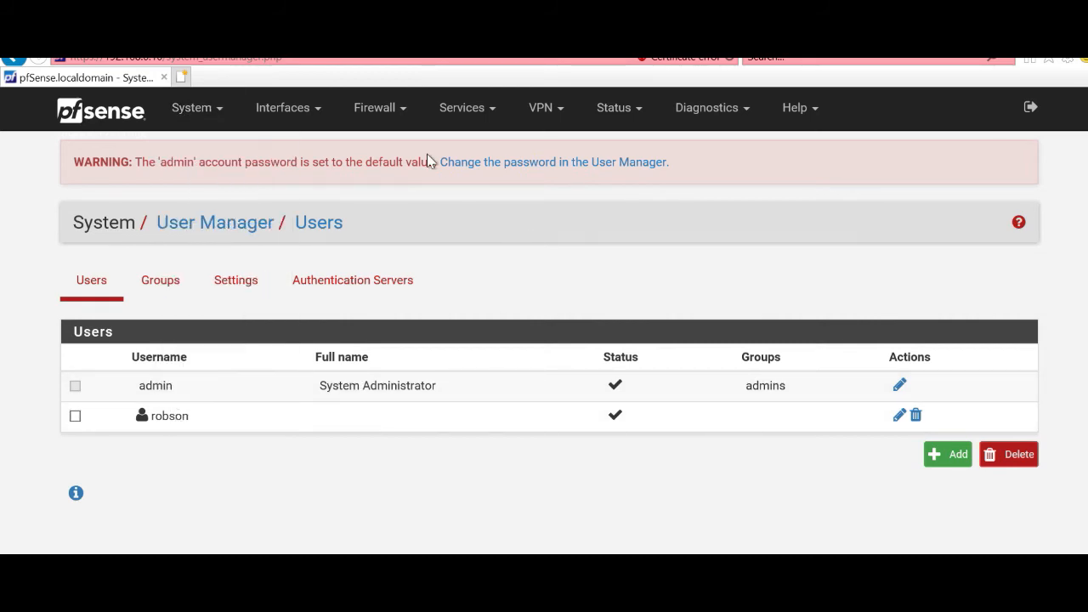
click(539, 108)
click(548, 199)
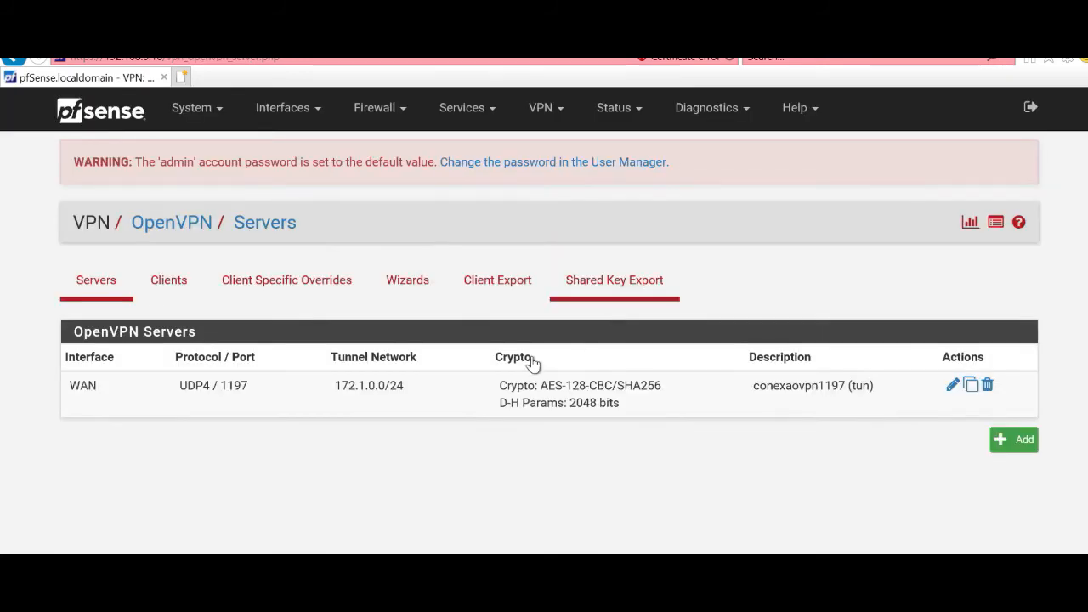
click(520, 289)
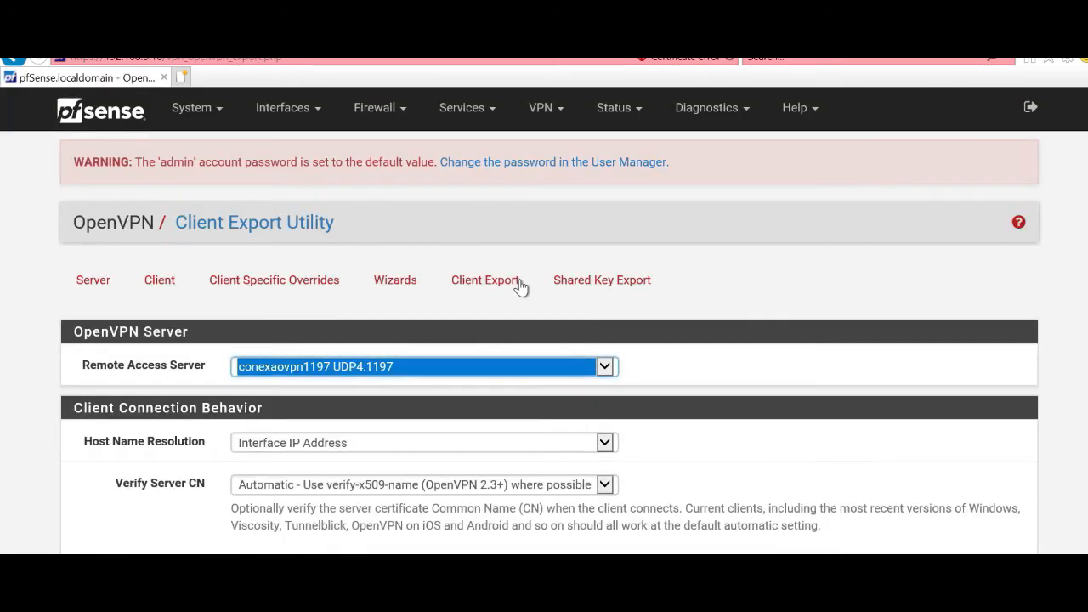
scroll(387, 361, down, 1)
scroll(526, 370, down, 7)
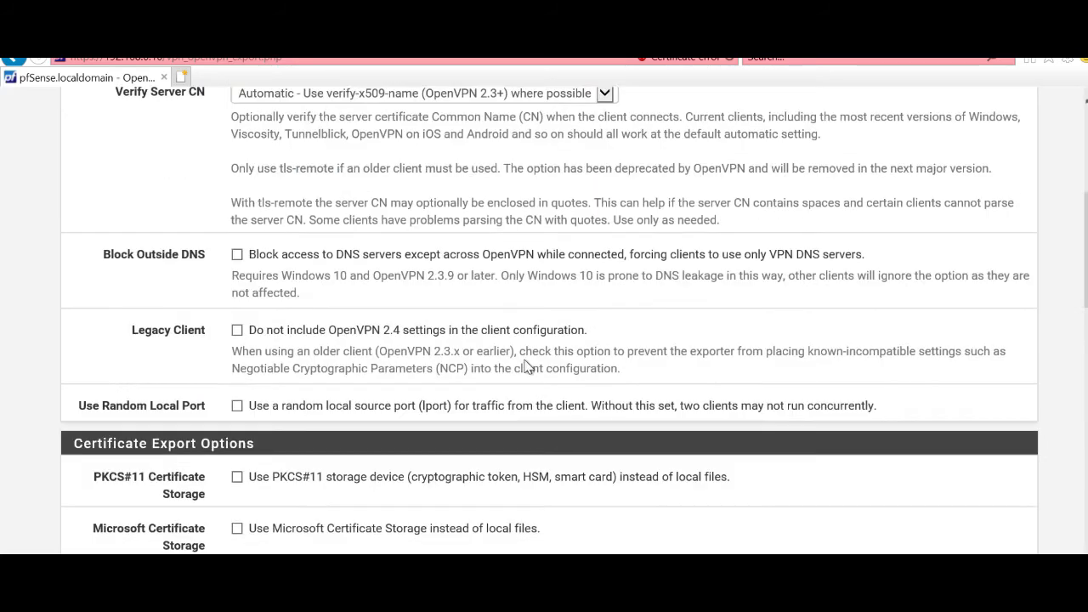
scroll(527, 365, down, 5)
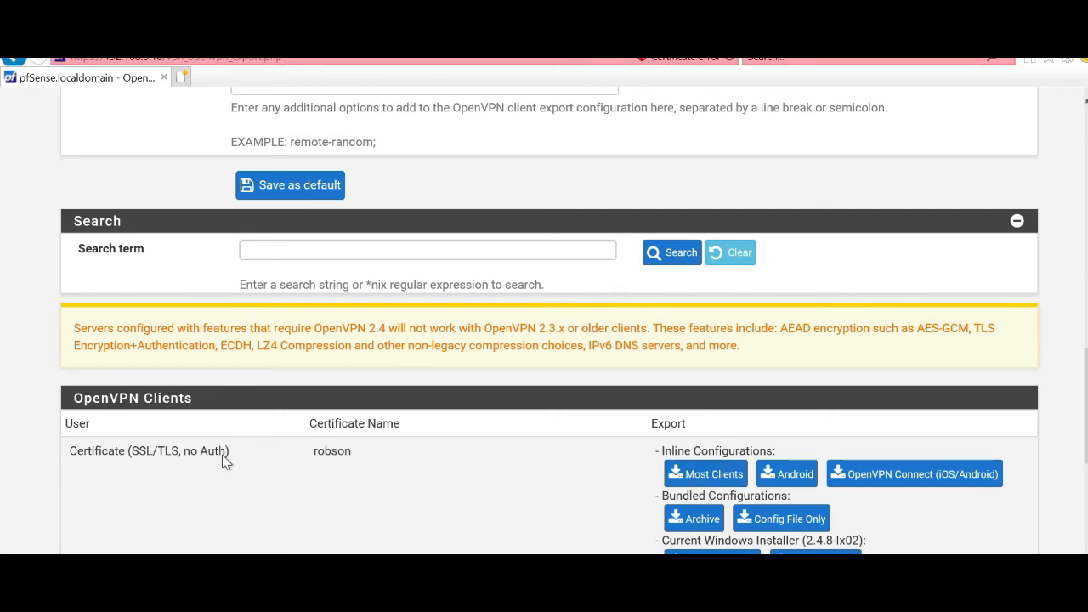
scroll(854, 411, down, 2)
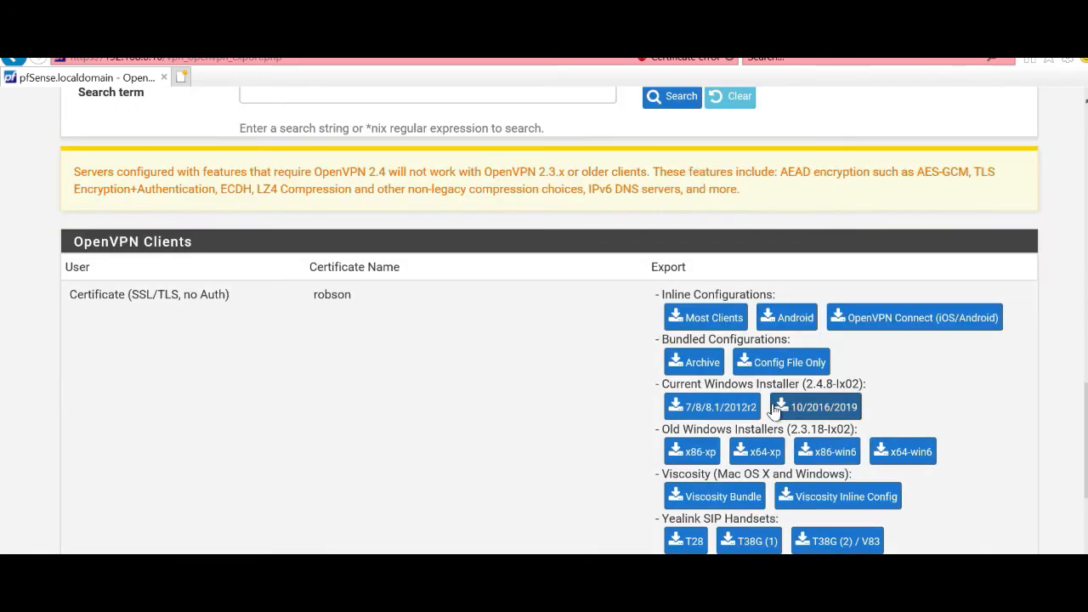
scroll(775, 411, down, 1)
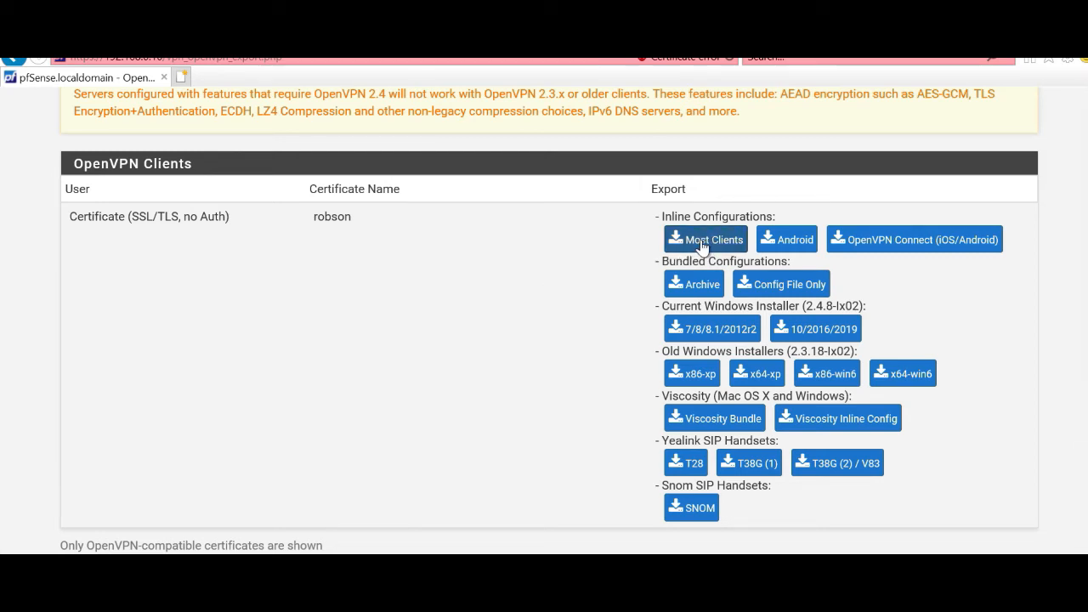
scroll(701, 247, up, 15)
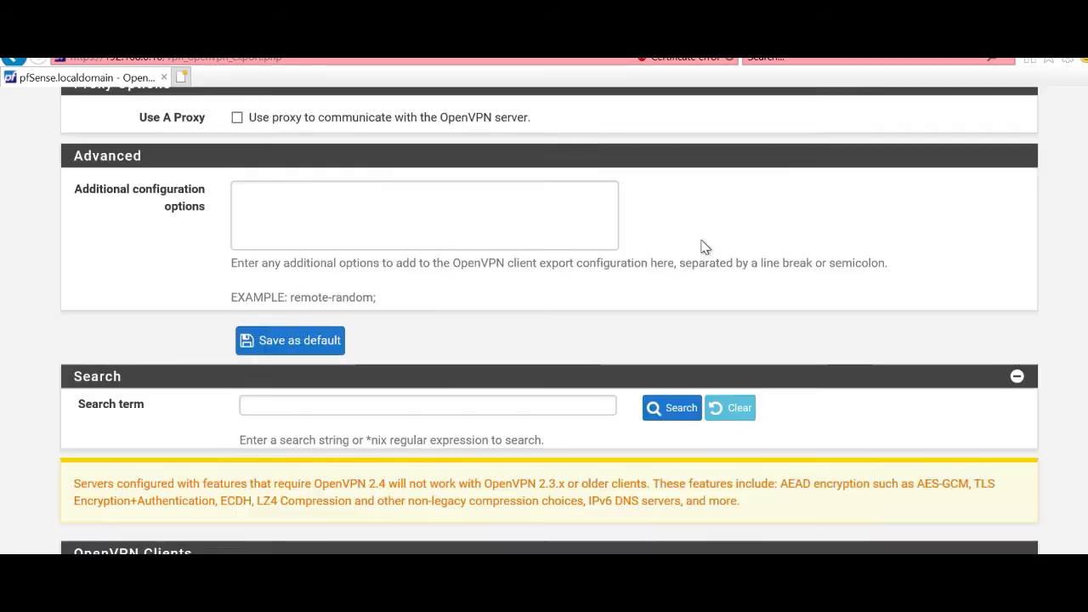
scroll(701, 247, up, 4)
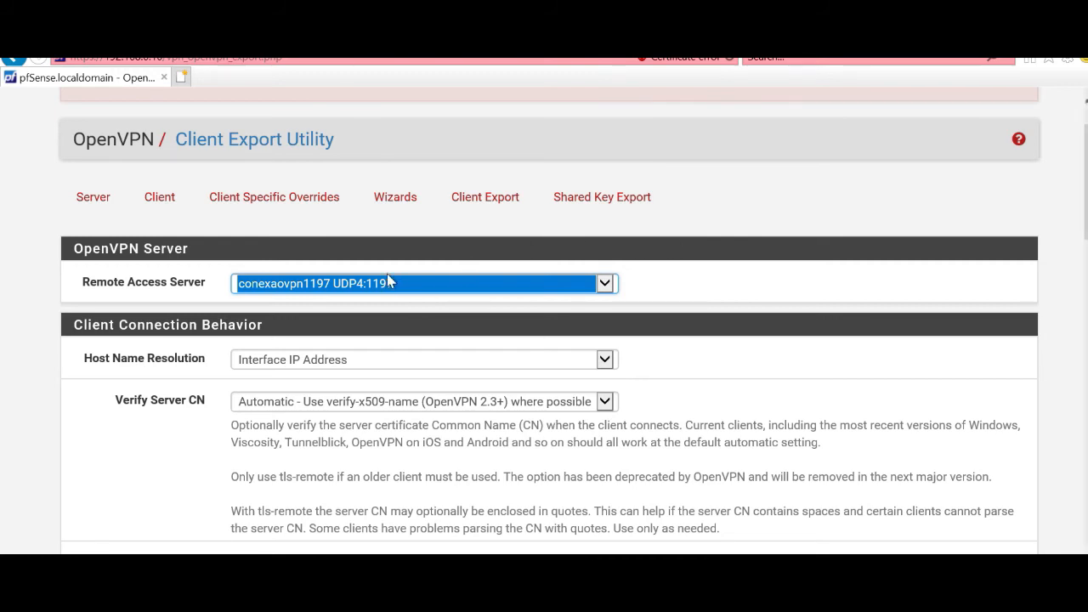
click(261, 293)
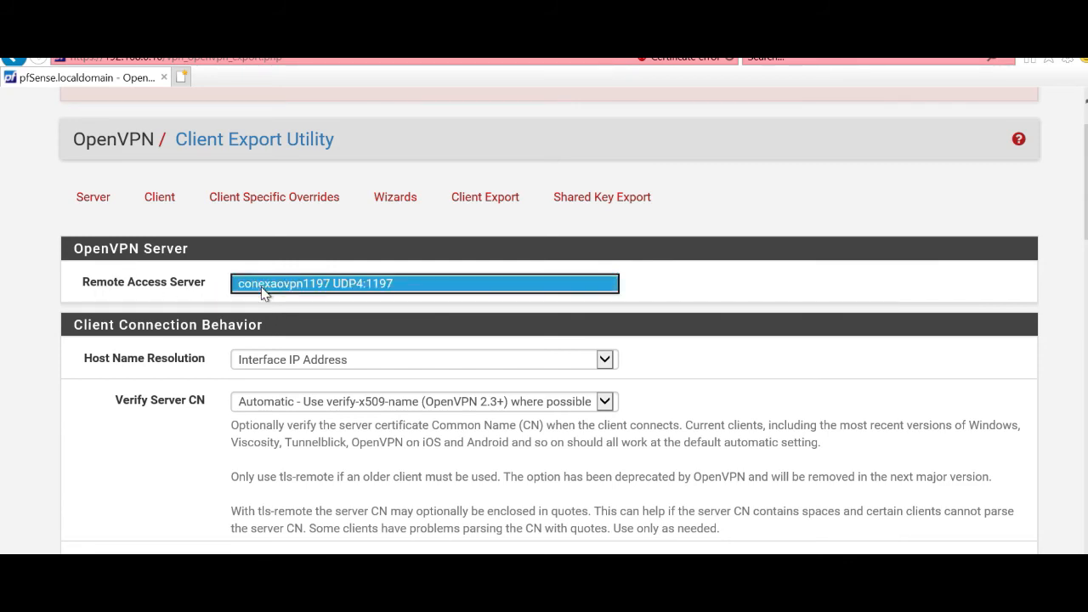
click(262, 293)
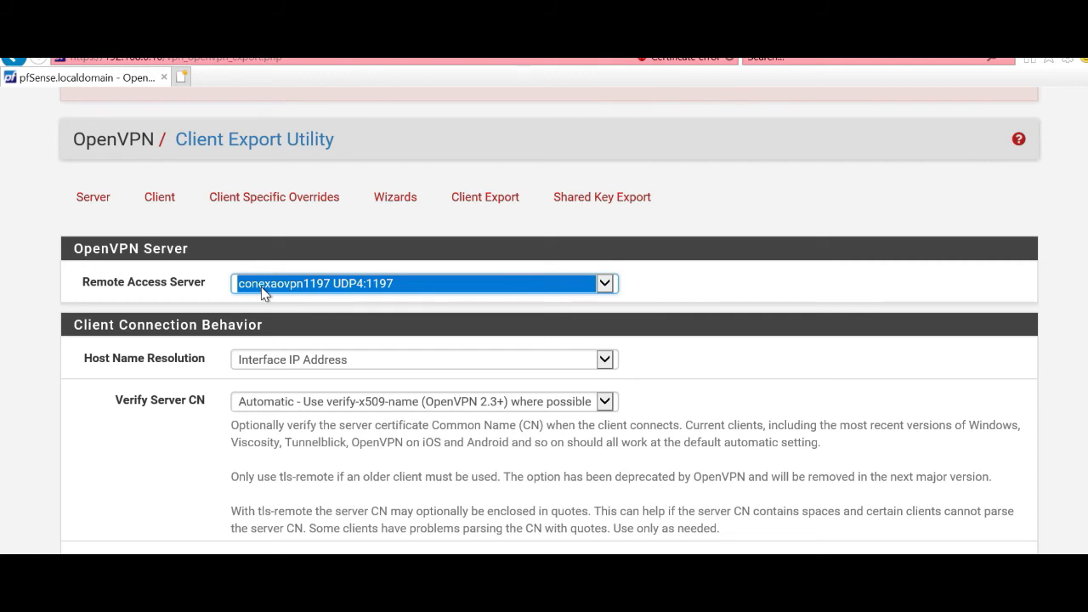
click(262, 288)
click(262, 288)
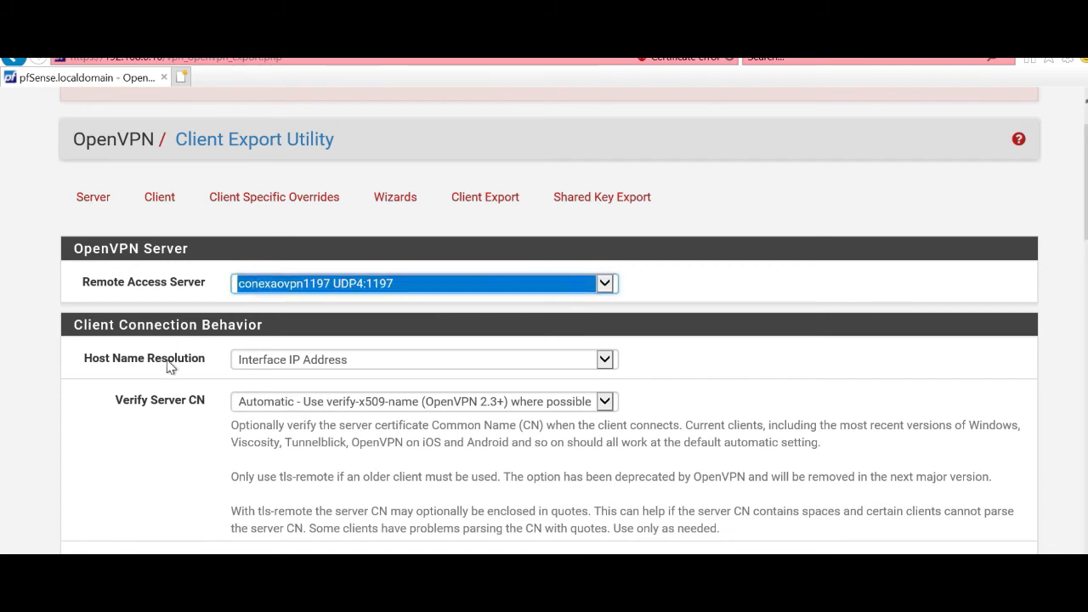
click(276, 365)
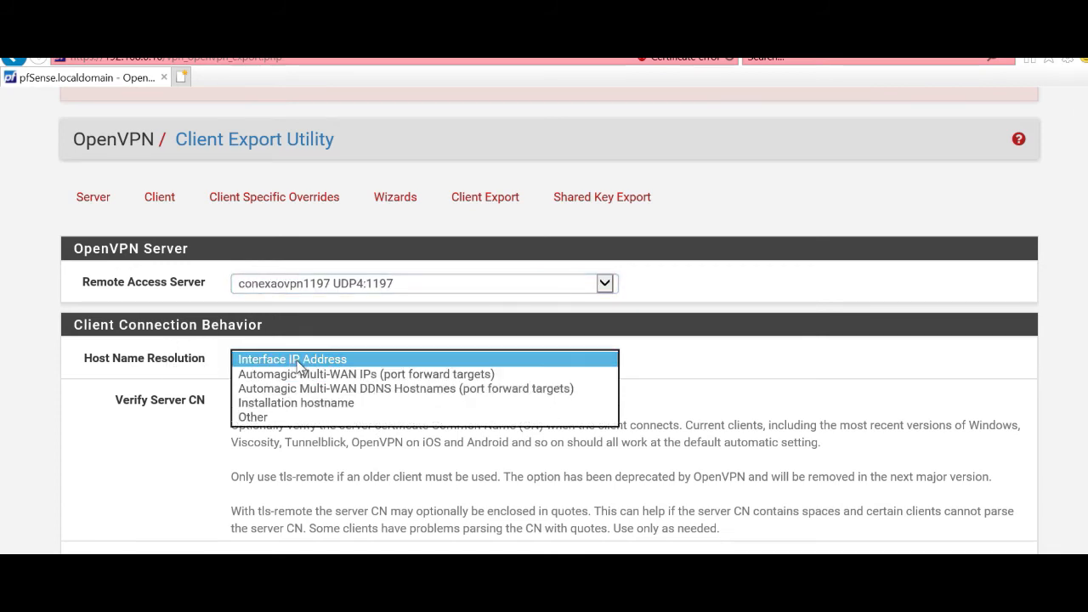
click(294, 359)
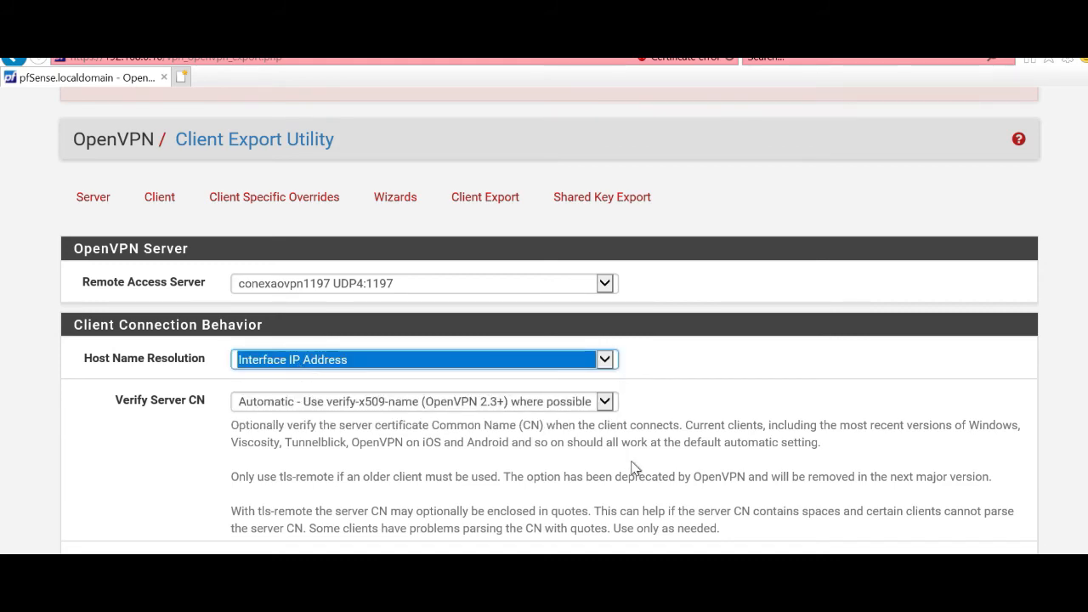
scroll(630, 472, down, 6)
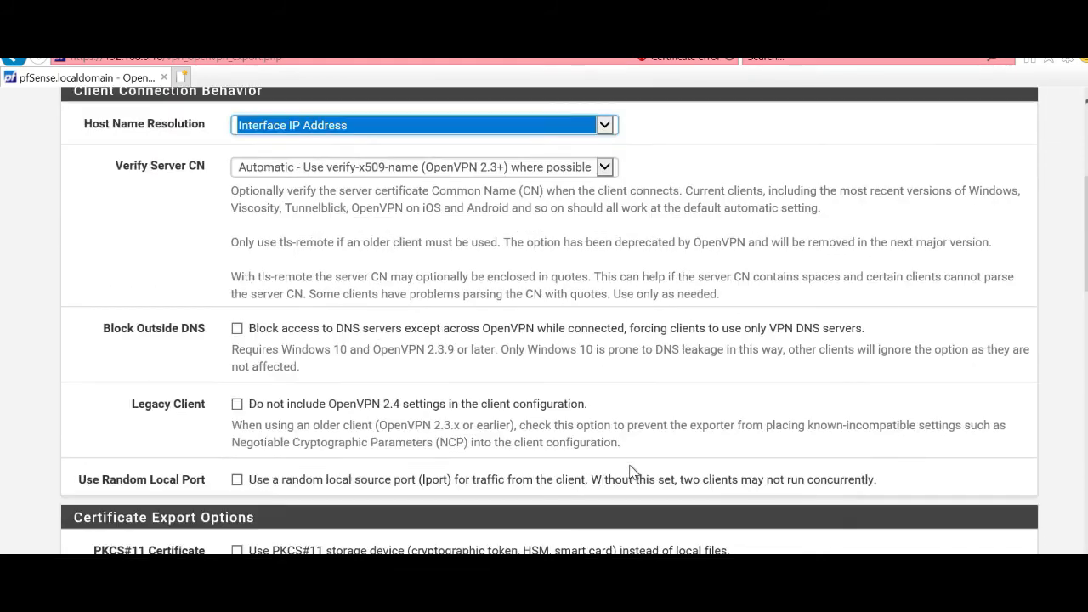
scroll(629, 472, down, 6)
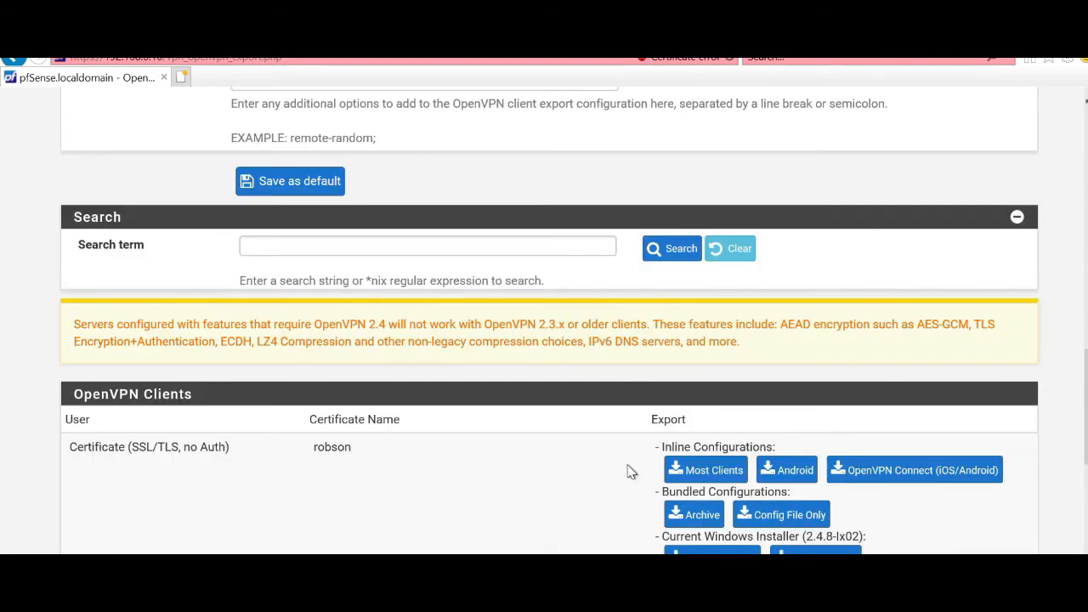
Step: Save the new user's Inline Configurations 'Most Clients' .ovpn file to the Desktop
click(710, 470)
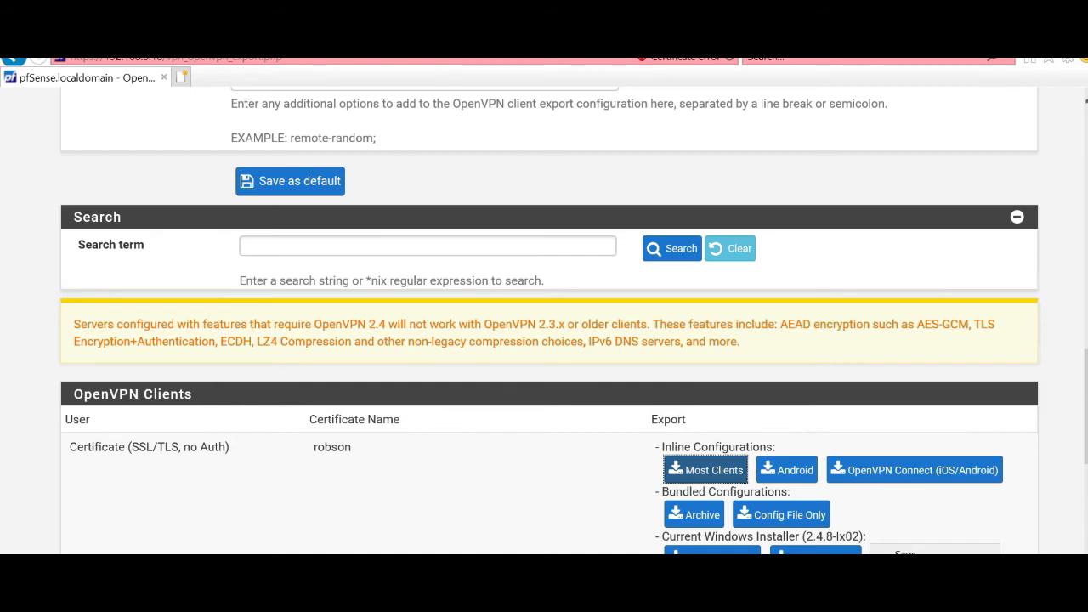
click(913, 574)
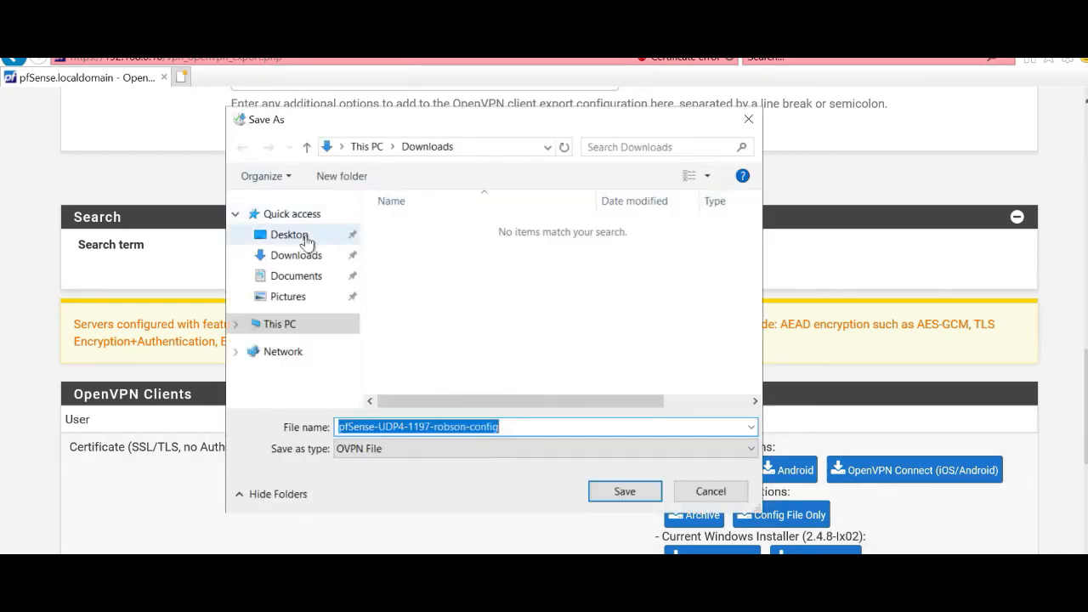
click(595, 496)
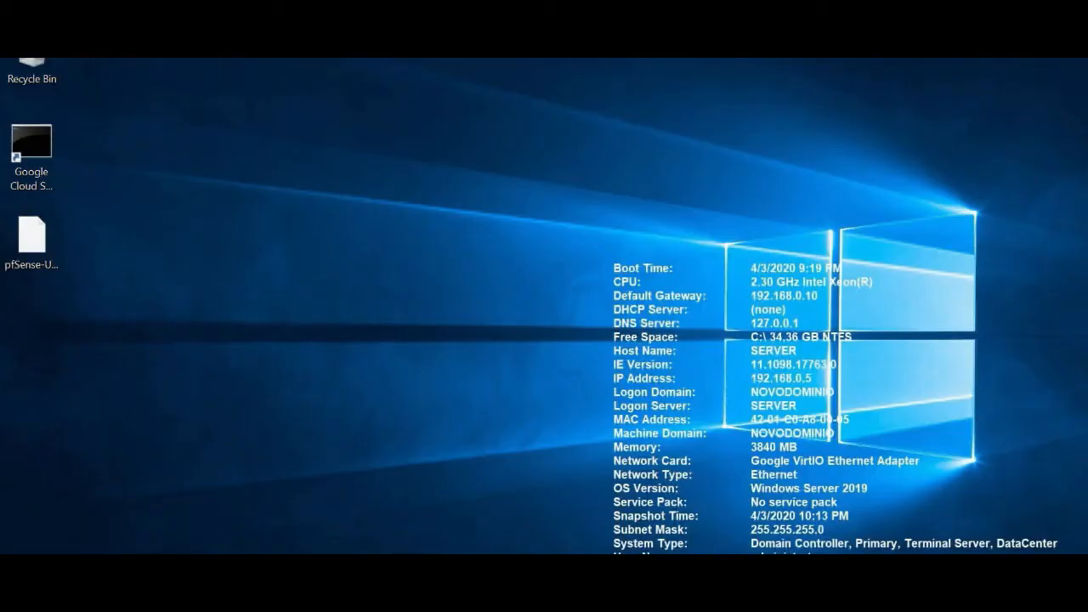
Step: Open the Desktop .ovpn file in Notepad, always using Notepad for .ovpn files
right_click(47, 240)
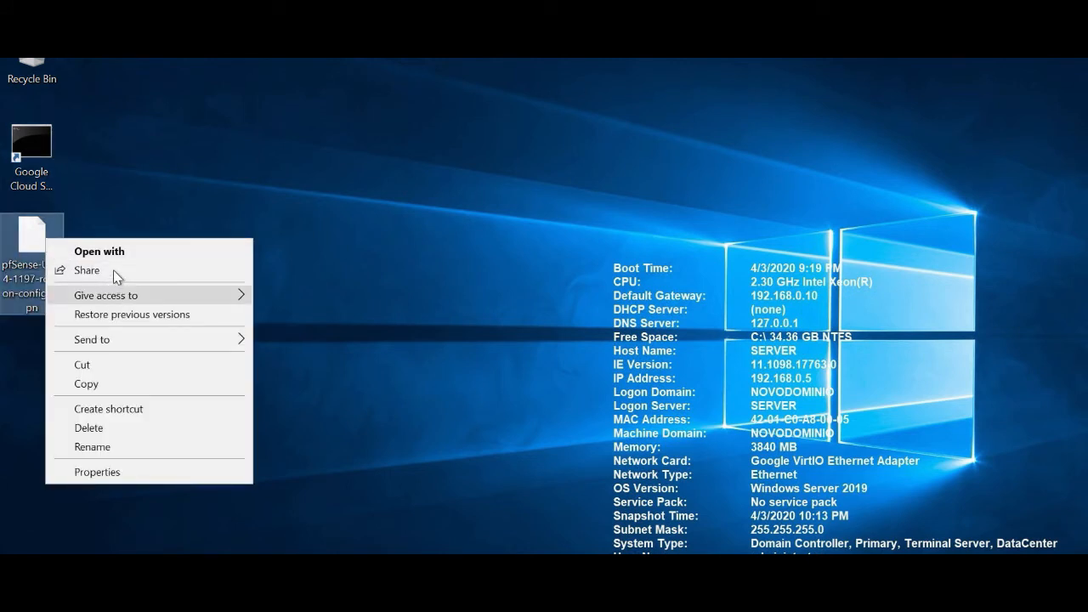
click(106, 251)
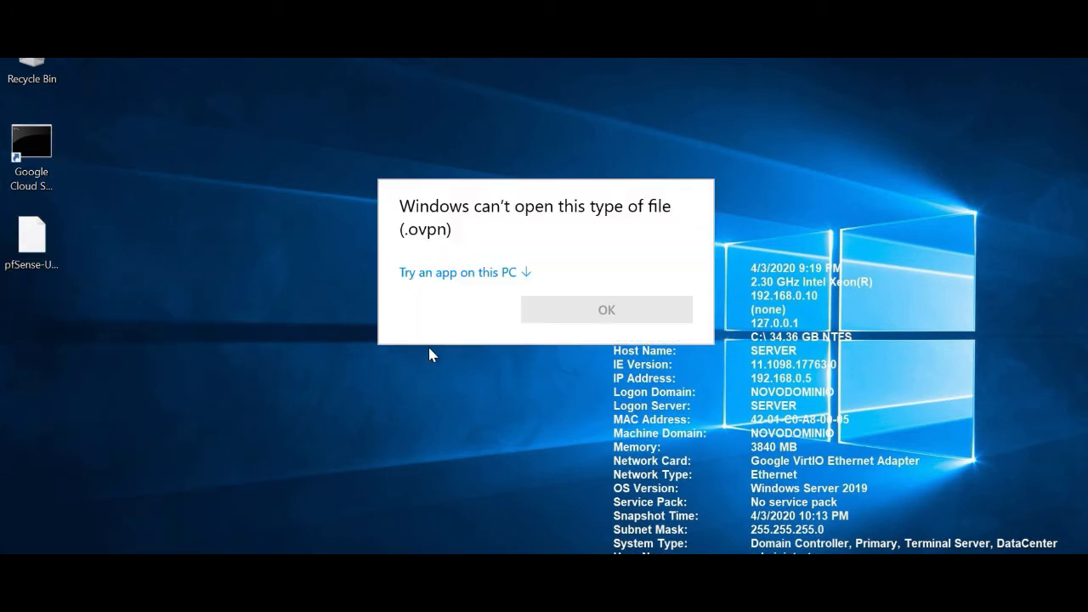
click(479, 276)
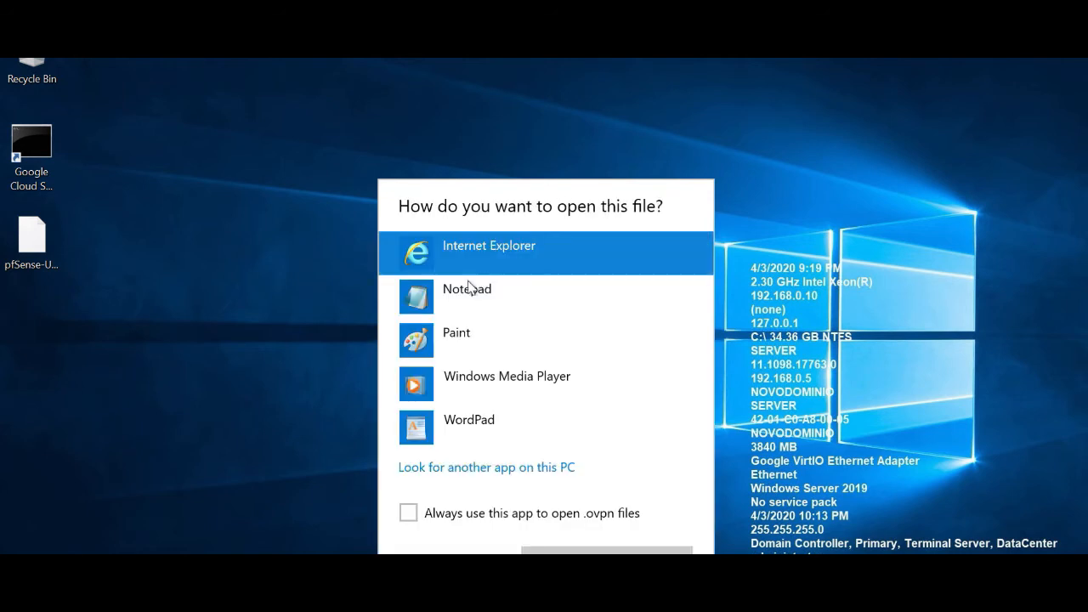
click(474, 299)
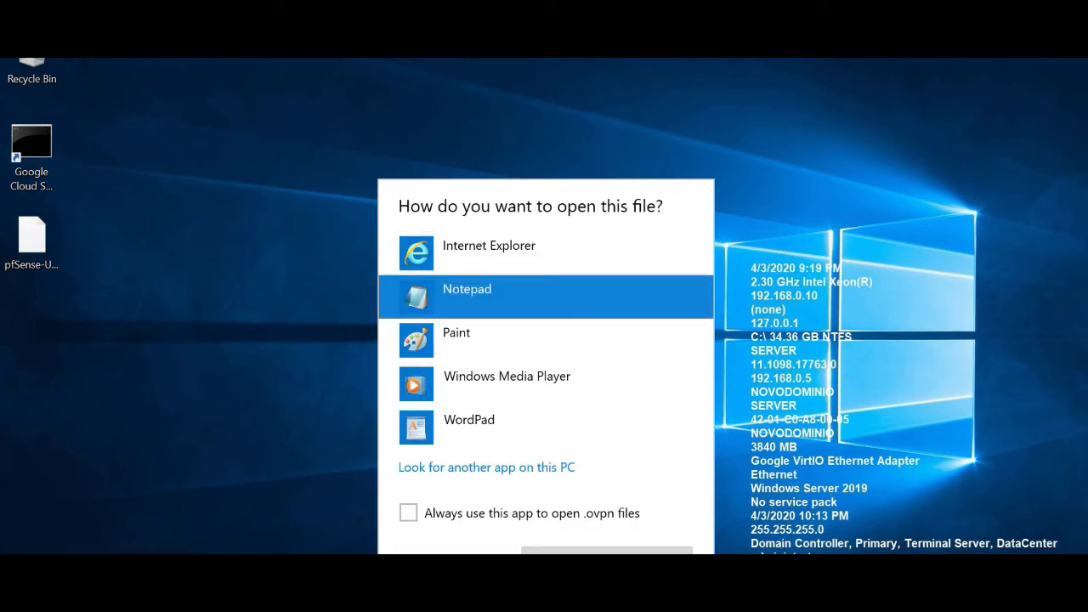
click(556, 514)
click(607, 552)
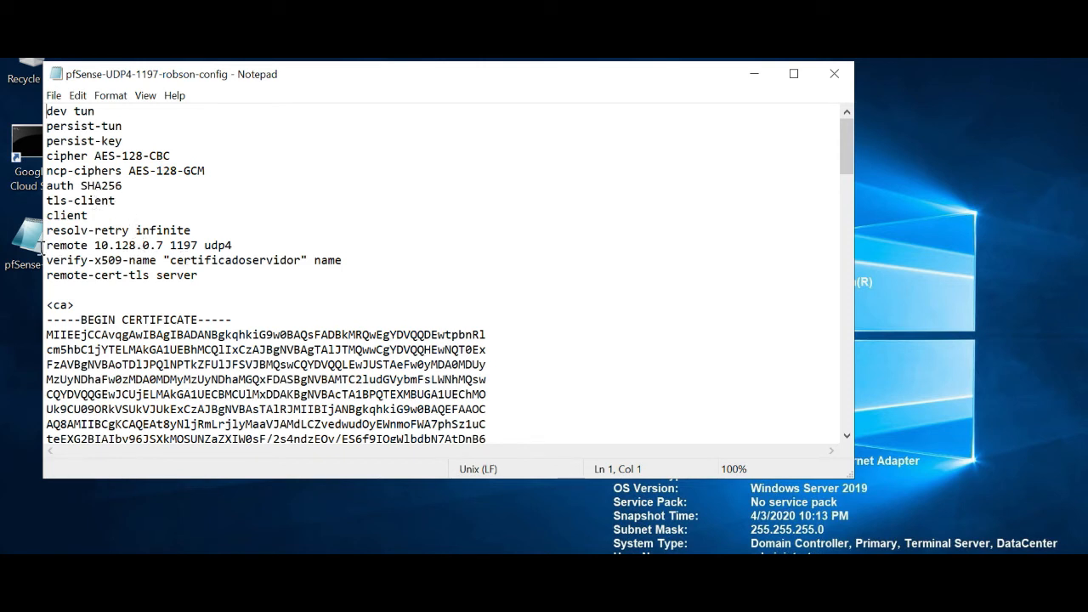
drag(49, 246, 256, 243)
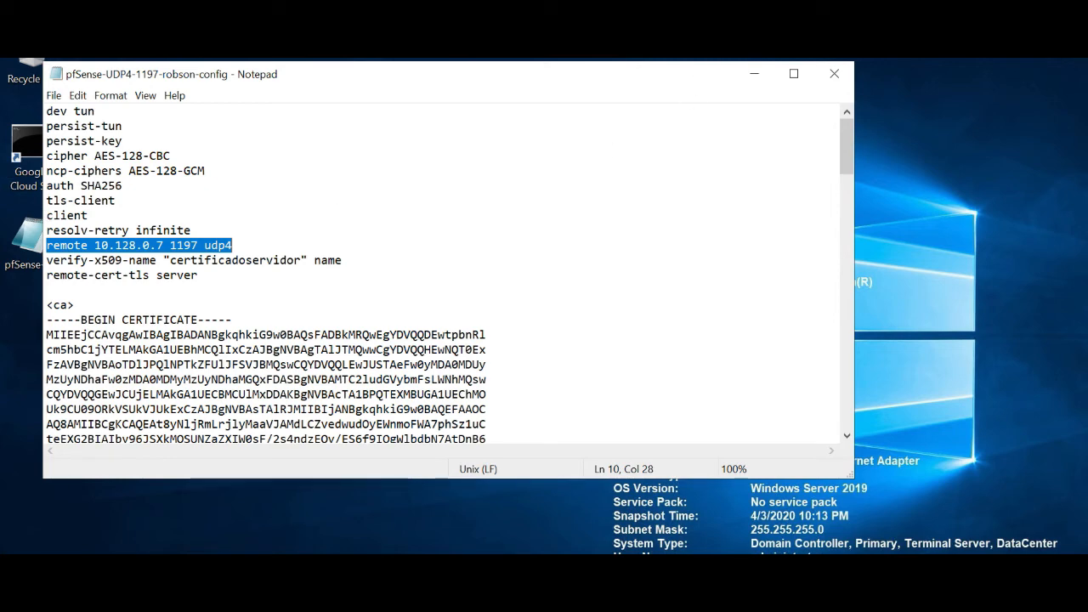
click(719, 58)
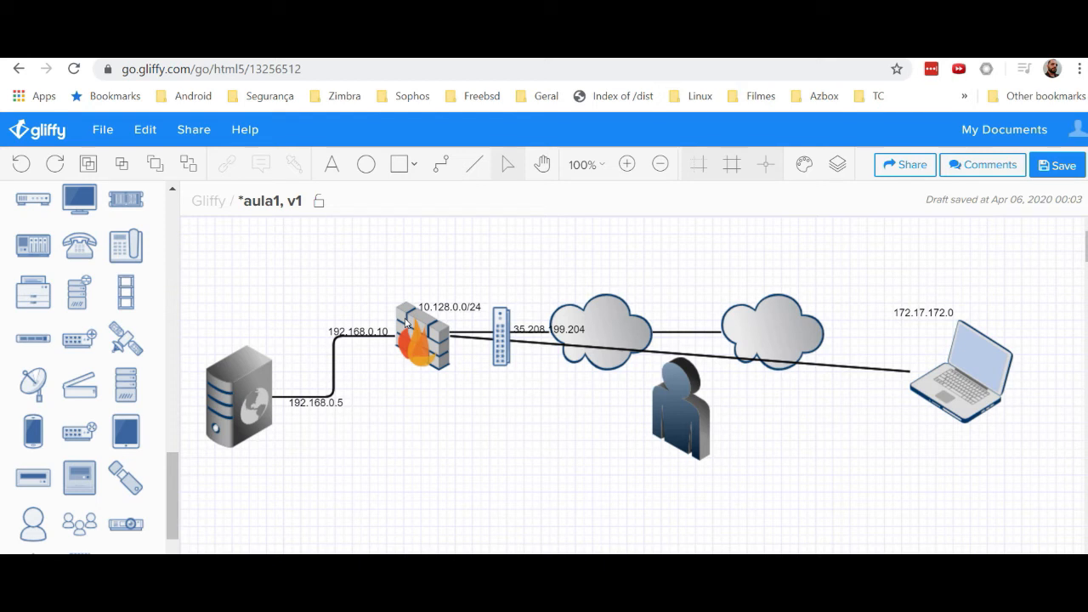
click(567, 330)
click(535, 375)
drag(2, 161, 515, 197)
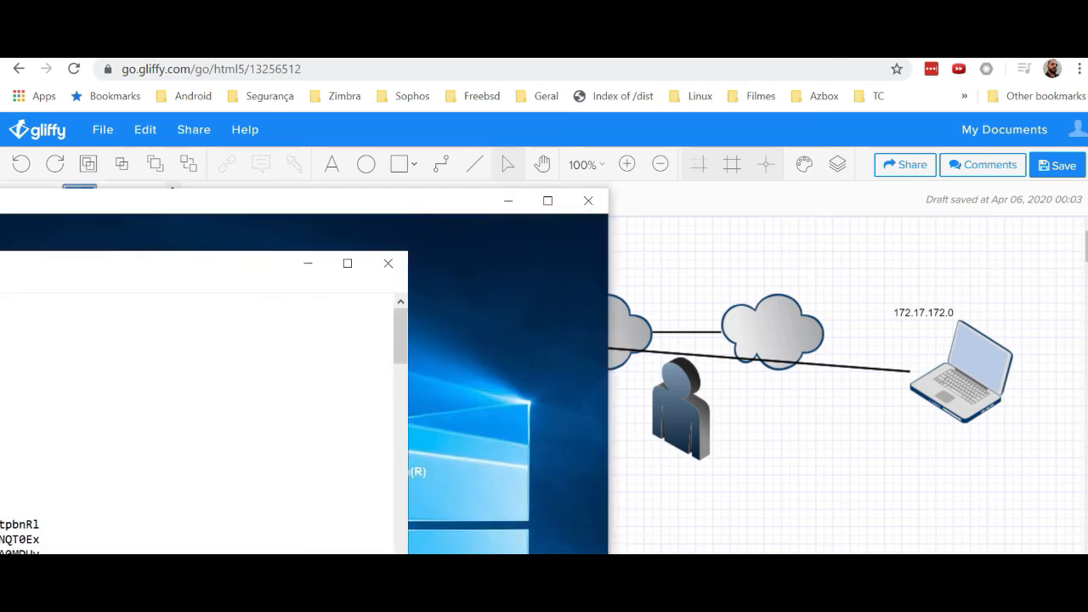
double_click(517, 195)
Step: Replace 10.128.0.7 on the config's remote line with 35.208.199.204, then close Notepad
click(153, 244)
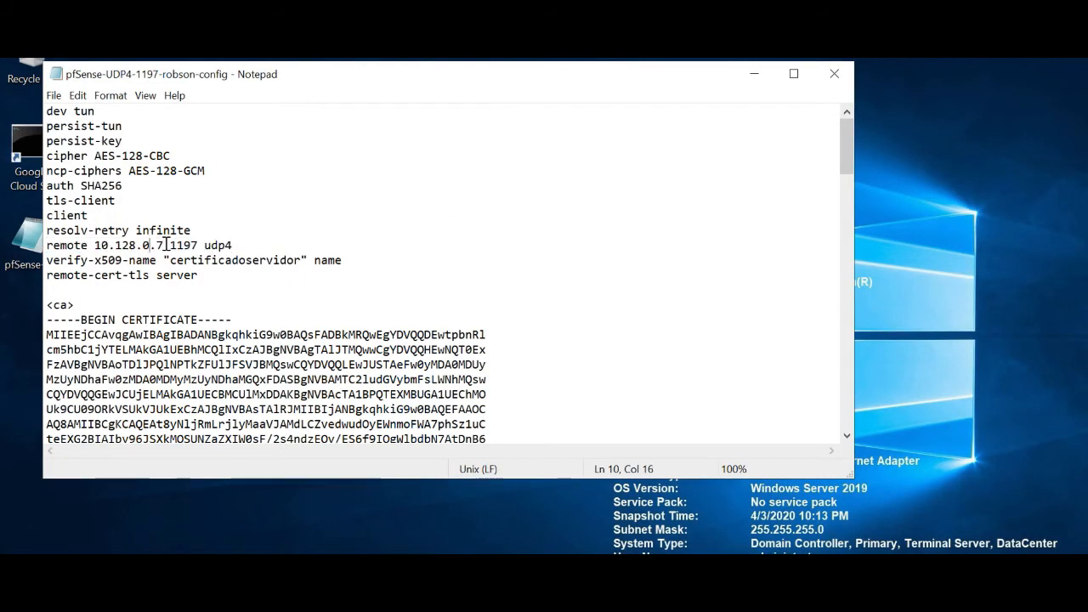
drag(163, 245, 93, 246)
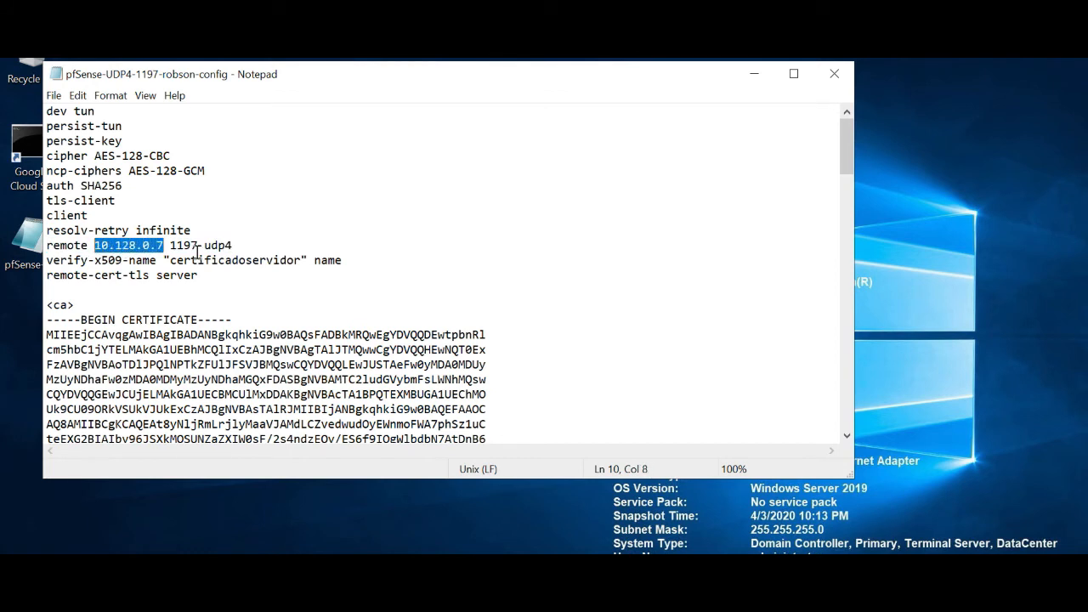
text(352081)
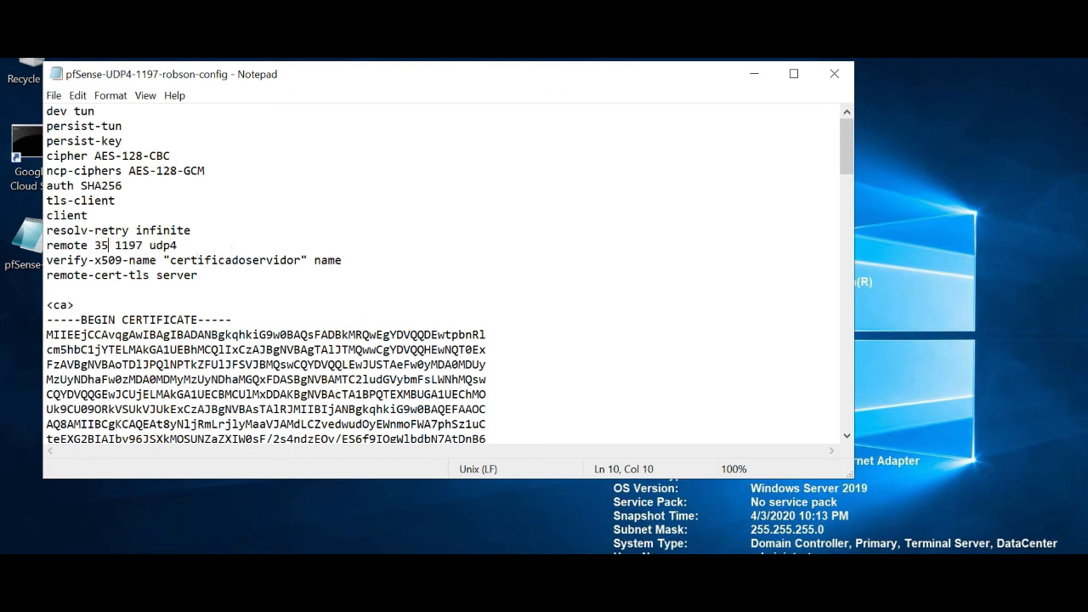
key(BackSpace)
key(BackSpace)
key(BackSpace)
key(BackSpace)
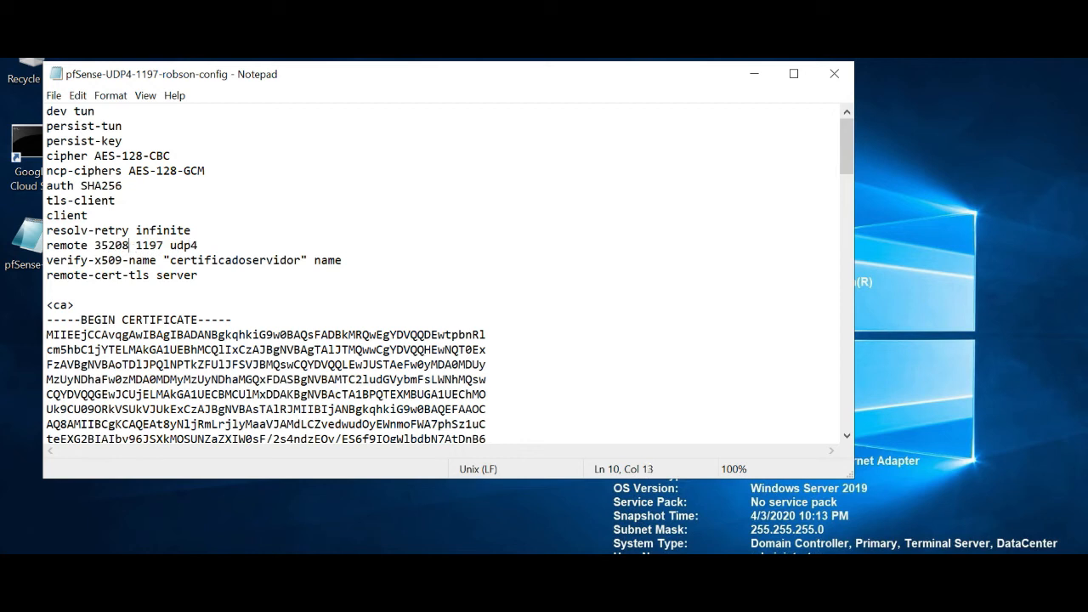
text(20819)
key(BackSpace)
key(BackSpace)
key(BackSpace)
key(BackSpace)
key(BackSpace)
text(.208.199.204)
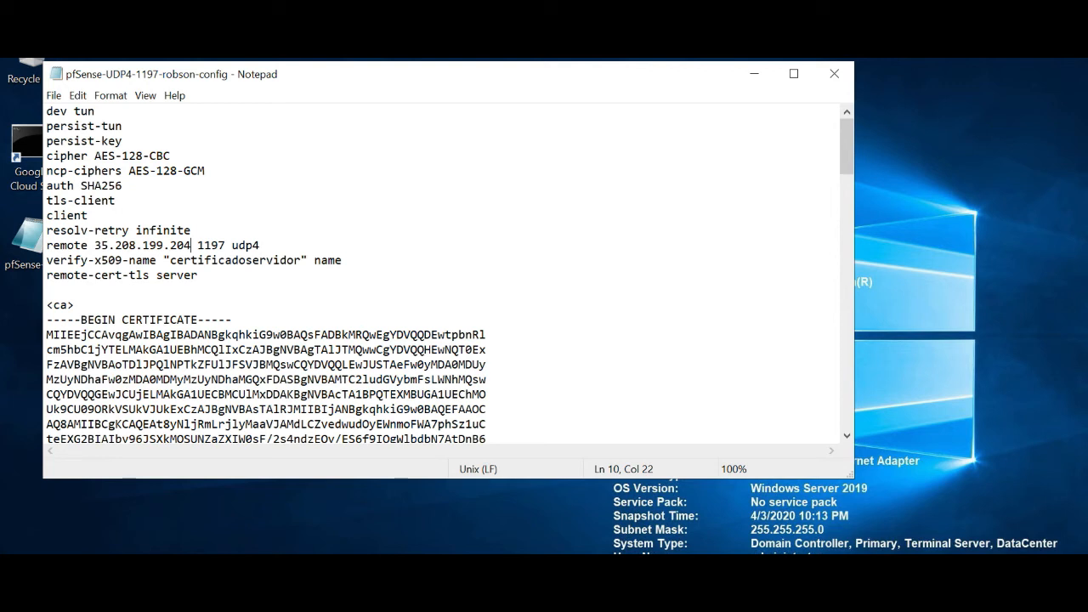
click(833, 74)
Step: Close Notepad without saving and return to the pfSense browser window
click(583, 336)
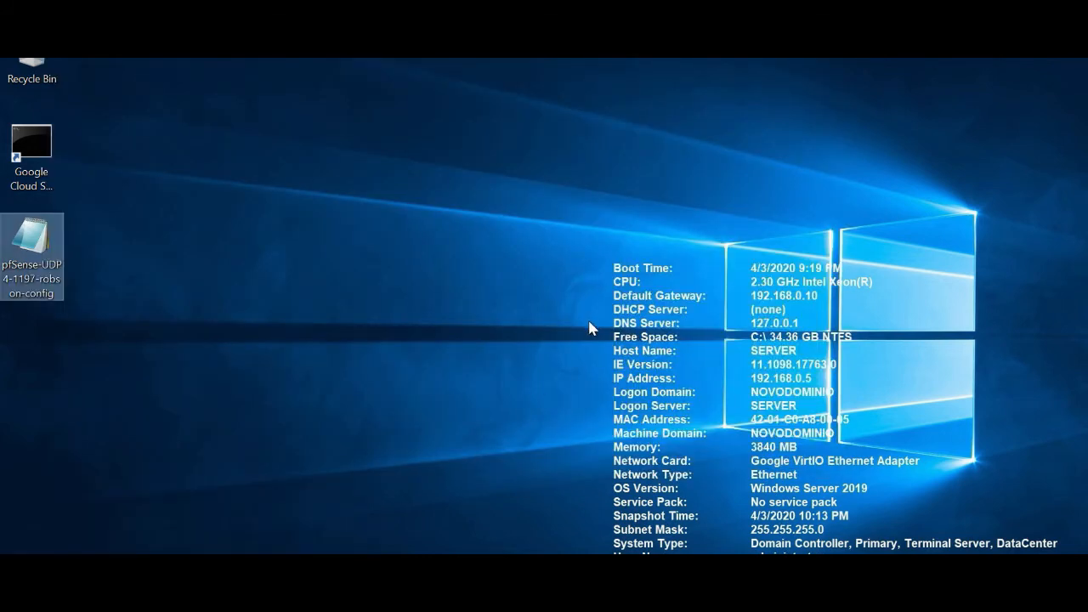
click(551, 384)
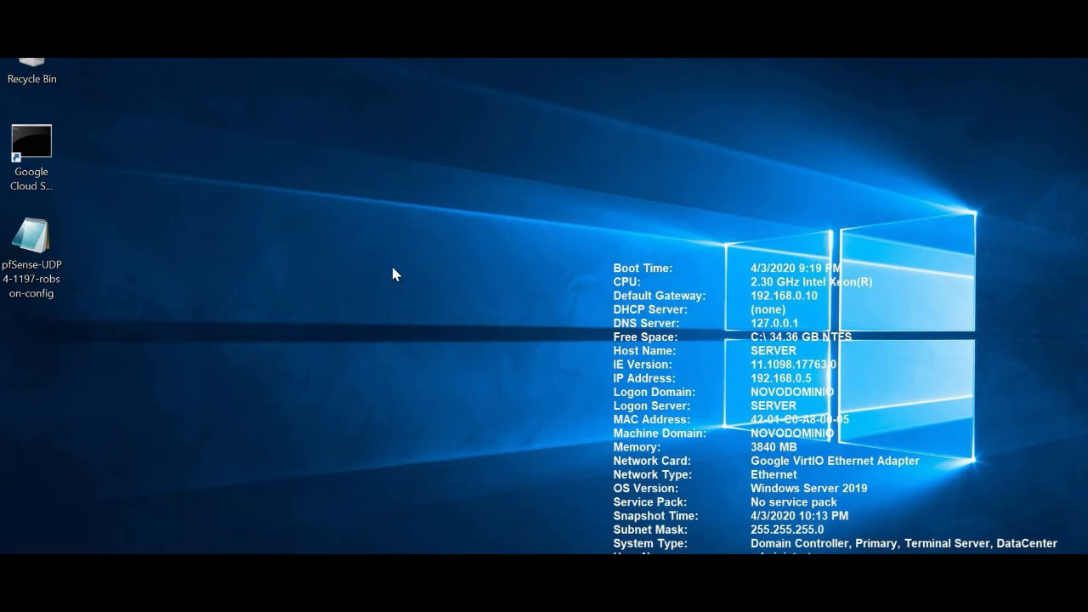
key(alt+Tab)
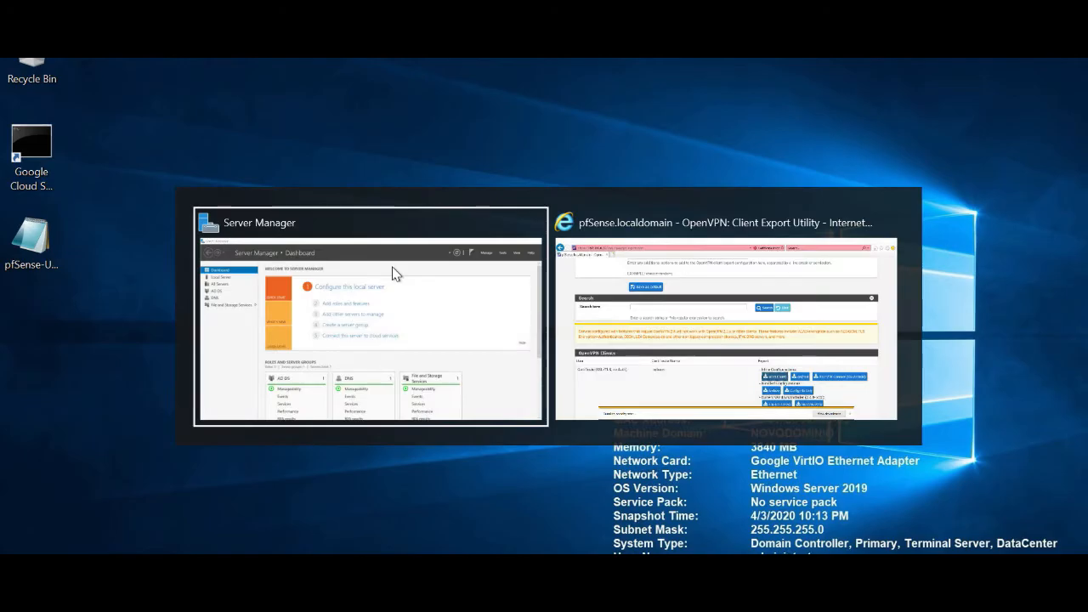
key(alt+Tab)
key(alt+Tab)
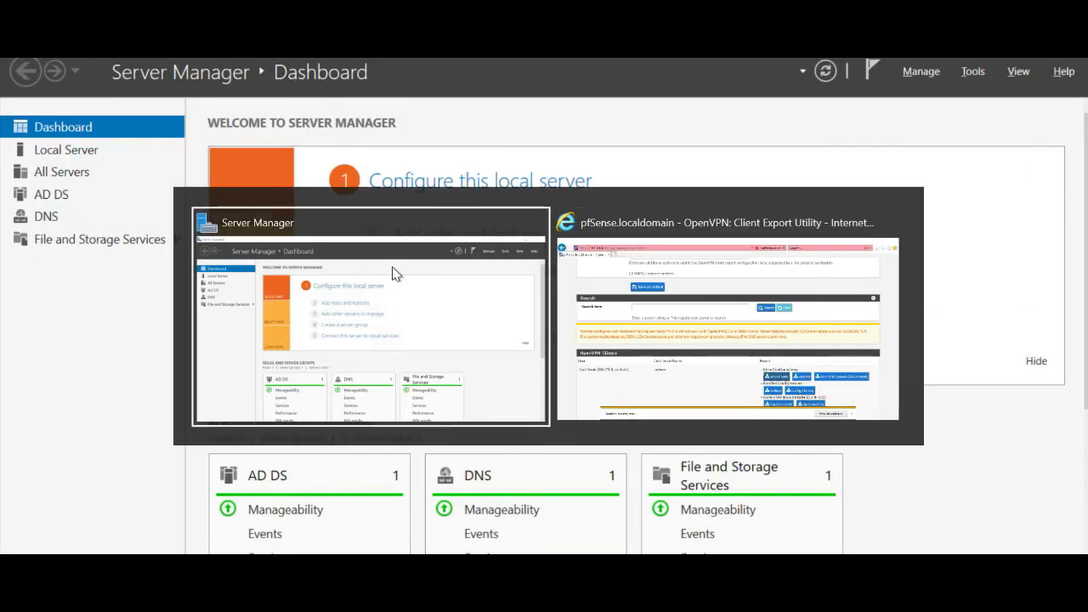
key(alt+Tab)
key(alt+Tab)
key(alt+Tab)
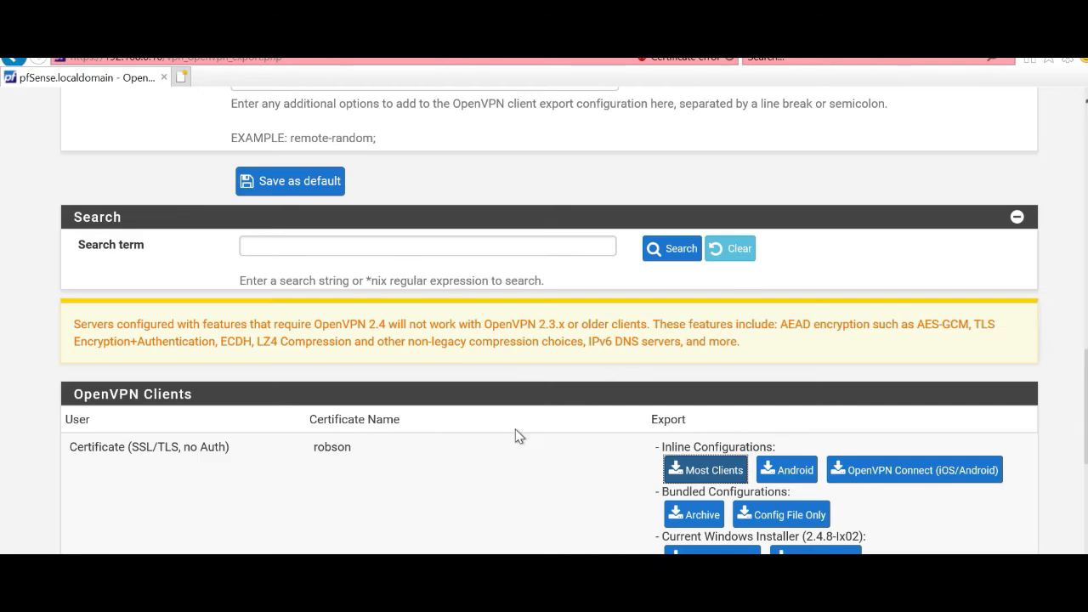
scroll(433, 408, up, 3)
scroll(432, 408, up, 15)
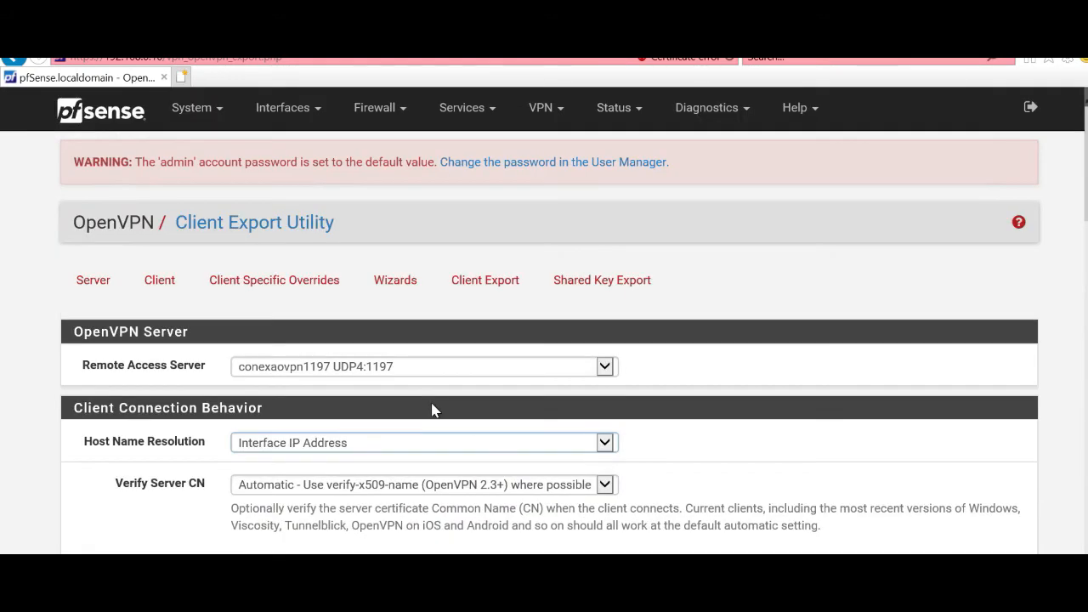
Step: Set Host Name Resolution to Other with host name 35.208.199.204 and save as default
click(323, 445)
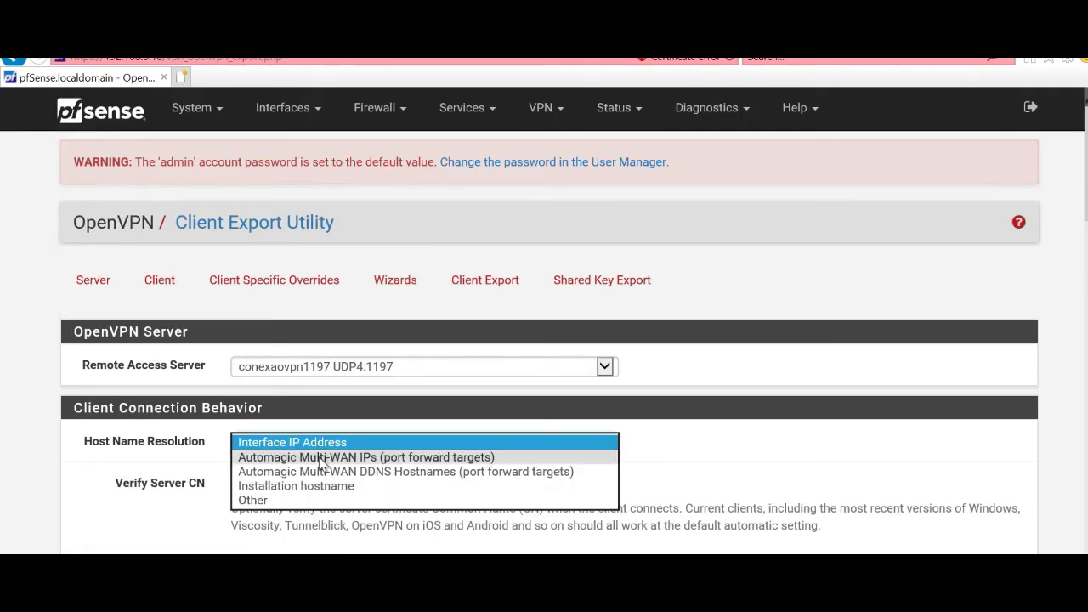
click(253, 501)
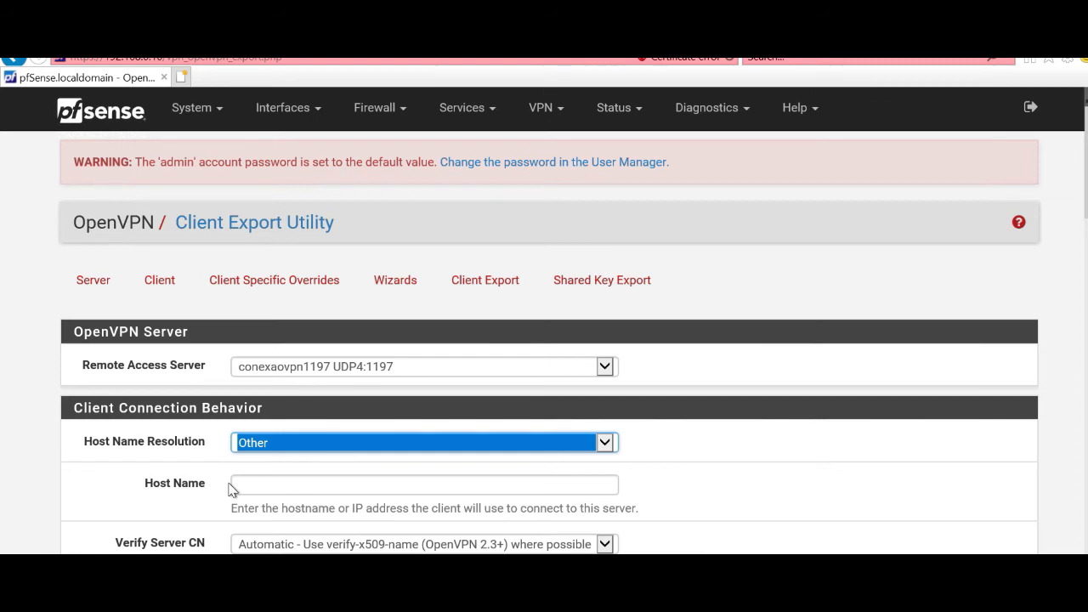
click(257, 484)
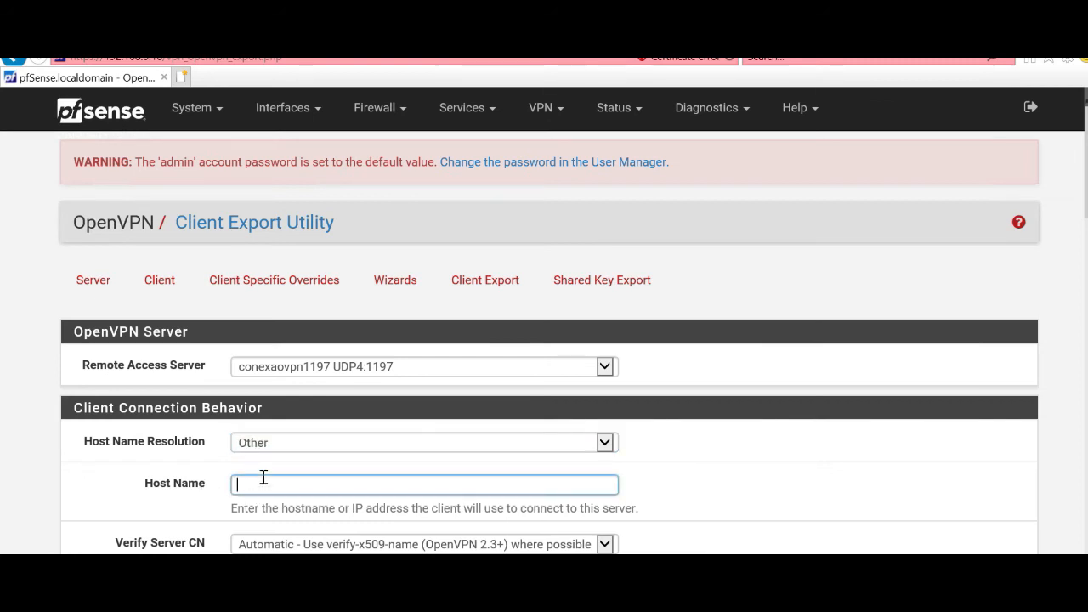
text(3526)
key(BackSpace)
key(BackSpace)
text(.208.199.204)
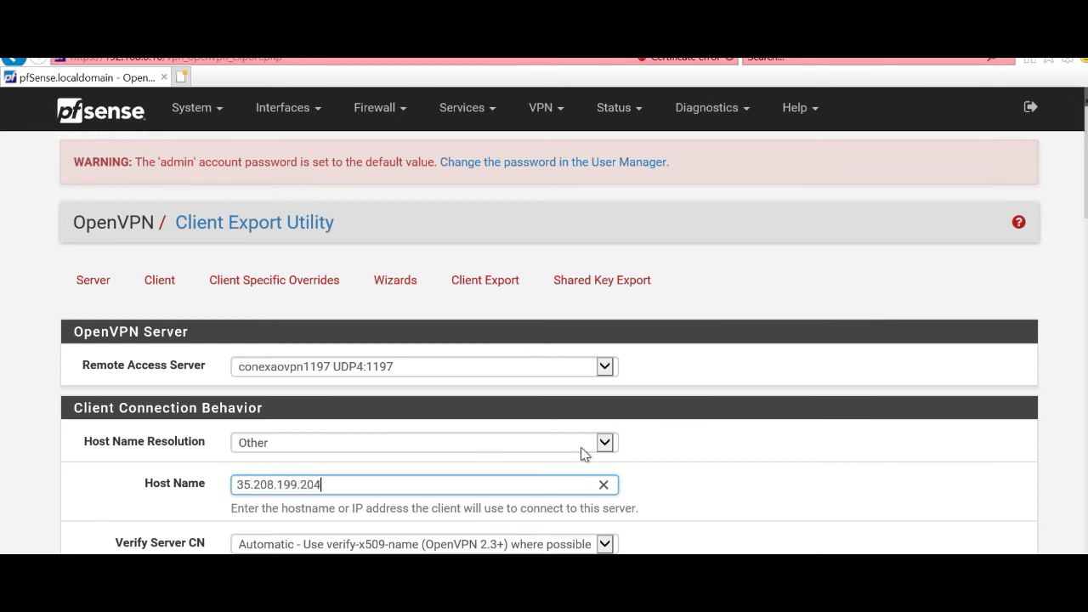
scroll(583, 452, down, 9)
scroll(357, 497, down, 3)
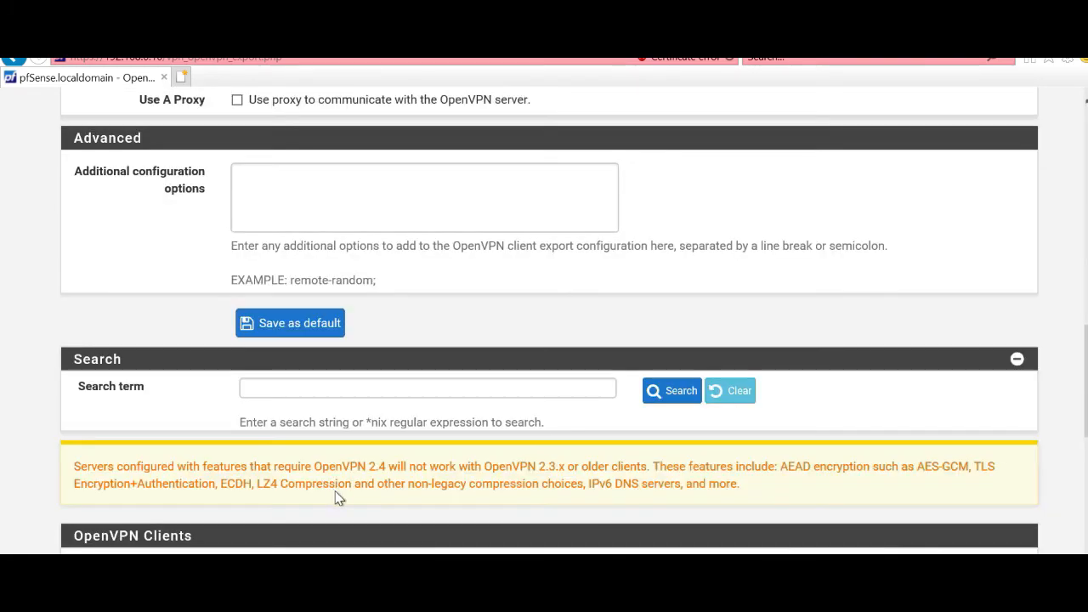
click(311, 325)
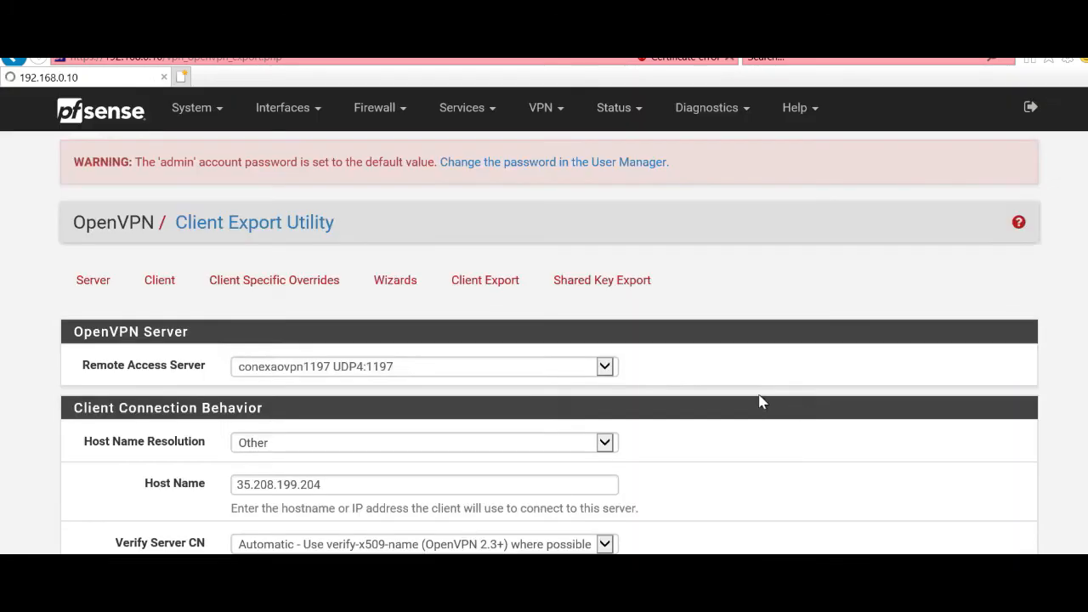
scroll(684, 466, down, 6)
scroll(684, 466, down, 6)
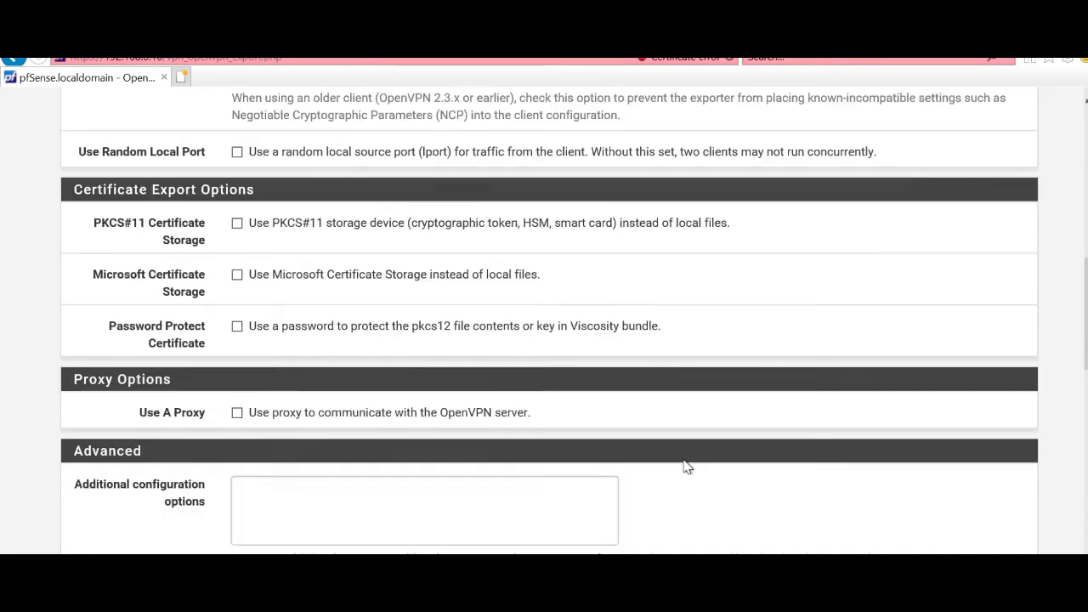
scroll(684, 459, down, 3)
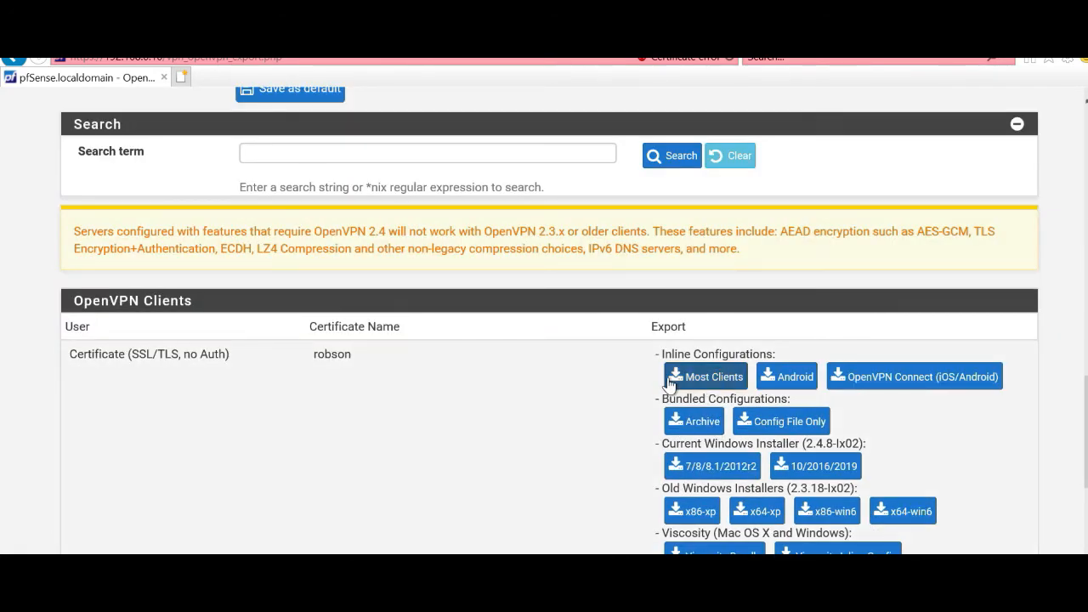
Step: Scroll back up the Client Export Utility page
scroll(422, 322, up, 15)
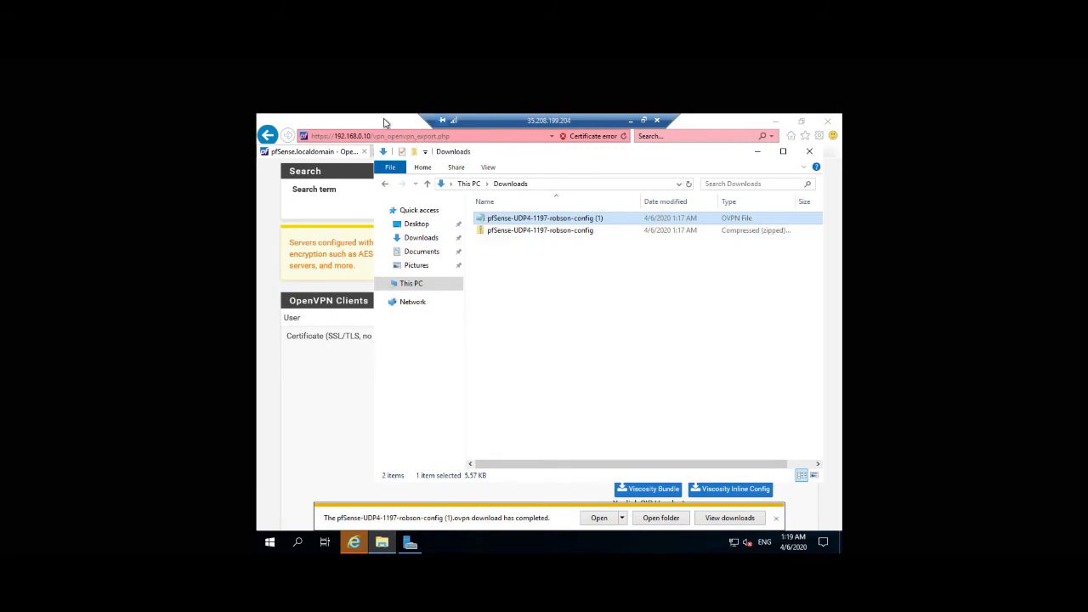
click(384, 123)
scroll(722, 458, up, 1)
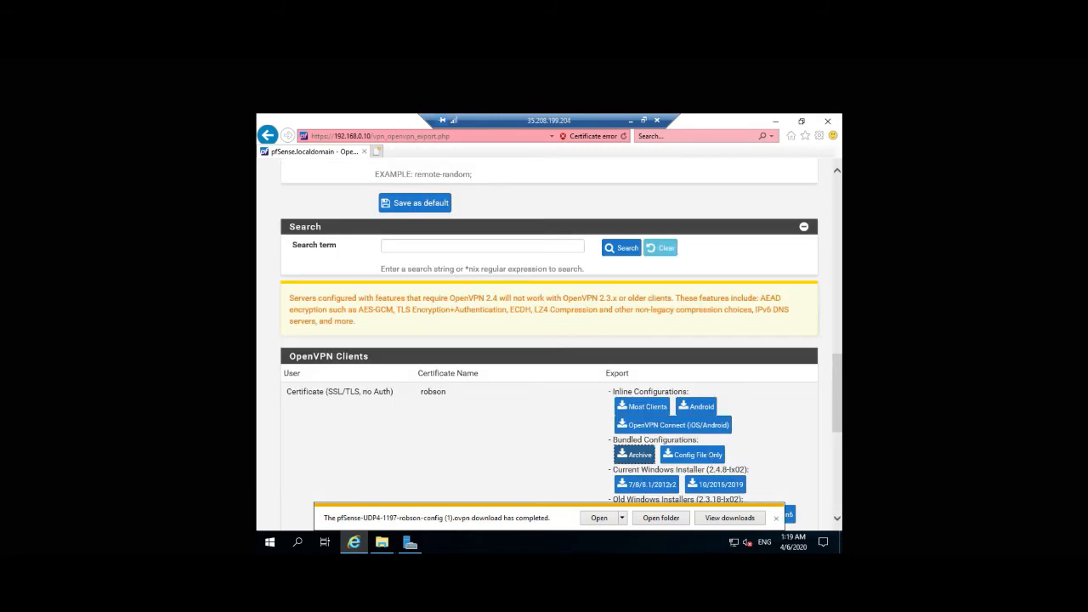
scroll(667, 401, up, 10)
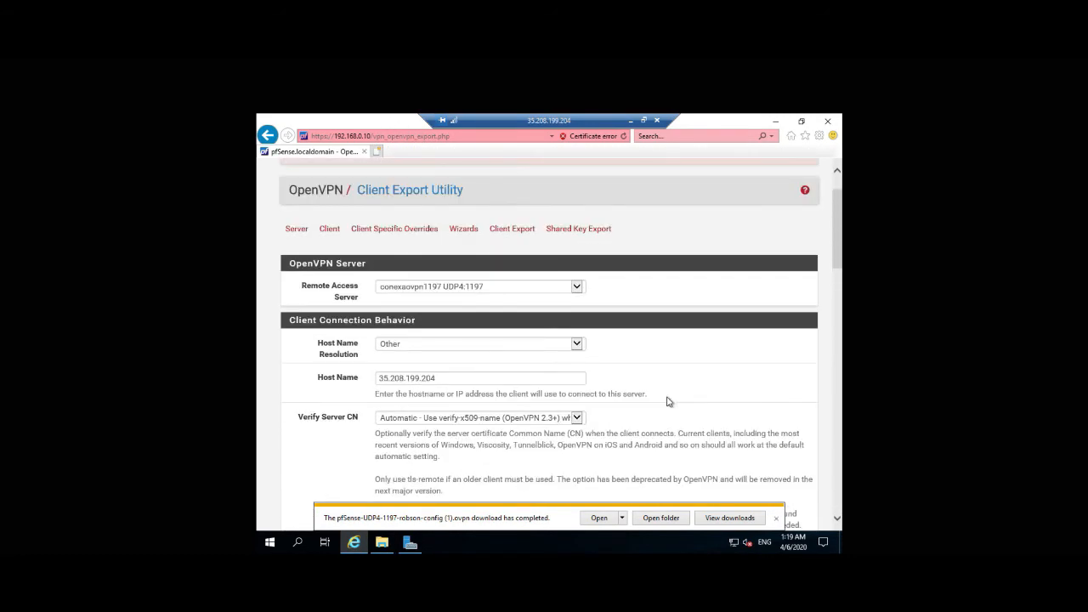
scroll(667, 401, down, 10)
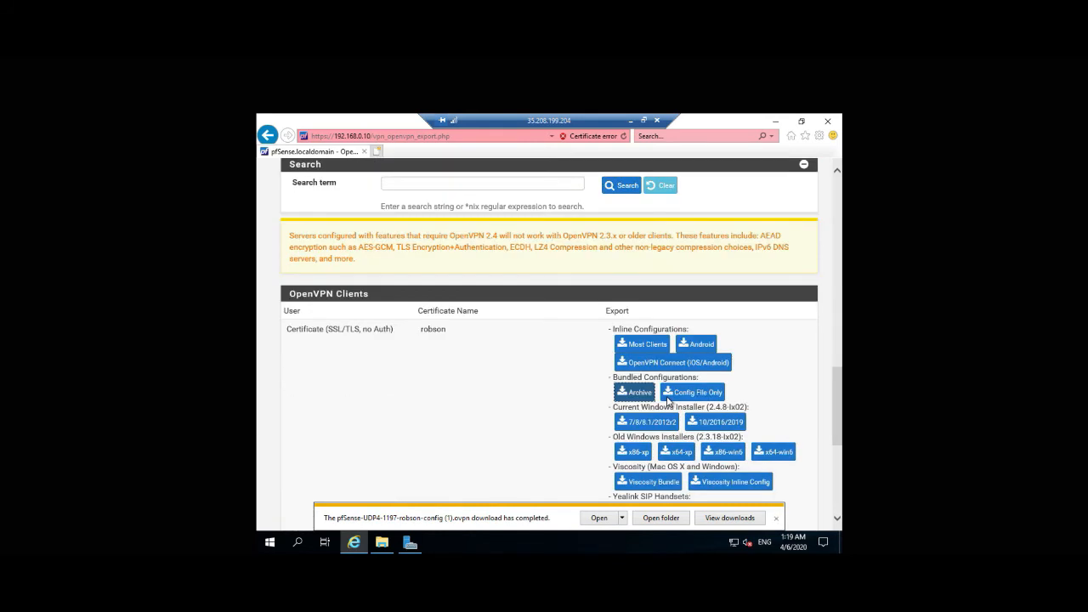
click(383, 542)
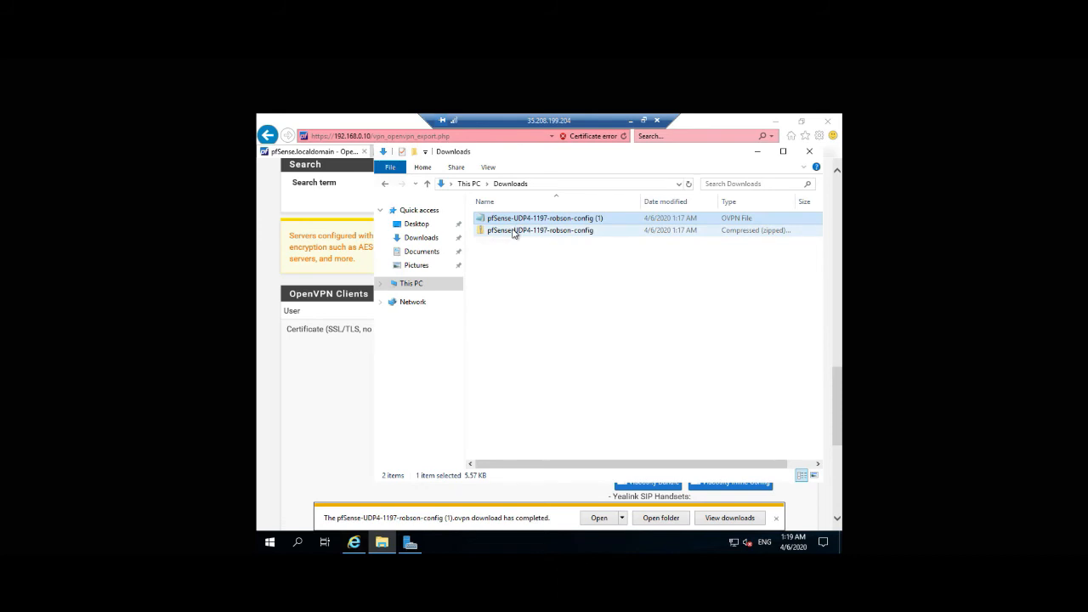
click(513, 230)
double_click(514, 230)
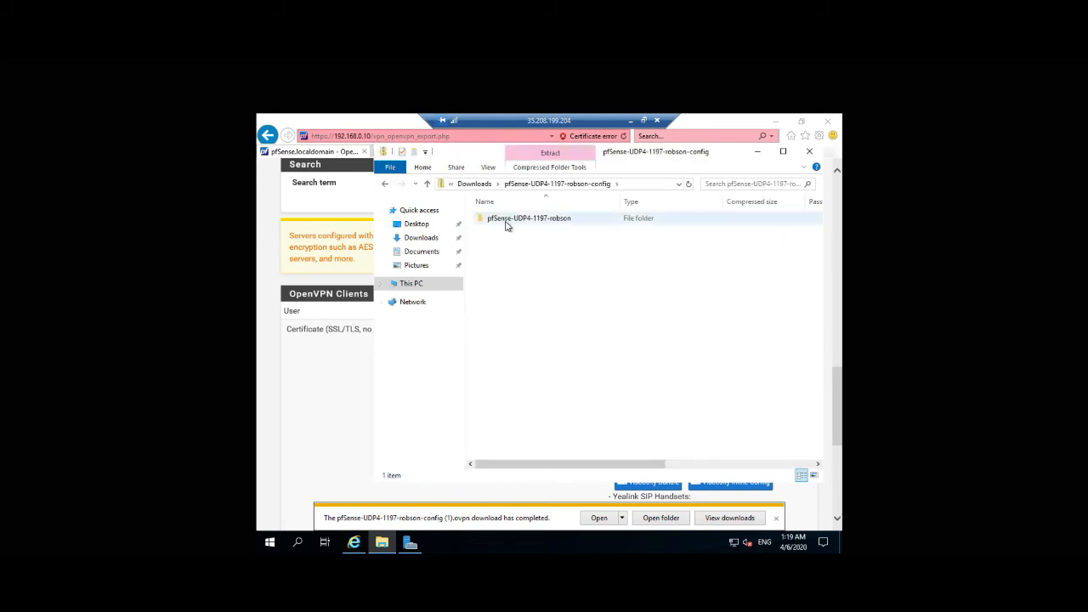
double_click(505, 224)
click(506, 221)
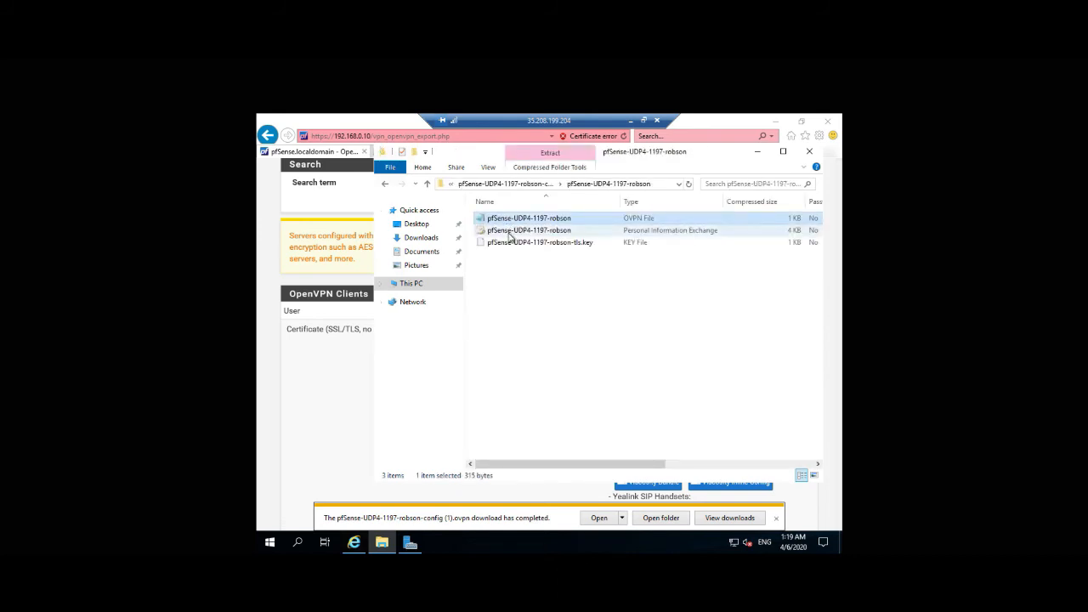
click(507, 246)
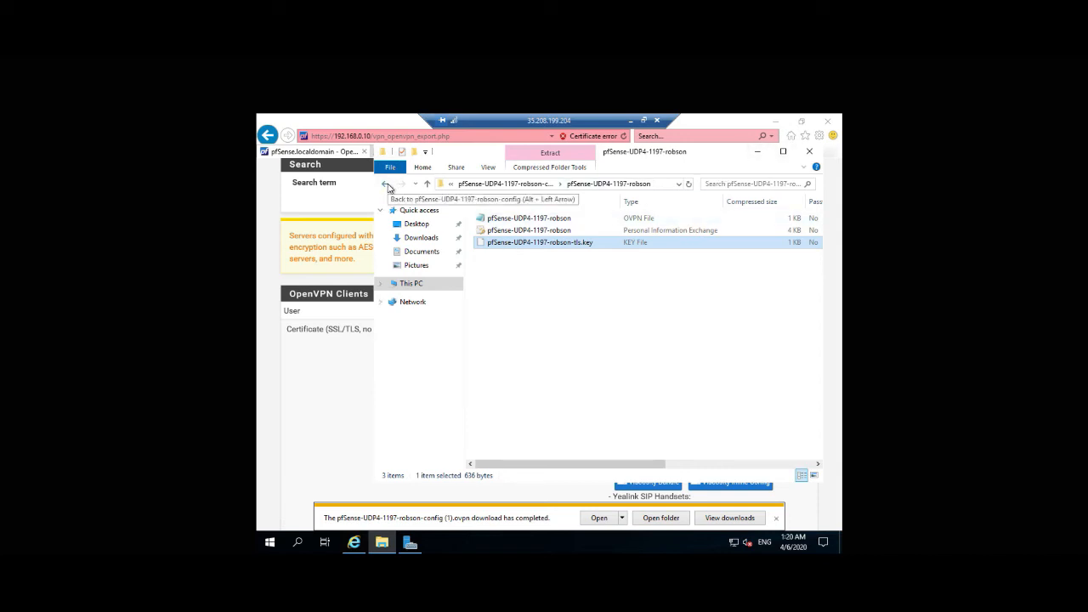
click(386, 185)
click(427, 184)
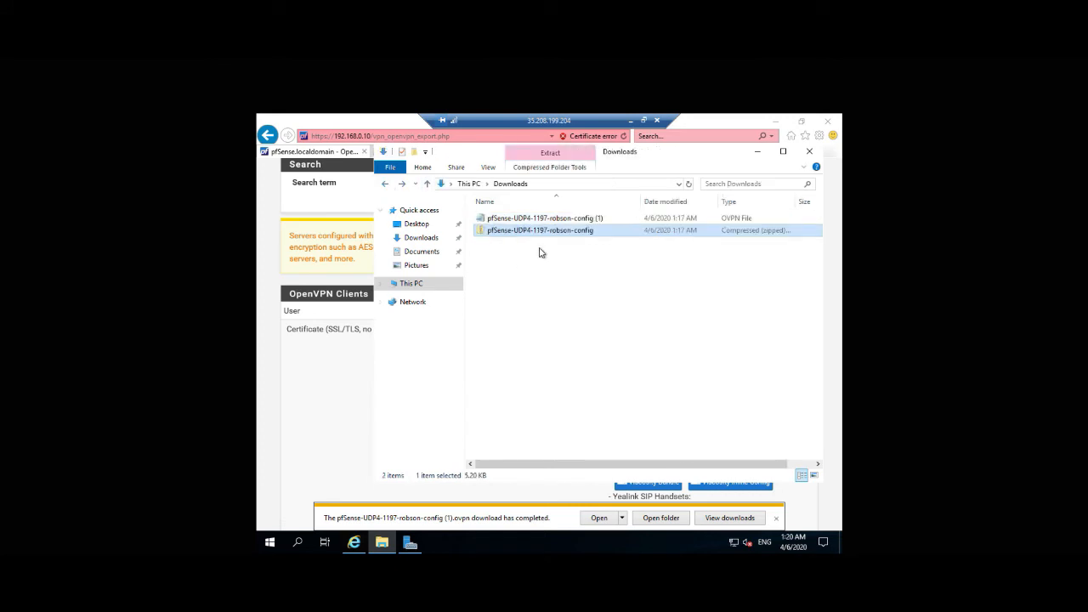
click(628, 121)
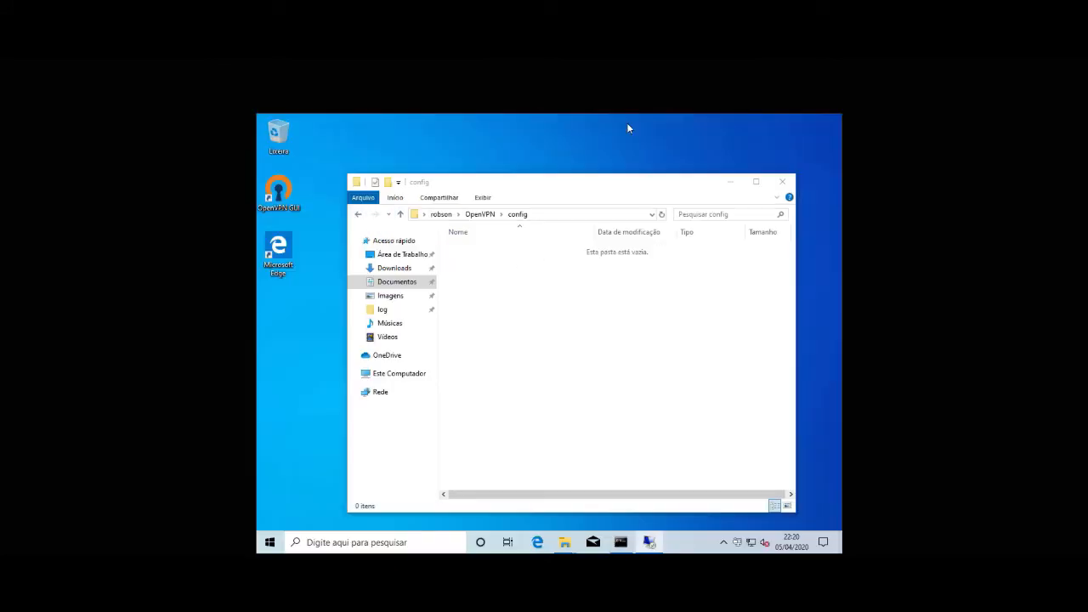
Step: Paste the pfSense zip onto the desktop and tidy the window layout
right_click(293, 344)
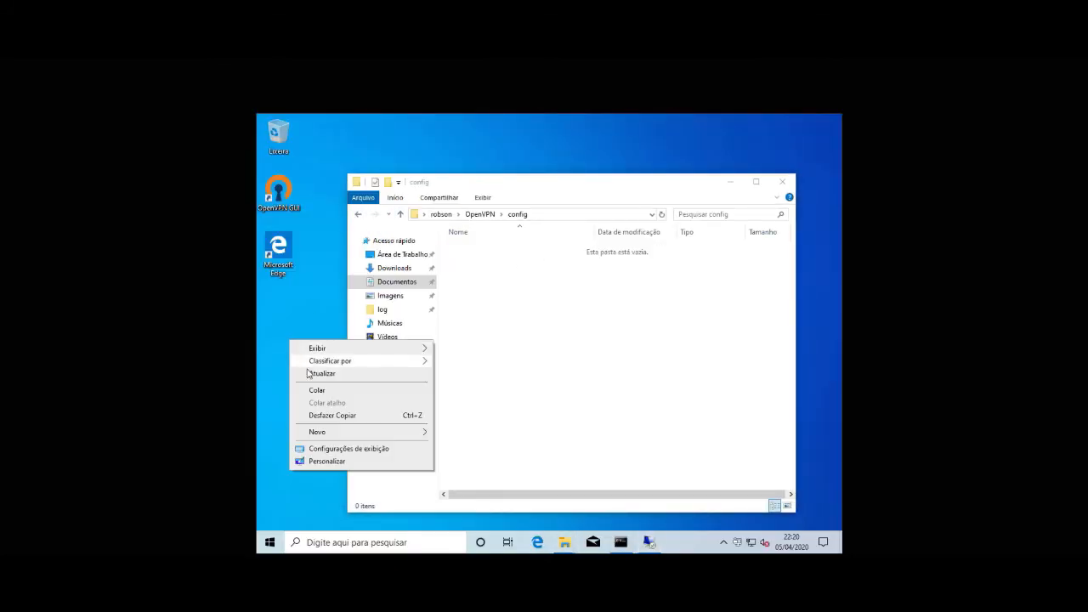
click(318, 391)
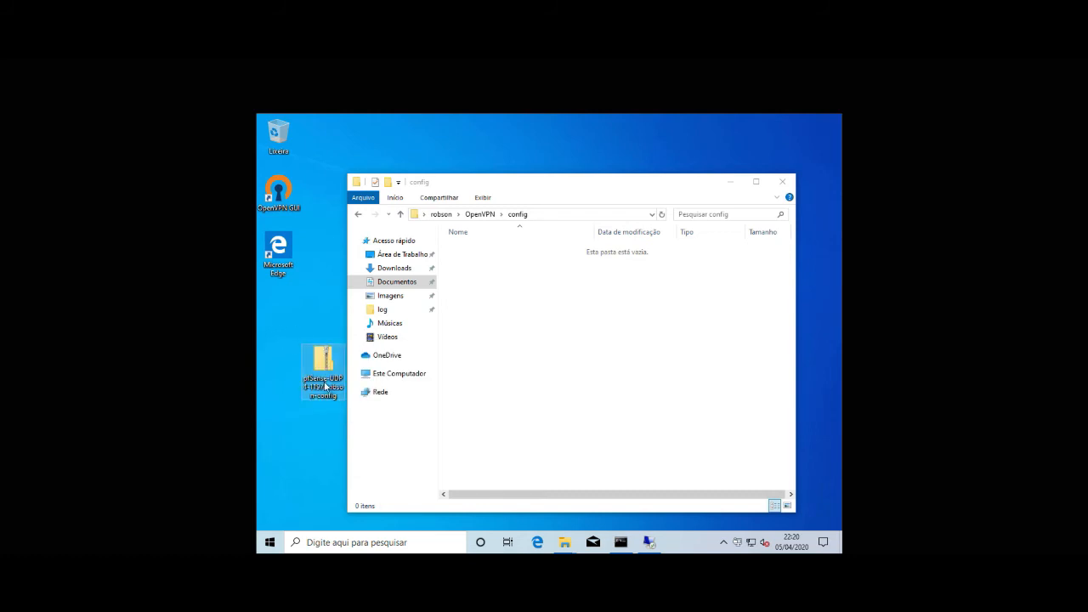
drag(324, 379, 280, 339)
drag(534, 179, 588, 142)
Step: Extract the zip's pfSense-UDP4-1197-robson folder to the desktop and check its three files
click(270, 322)
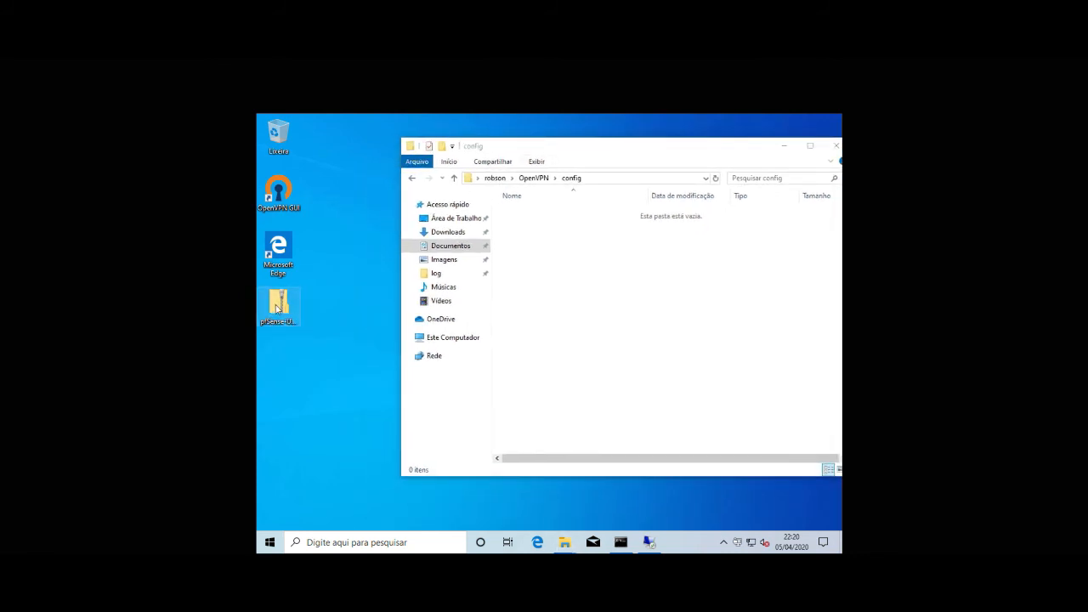
double_click(277, 308)
drag(408, 189, 334, 481)
drag(562, 130, 633, 114)
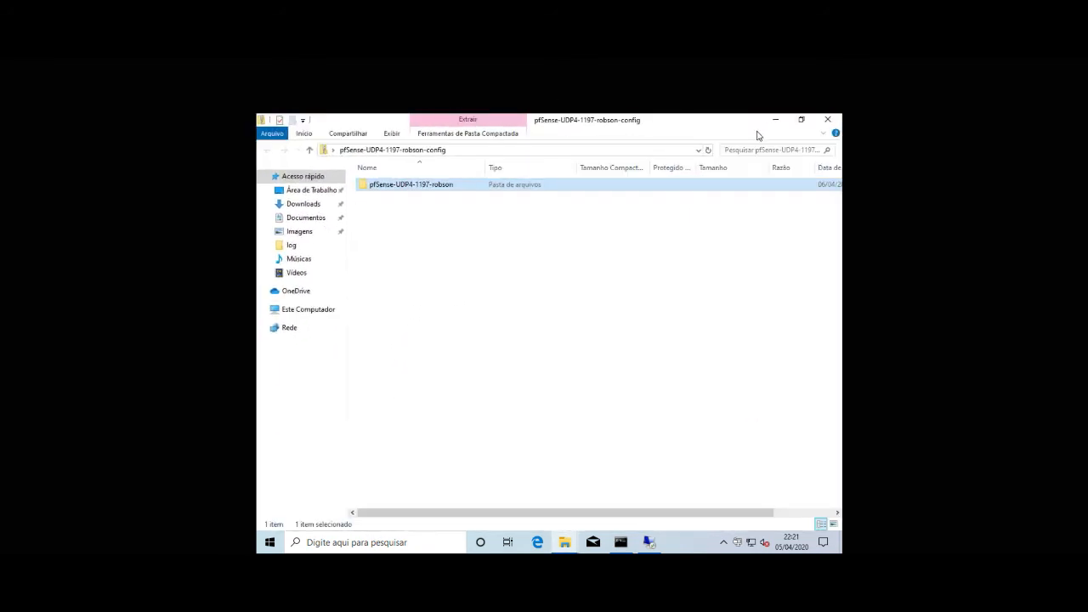
click(826, 120)
drag(323, 417, 296, 391)
double_click(279, 415)
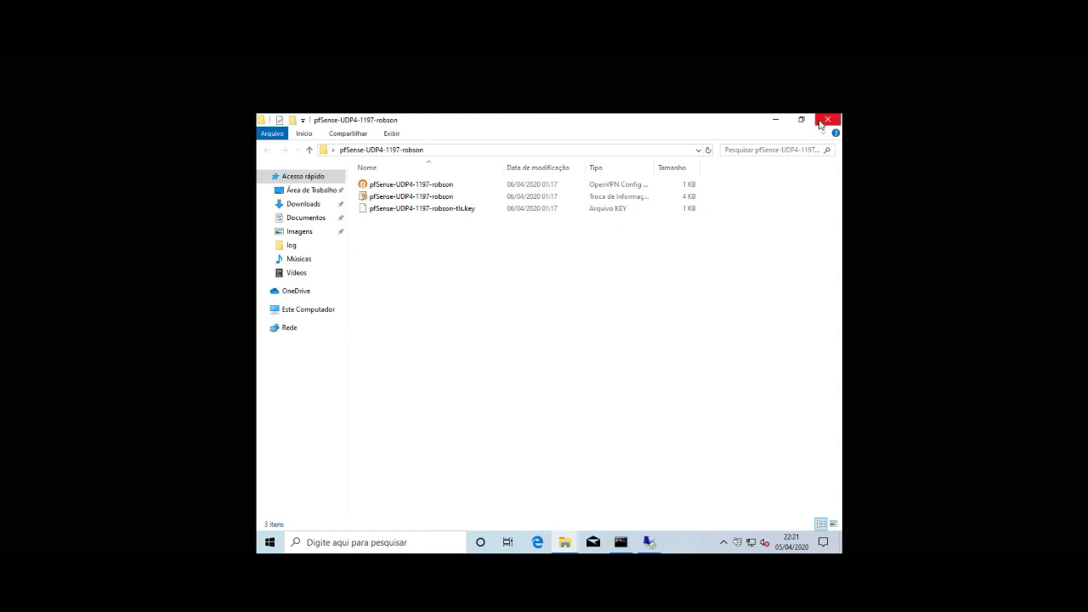
click(821, 125)
click(285, 196)
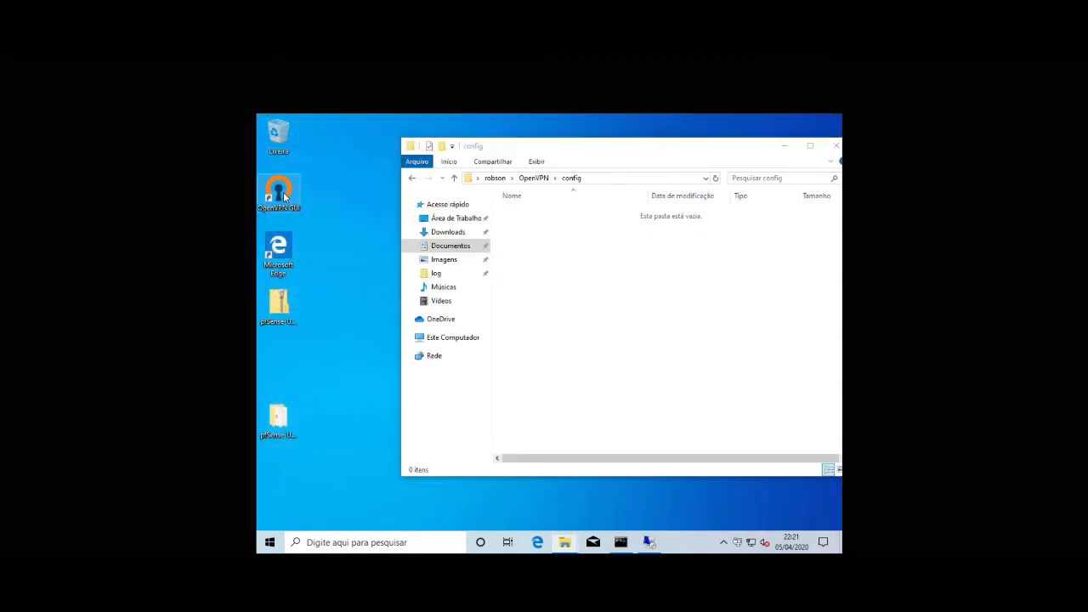
Step: Import the extracted folder's .ovpn file into OpenVPN GUI from the tray menu
right_click(741, 544)
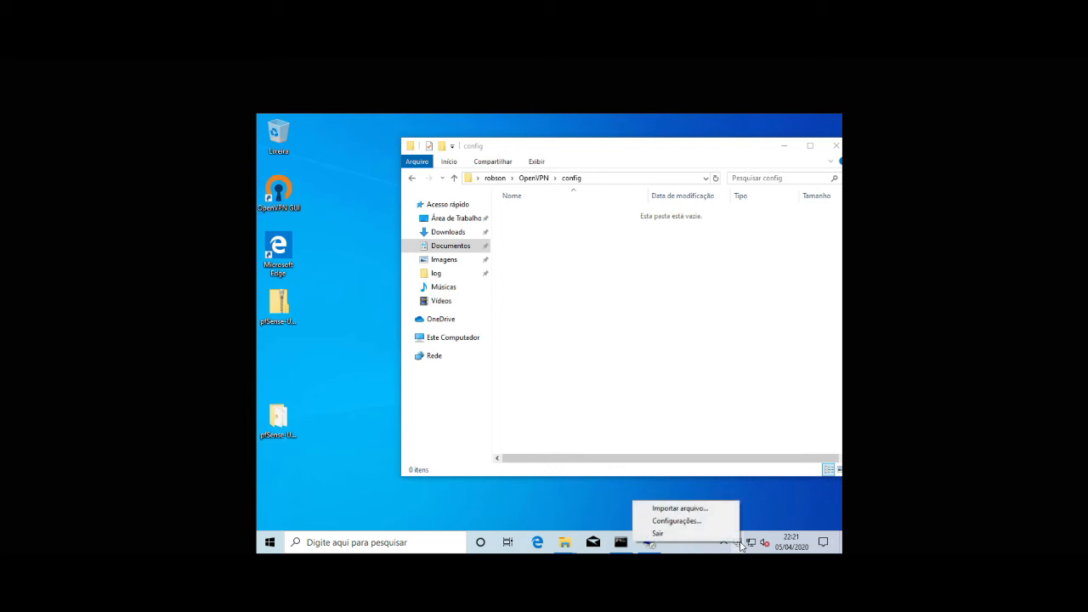
click(680, 508)
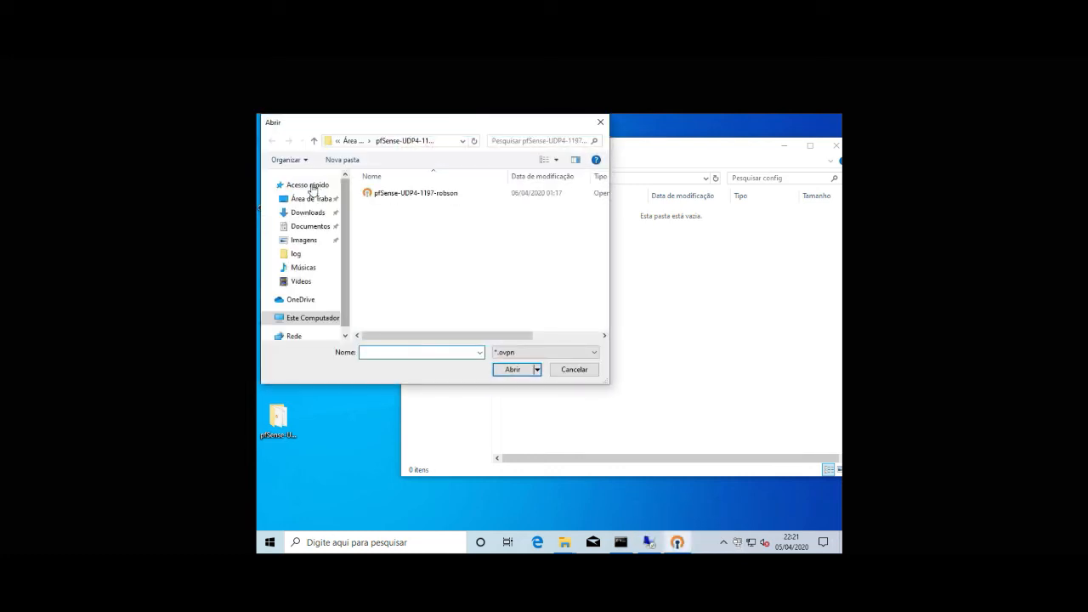
click(357, 142)
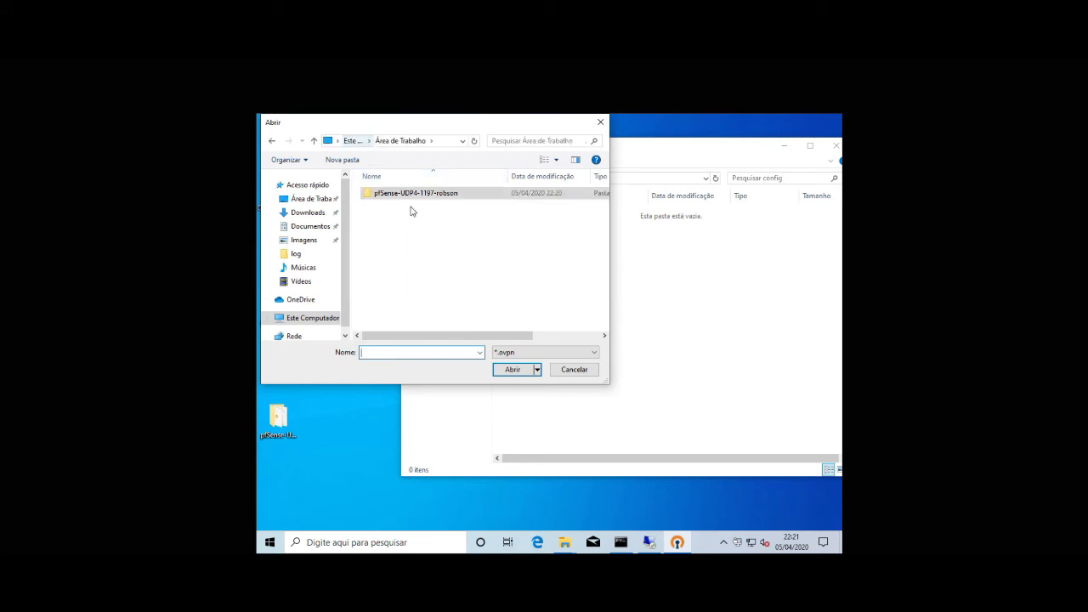
double_click(410, 198)
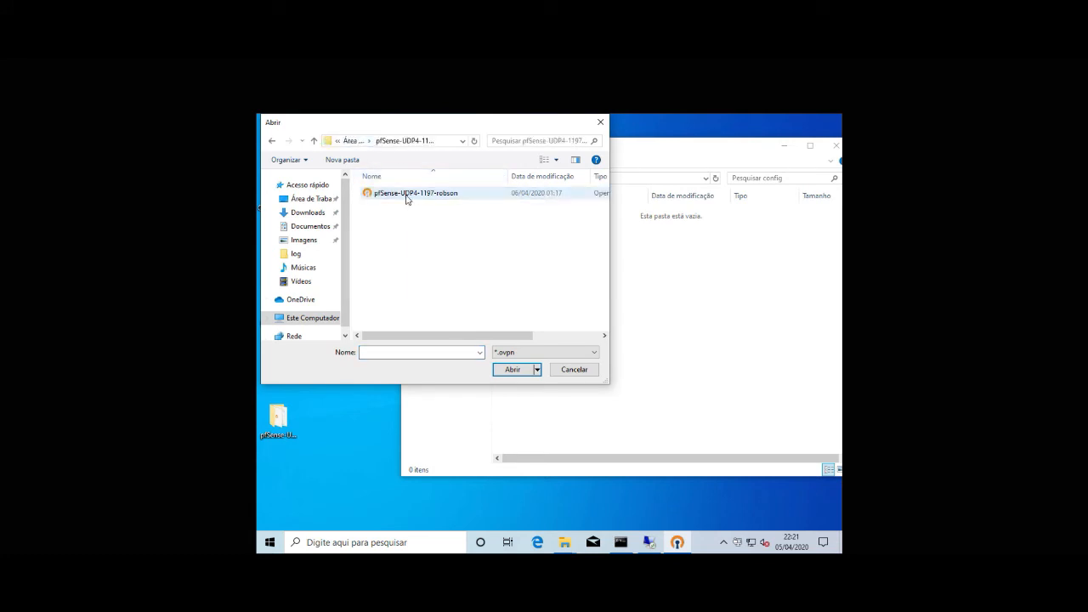
click(407, 198)
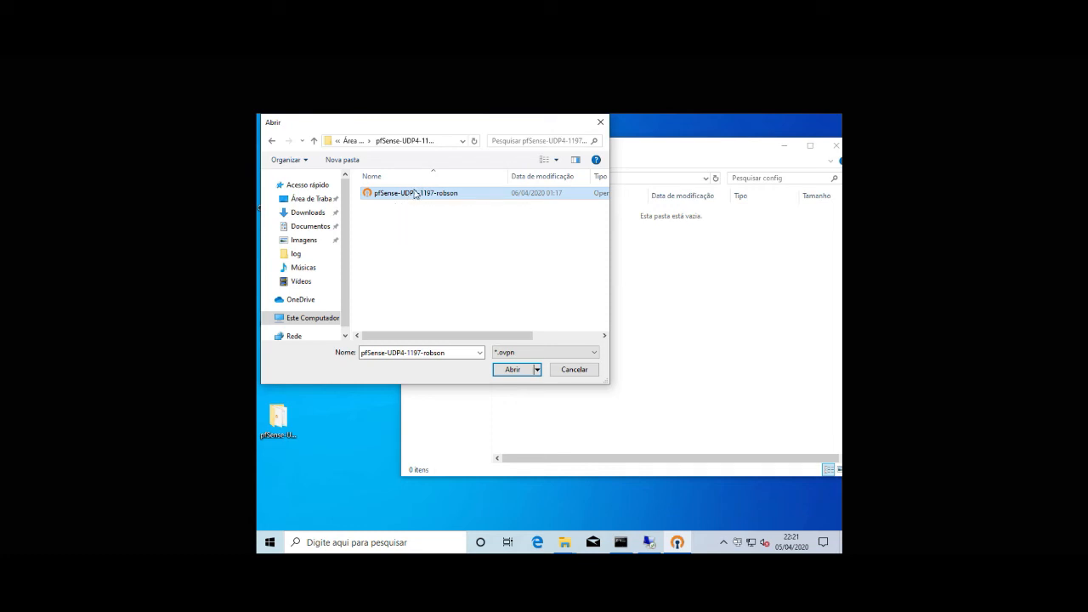
double_click(415, 194)
click(583, 363)
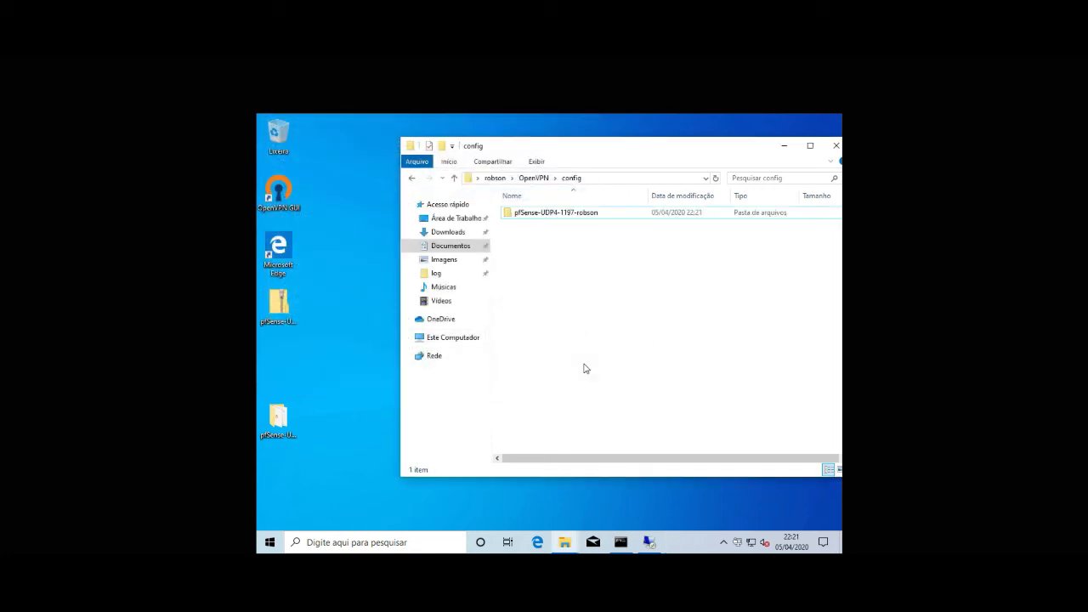
Step: Browse to %userprofile%\OpenVPN\config in File Explorer
click(600, 180)
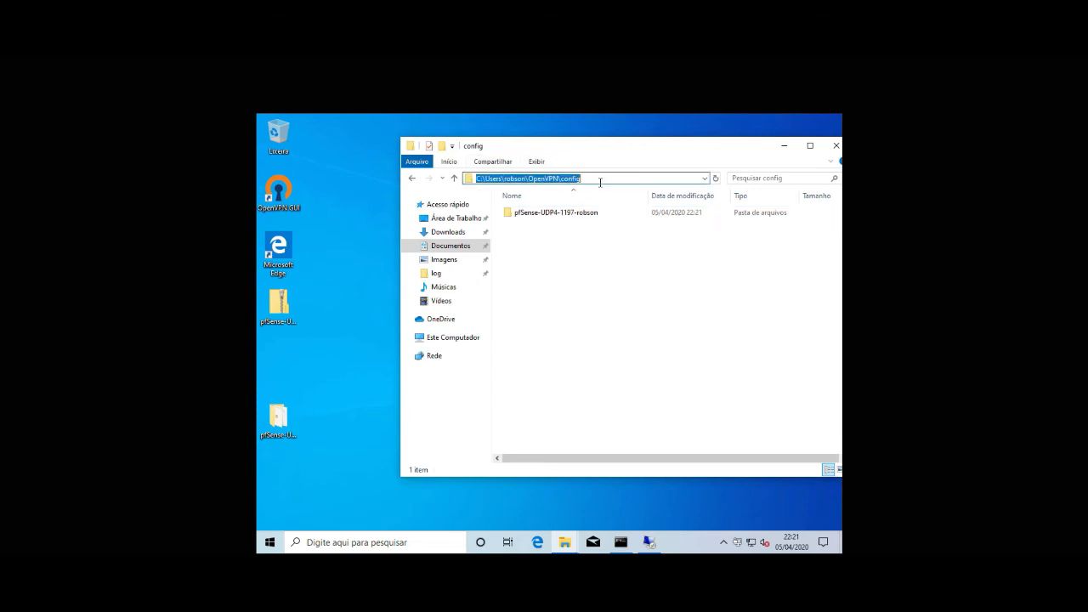
text(%)
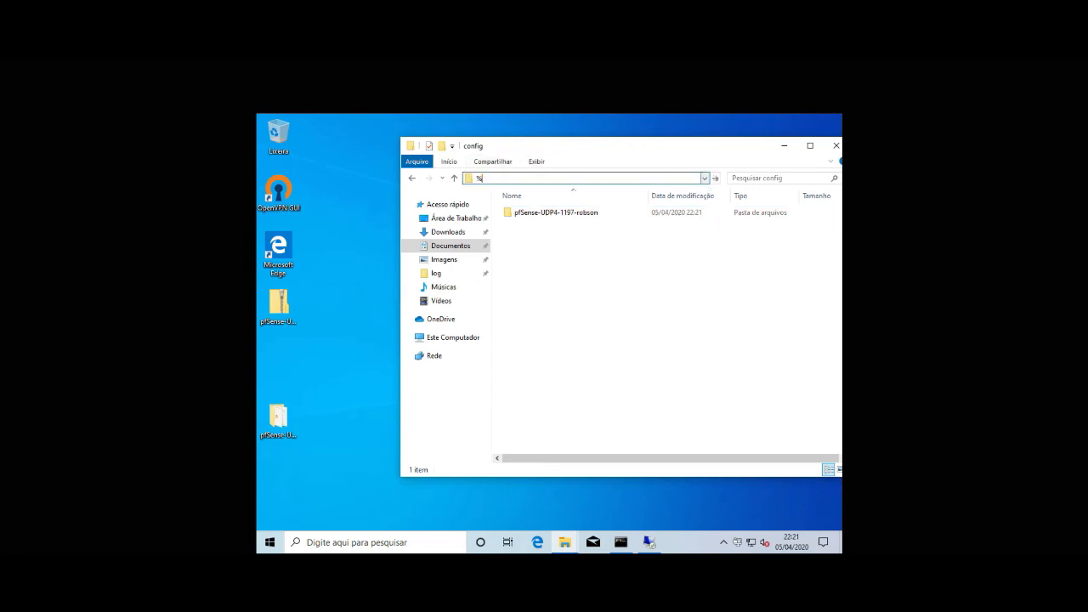
text(userprofile)
text(%)
key(Return)
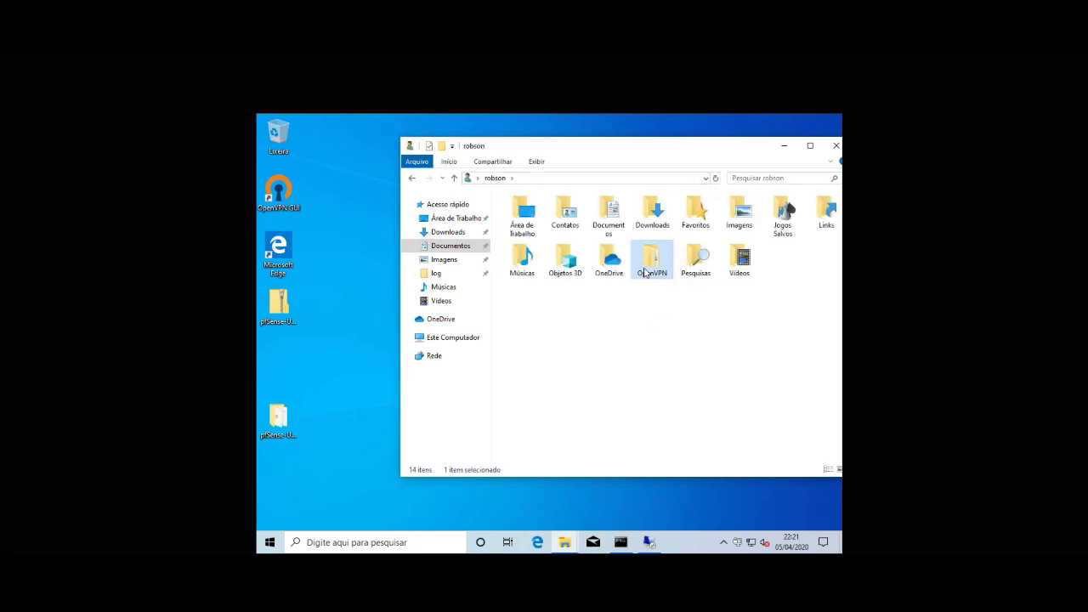
double_click(645, 272)
double_click(550, 212)
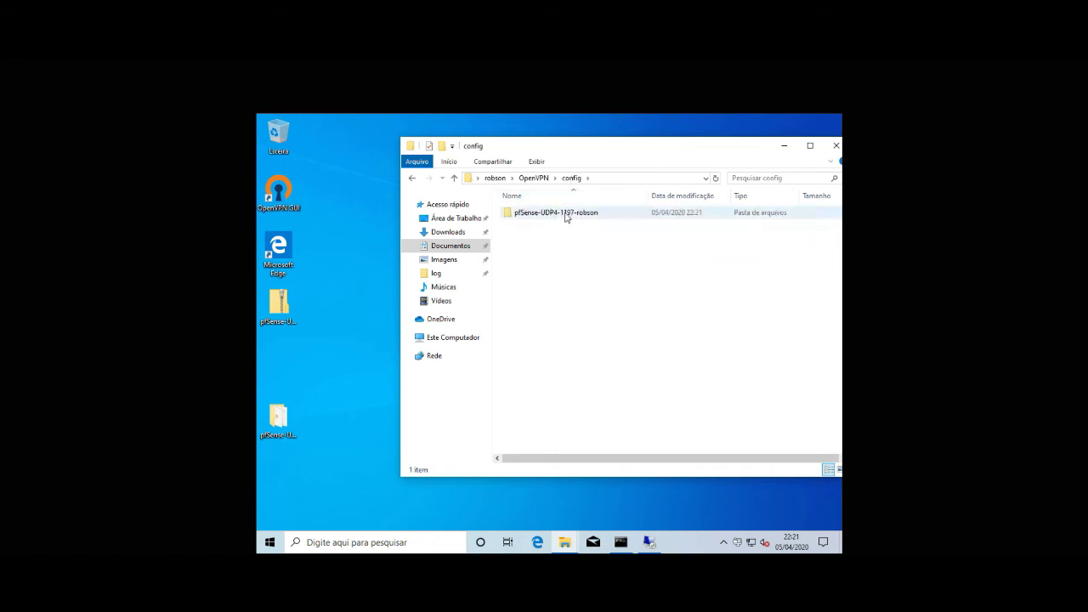
Step: Open the imported profile folder and view its .ovpn file in Notepad
click(558, 218)
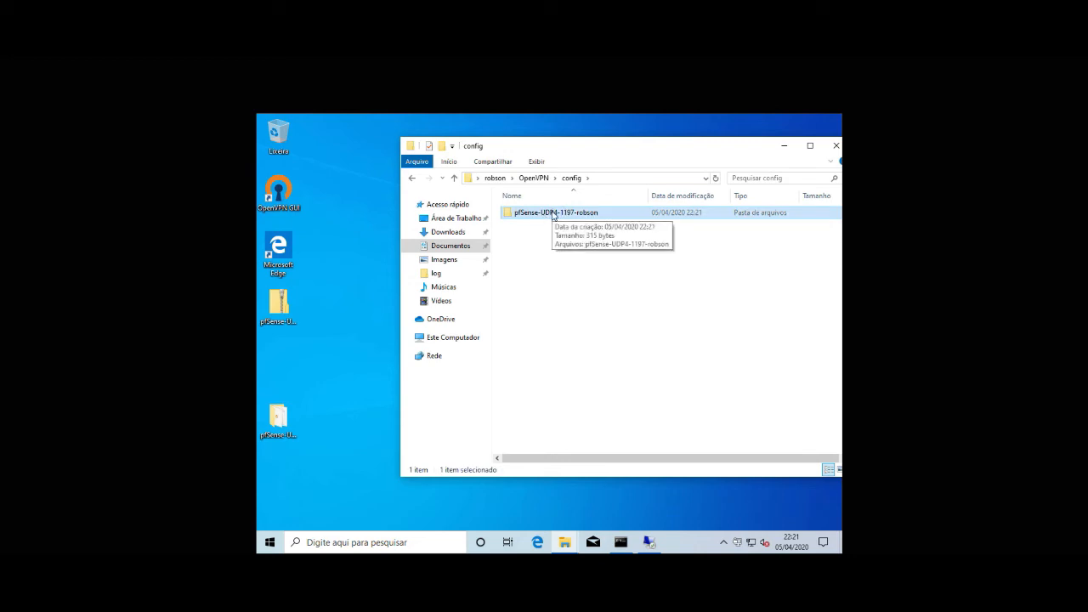
double_click(553, 215)
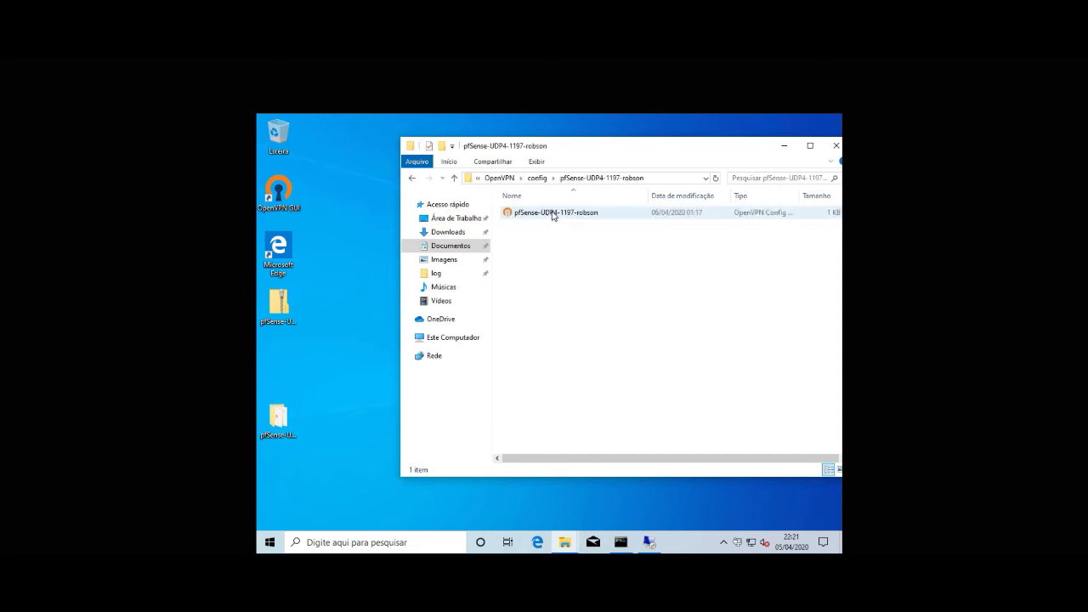
right_click(554, 215)
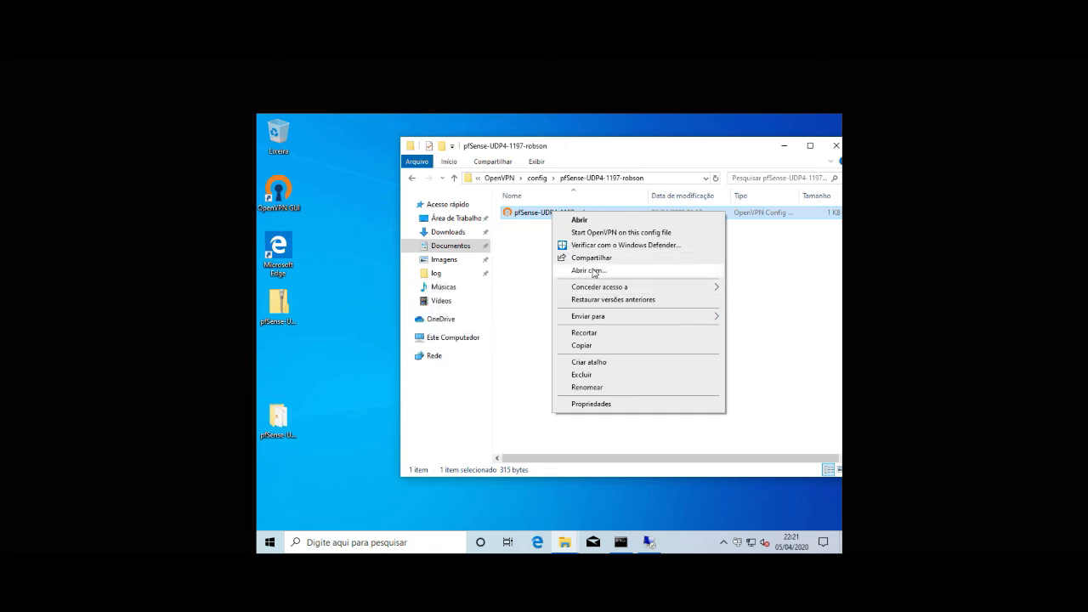
click(594, 272)
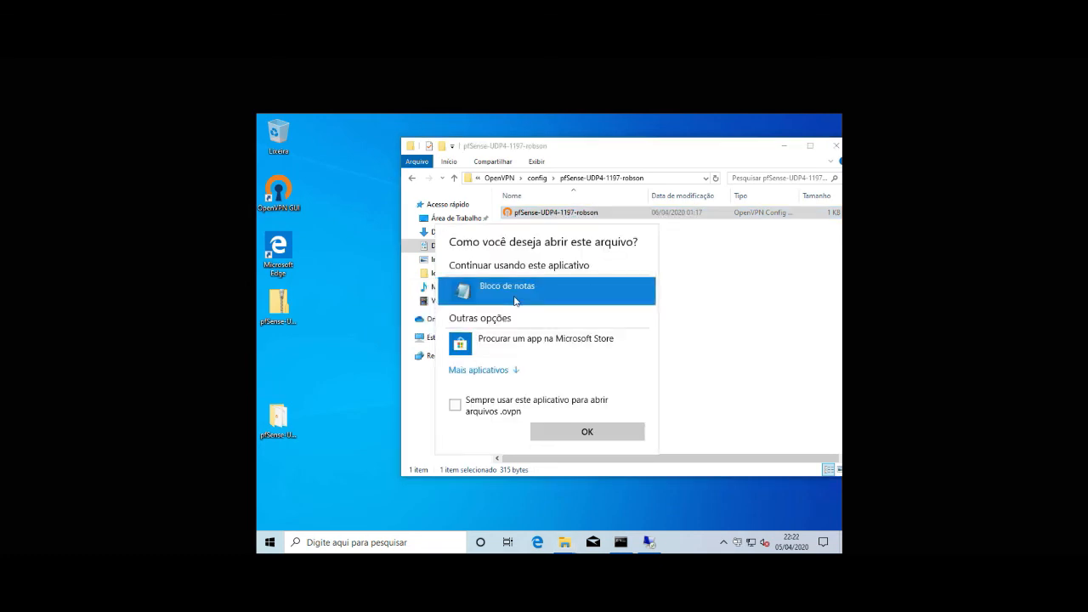
double_click(514, 293)
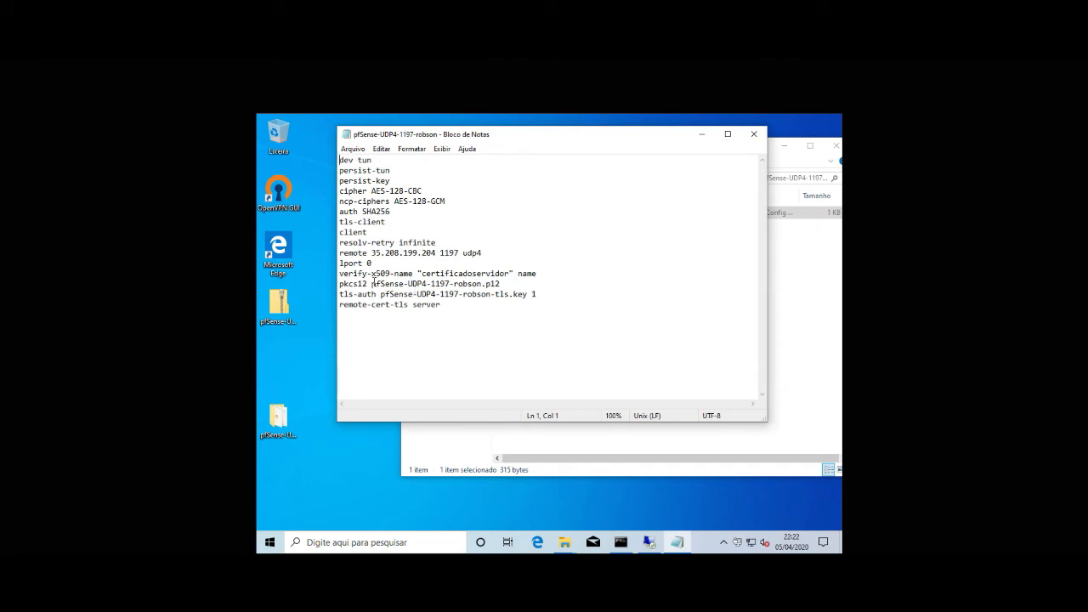
Step: Highlight the pkcs12 and tls-auth file references, then close Notepad
drag(354, 283, 513, 283)
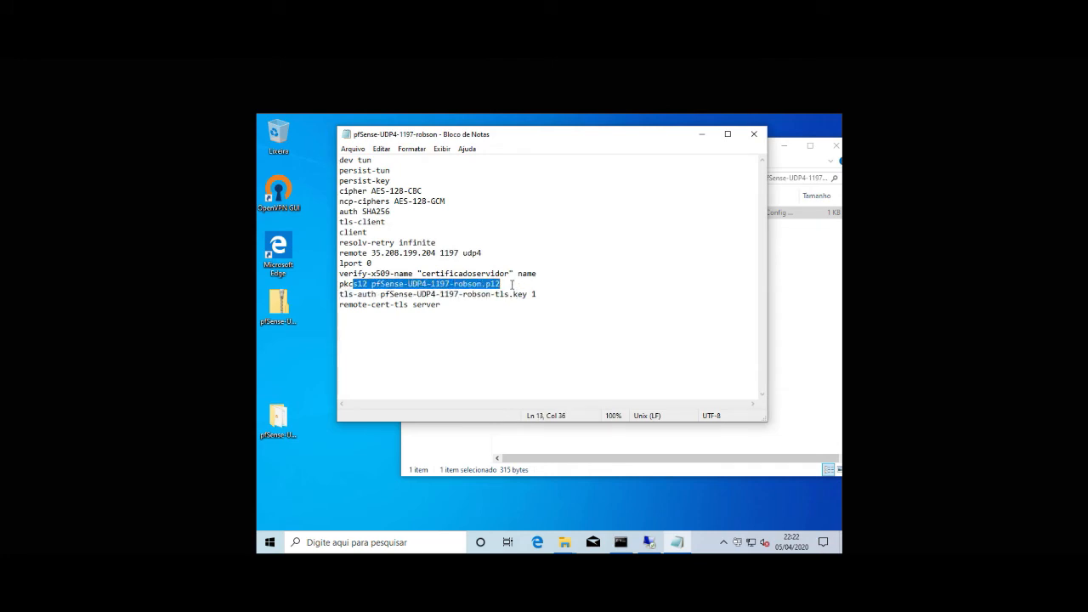
click(349, 294)
drag(406, 297, 538, 294)
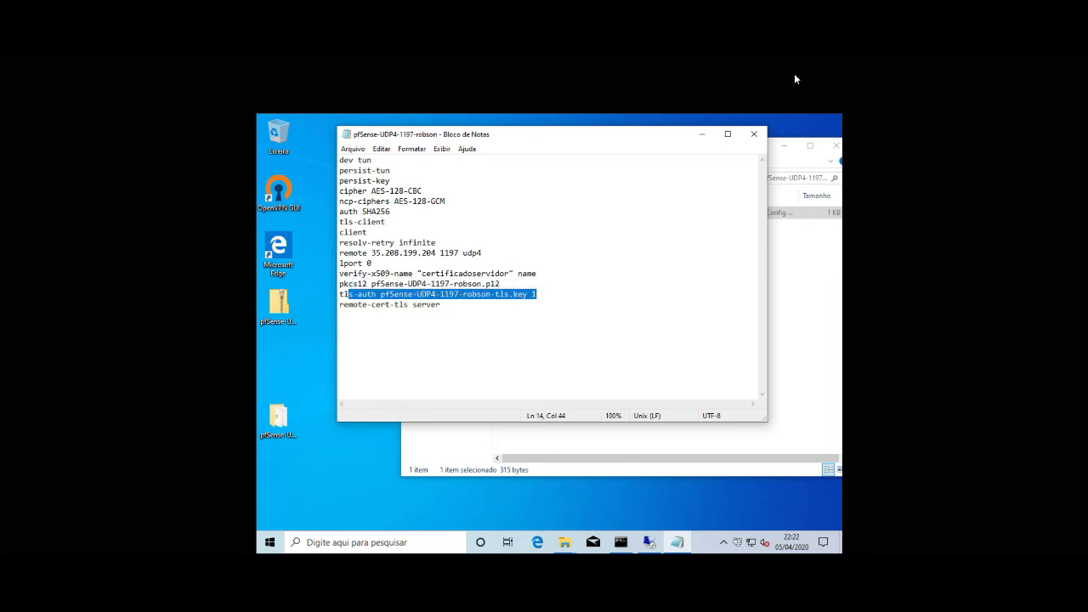
click(754, 134)
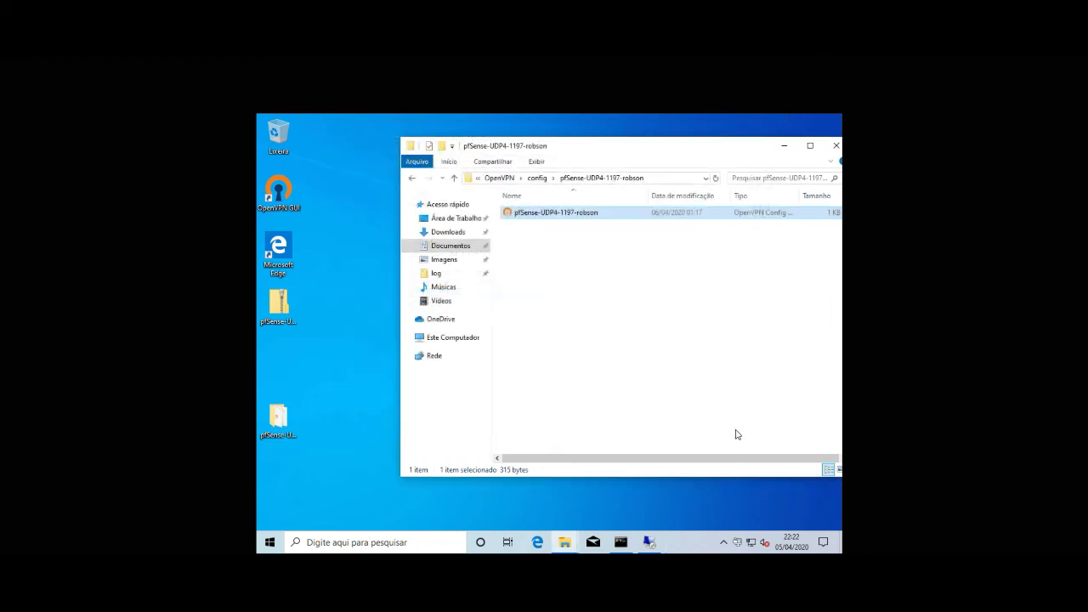
Step: Try connecting the pfSense profile and find the missing tls key error in the log
right_click(737, 541)
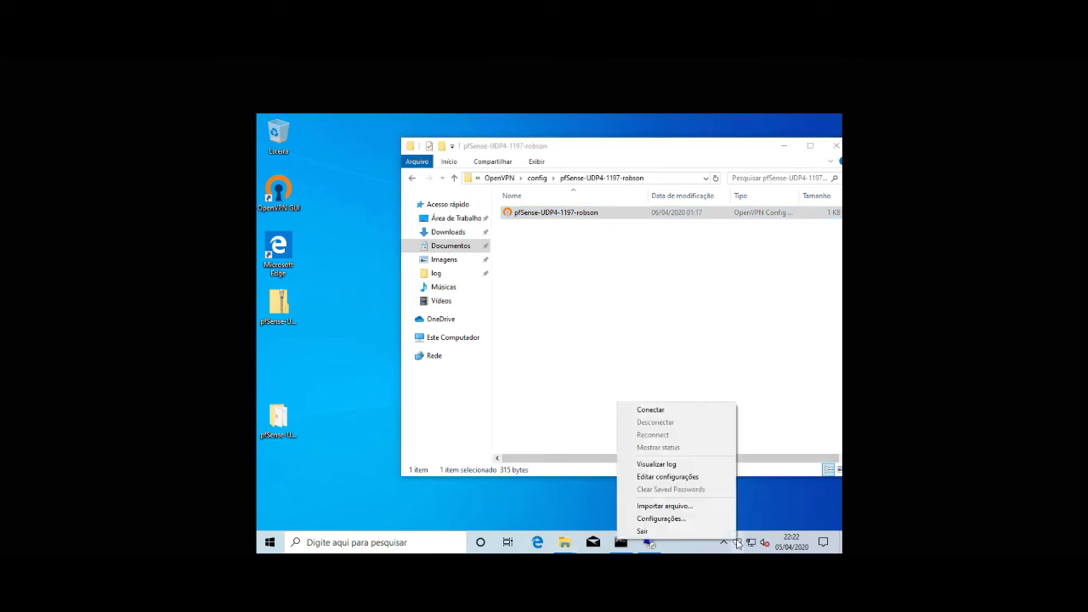
click(677, 411)
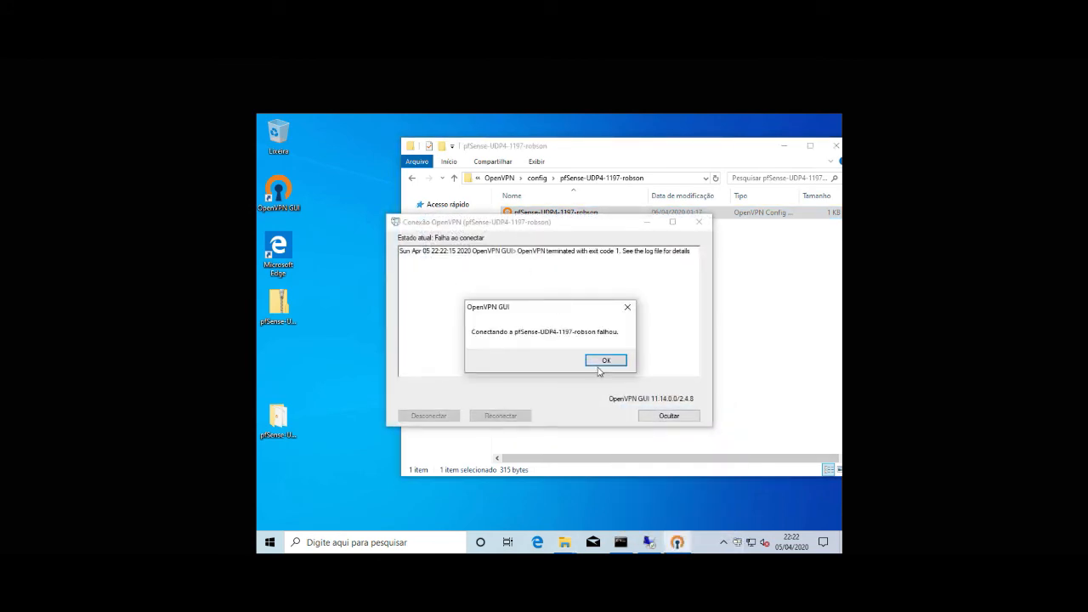
click(603, 363)
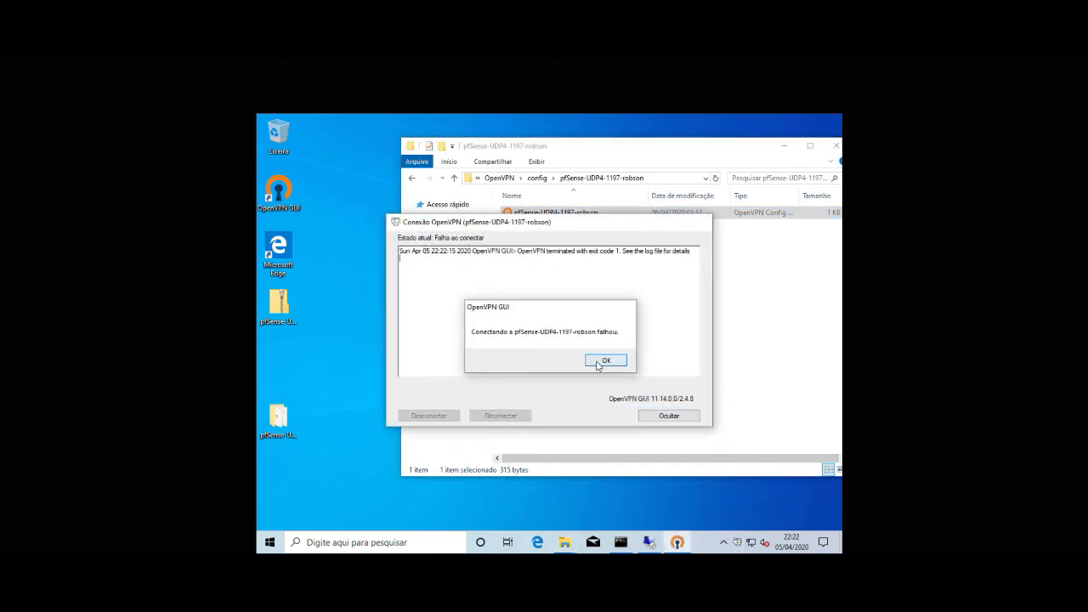
right_click(739, 545)
click(700, 463)
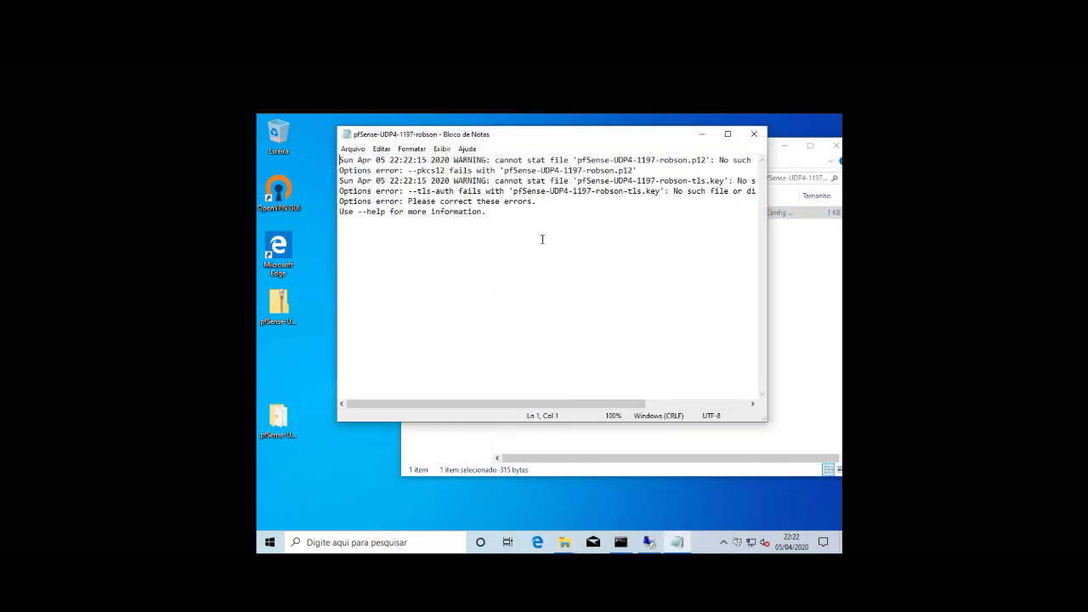
drag(586, 181, 714, 191)
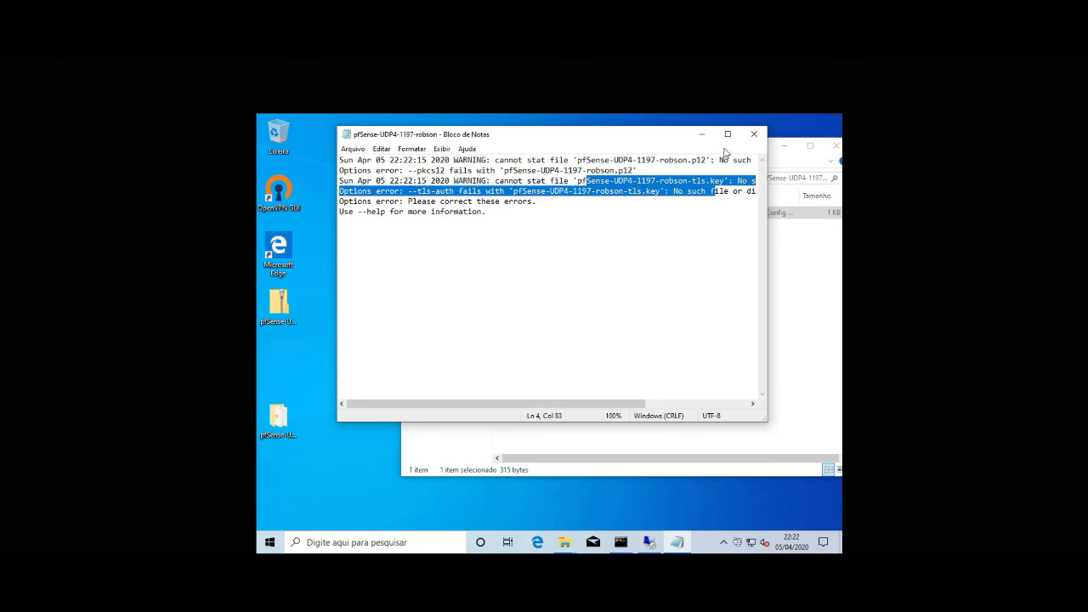
click(754, 134)
Step: Copy the .p12 certificate and tls.key from the desktop folder into the profile folder
double_click(276, 414)
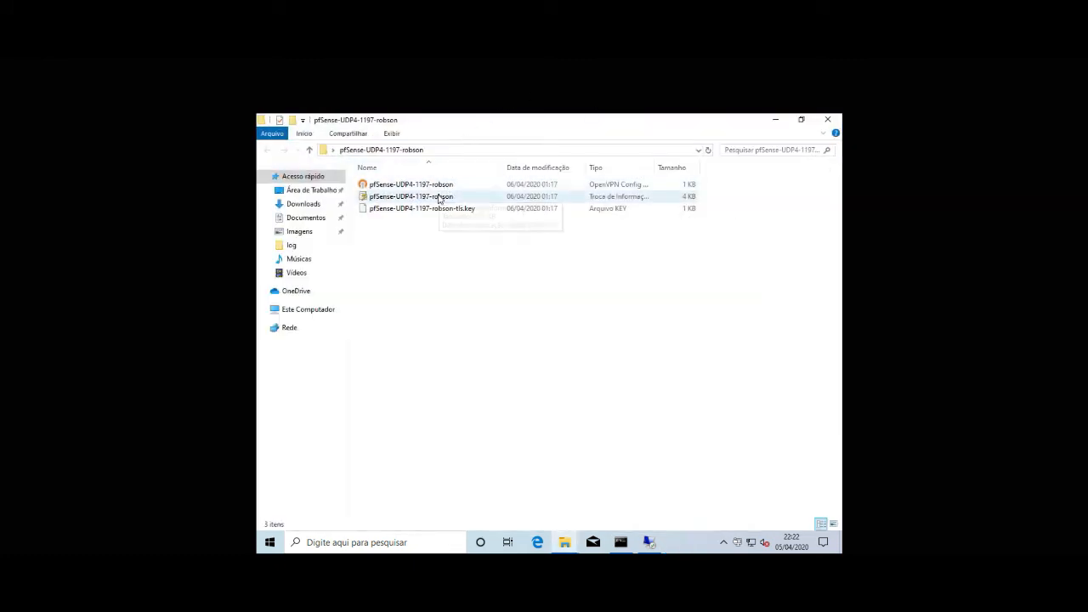
click(437, 198)
ctrl+click(441, 209)
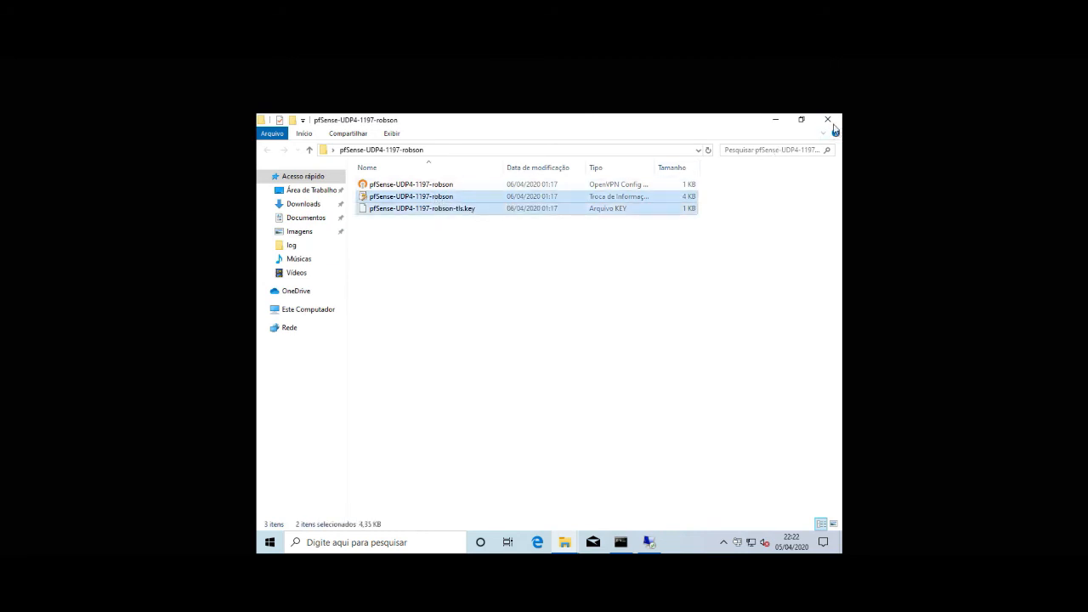
click(775, 119)
right_click(663, 324)
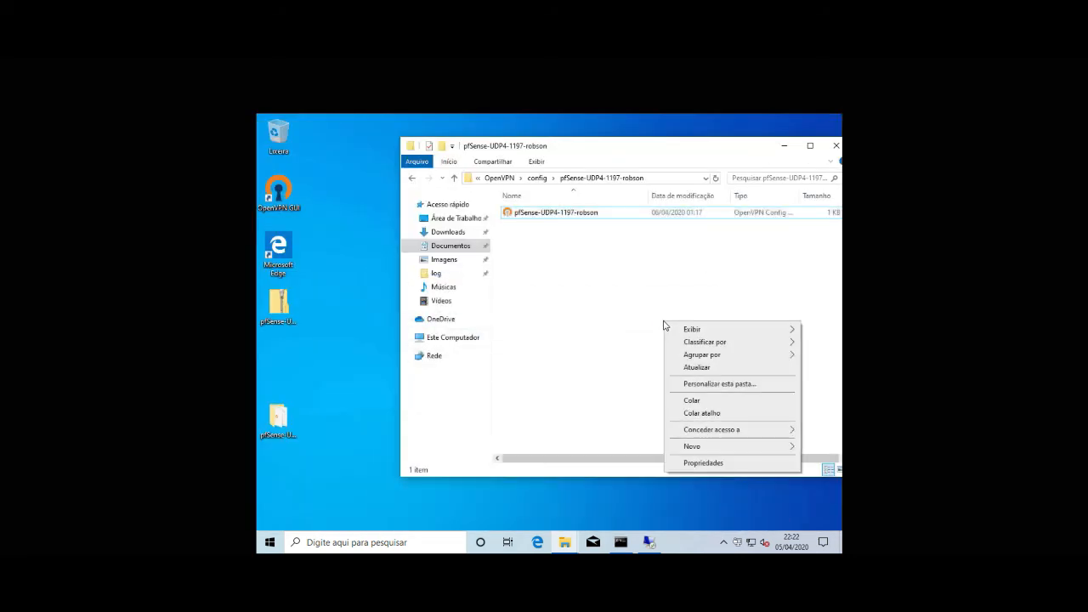
right_click(575, 255)
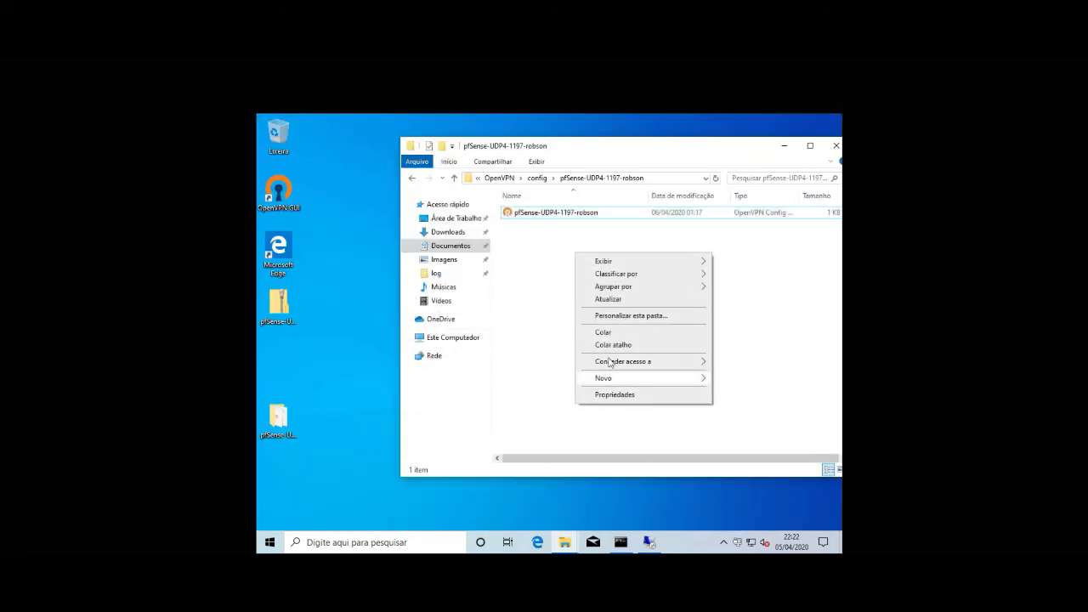
click(605, 333)
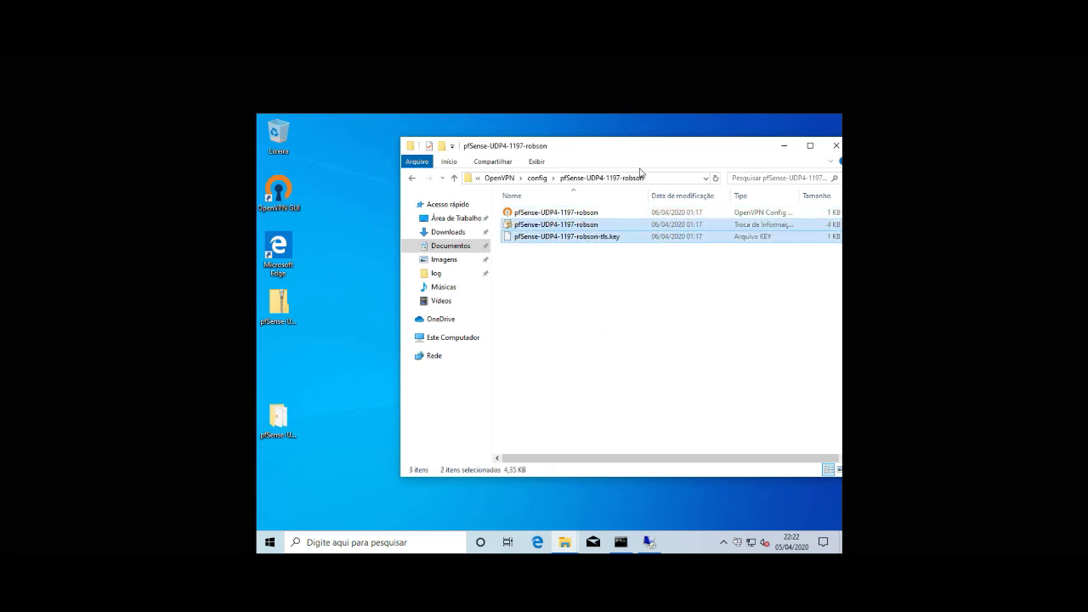
click(645, 302)
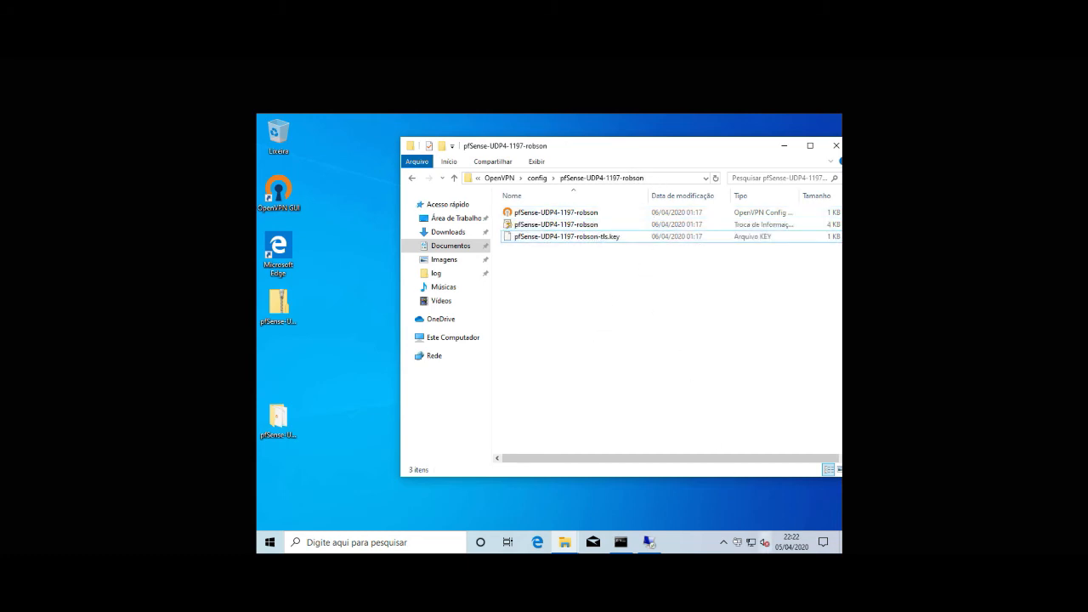
right_click(737, 542)
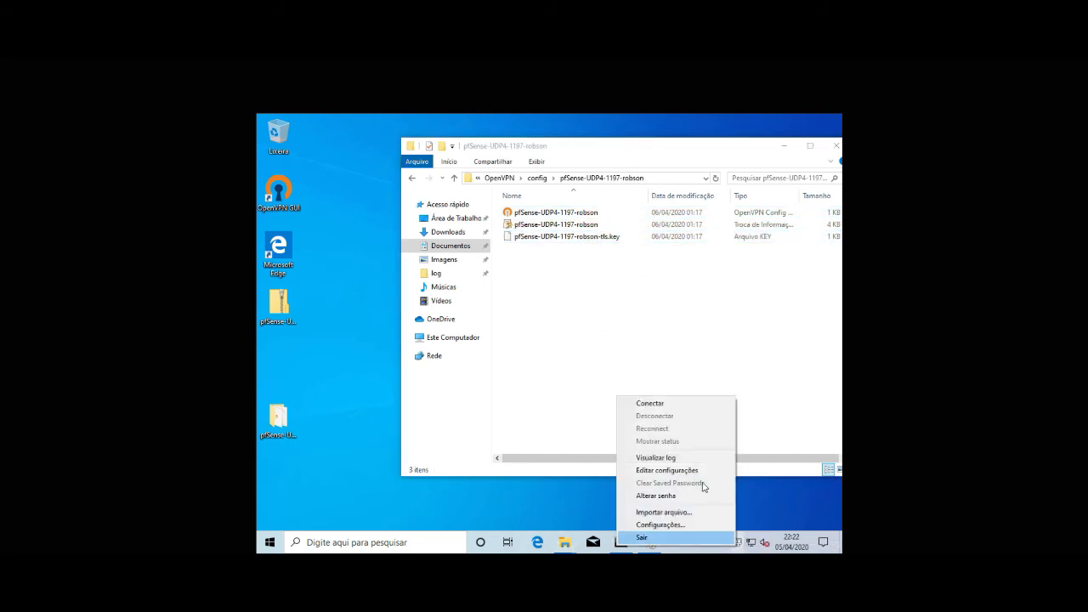
Step: Connect the pfSense-UDP4-1197-robson profile, getting IP 172.1.0.2, then bring up Command Prompt
click(671, 403)
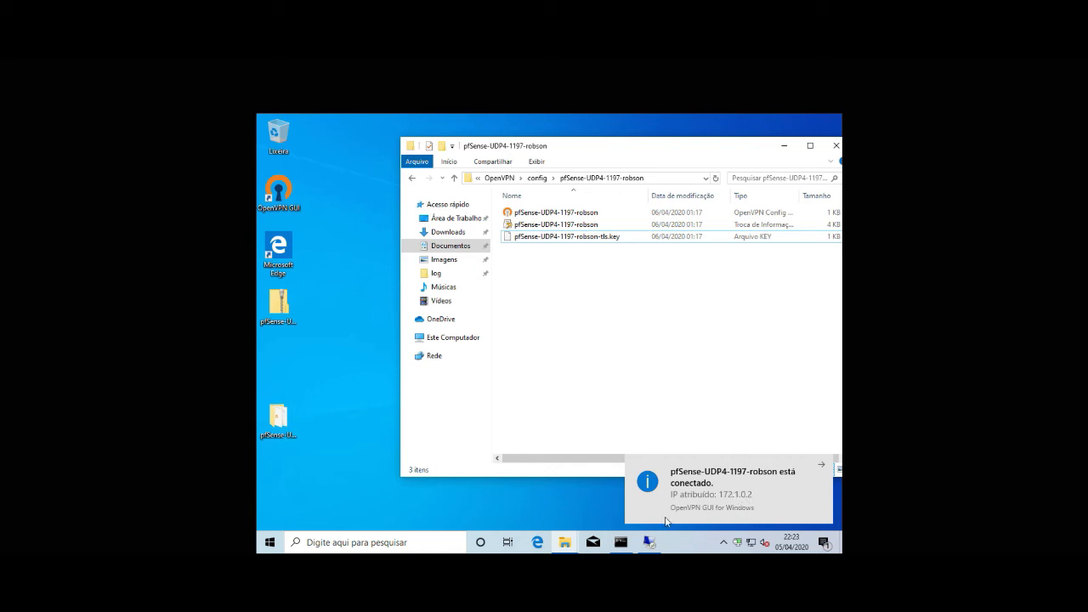
click(622, 544)
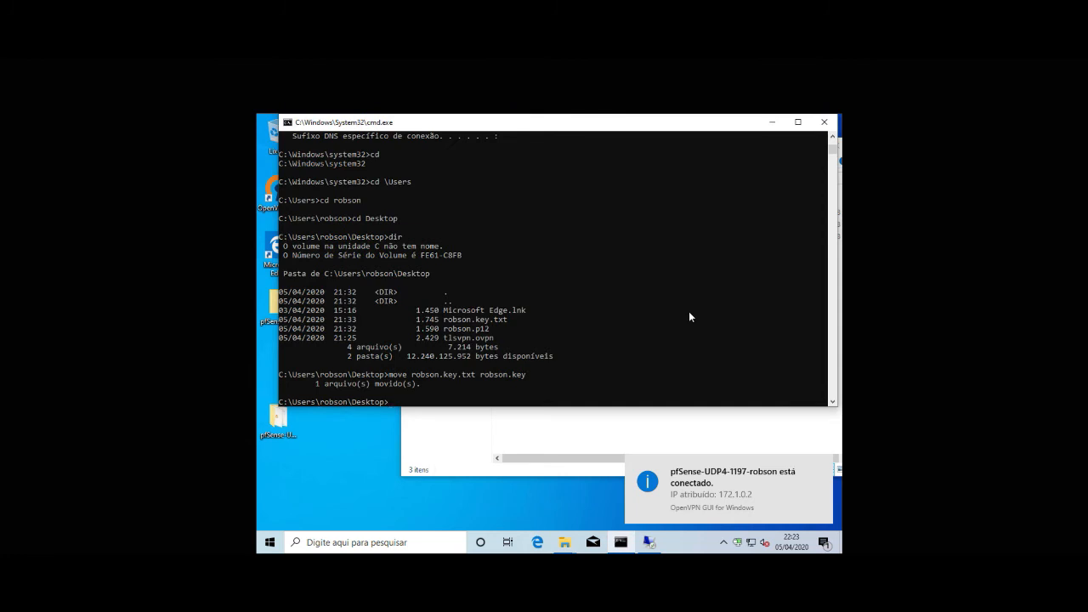
Step: Run ipconfig and route print to confirm 172.1.0.2 and routes, then enter a trace to 192.168.0.10
text(ipconfig)
key(Return)
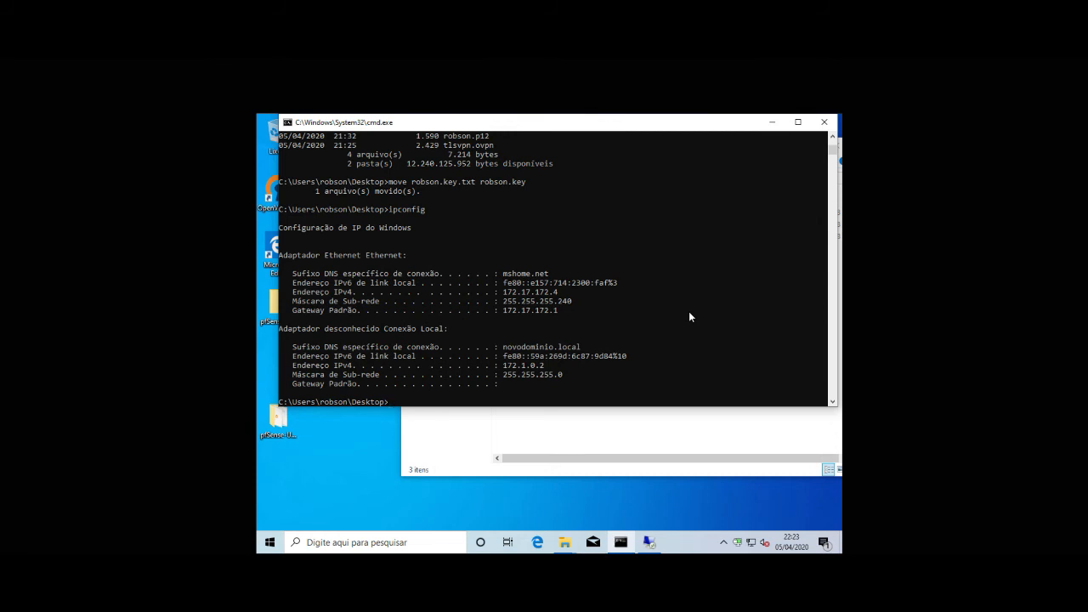
text(rotue)
key(BackSpace)
key(BackSpace)
key(BackSpace)
key(BackSpace)
text(ute print)
key(Return)
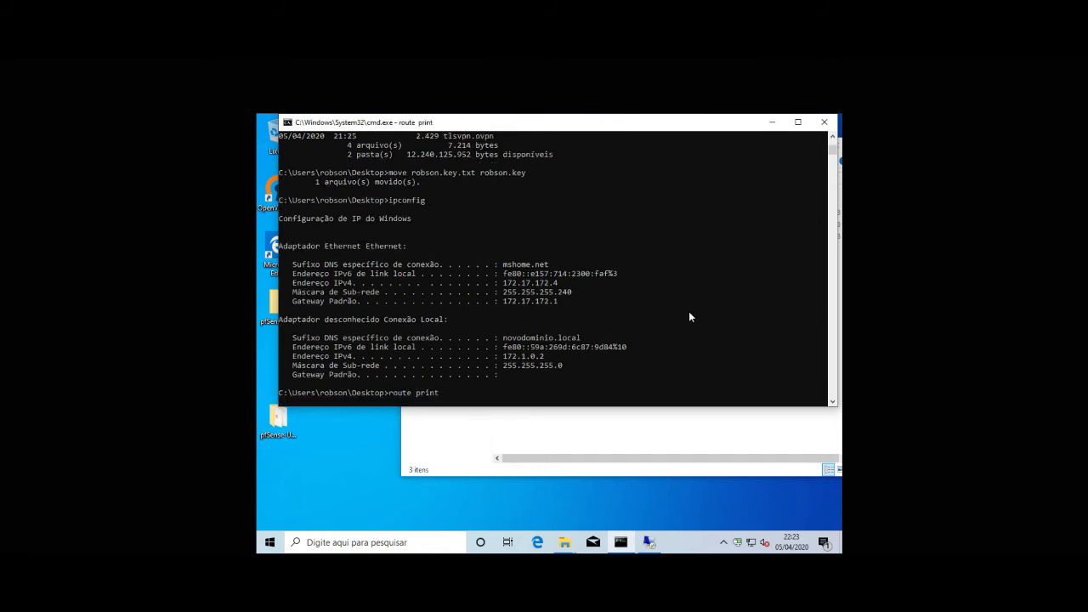
scroll(567, 267, up, 4)
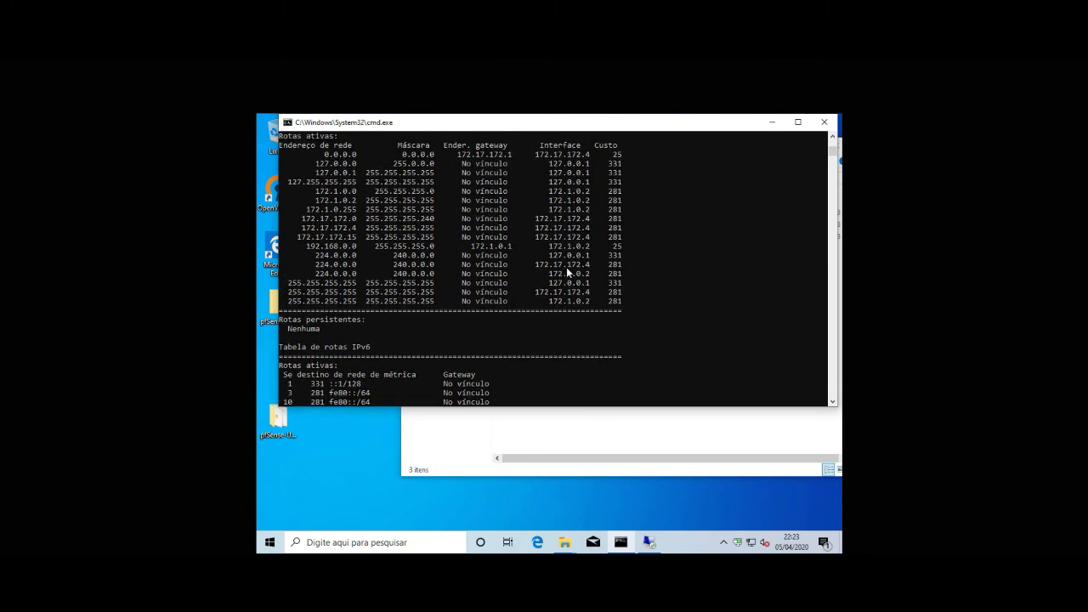
scroll(566, 267, up, 1)
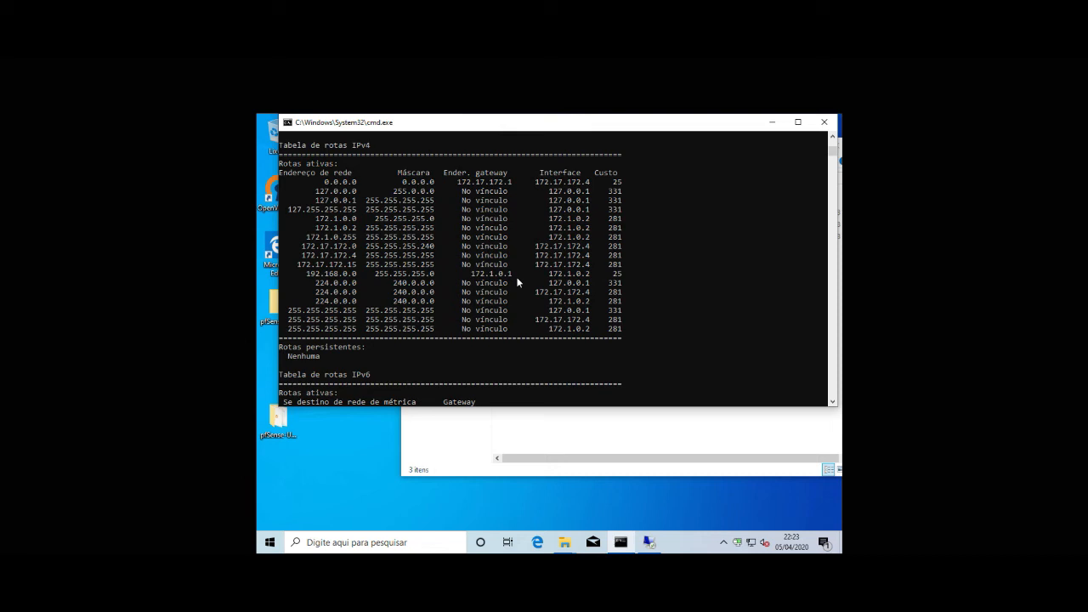
key(Return)
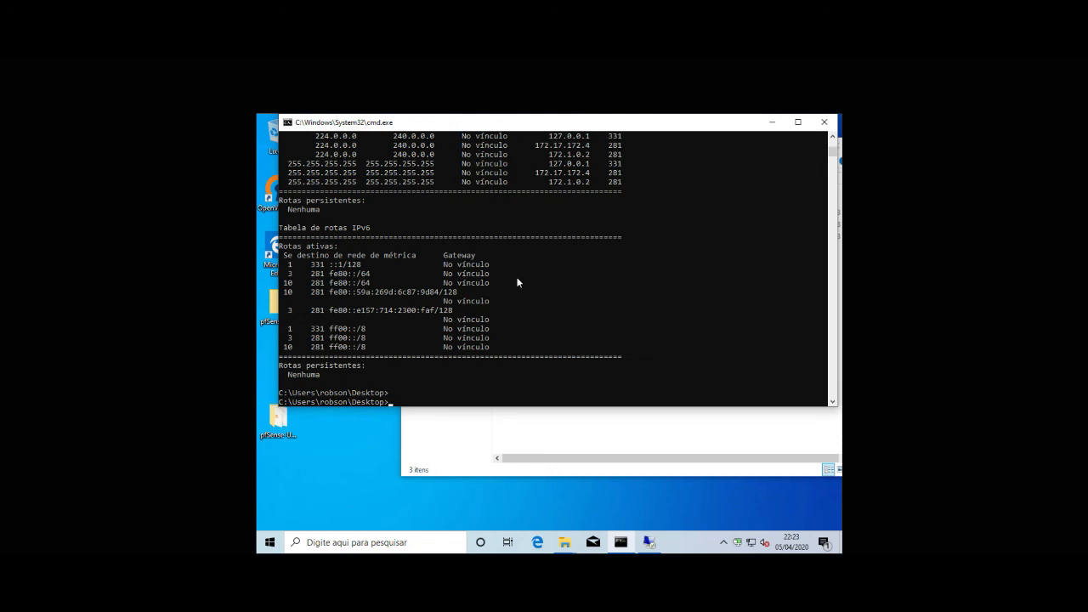
text(tracerte 192.168.0.10)
Step: Trace to 192.168.0.10, cancel after three timed-out hops, and return to the remote session
key(Return)
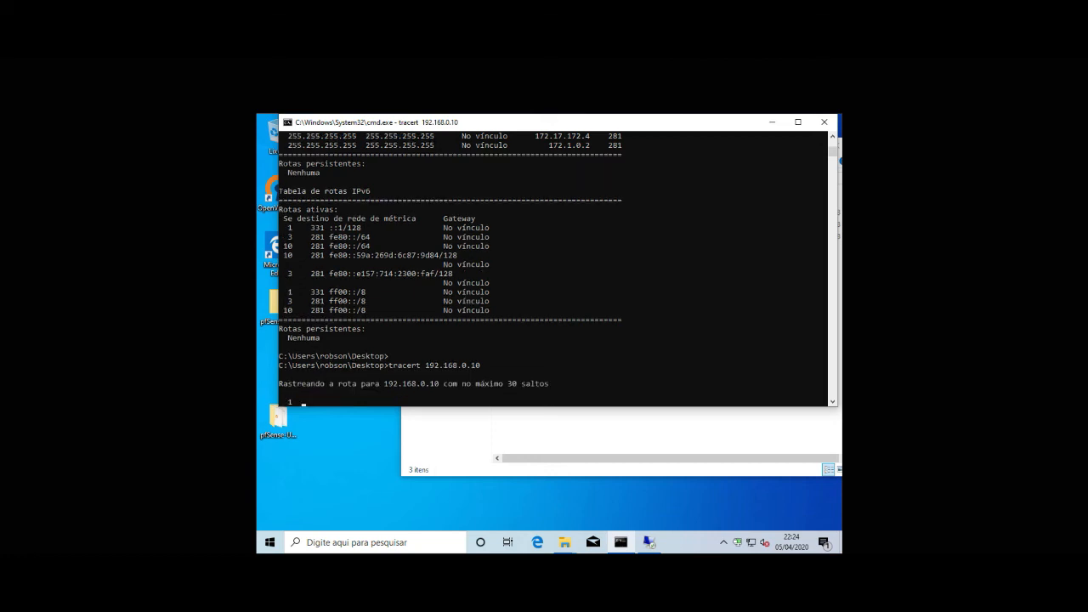
click(505, 311)
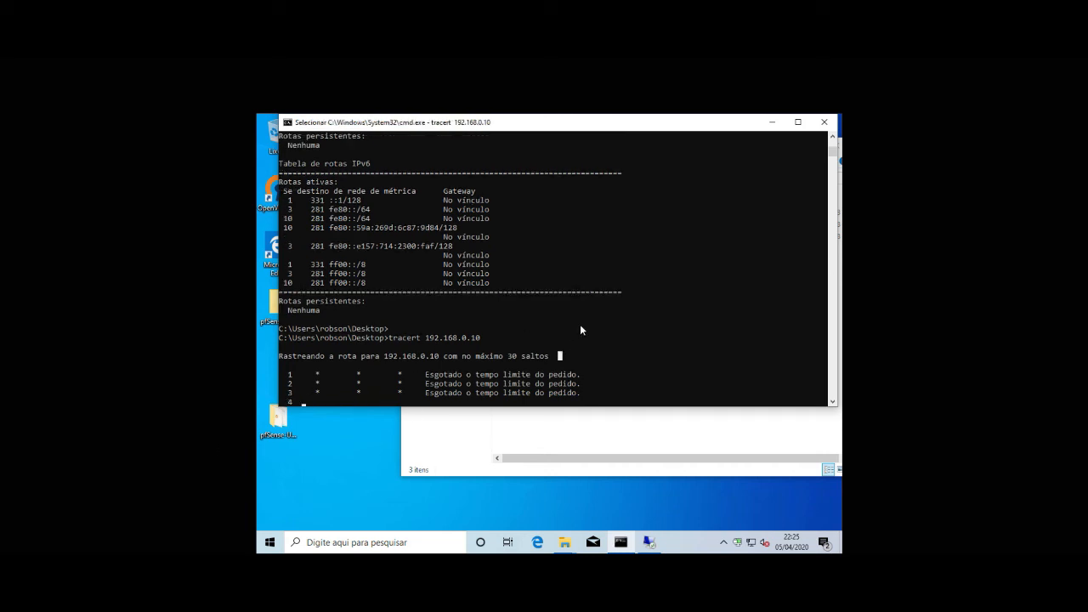
key(ctrl+c)
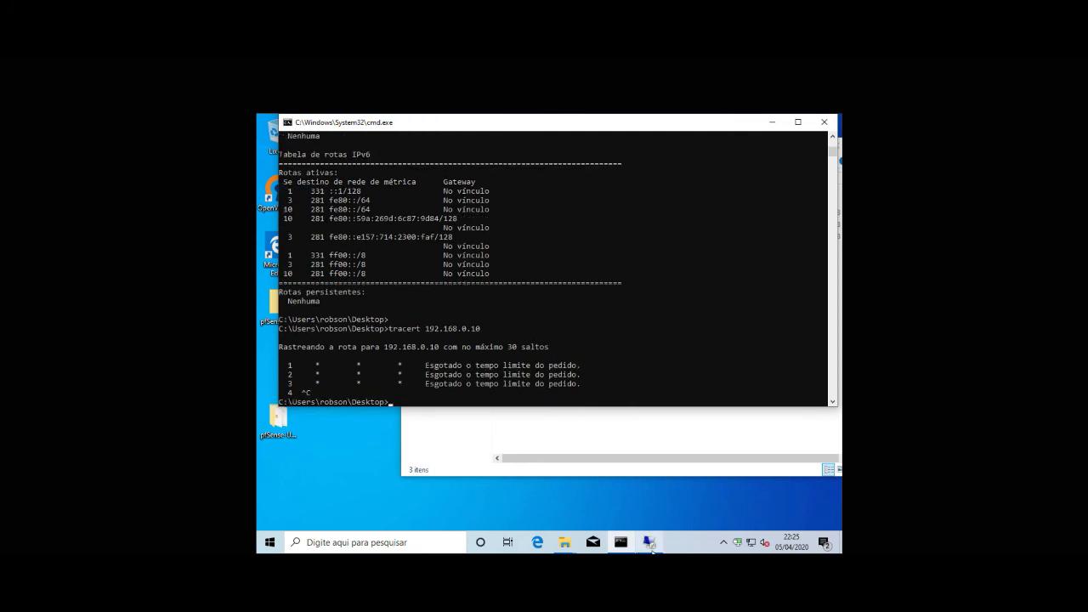
click(649, 544)
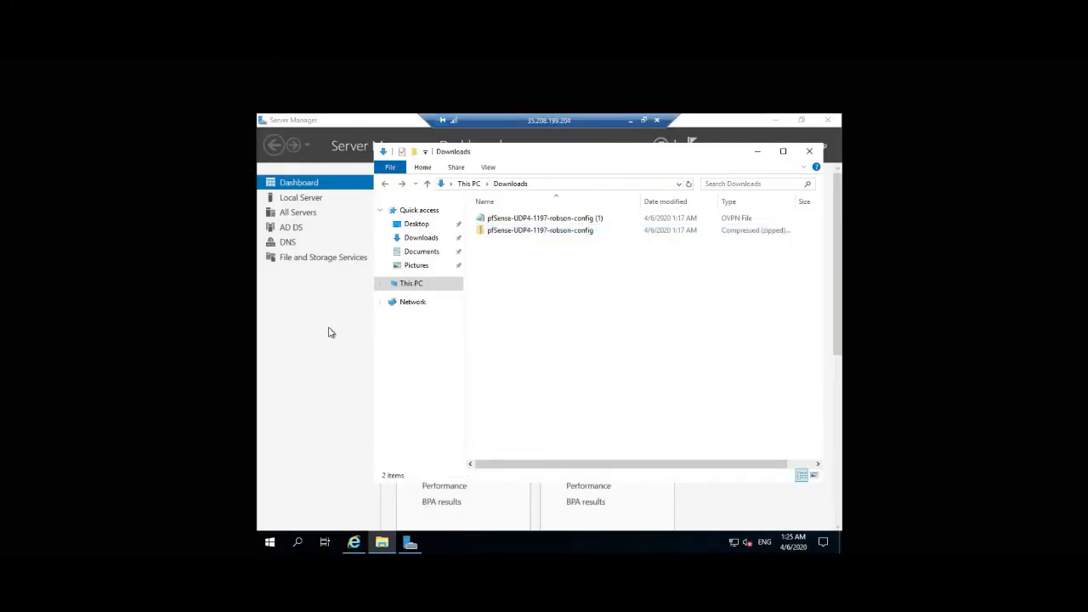
Step: Go to the pfSense Firewall > Rules page for the OpenVPN interface
click(353, 542)
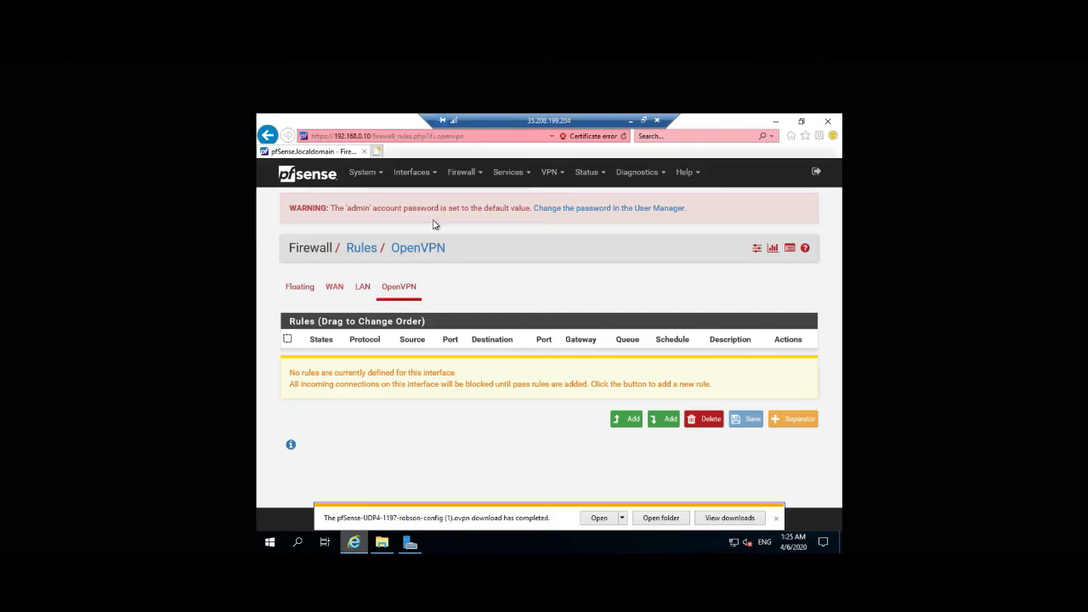
click(417, 248)
click(466, 173)
click(463, 234)
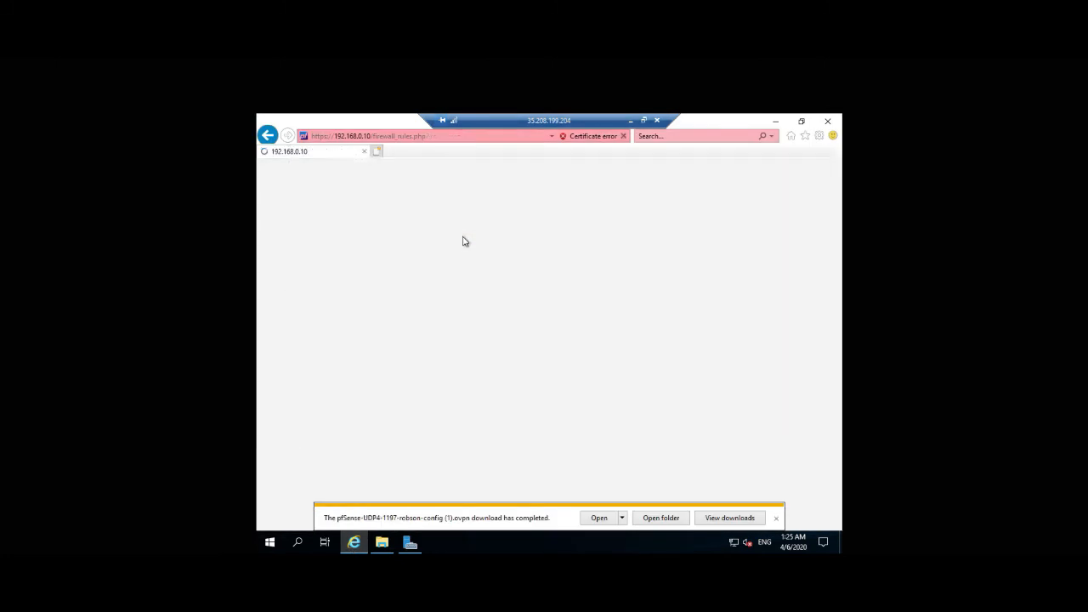
click(401, 289)
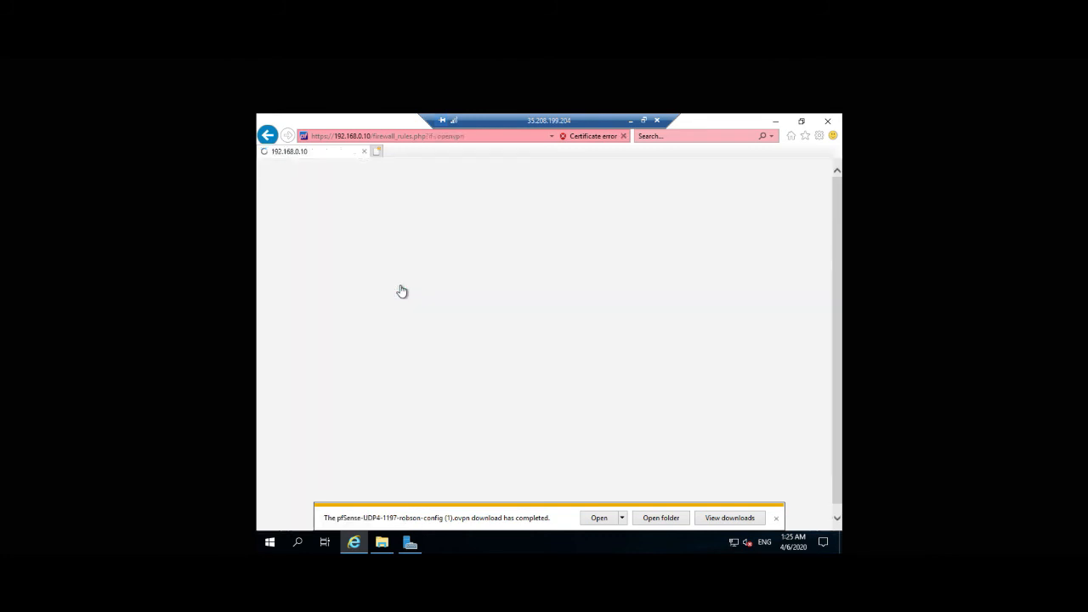
Step: Add an OpenVPN pass rule with protocol Any, save it, and apply the firewall changes
click(633, 423)
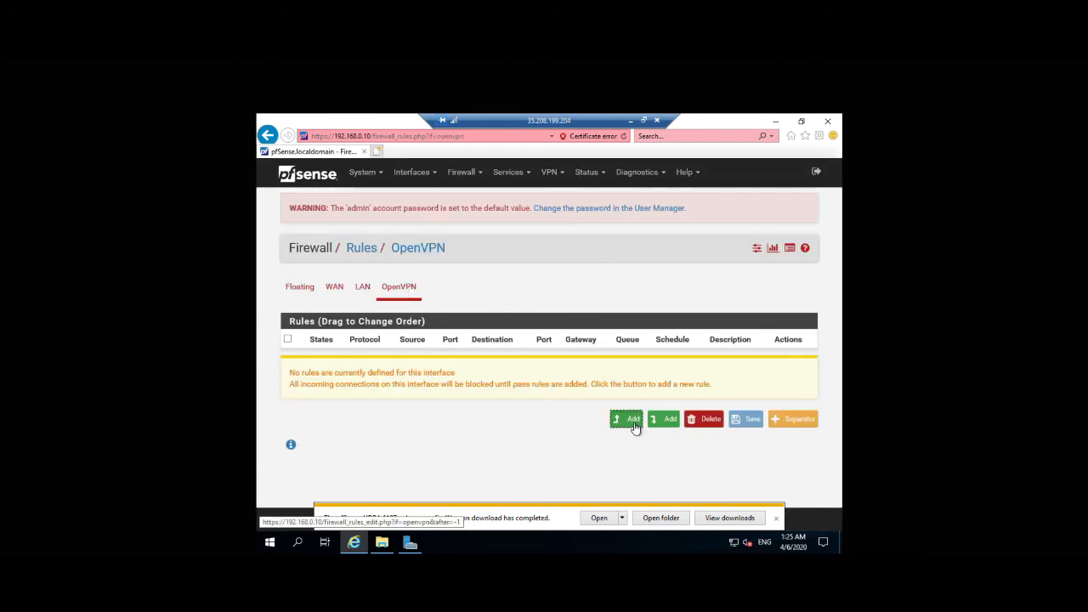
scroll(498, 351, down, 3)
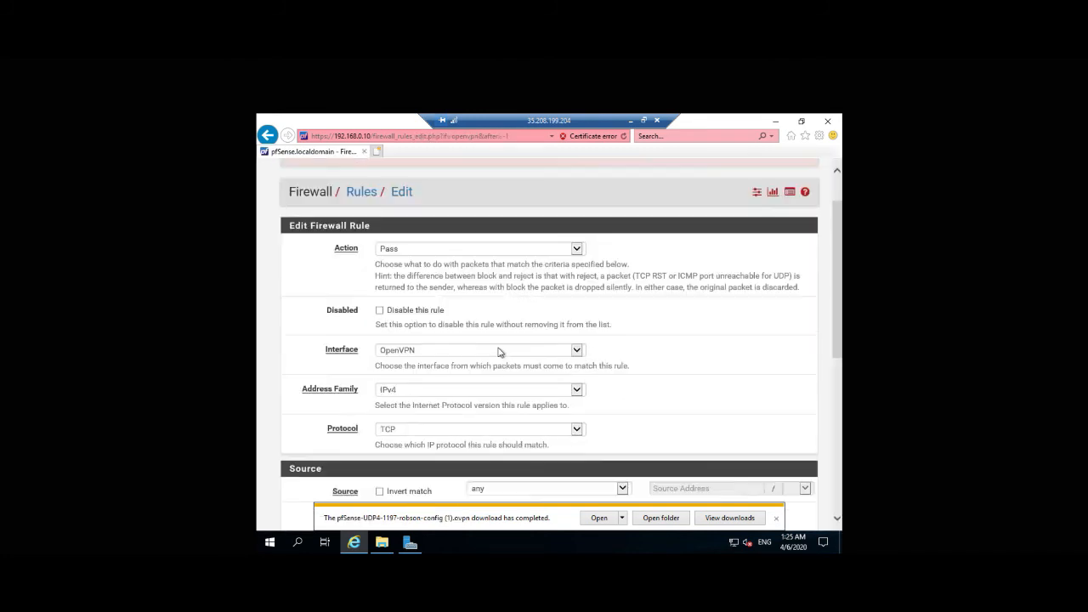
scroll(498, 351, down, 1)
scroll(452, 353, down, 1)
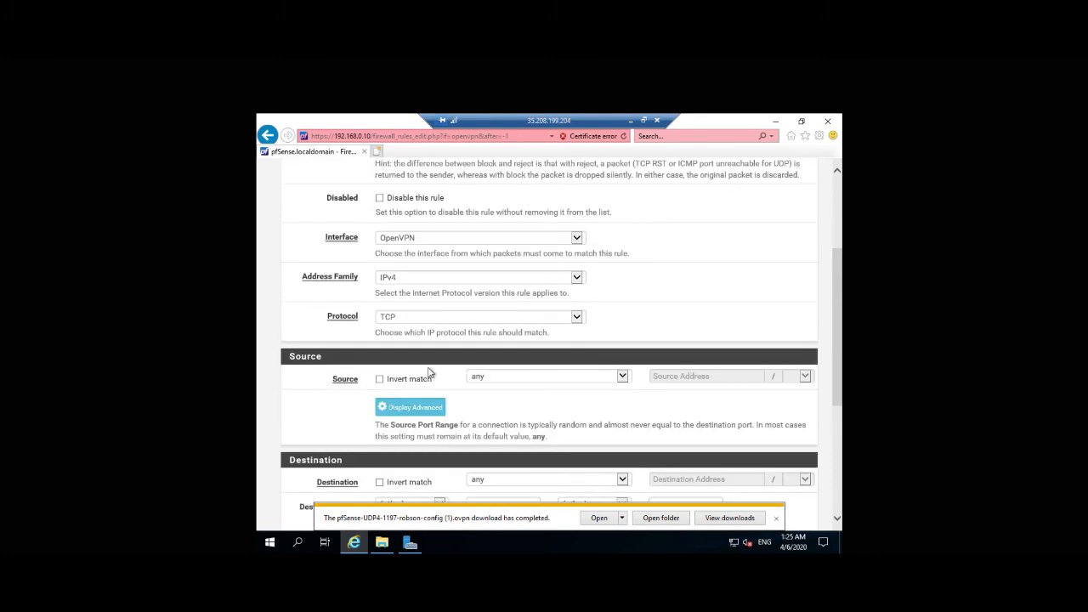
click(417, 320)
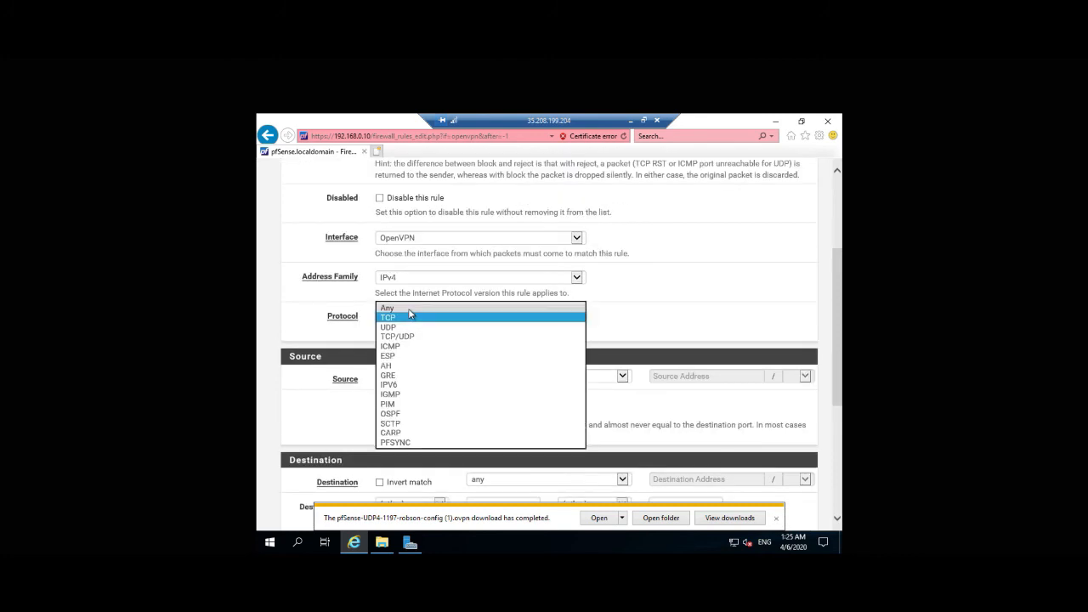
click(415, 311)
scroll(442, 413, down, 3)
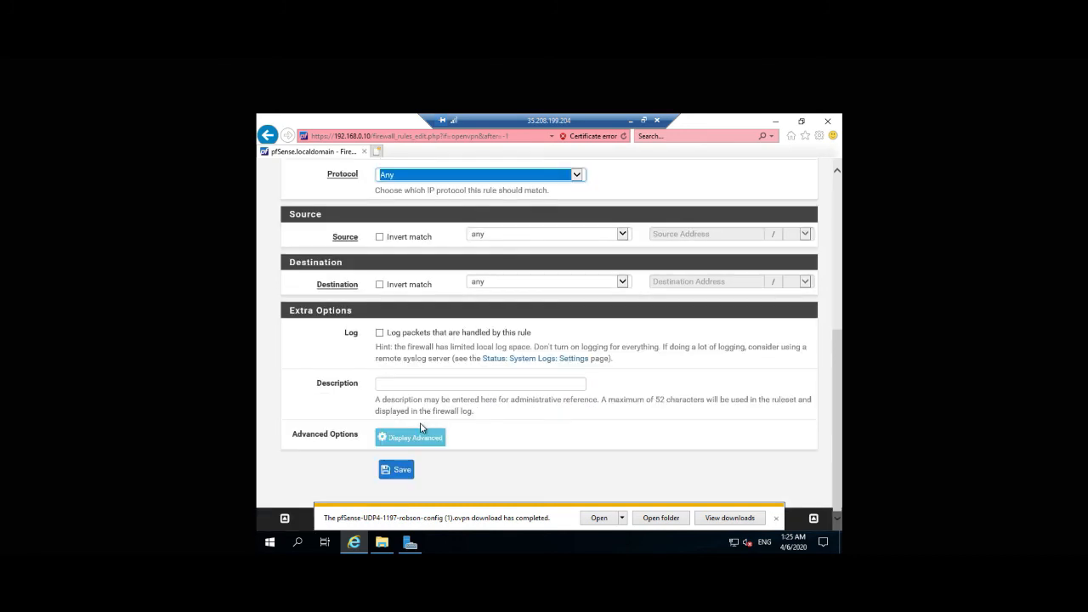
click(397, 470)
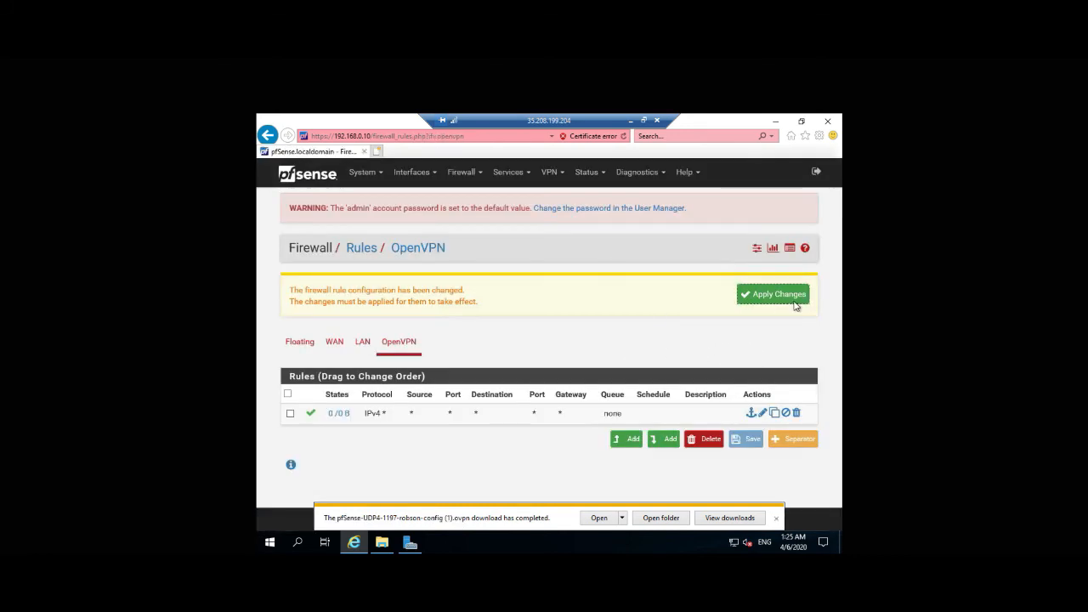
click(782, 300)
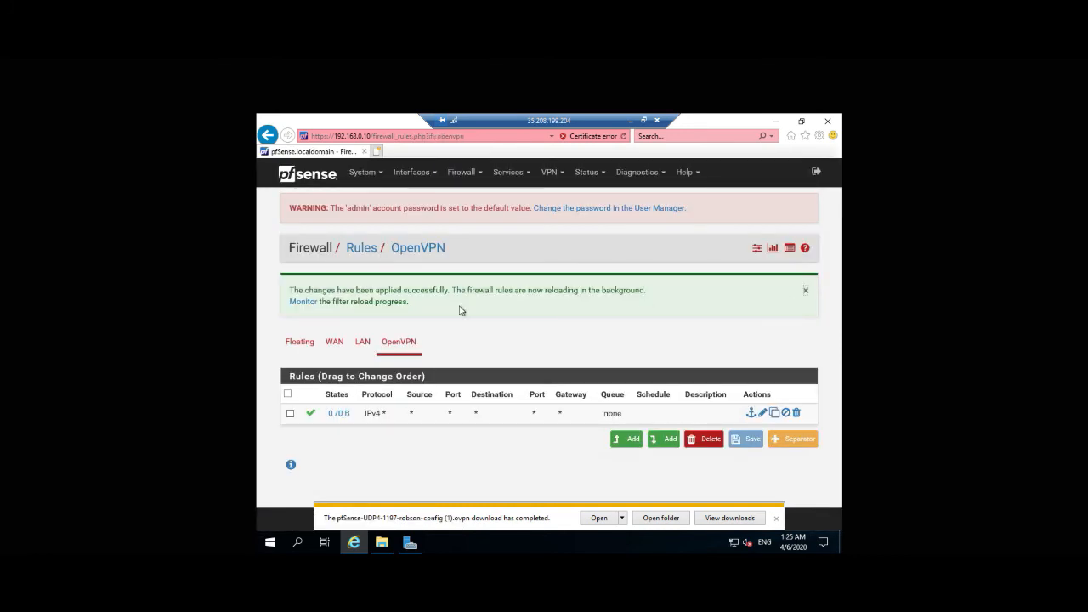
Step: Rerun tracert 192.168.0.10 in the local Command Prompt
click(630, 120)
click(537, 357)
key(Up)
key(Return)
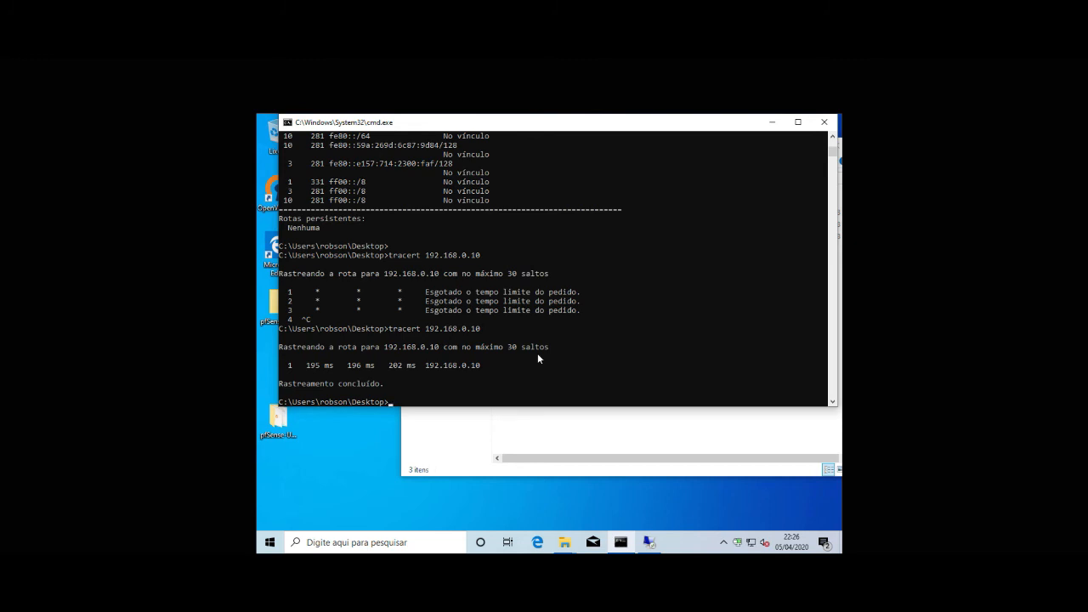
Step: Run a trace to 192.168.0.5 by editing the previous tracert command
key(Up)
text(5)
key(Return)
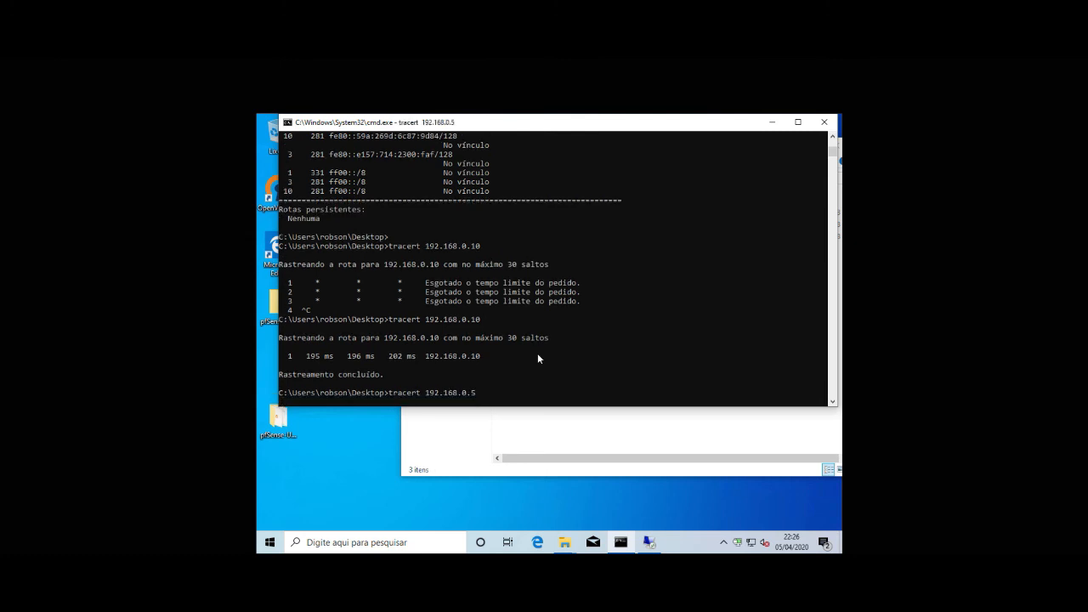
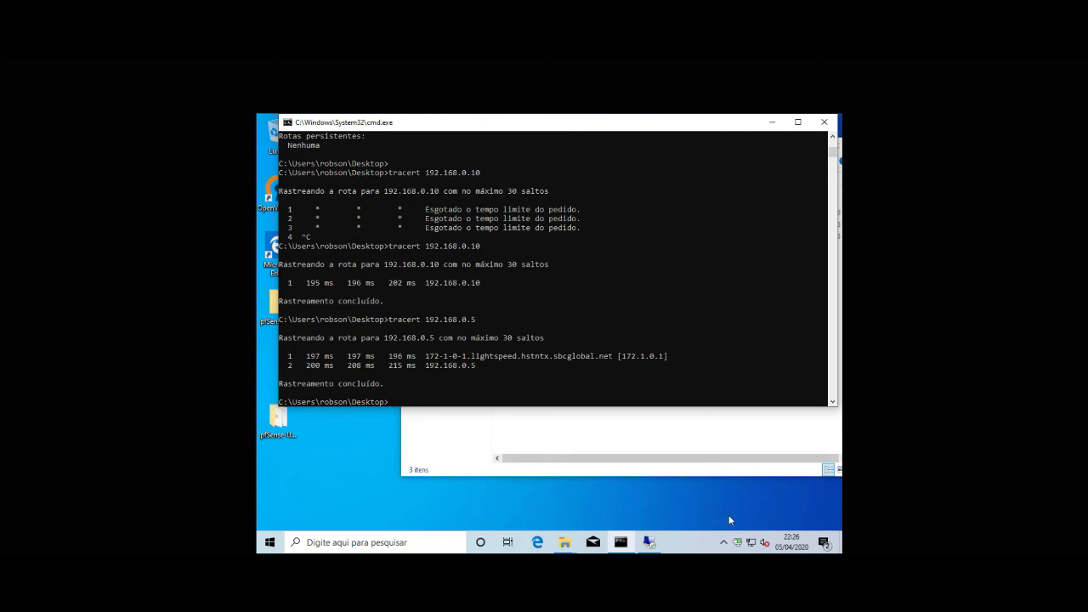
Step: Close the Command Prompt and minimize the OpenVPN config folder window
click(824, 122)
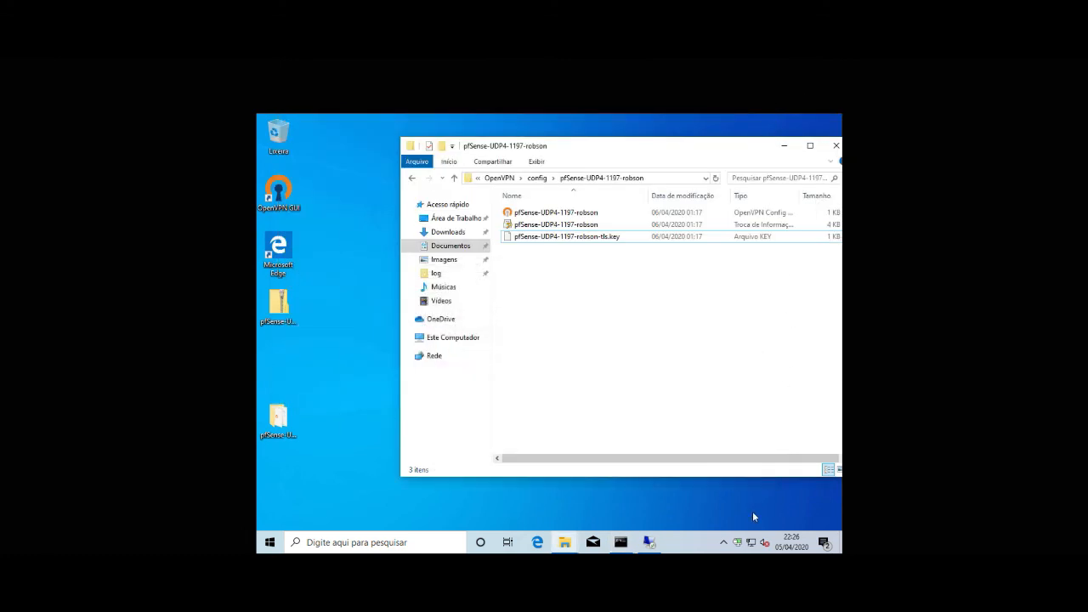
drag(743, 156, 674, 161)
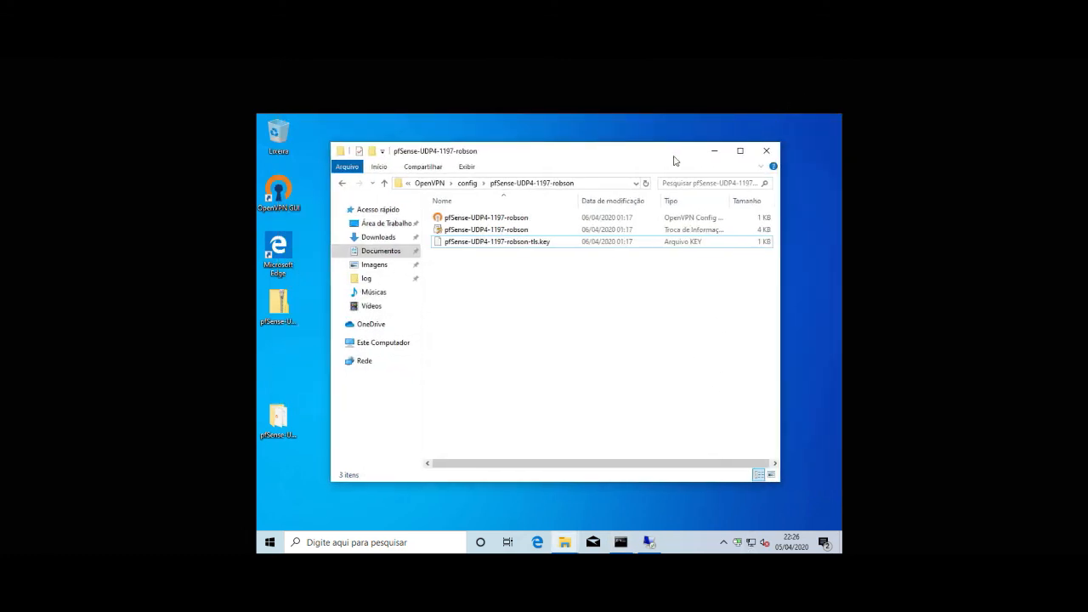
click(714, 150)
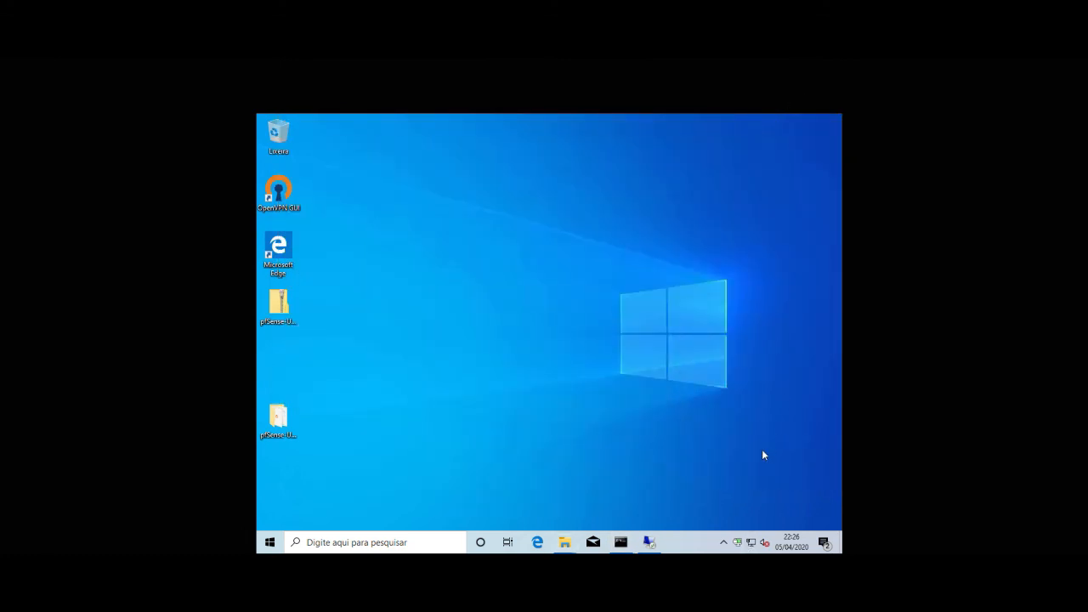
Step: Review the OpenVPN connection log in Notepad, close it, and disconnect the VPN
right_click(740, 542)
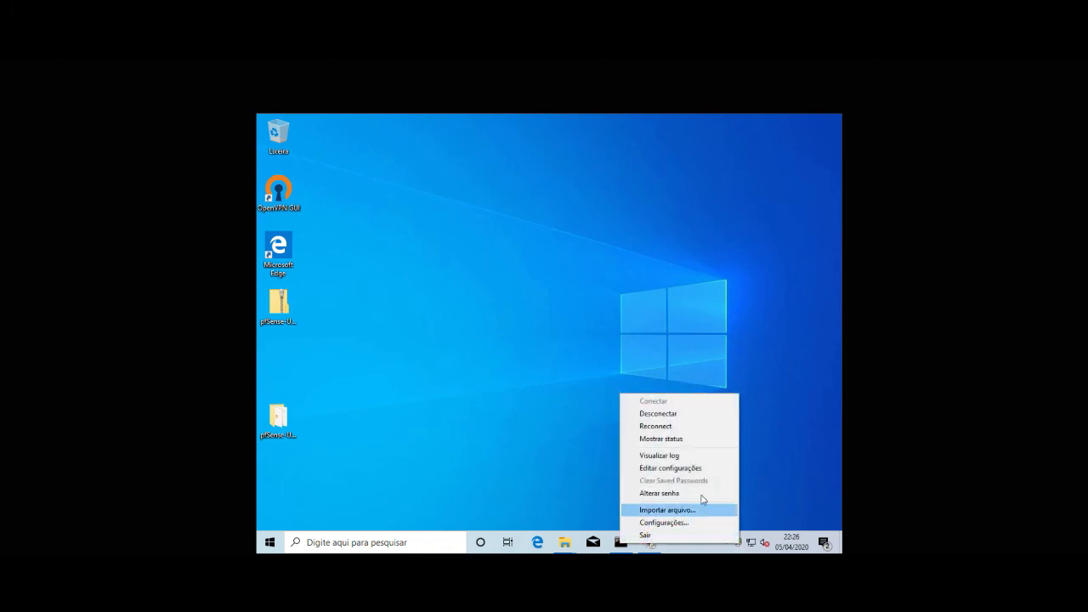
click(675, 455)
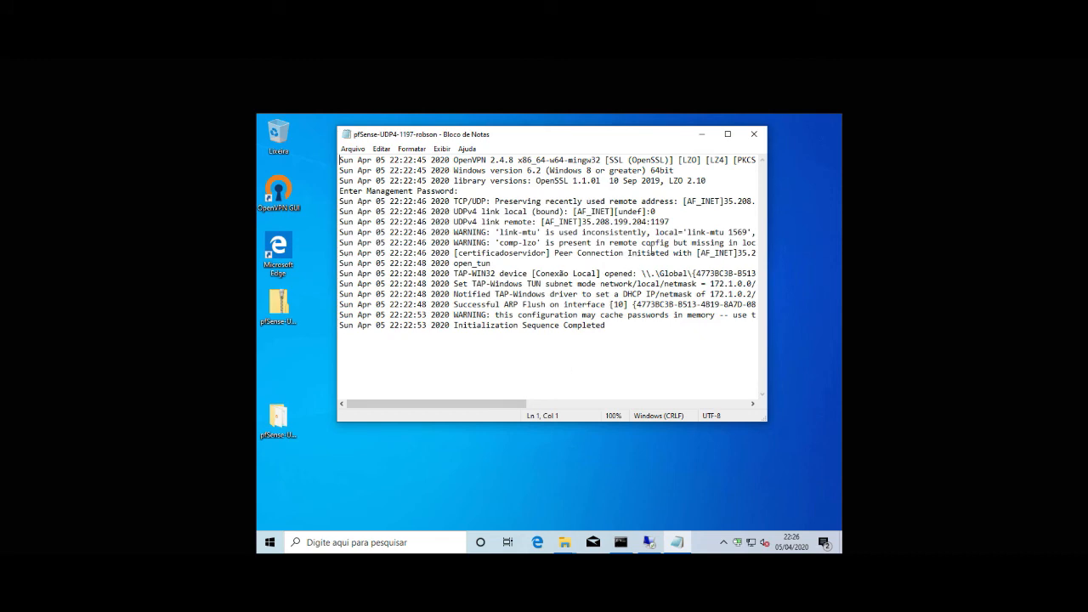
click(752, 136)
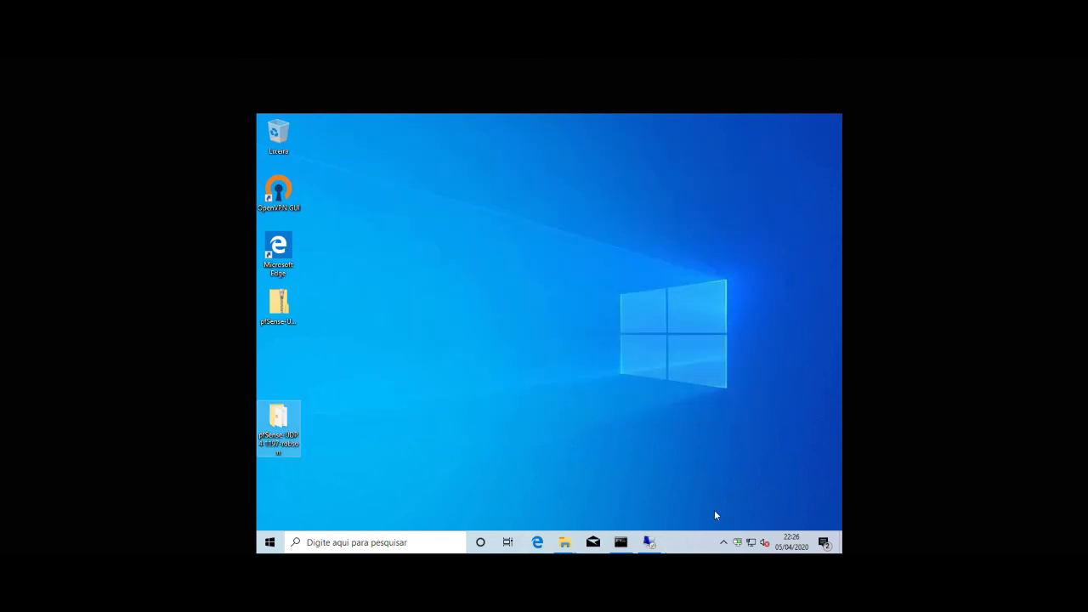
right_click(737, 542)
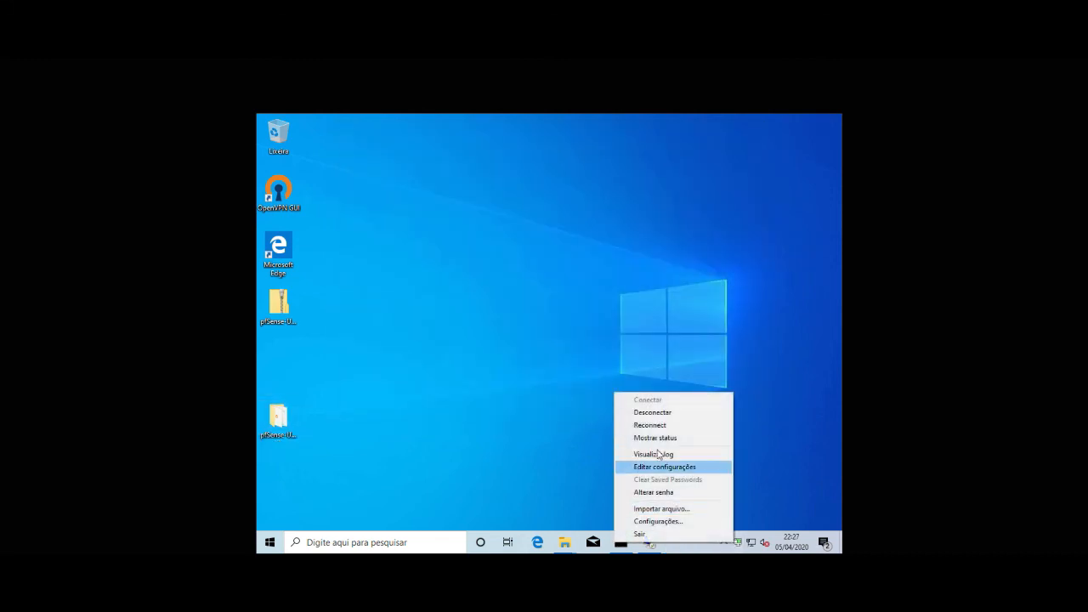
click(651, 413)
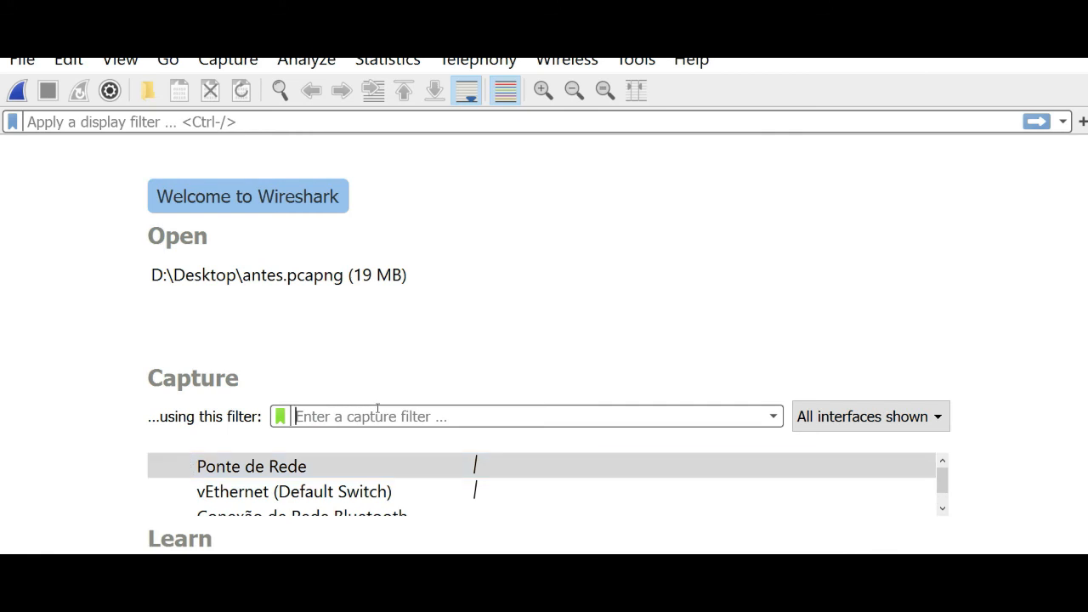
Step: Start a Wireshark capture on vEthernet (Default Switch) and return to the Windows 10 VM
scroll(528, 466, down, 2)
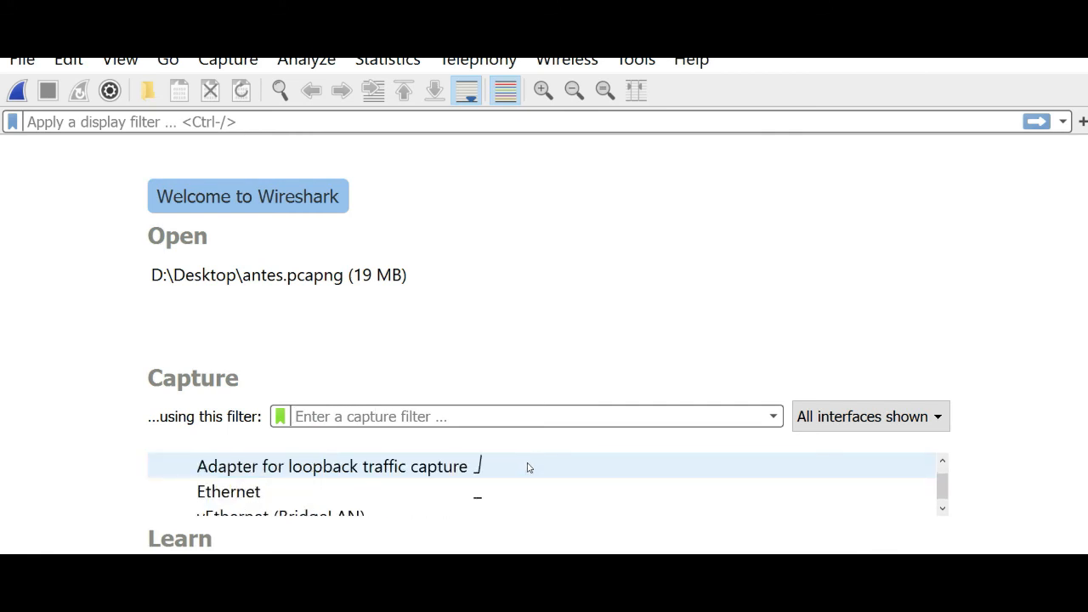
scroll(528, 468, up, 1)
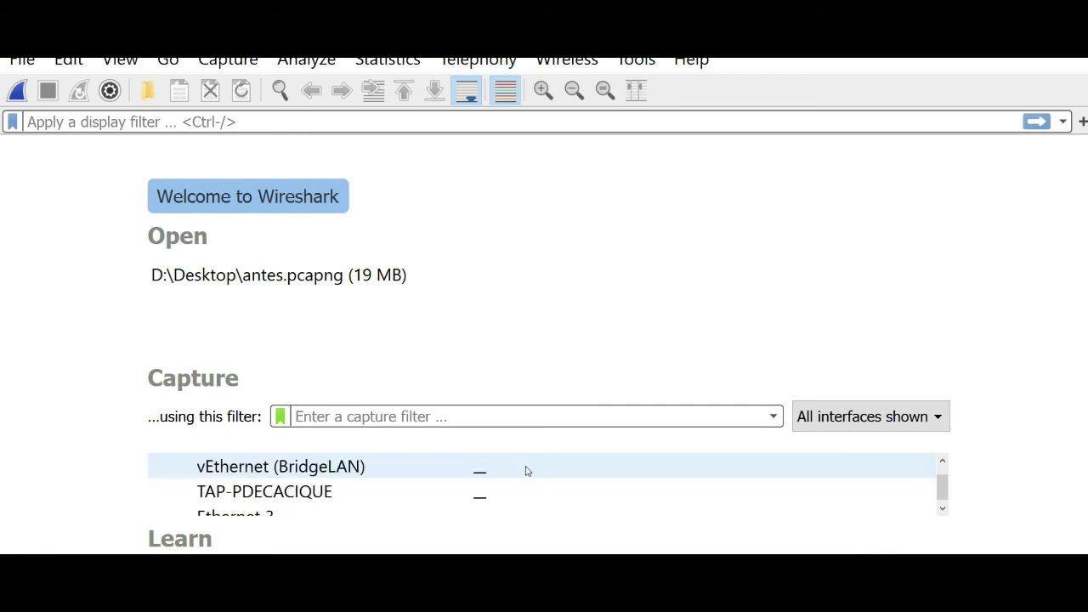
scroll(526, 471, up, 1)
scroll(526, 470, up, 3)
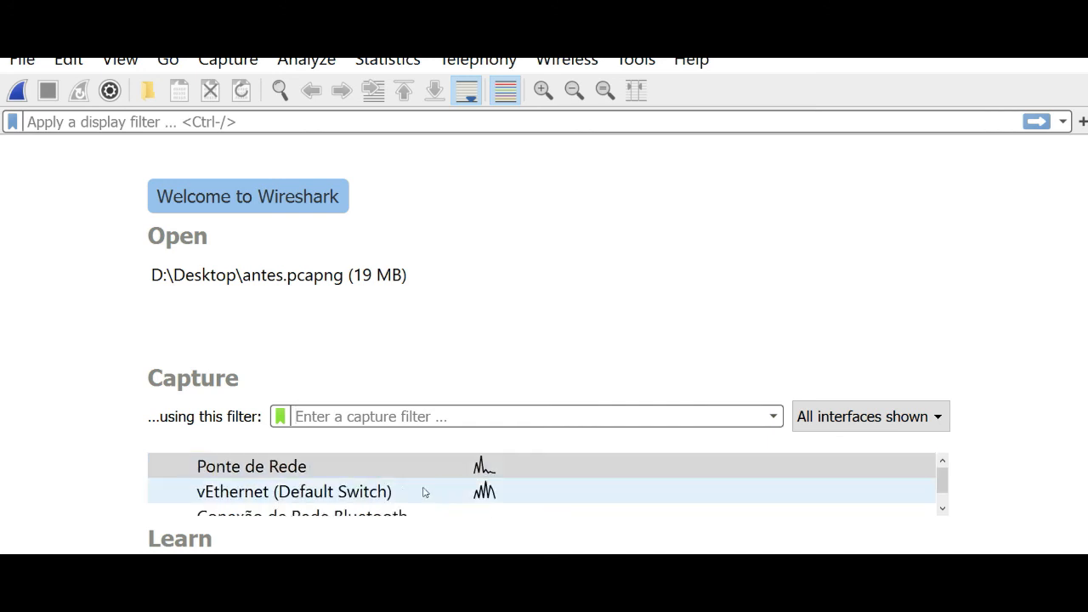
click(351, 494)
right_click(379, 493)
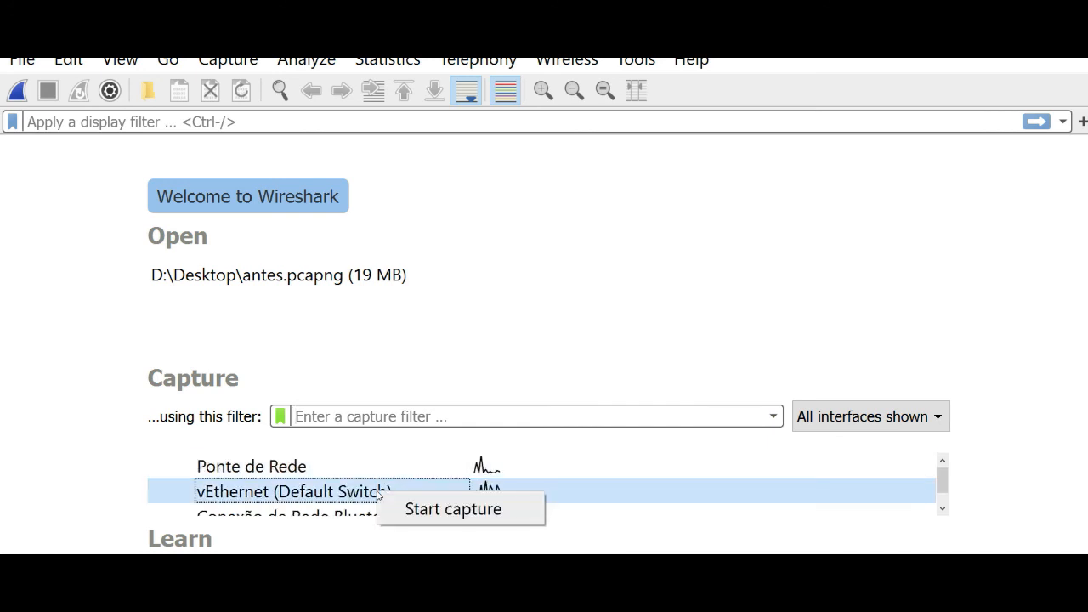
click(420, 513)
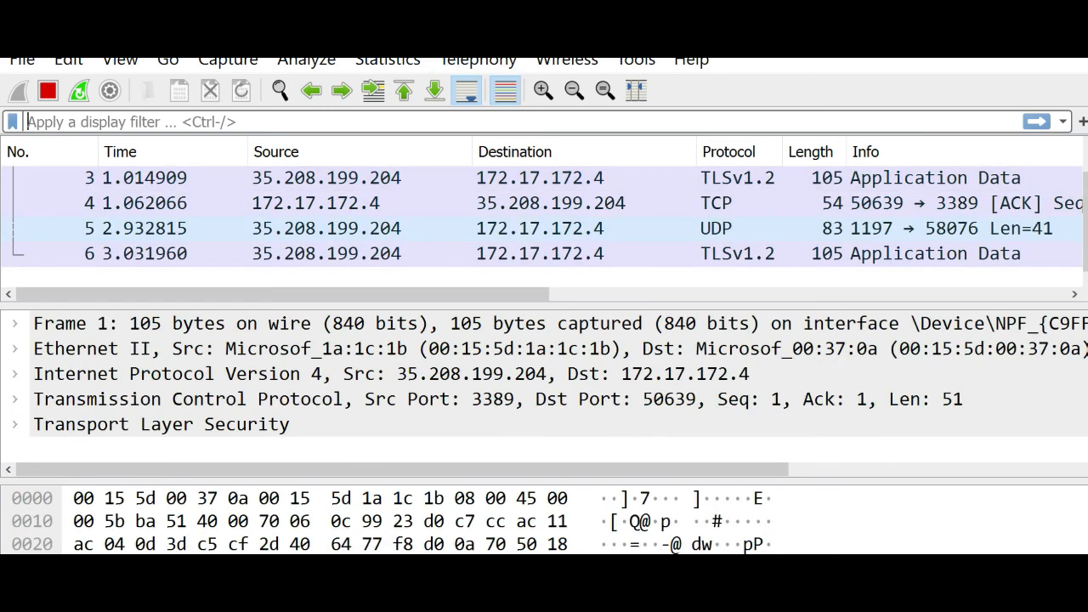
click(452, 544)
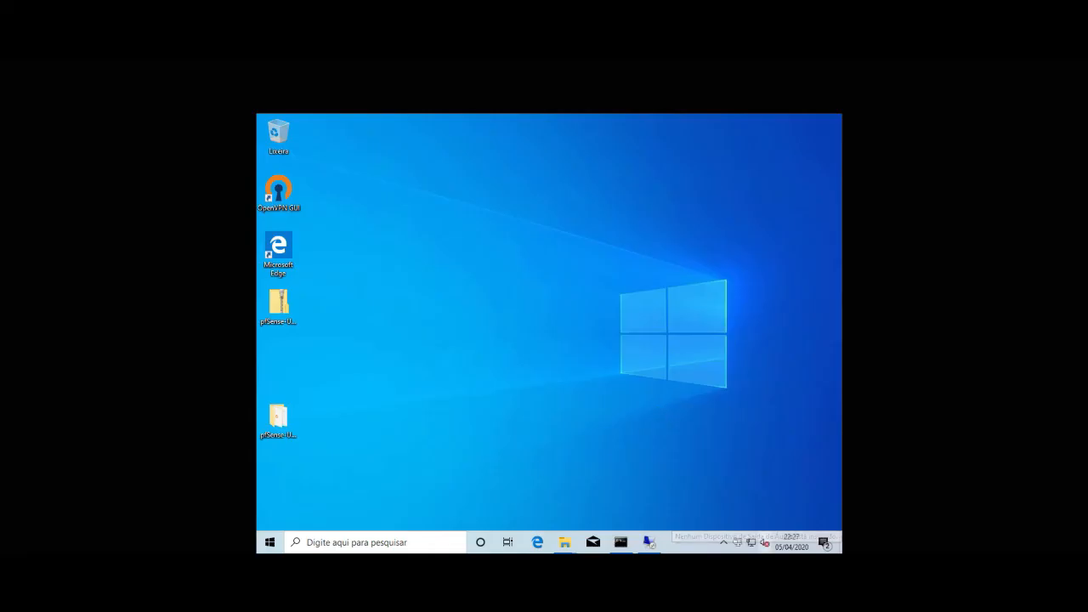
Step: Disconnect the remote desktop session and check the running Wireshark capture
click(650, 546)
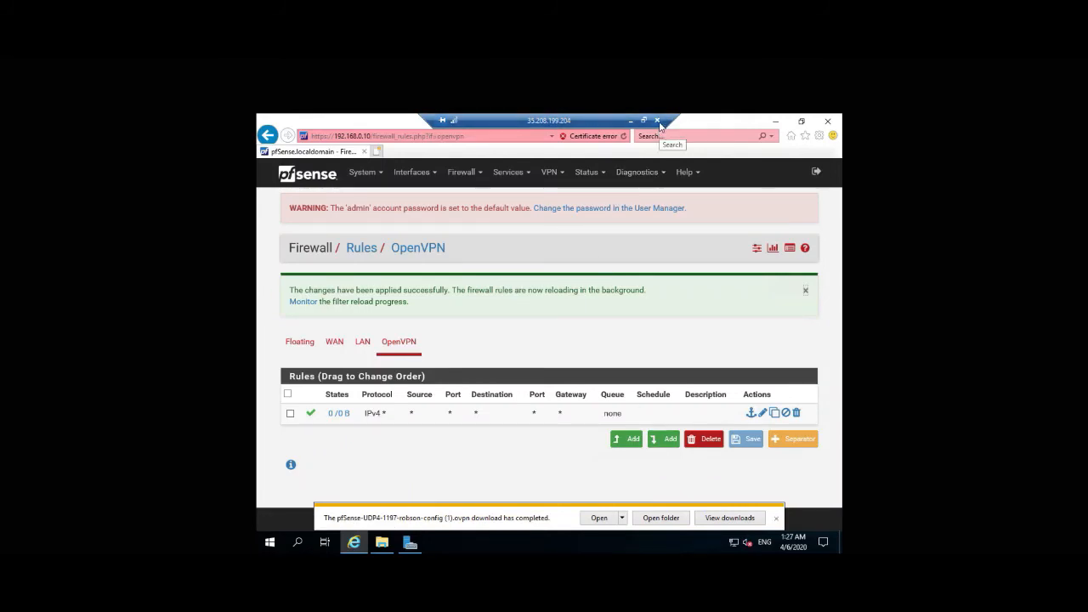
click(660, 124)
click(595, 352)
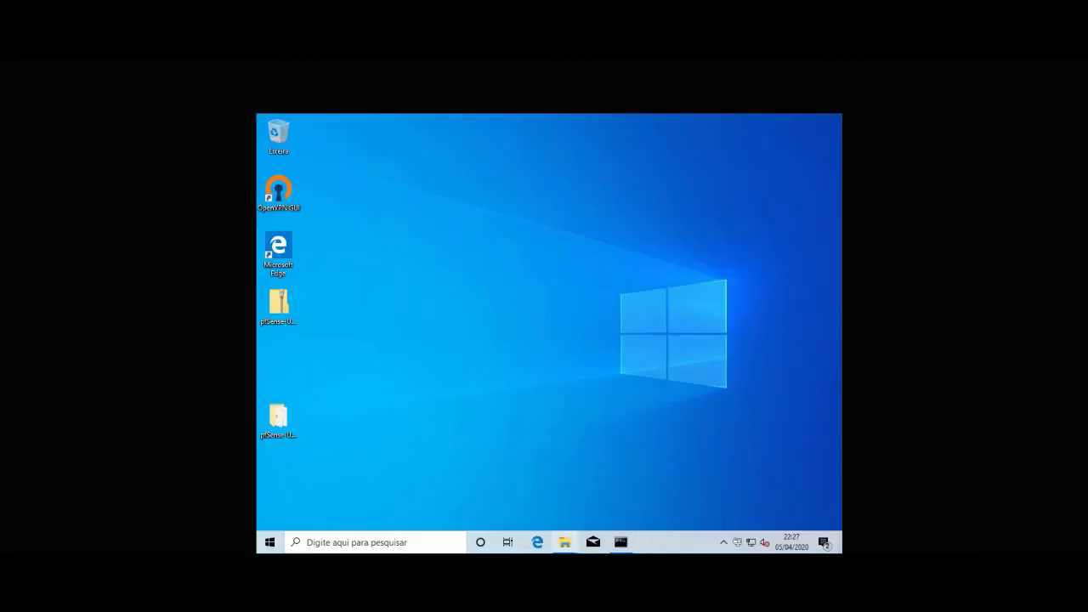
mouse_move(574, 545)
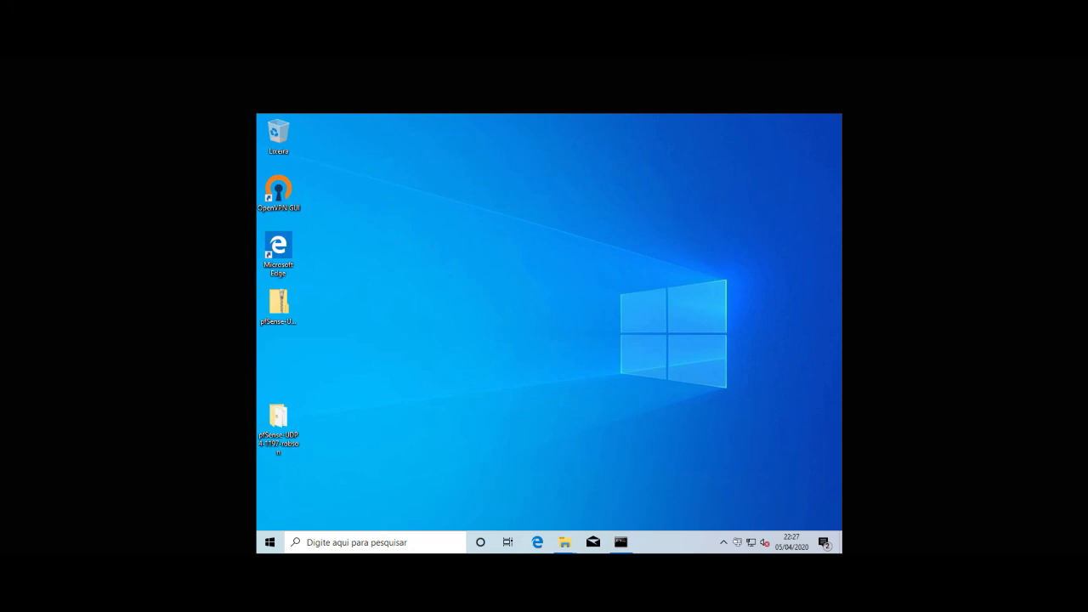
click(593, 535)
Step: Run ipconfig in the VM's Command Prompt, showing IPv4 172.17.172.4
click(620, 541)
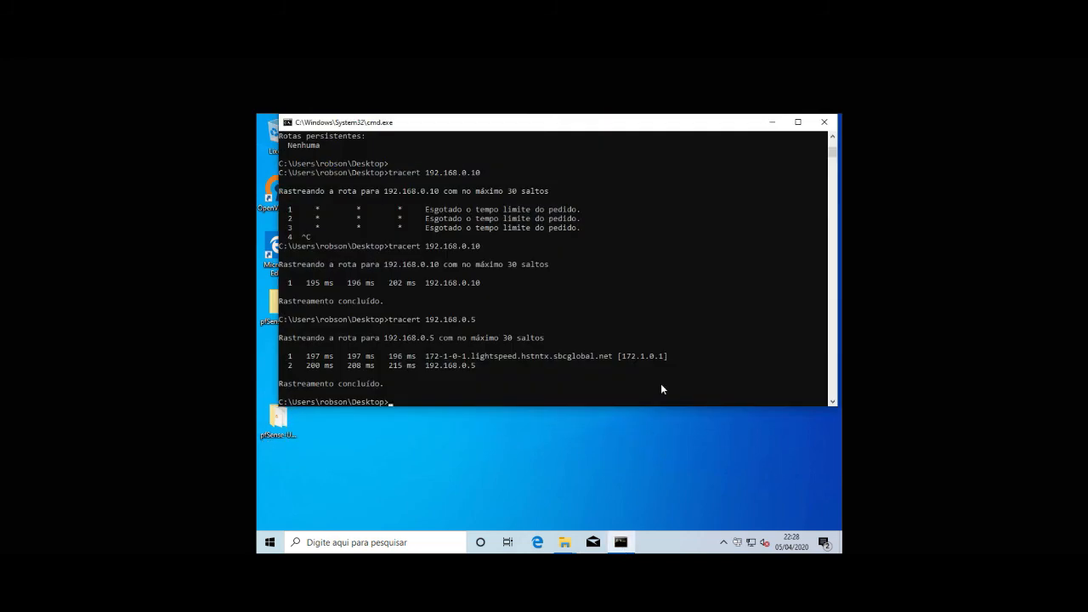
text(ipconfig)
key(Return)
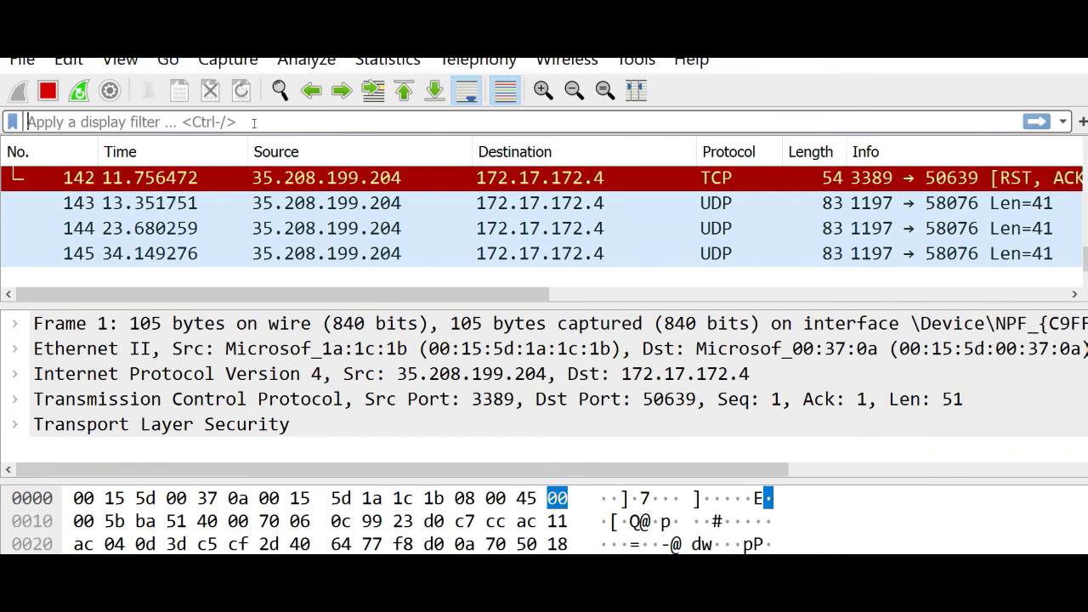
Step: Filter on ip.addr == 172.17.172.4 and ip.addr == 35.208.199.204, then stop and restart capturing
text(ip.add == 172)
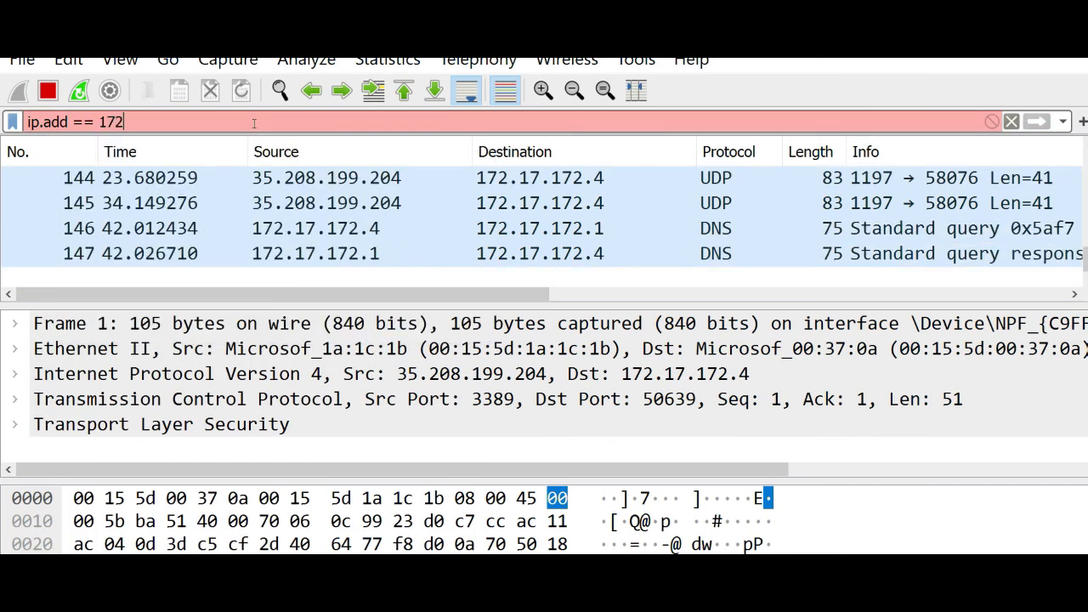
text(.17.172.4)
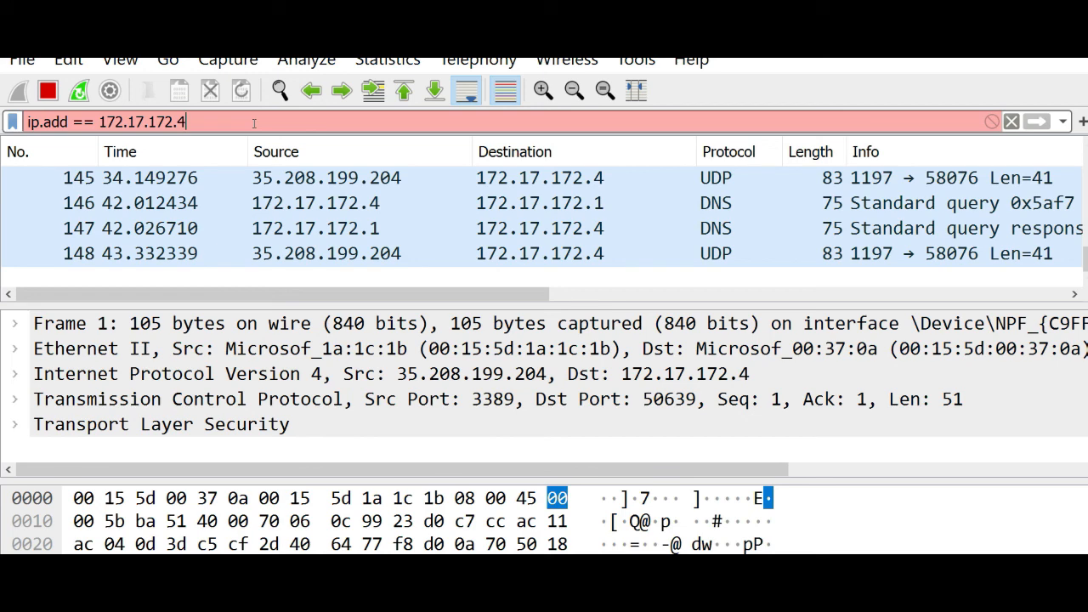
click(69, 122)
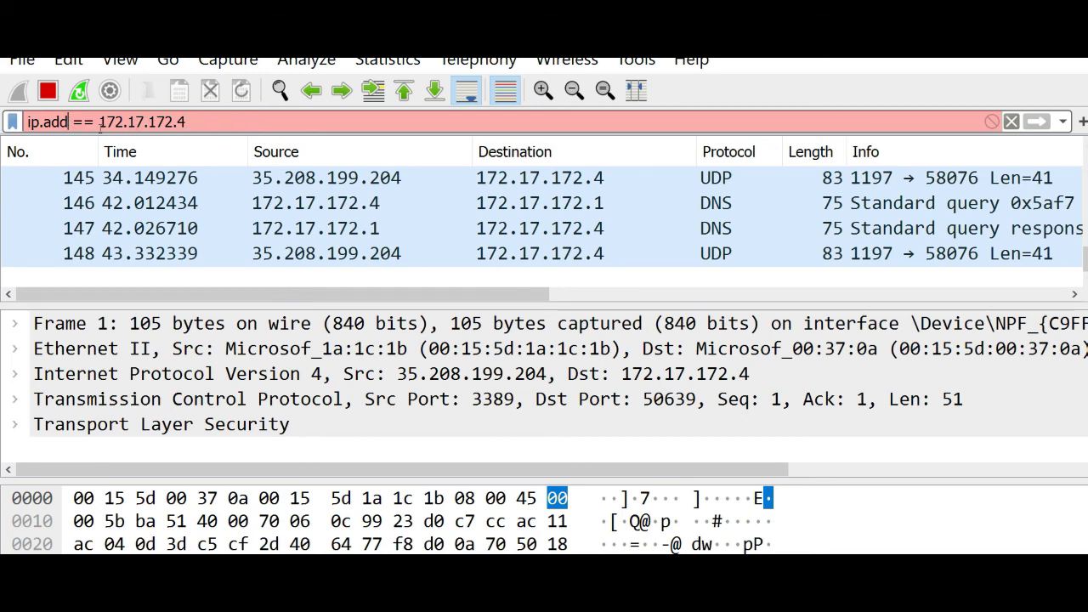
text(r)
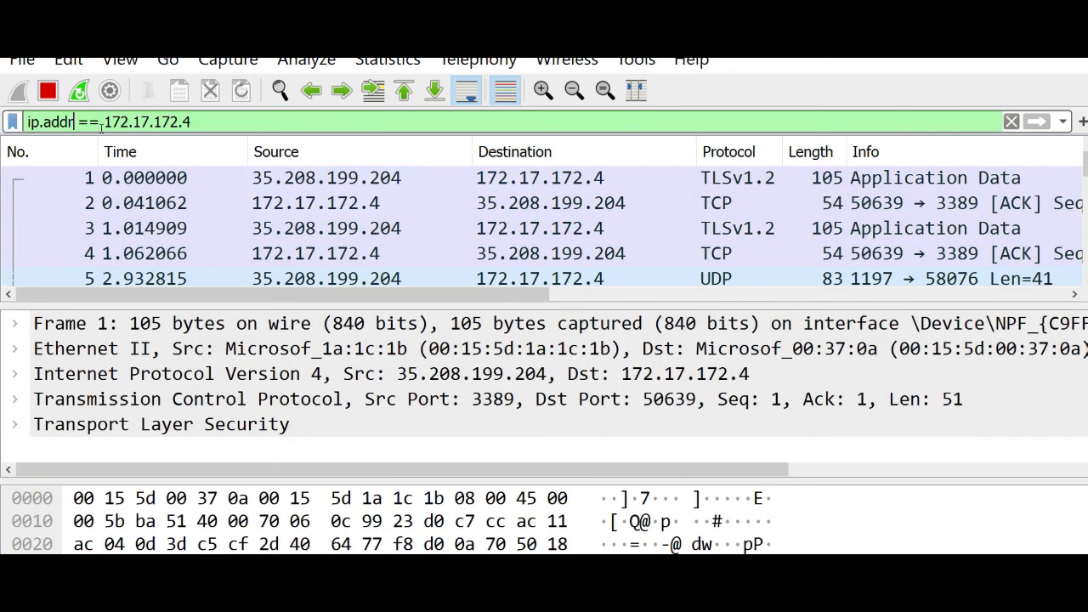
click(101, 123)
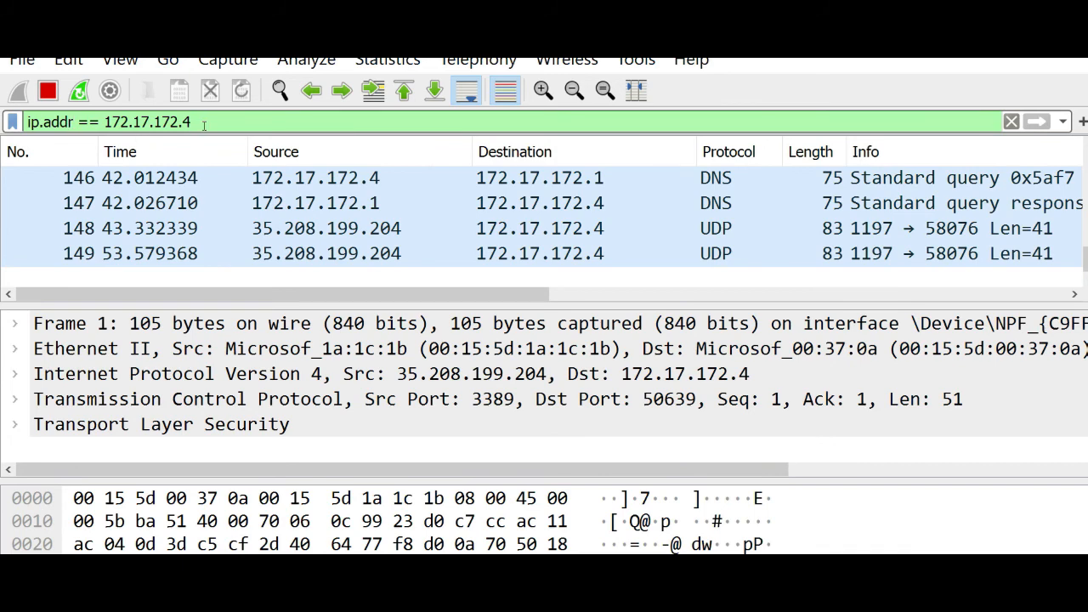
text(and o)
key(BackSpace)
text(ip)
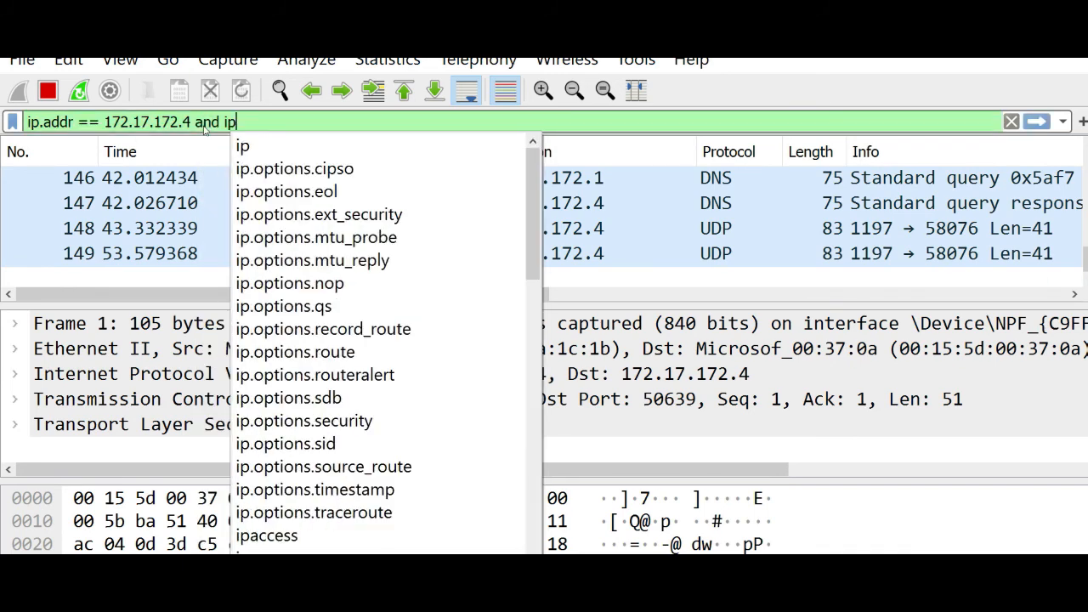
text(.addr ==  35.208.199.204)
key(Return)
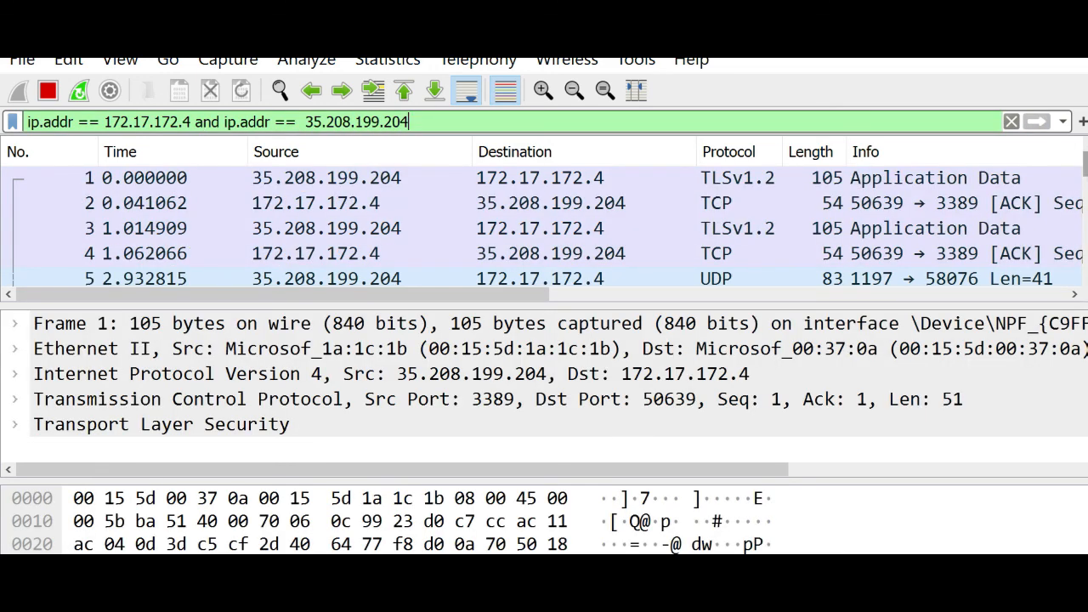
click(47, 90)
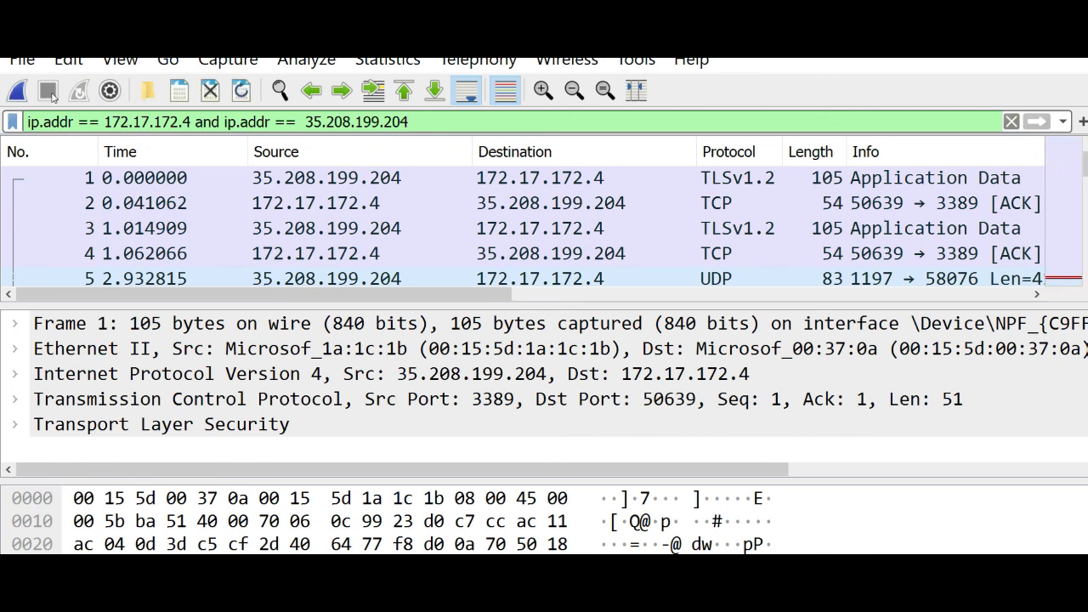
click(22, 95)
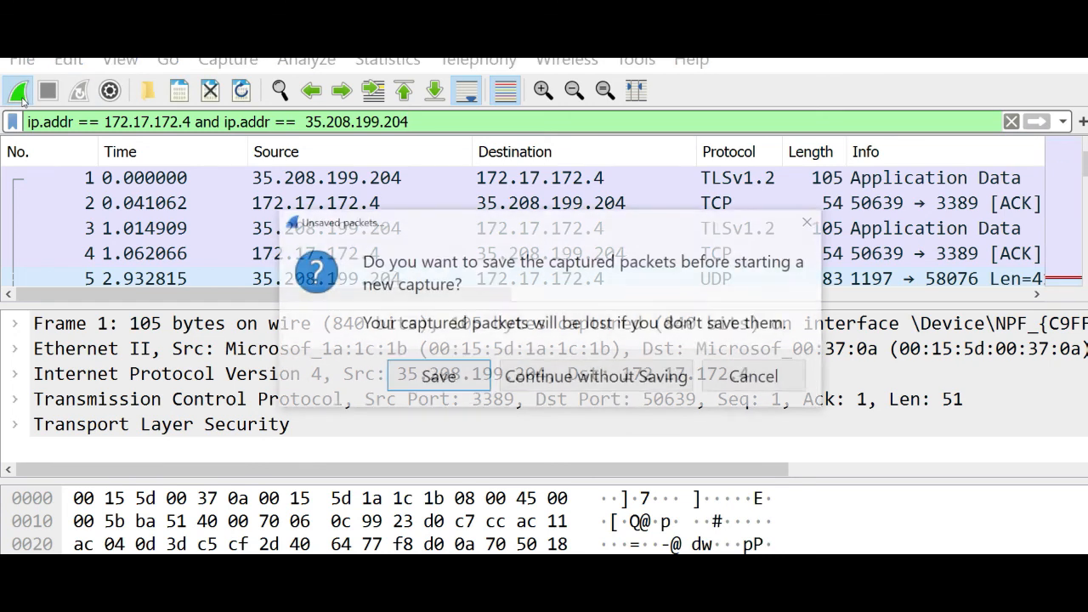
Step: Start a new capture without saving old packets and exit the VM's full-screen view
click(528, 377)
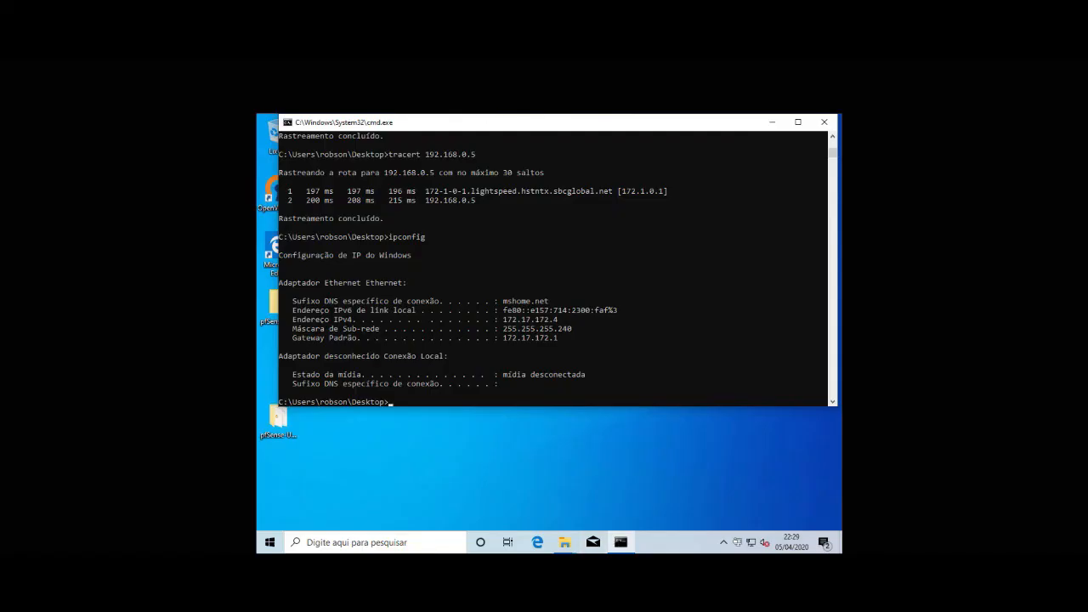
click(817, 62)
drag(513, 99, 526, 150)
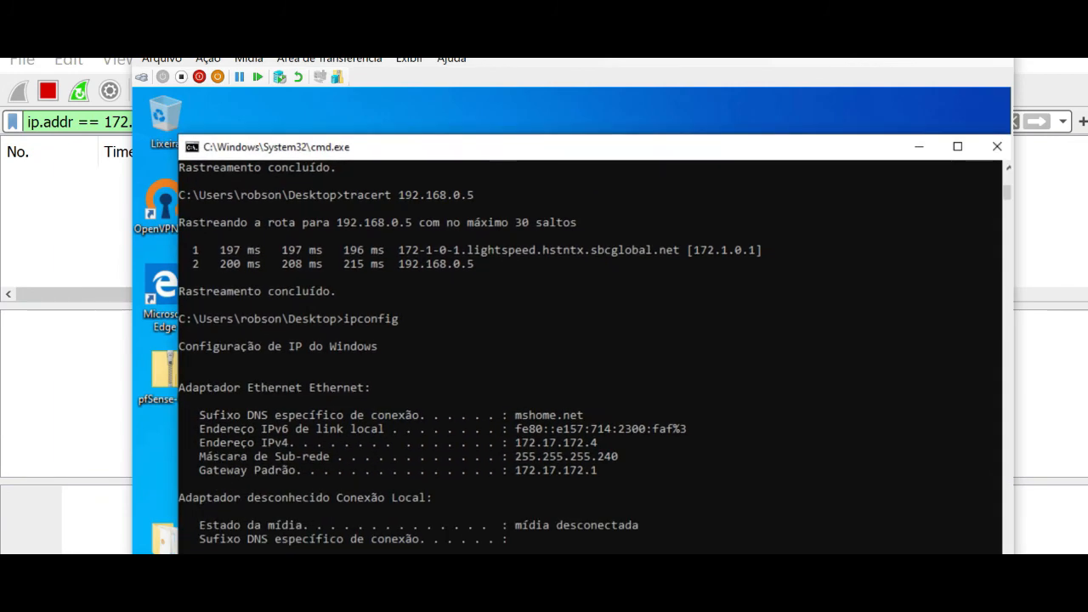
drag(509, 36, 526, 170)
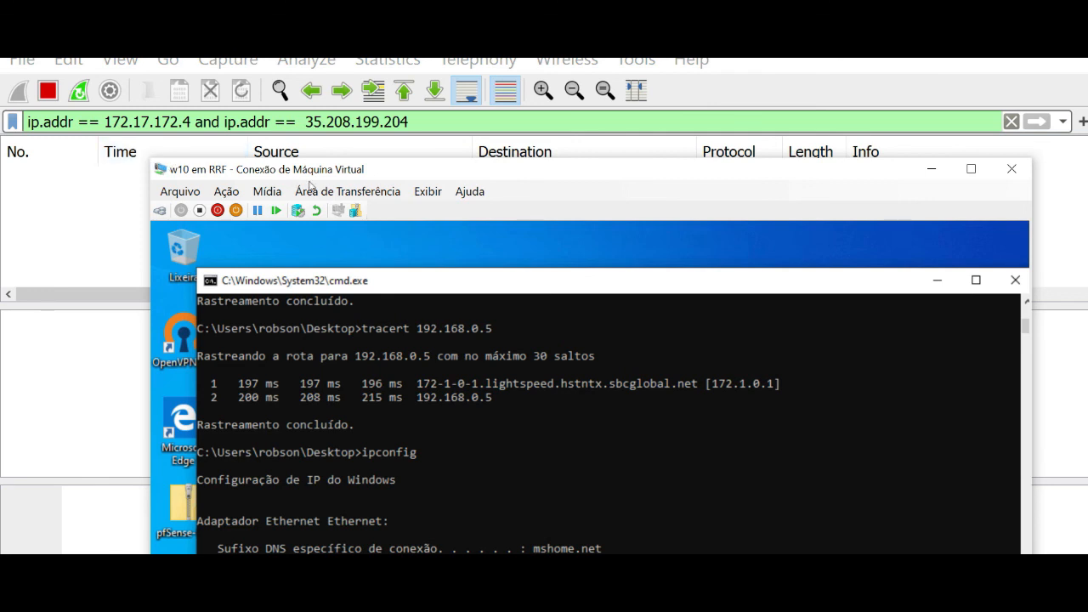
Step: Rearrange the VM and Wireshark windows so the VM's ipconfig output is fully visible
click(153, 297)
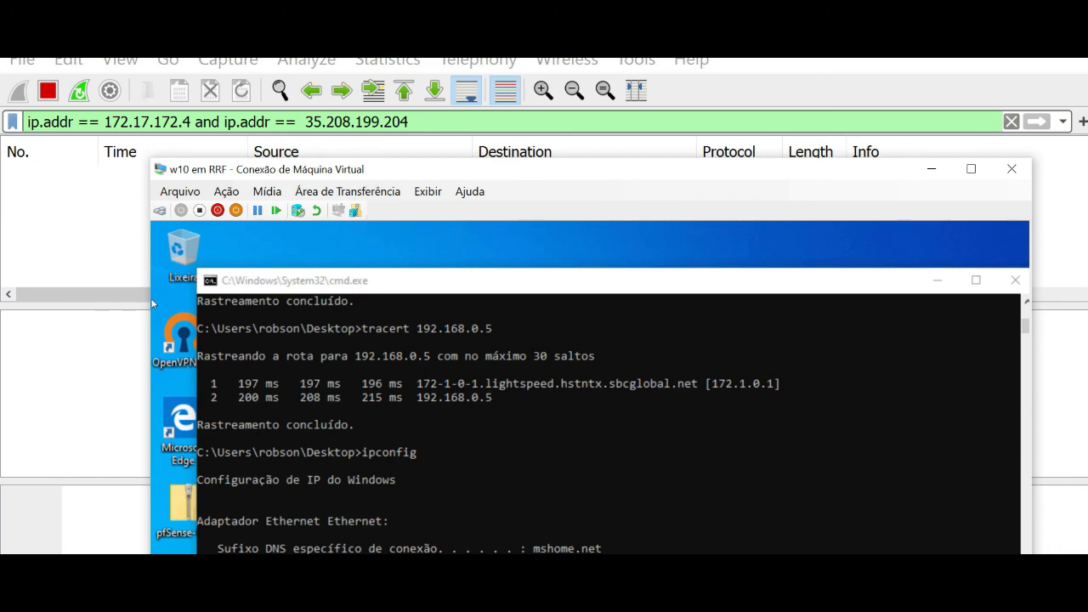
drag(540, 170, 715, 109)
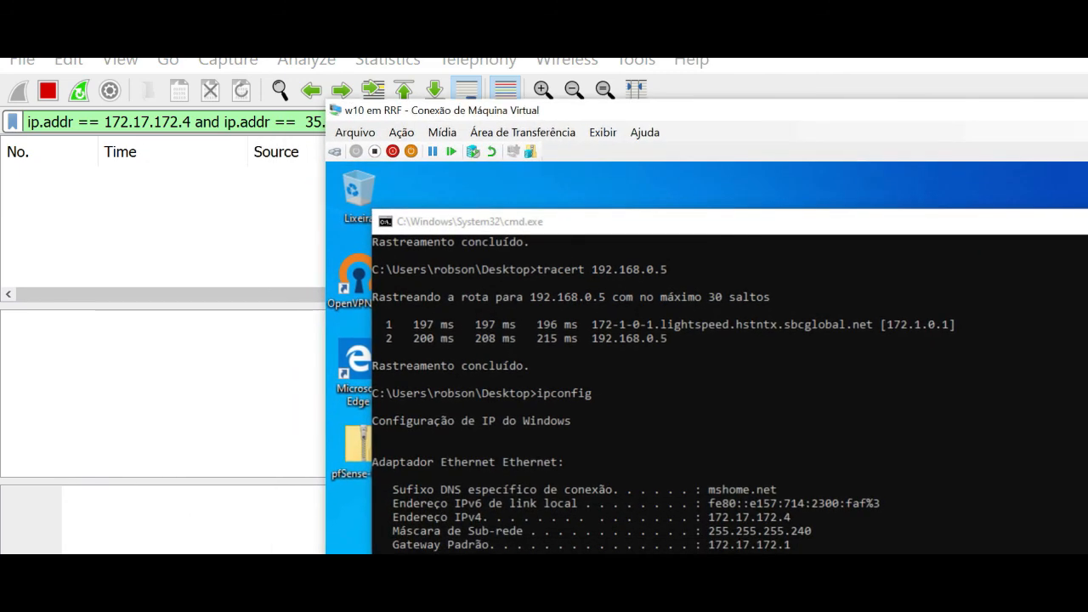
click(567, 61)
click(388, 61)
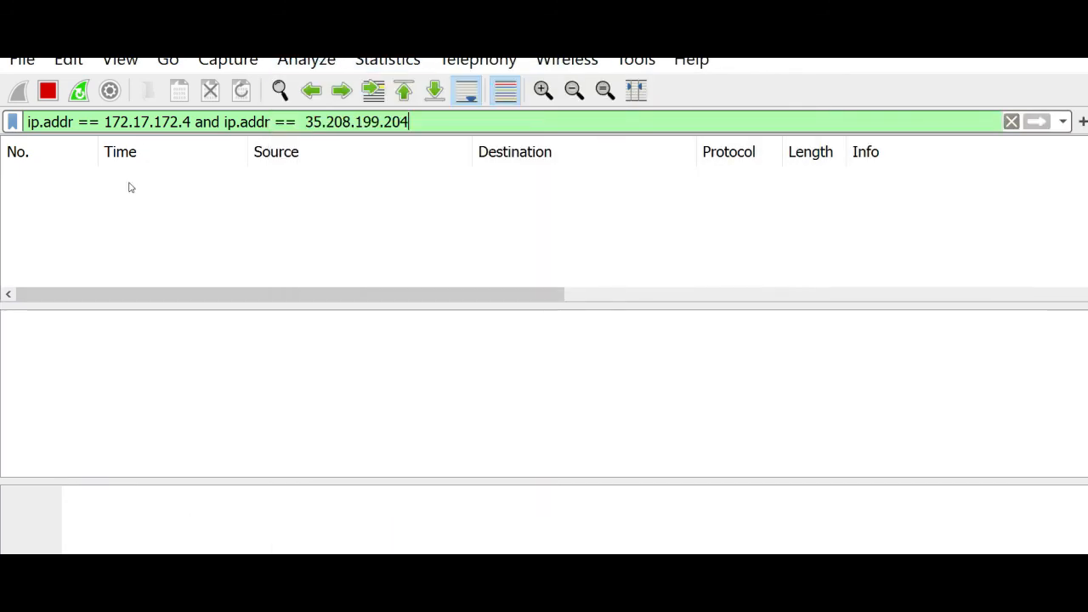
drag(323, 36, 263, 122)
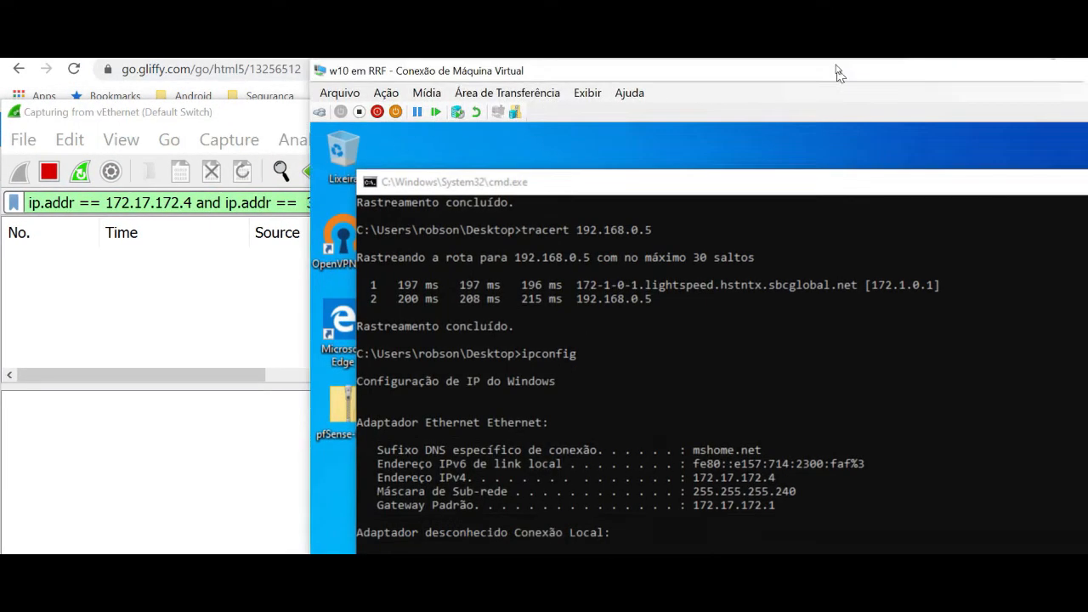
drag(854, 117, 627, 79)
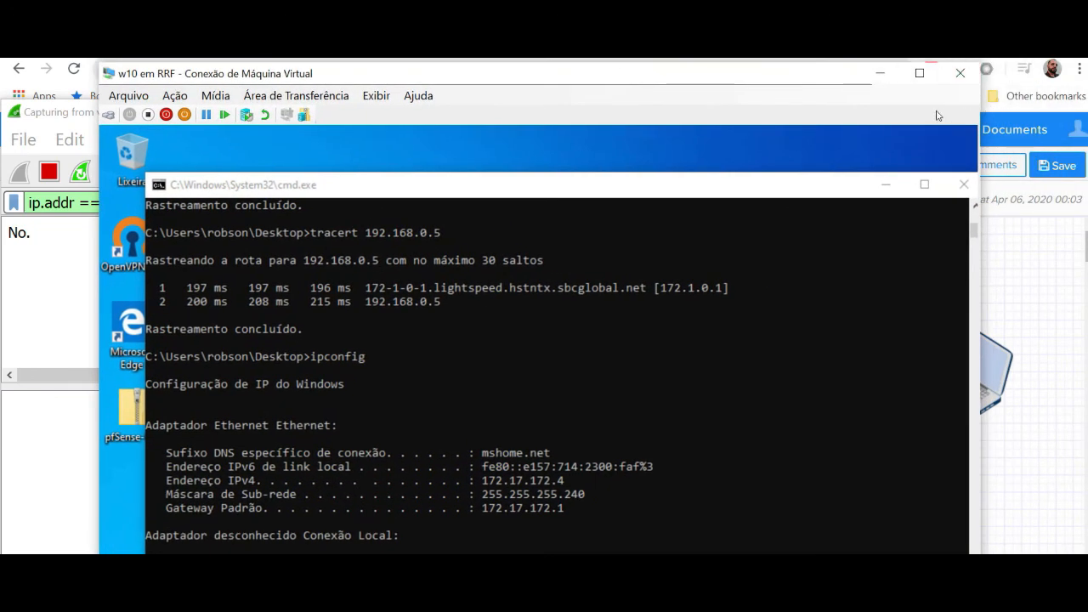
drag(799, 81, 890, 41)
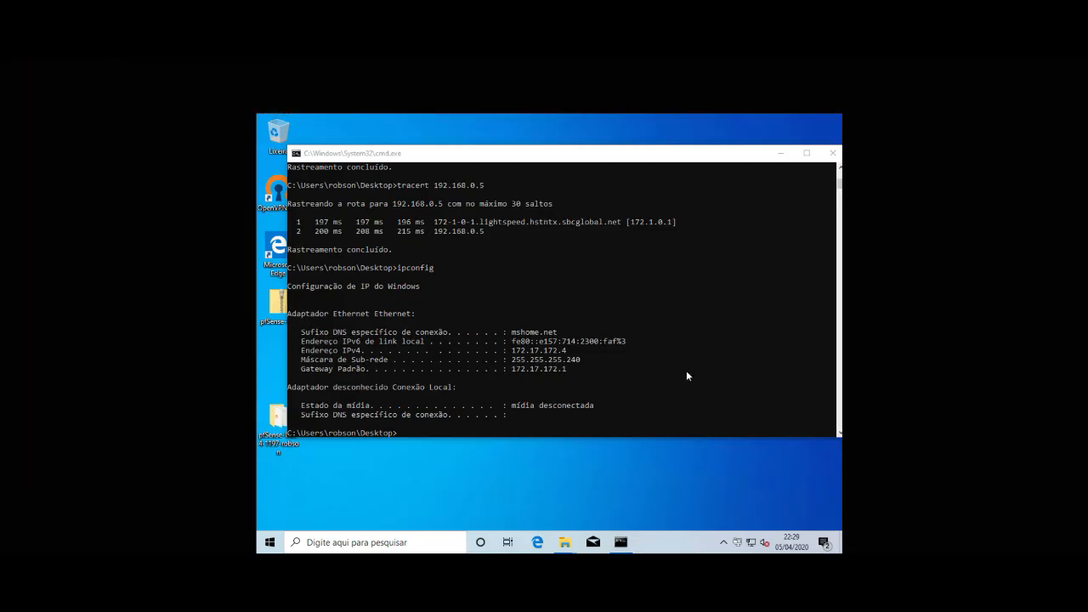
right_click(737, 542)
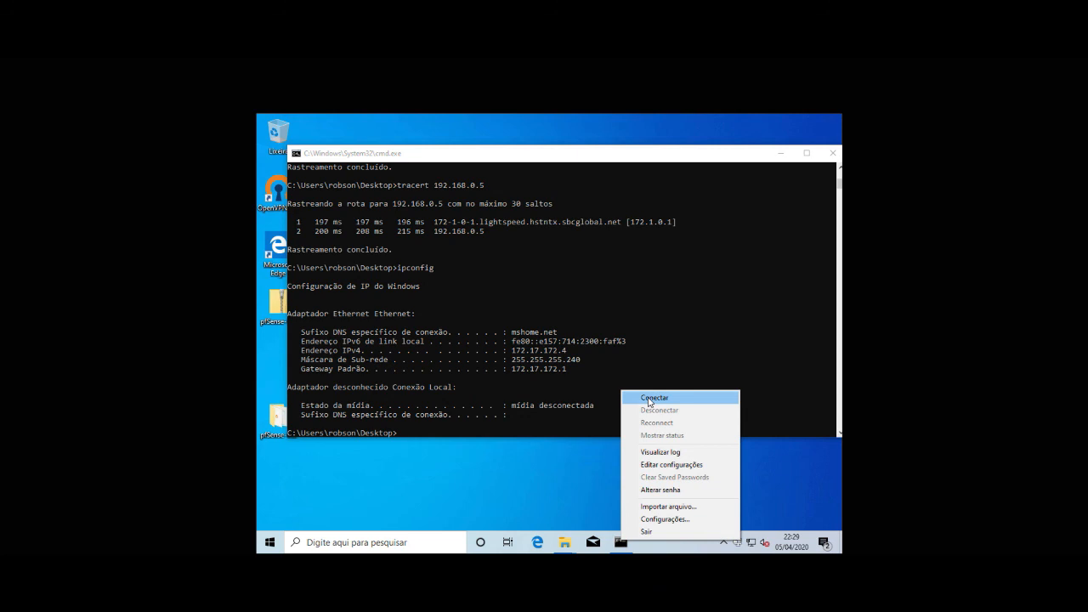
Step: Connect the OpenVPN client to the pfSense UDP4-1197 profile
click(651, 398)
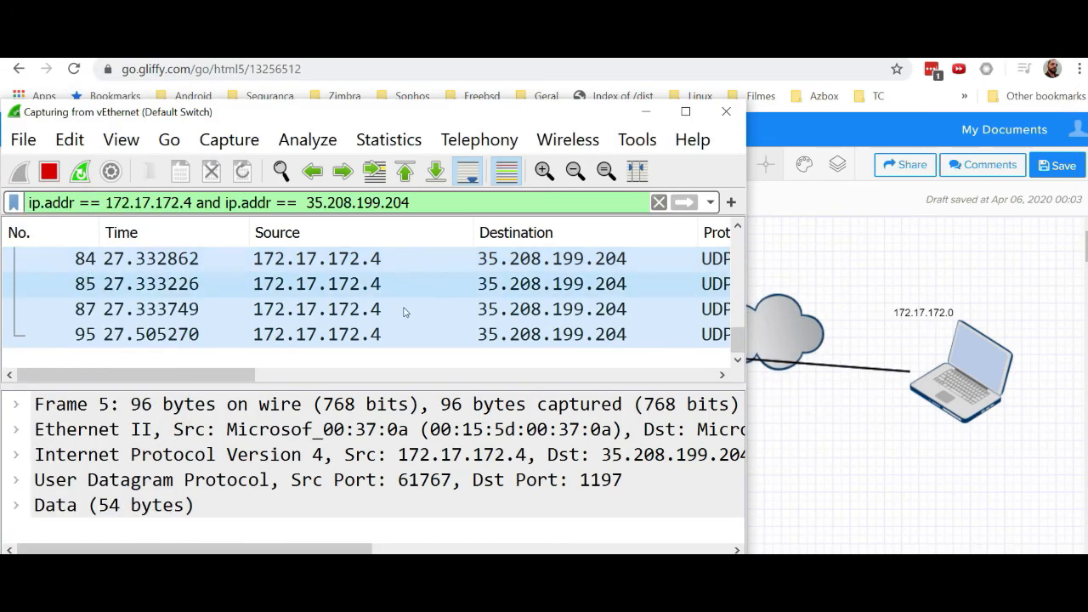
Step: Inspect packets 95 and 5, enlarging Wireshark to see their details and bytes
click(634, 334)
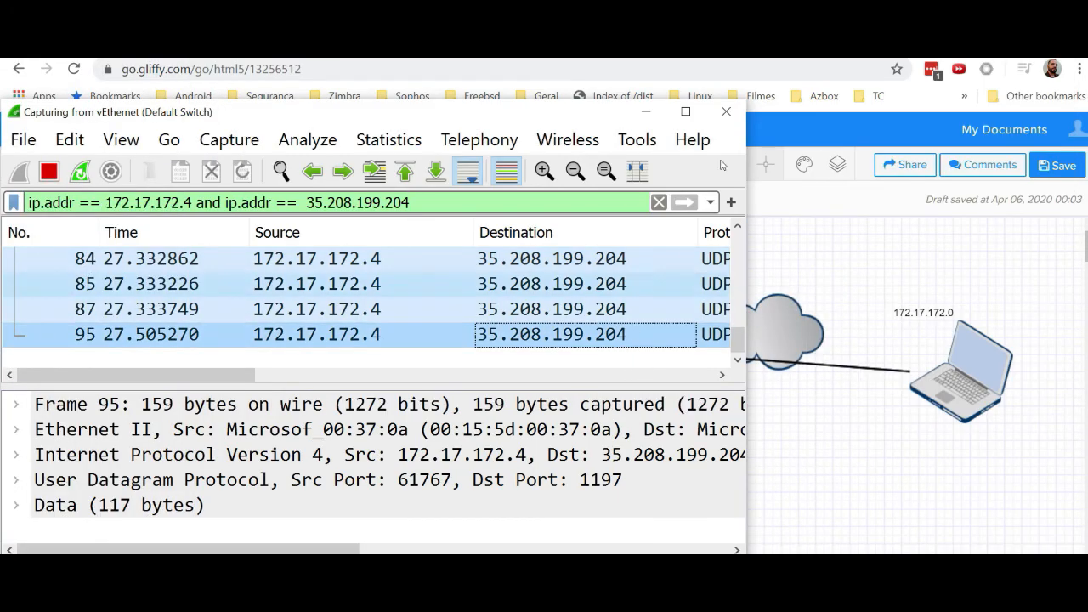
click(684, 113)
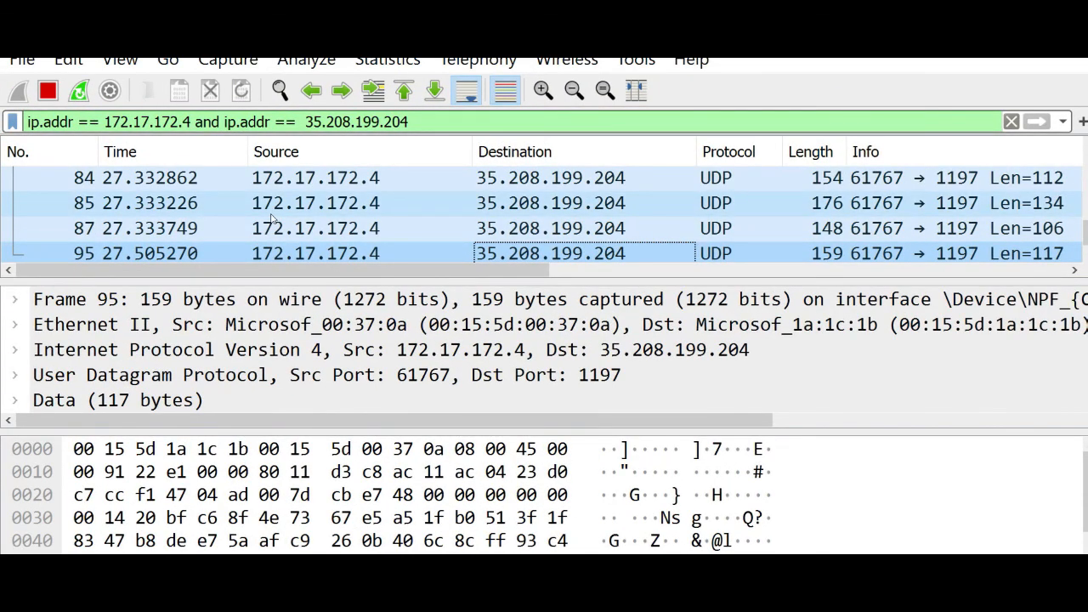
scroll(272, 220, up, 10)
scroll(271, 219, up, 3)
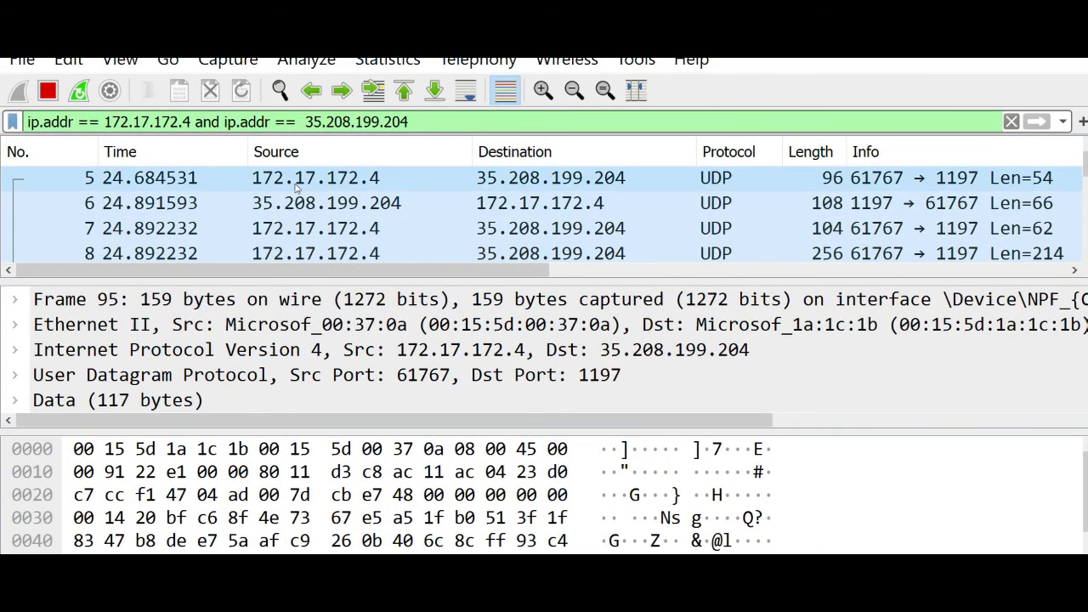
click(294, 184)
click(503, 183)
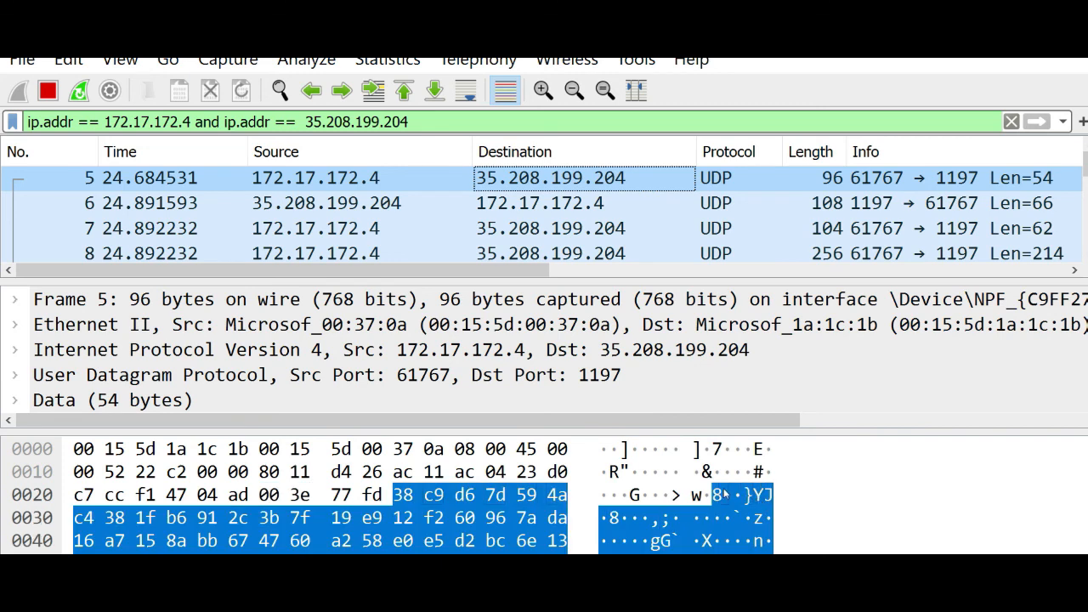
click(698, 473)
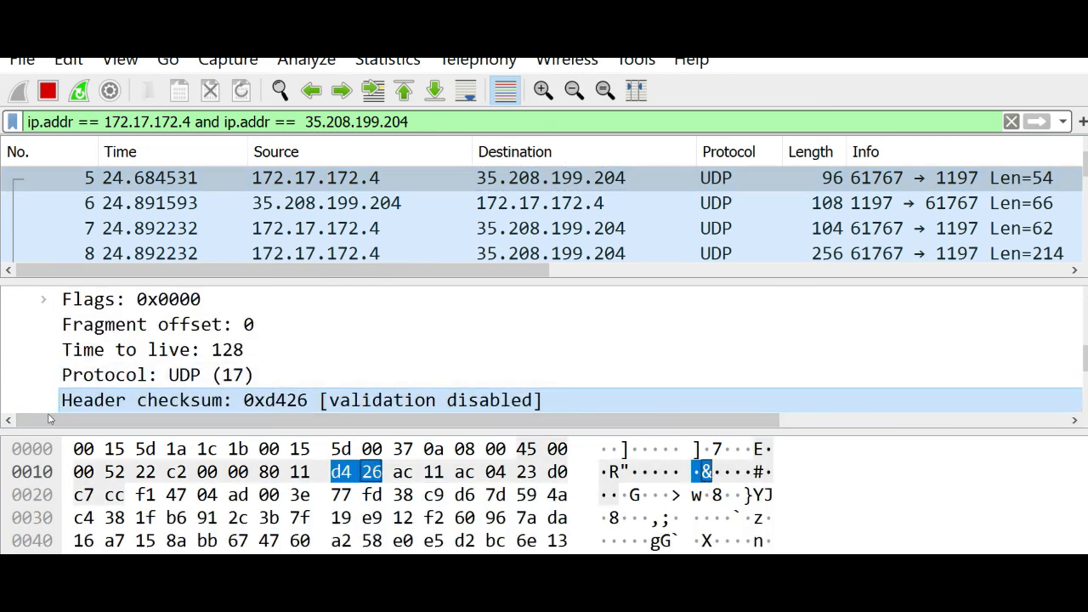
Step: Expand packet 5's Data section to highlight its encrypted payload bytes
scroll(29, 396, down, 2)
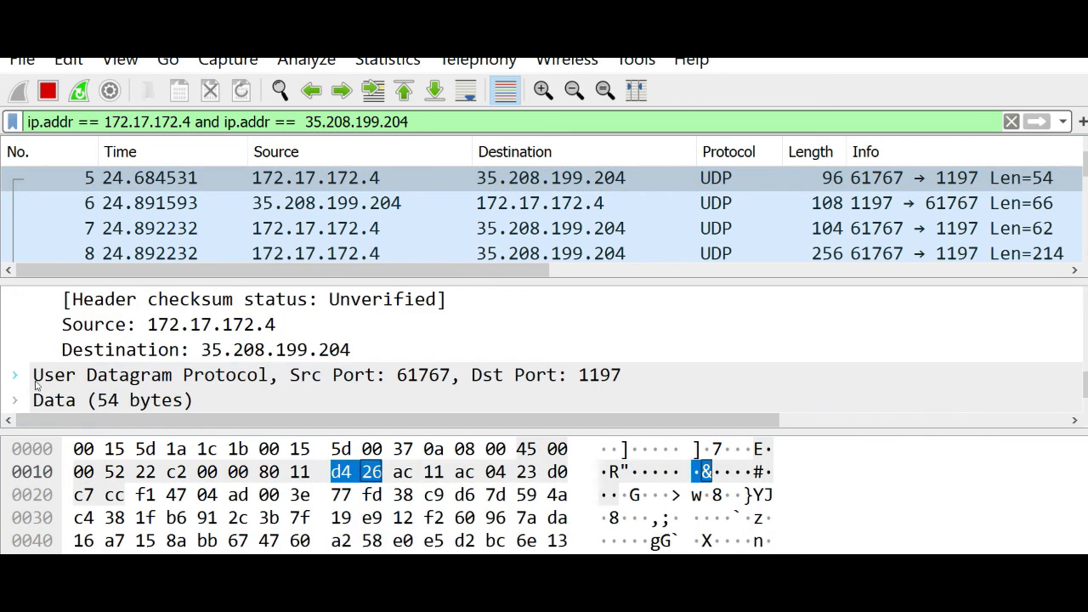
click(15, 400)
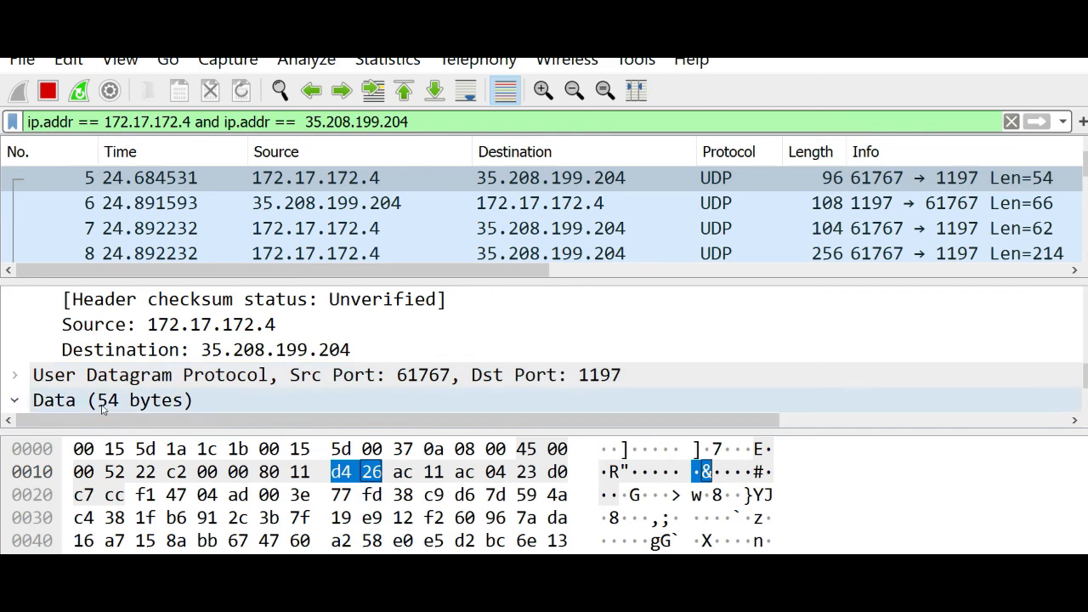
click(128, 381)
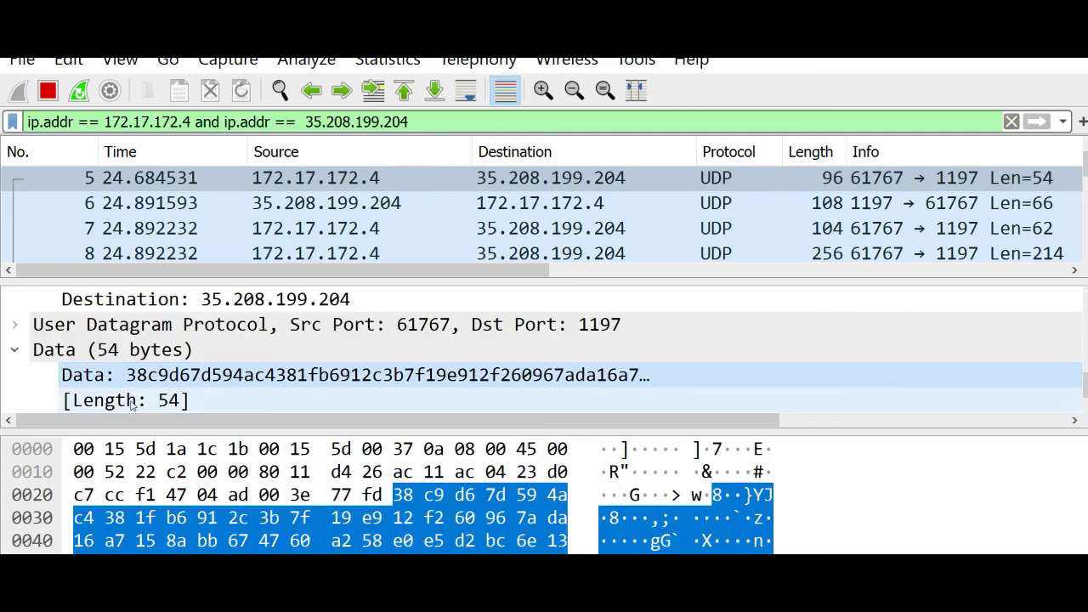
click(695, 494)
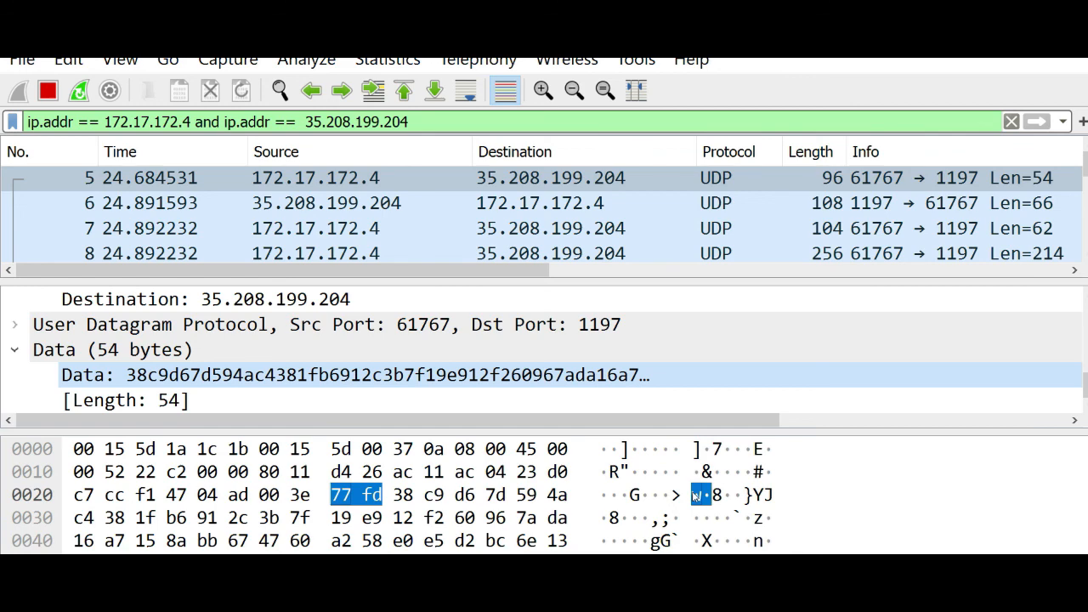
Step: Inspect packets 6 through 10, the encrypted exchange with 35.208.199.204
click(408, 207)
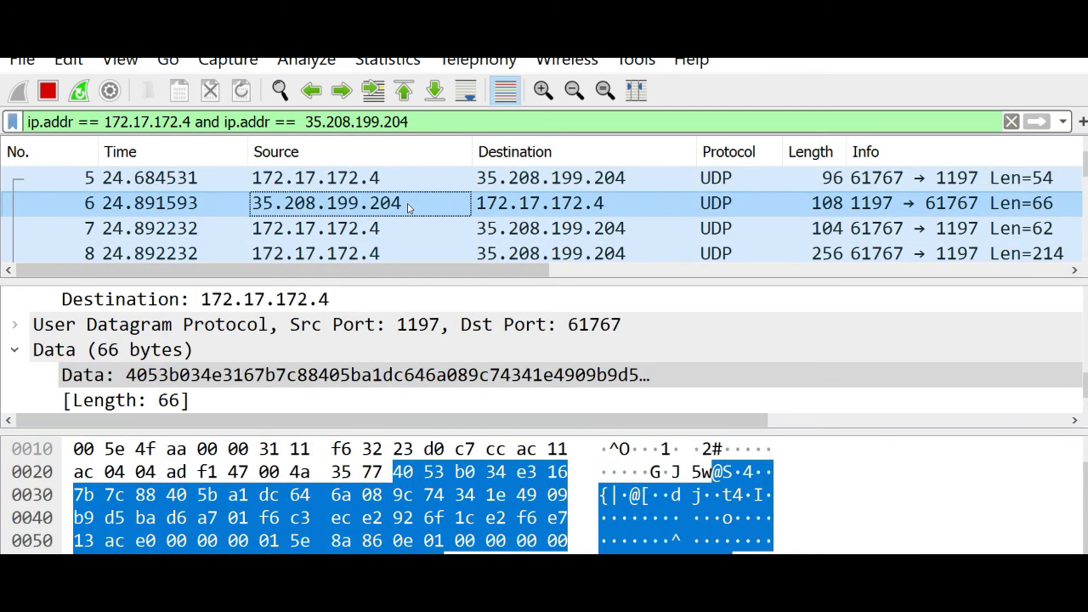
click(429, 228)
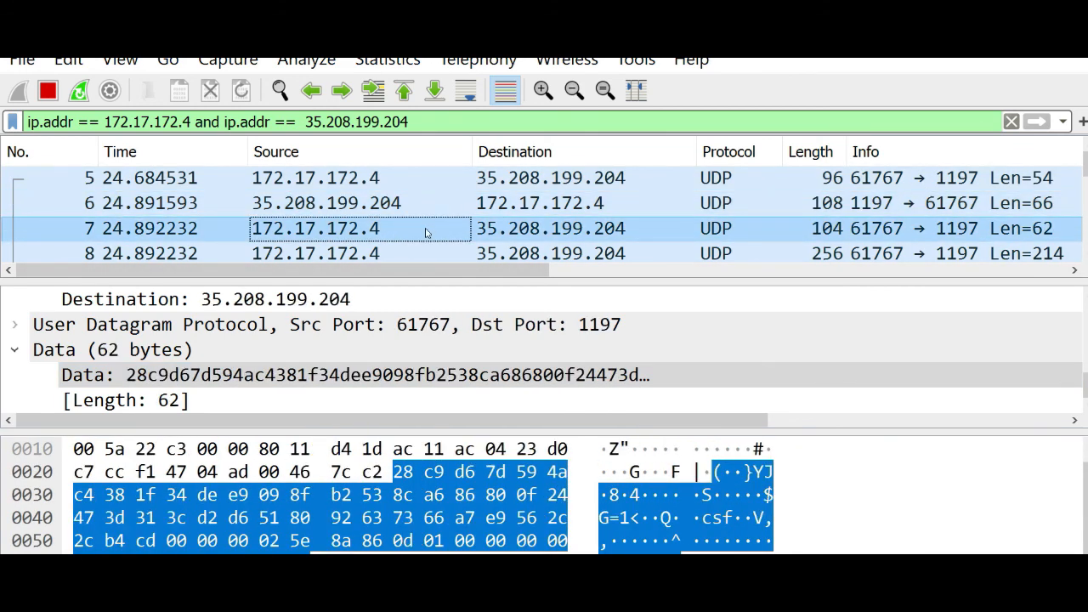
click(424, 248)
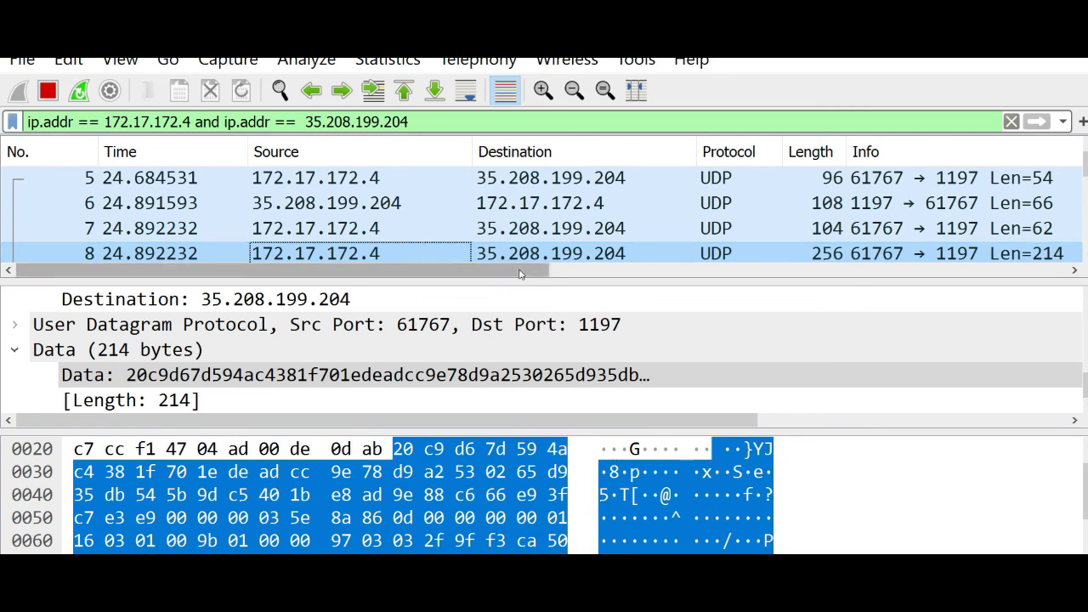
click(542, 255)
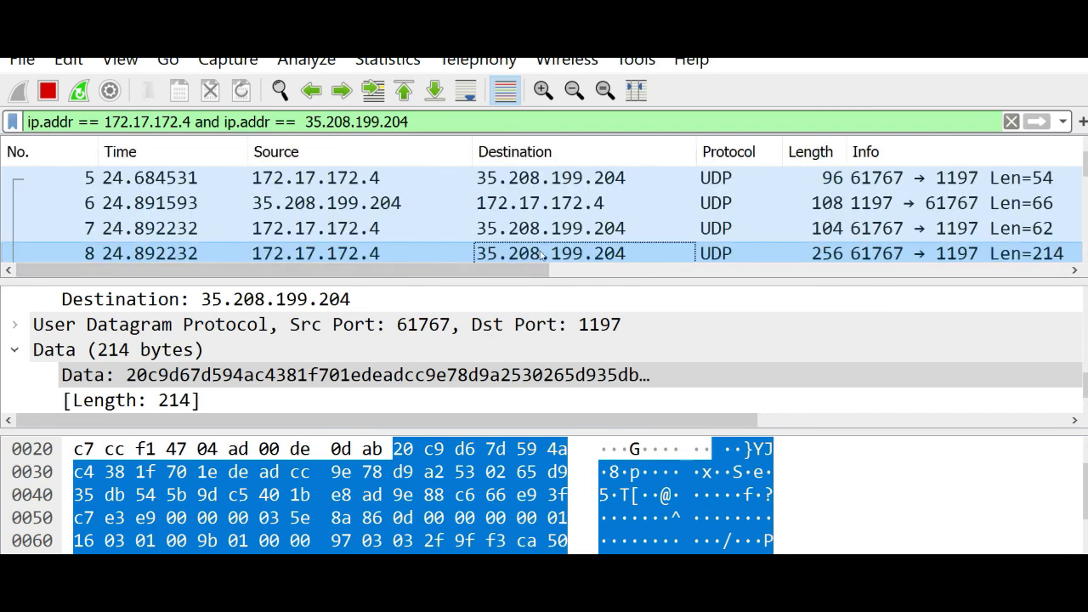
key(Down)
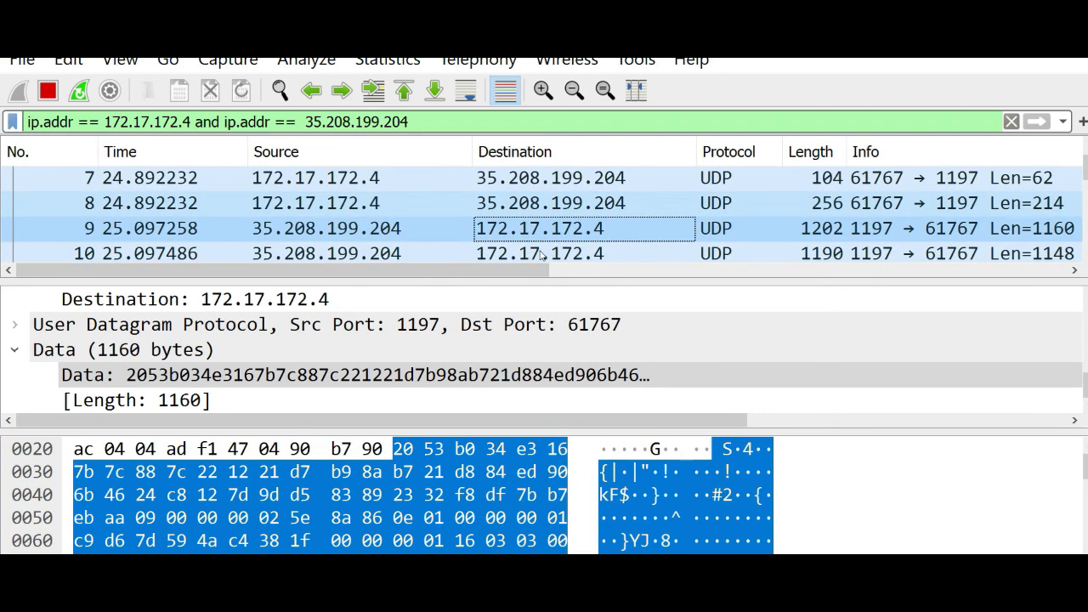
click(400, 236)
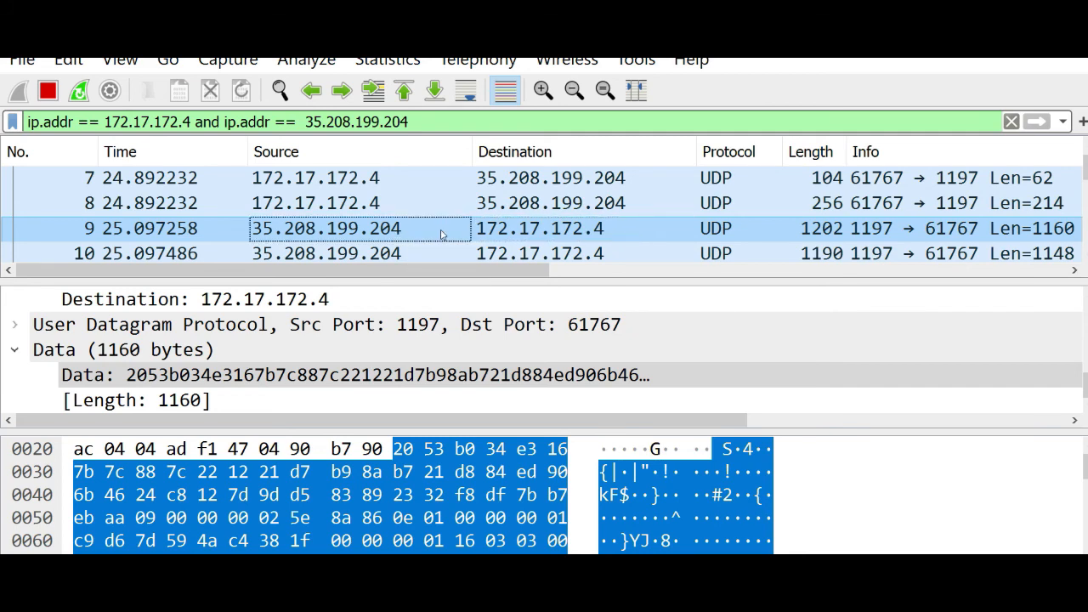
key(Down)
key(Down)
key(Down)
key(Down)
key(Down)
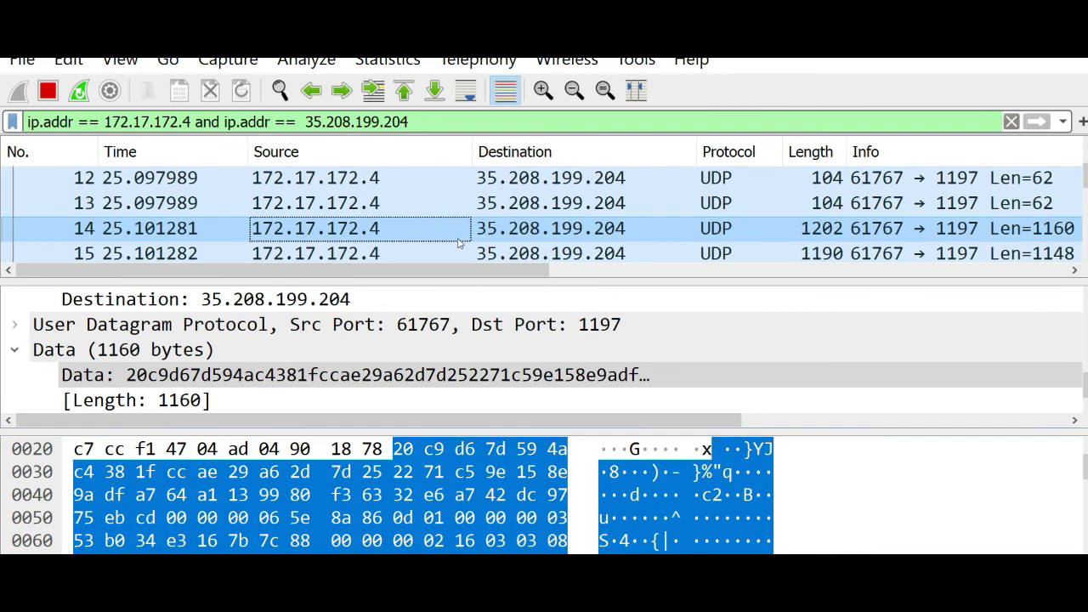
Step: Step through encrypted packets 15 to 19
key(Down)
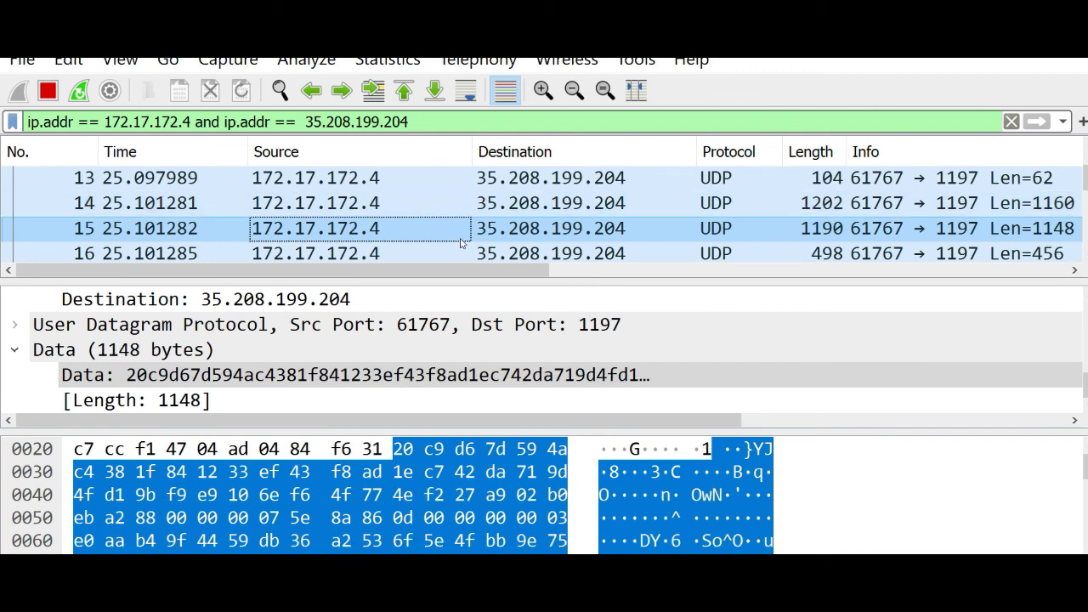
key(Down)
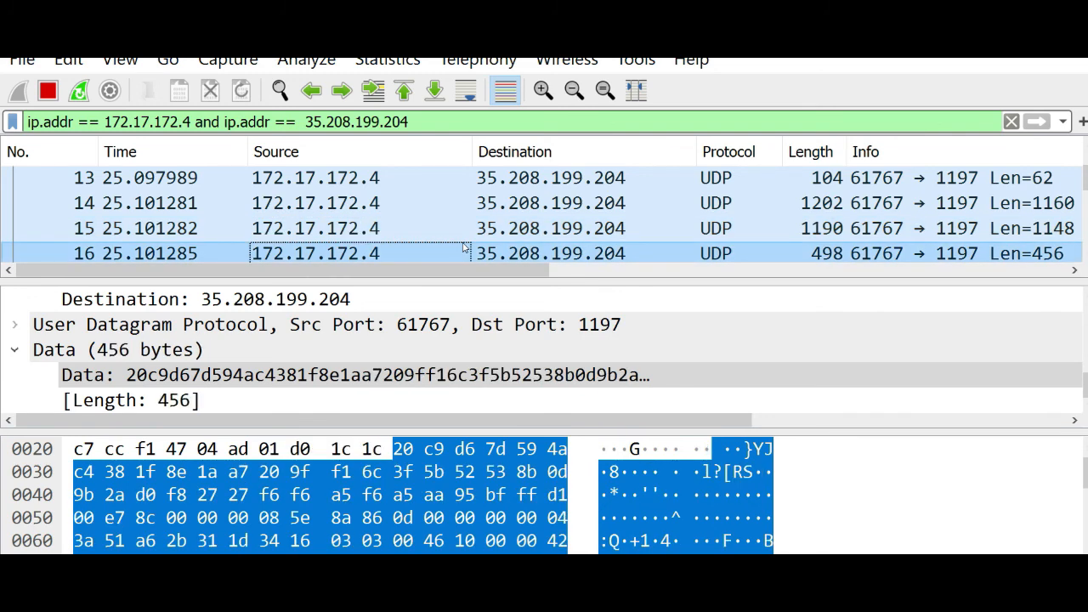
key(Down)
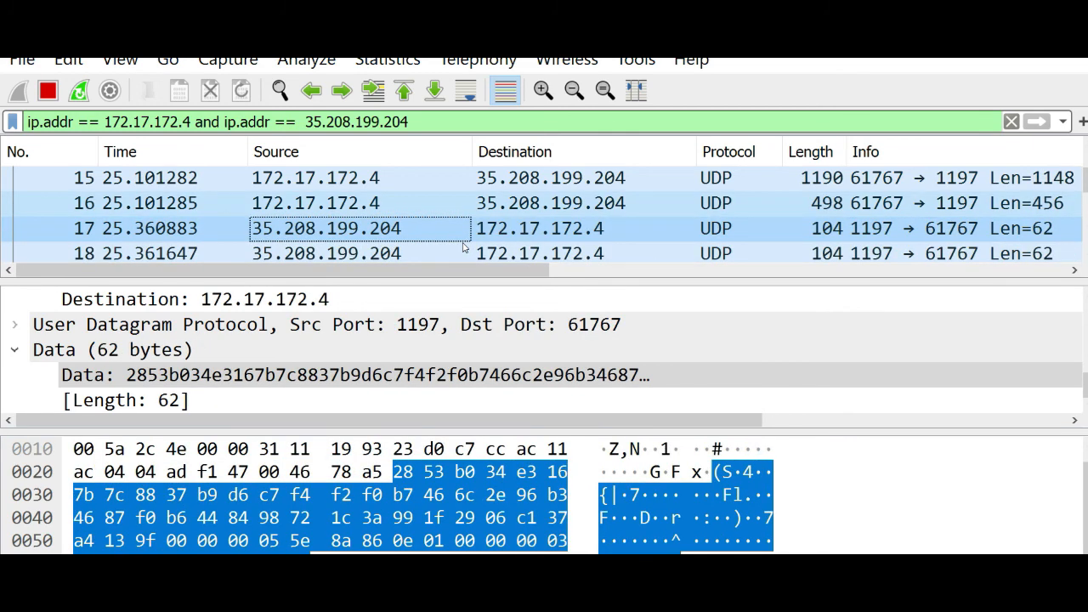
key(Down)
key(Down)
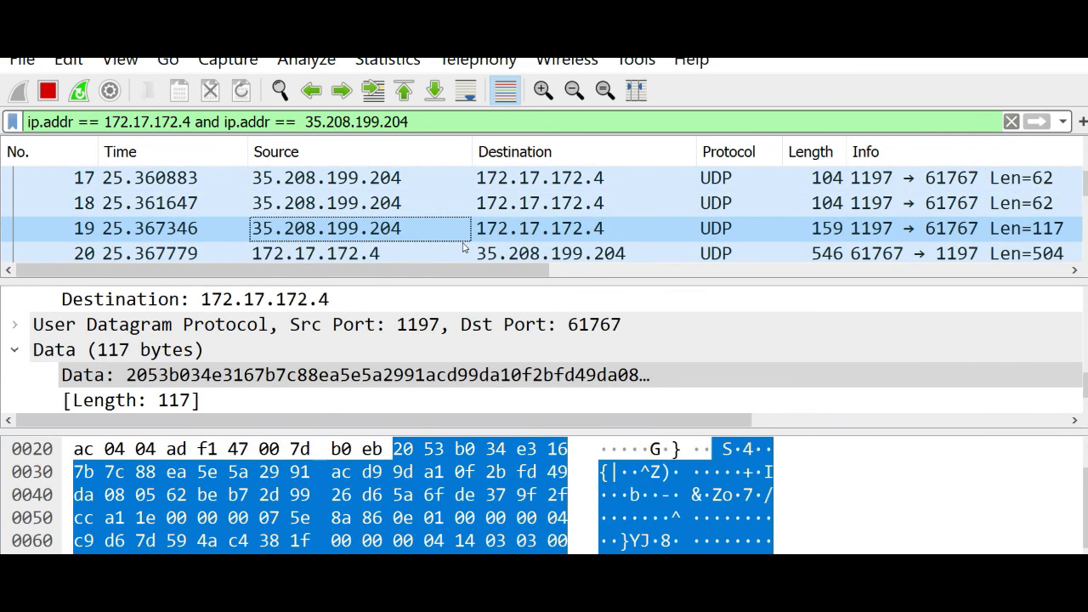
key(Down)
key(Down)
key(Down)
key(Down)
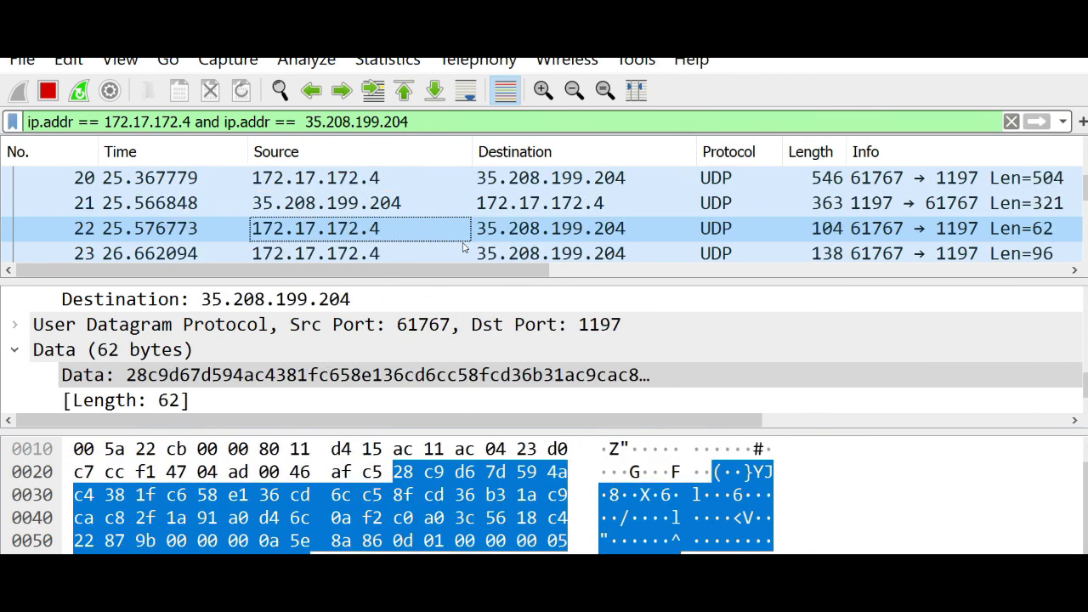
Step: Step through to the last VPN server packet, then stop the capture
key(Down)
key(Down)
key(Down)
key(Down)
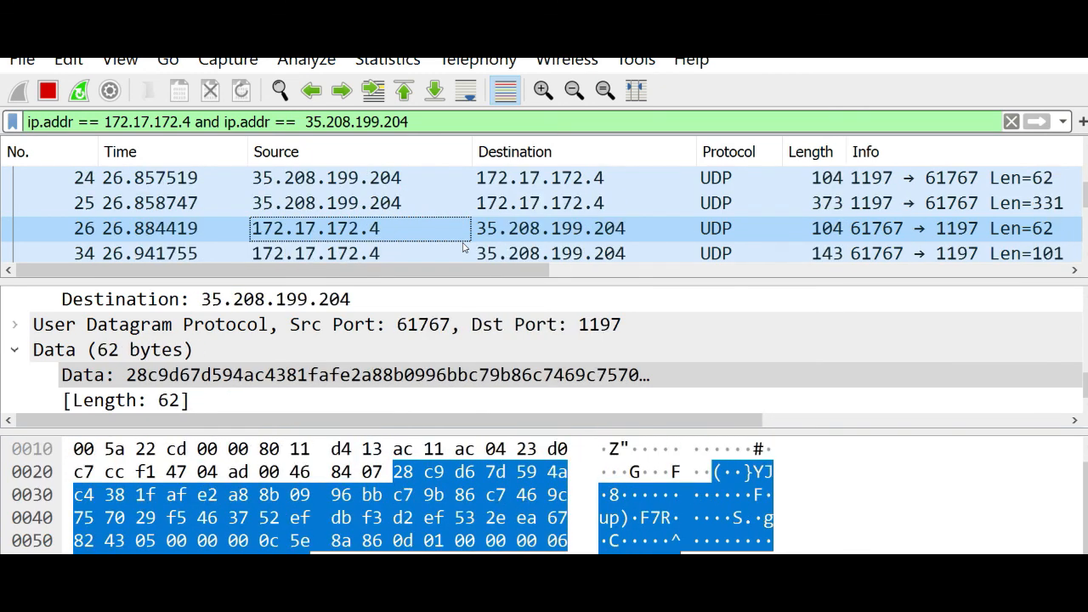
key(Down)
key(Down)
key(Down)
key(Down)
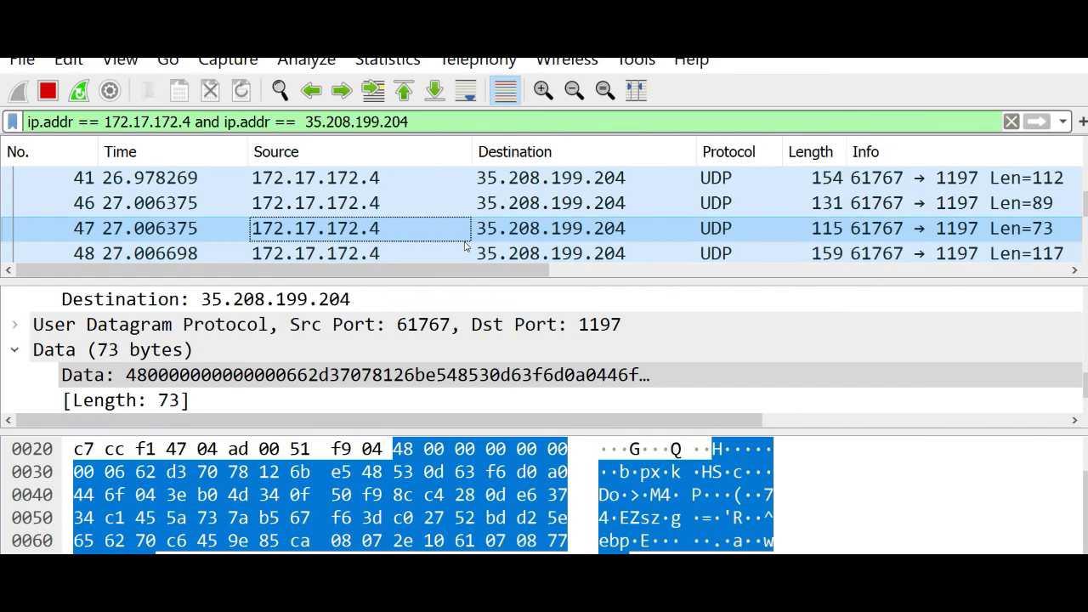
key(Down)
key(Down)
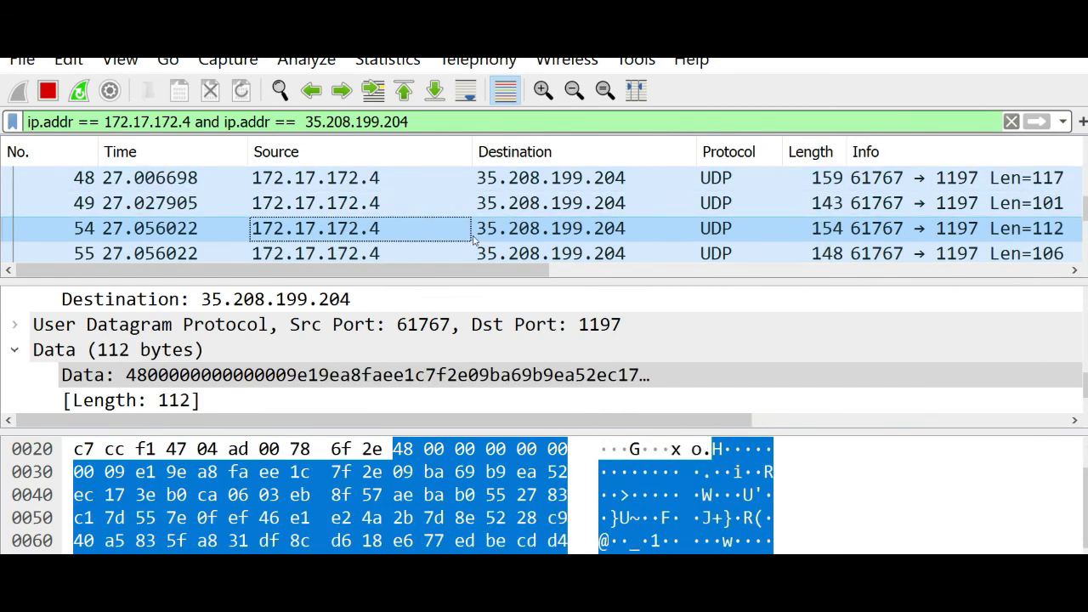
scroll(473, 240, down, 2)
scroll(473, 240, down, 10)
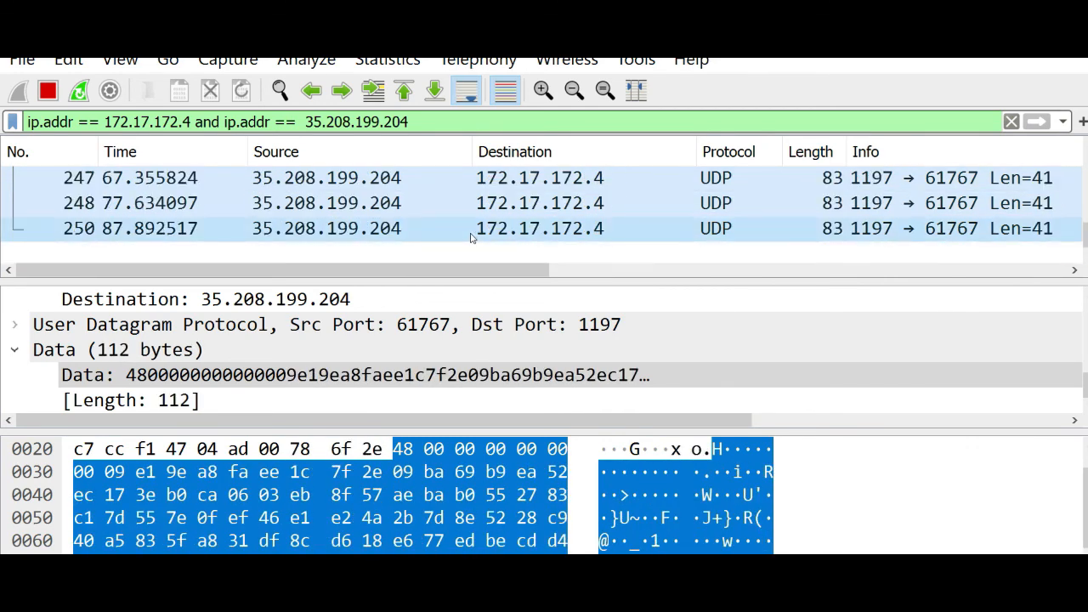
click(472, 239)
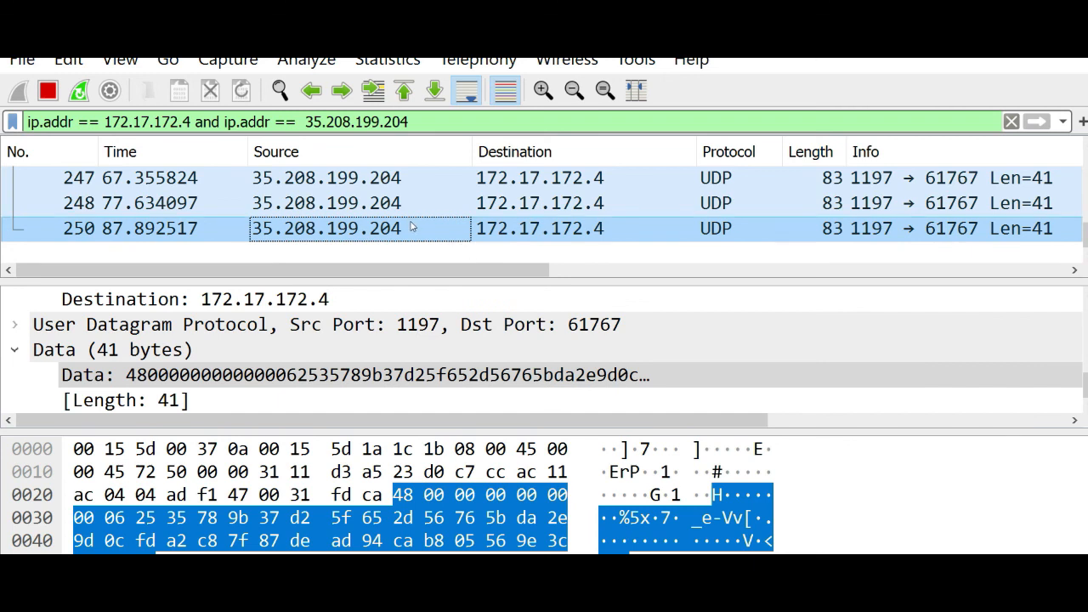
click(48, 91)
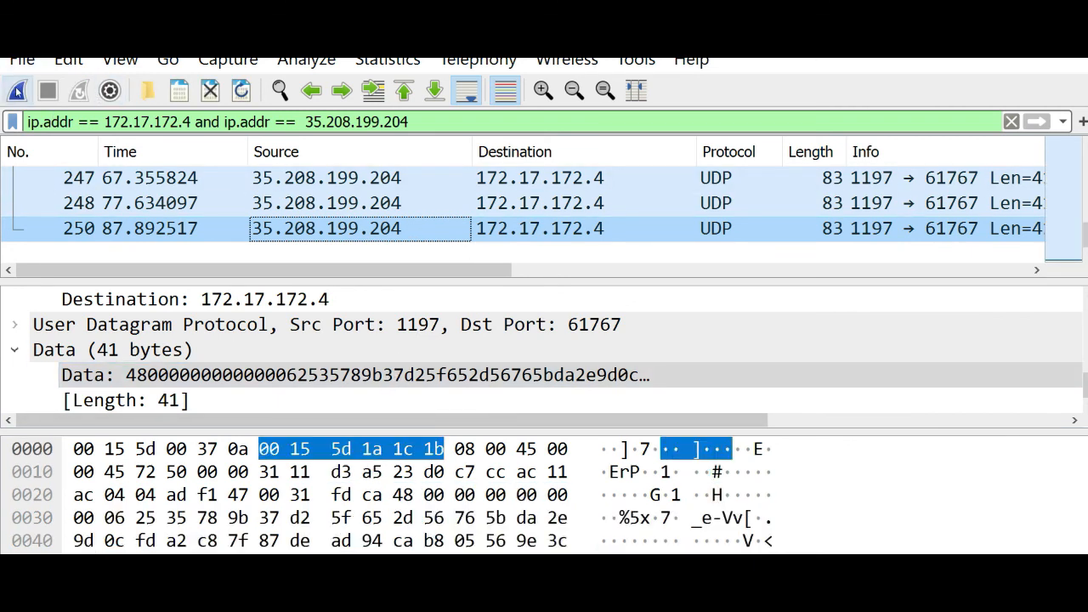
click(17, 91)
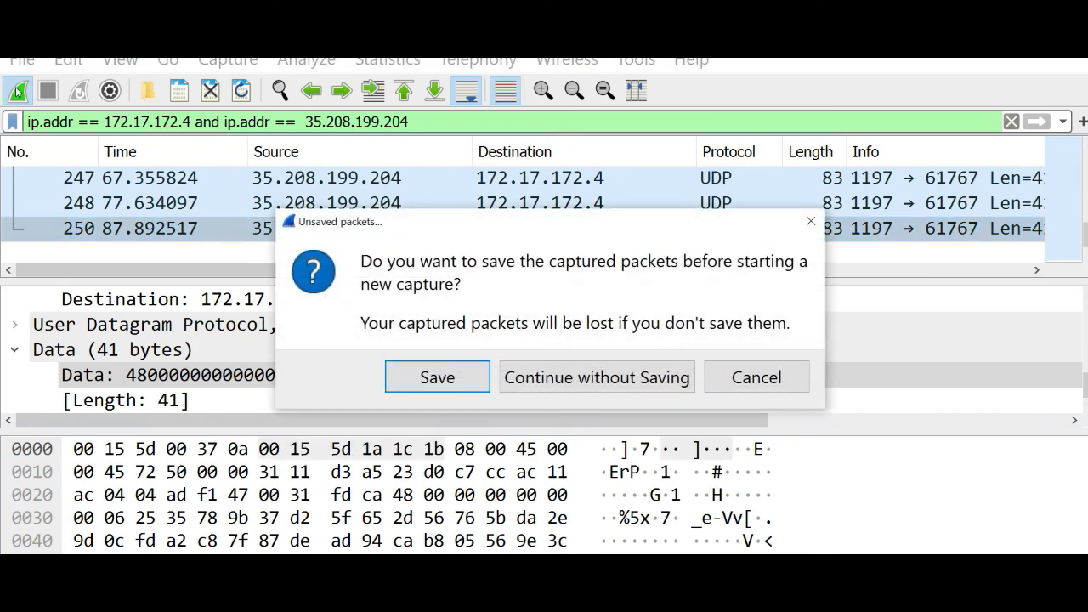
Step: Start a fresh capture without saving and reconnect the OpenVPN client to pfSense
click(575, 376)
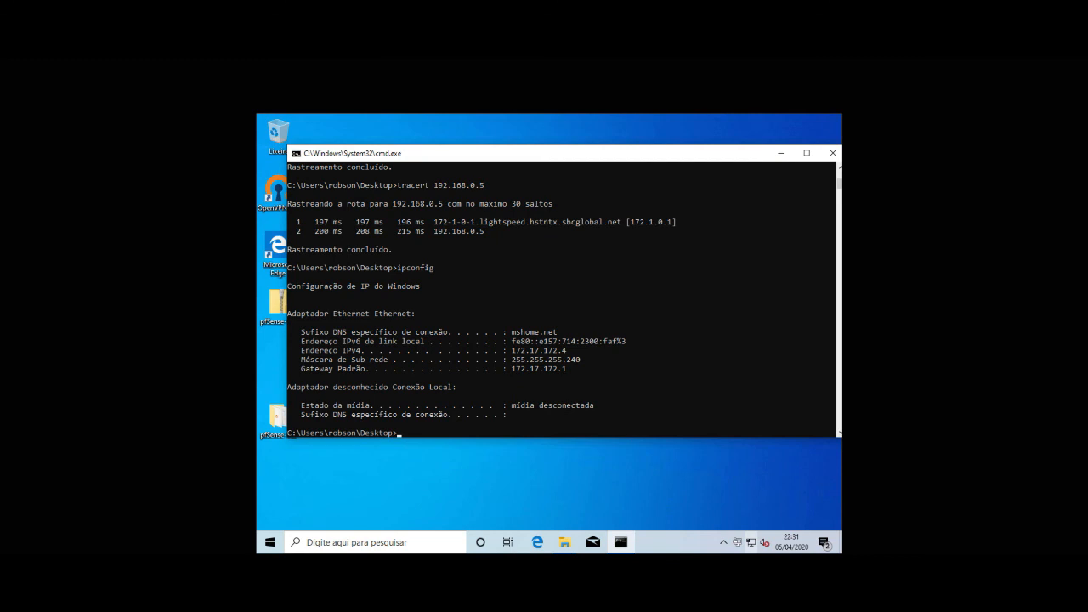
right_click(736, 543)
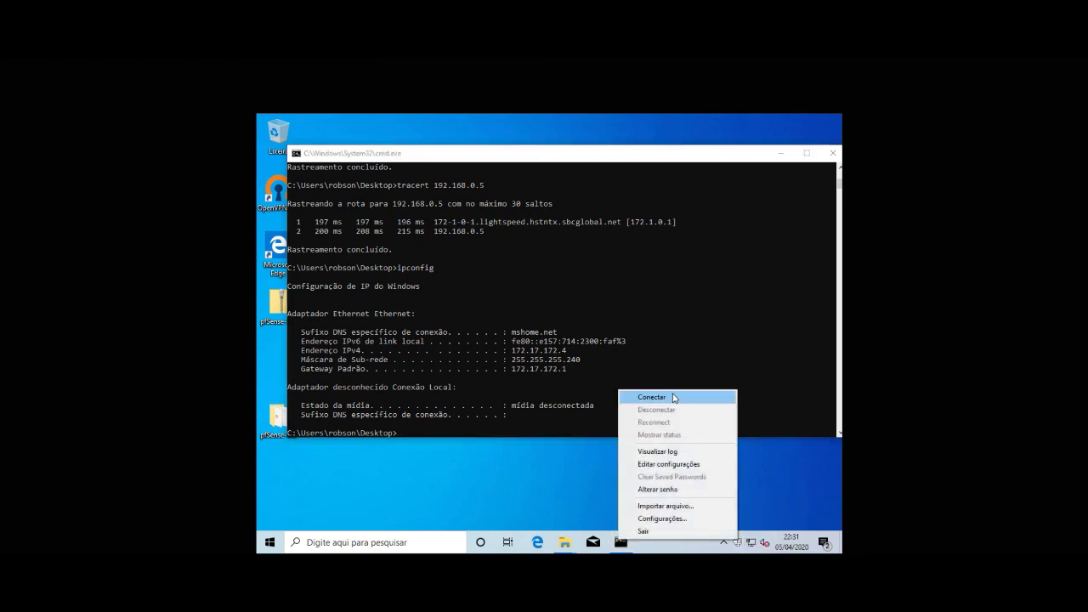
click(651, 397)
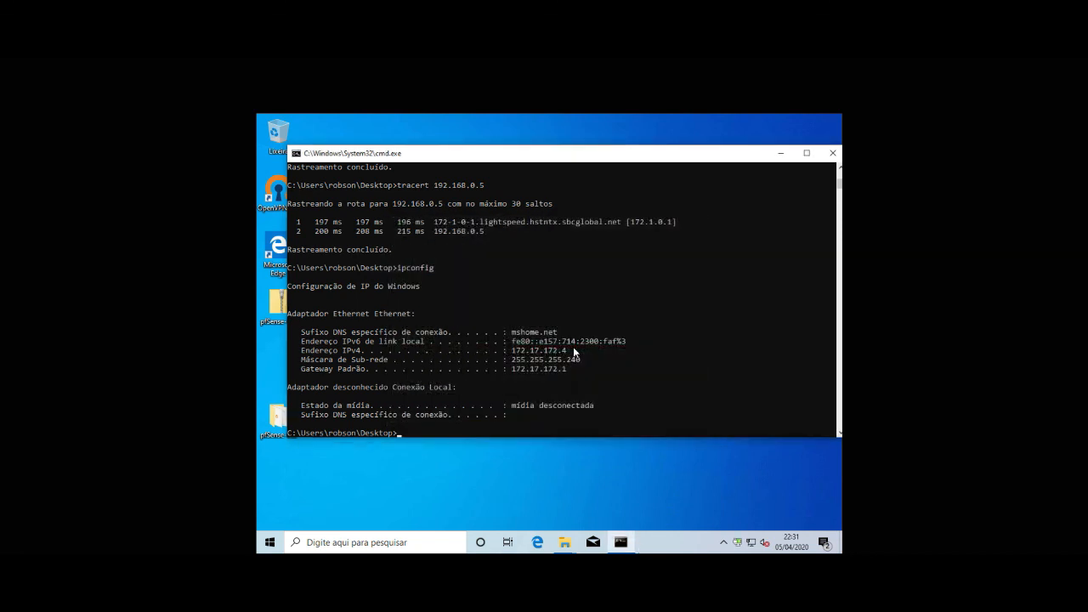
Step: Run a continuous ping 192.168.0.10 -t in the Command Prompt
click(549, 433)
text(ping )
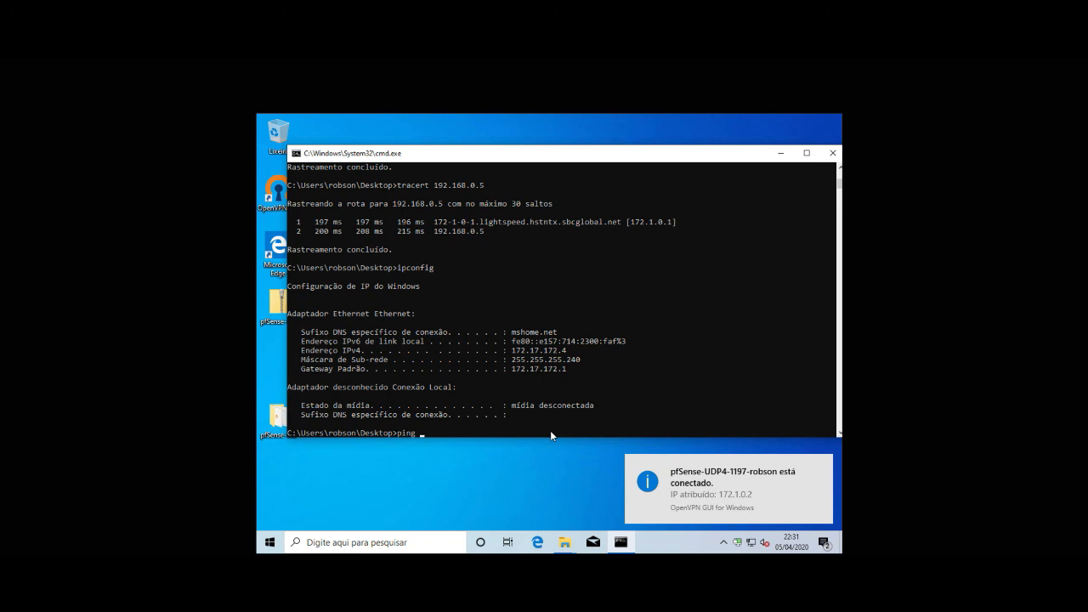
text(172.)
key(BackSpace)
key(BackSpace)
key(BackSpace)
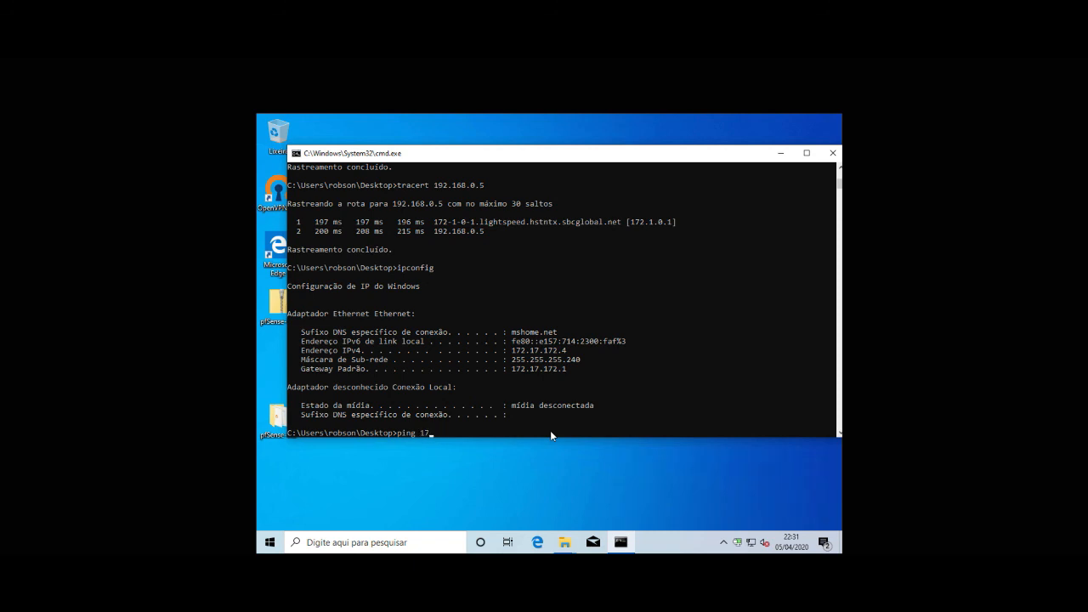
text(92.168.0.10 -t)
key(Return)
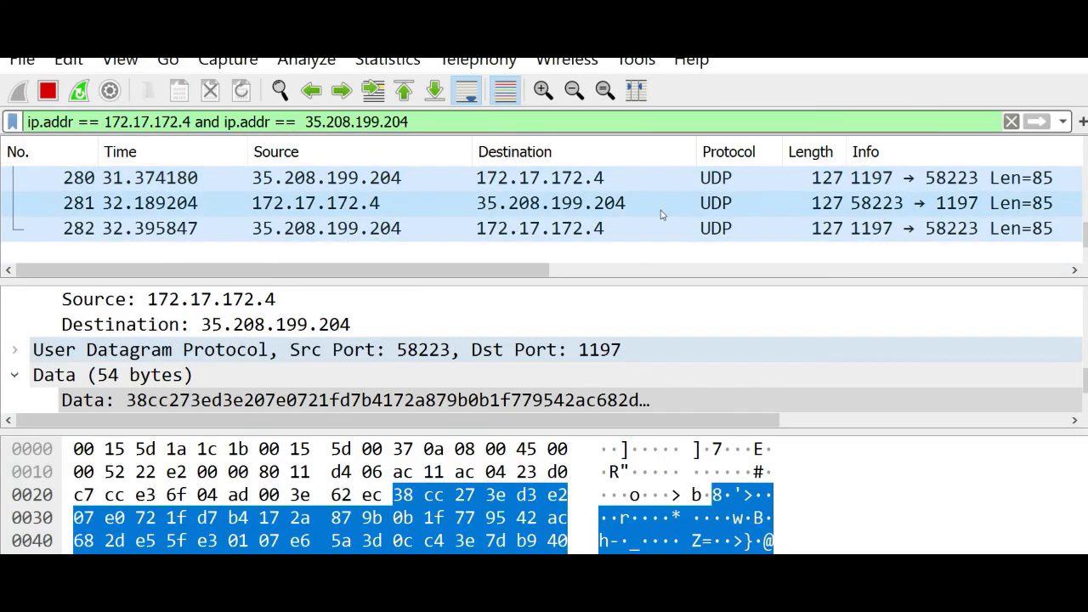
click(680, 229)
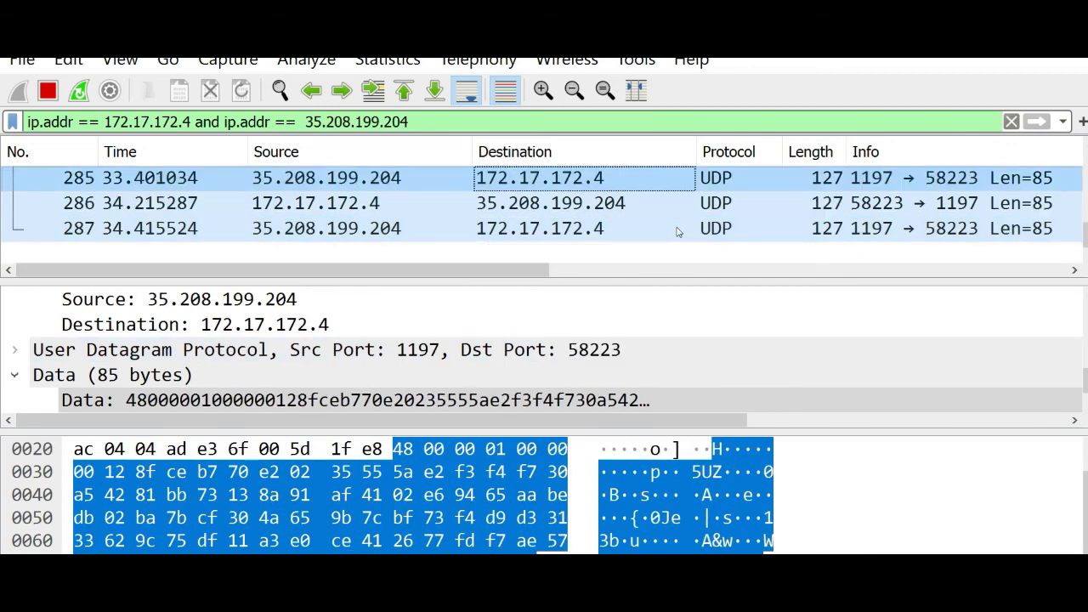
click(620, 226)
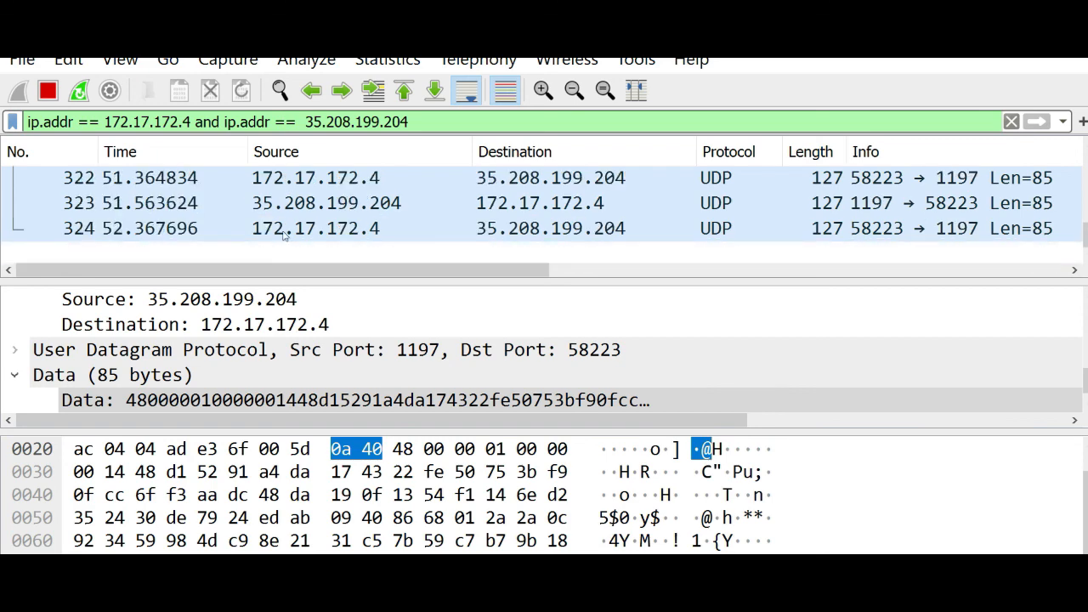
click(627, 495)
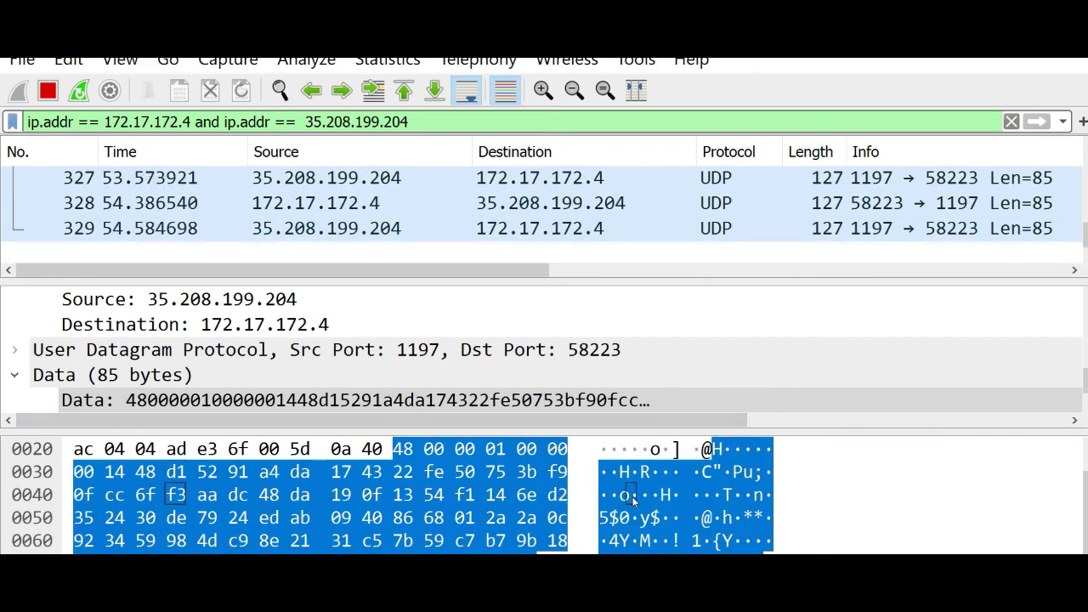
click(306, 230)
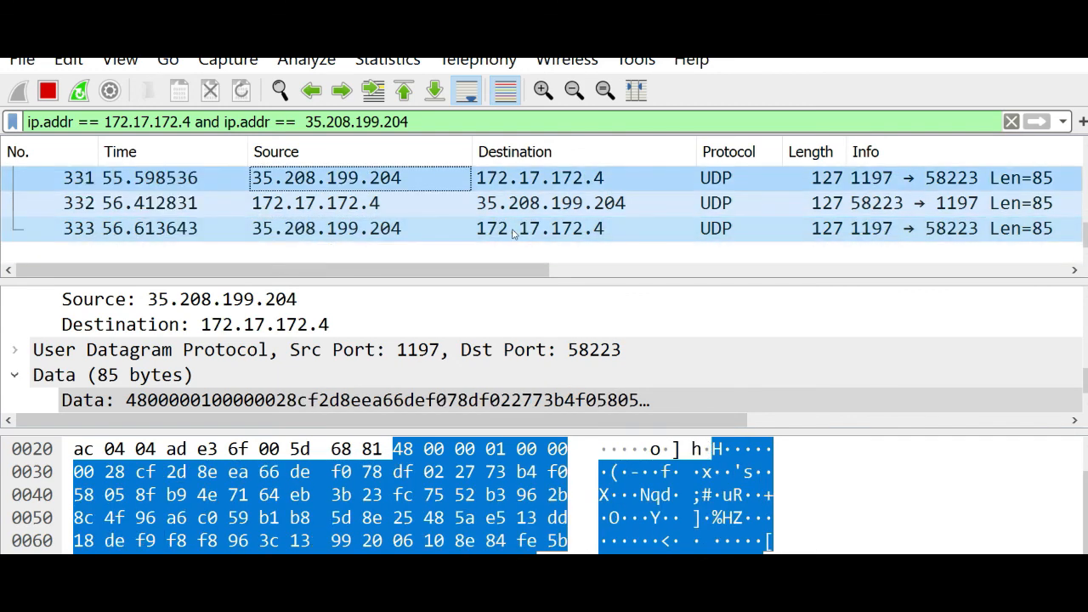
click(475, 229)
click(371, 230)
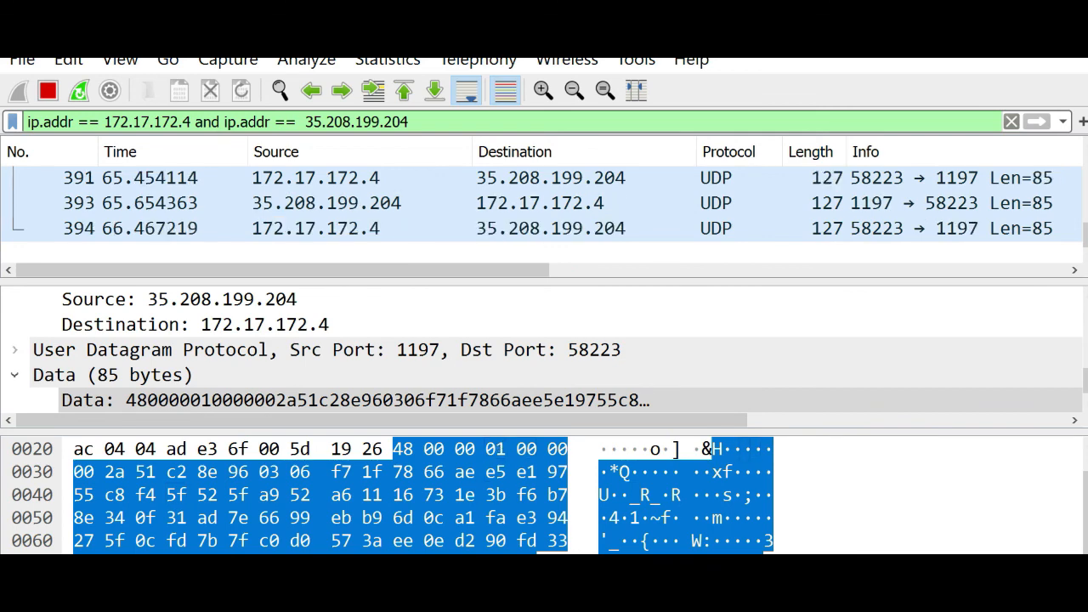
mouse_move(450, 592)
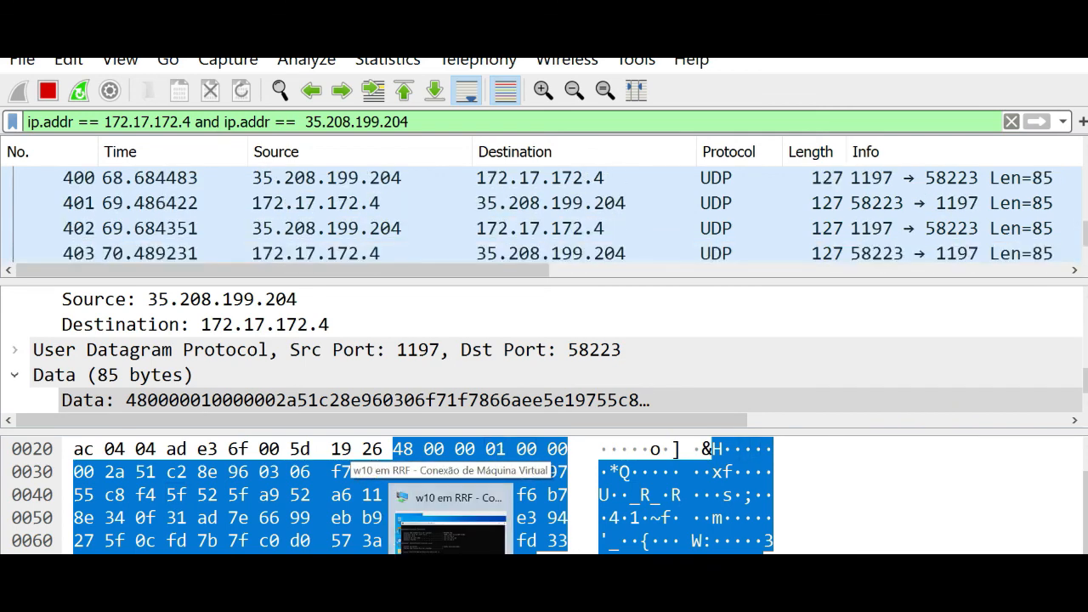
Step: Stop the running ping in the VM's Command Prompt with Ctrl+C
click(449, 518)
click(573, 343)
key(ctrl+c)
key(ctrl+c)
key(Return)
key(Return)
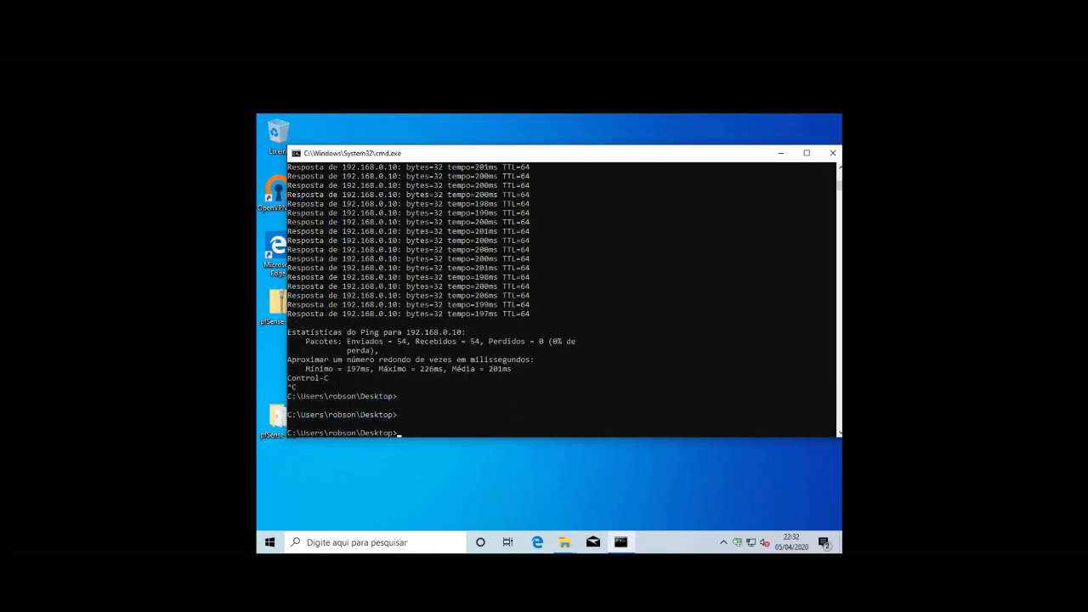
Step: Launch Remote Desktop Connection (mstsc) and connect to 192.168.0.5
click(269, 542)
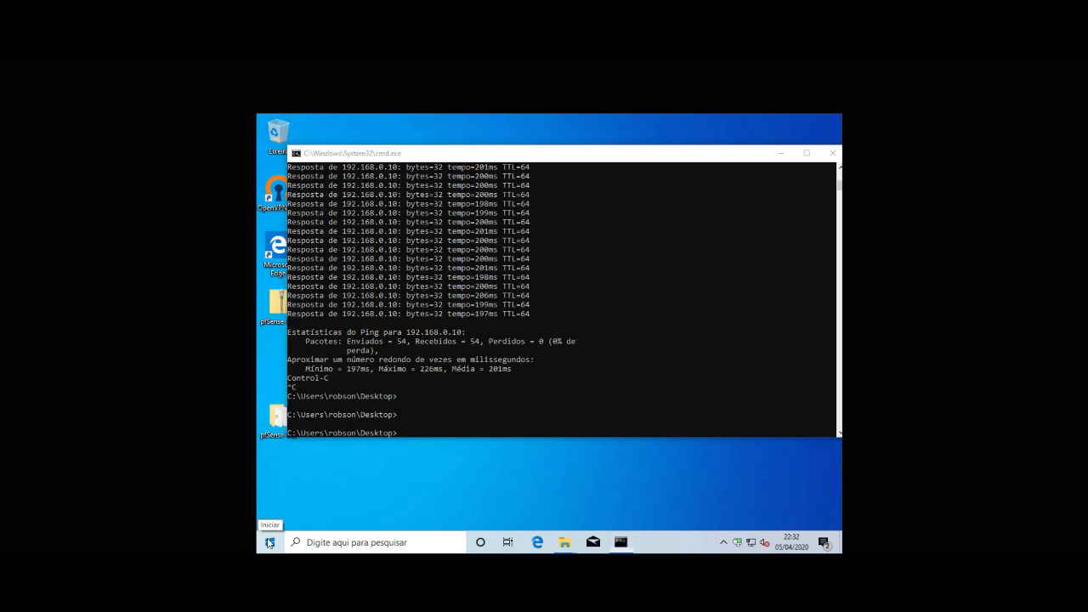
text(msts)
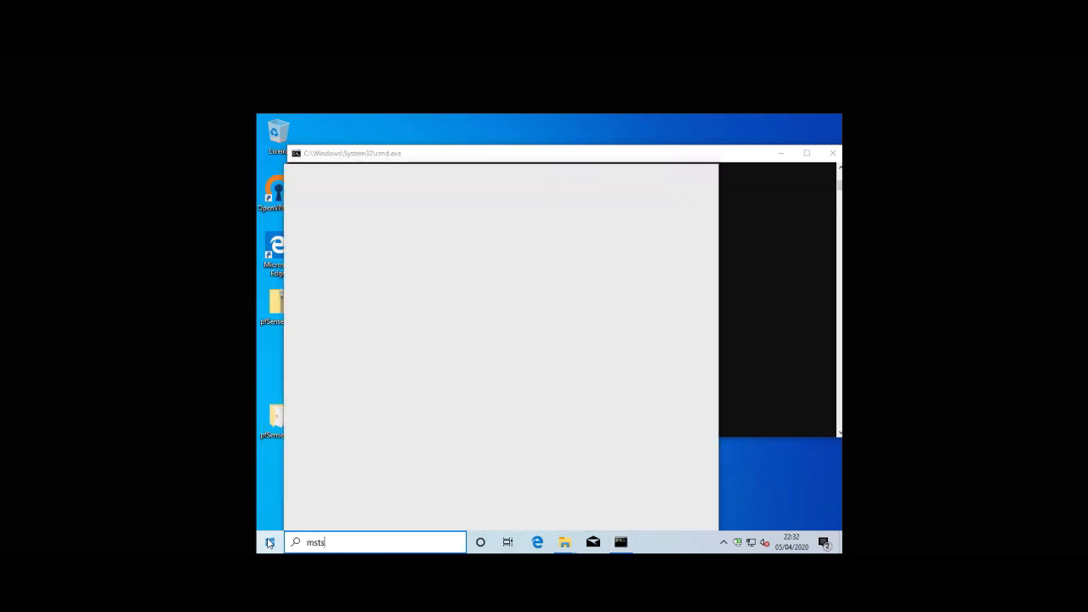
text(c)
key(Escape)
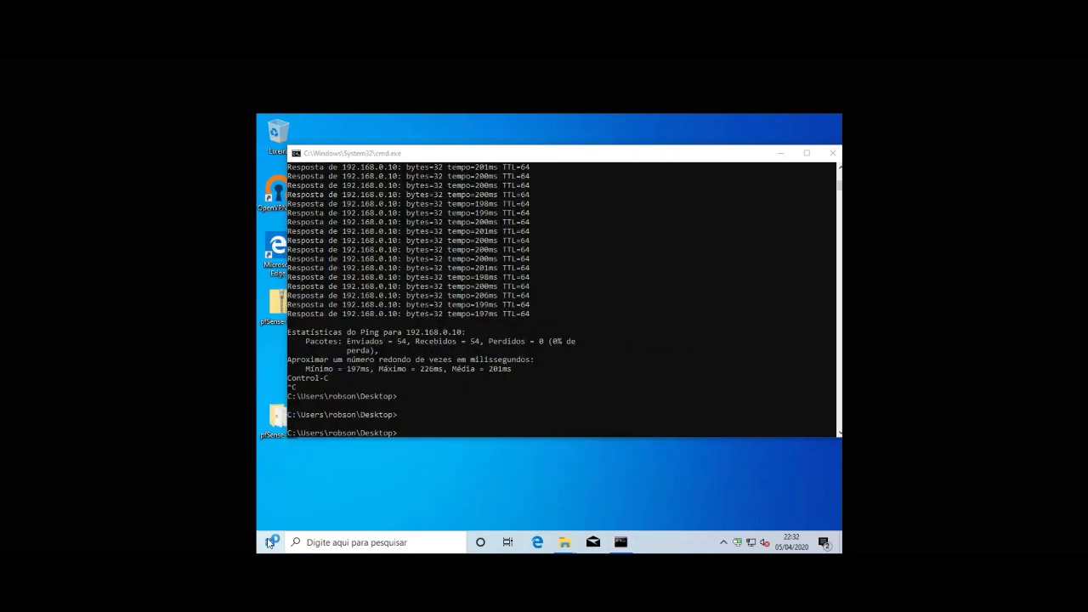
text(192.168.0.5)
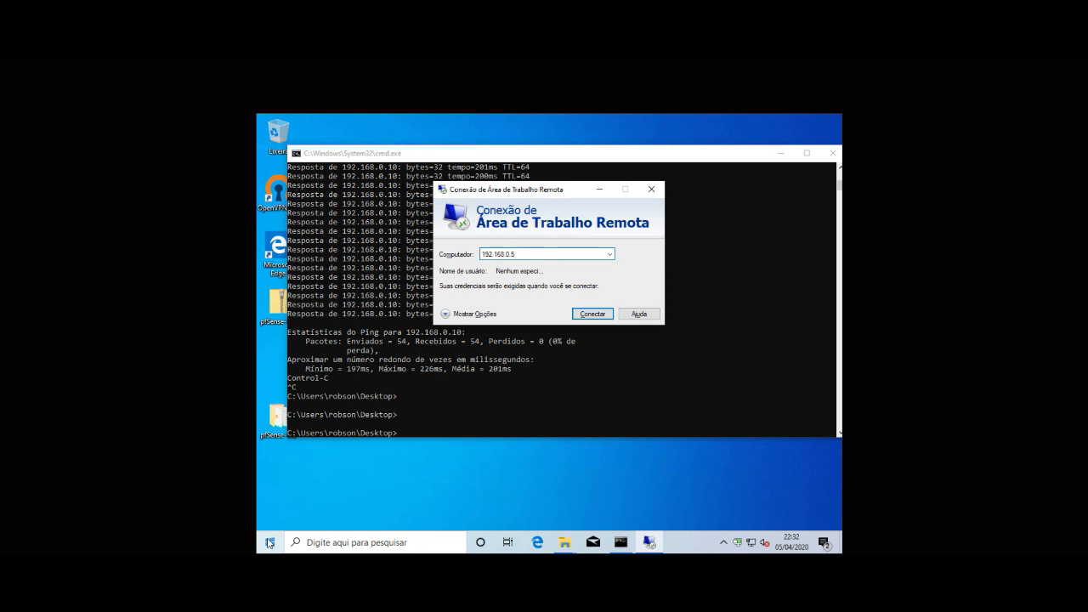
key(Return)
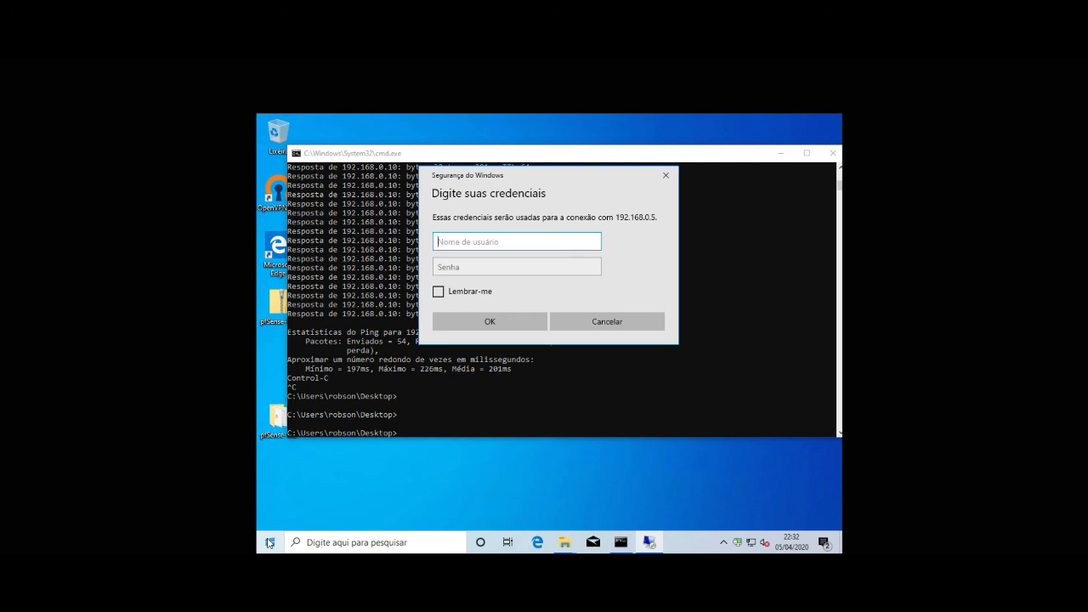
Step: Log in with the domain administrator username and password and accept the certificate warning
text(domi)
key(BackSpace)
key(BackSpace)
key(BackSpace)
text(novodominio\administrator)
key(Tab)
text(******)
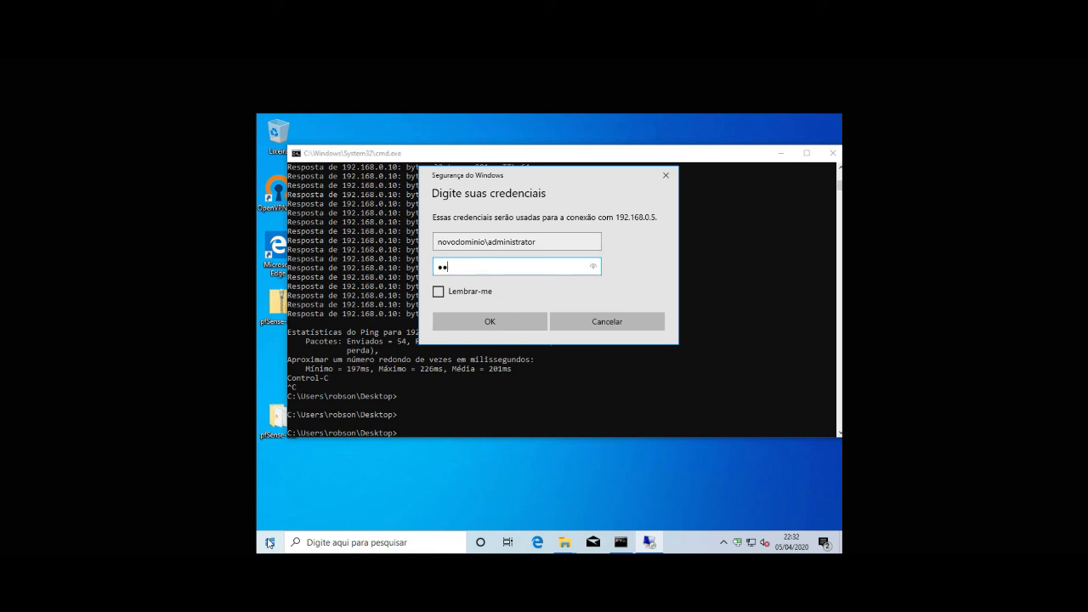
key(Return)
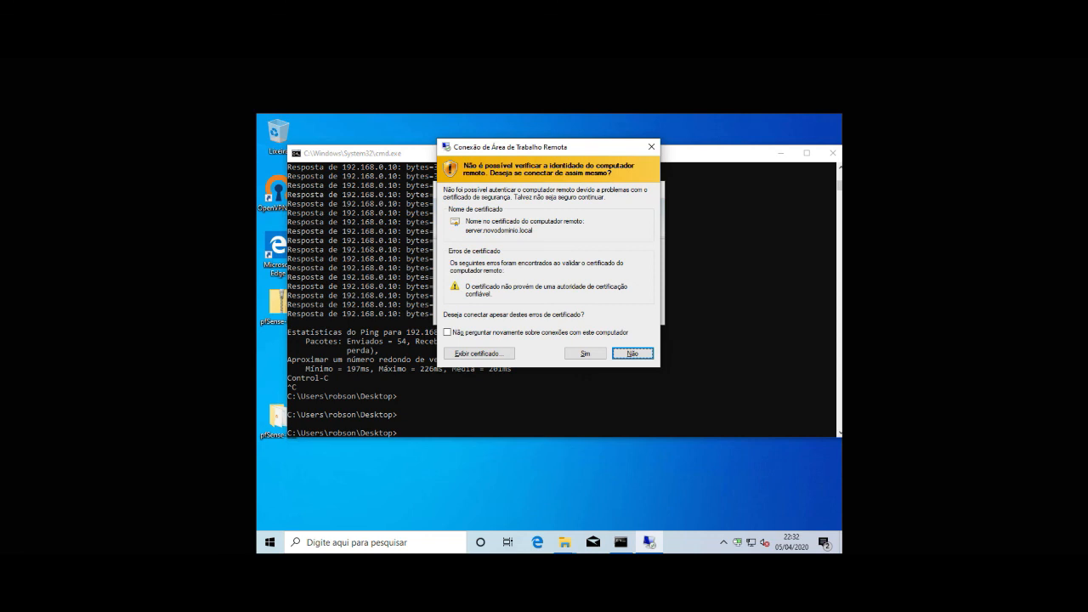
click(587, 354)
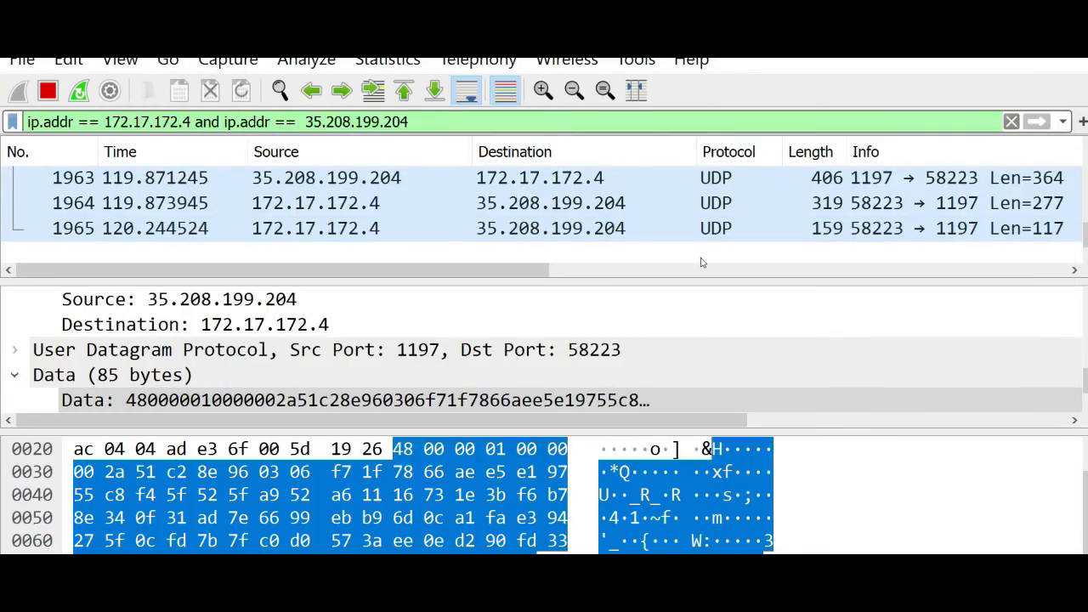
click(756, 233)
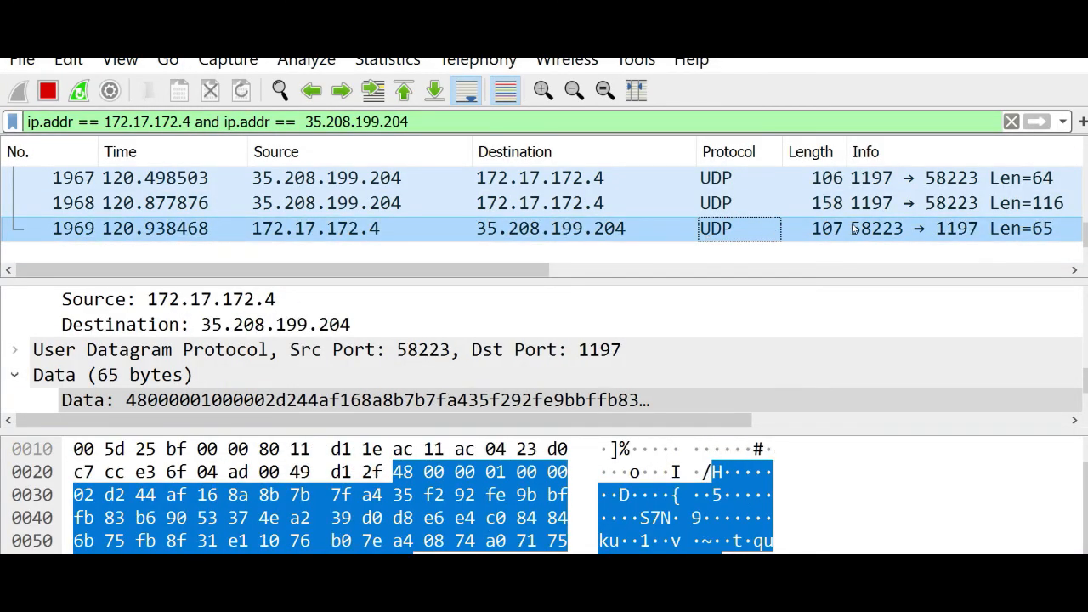
click(715, 226)
scroll(712, 227, down, 3)
click(600, 229)
click(426, 230)
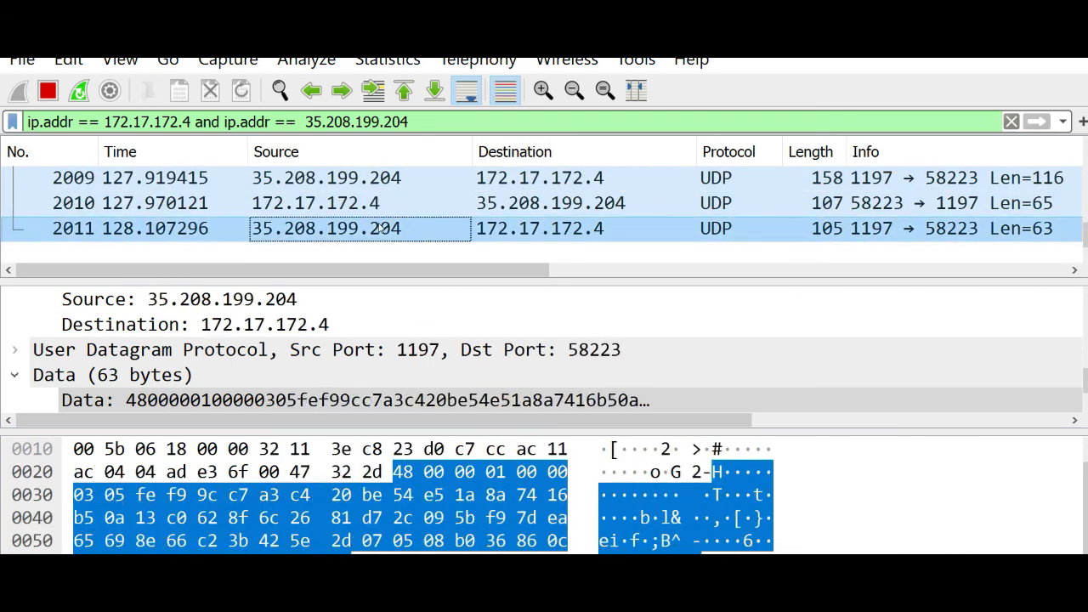
click(527, 227)
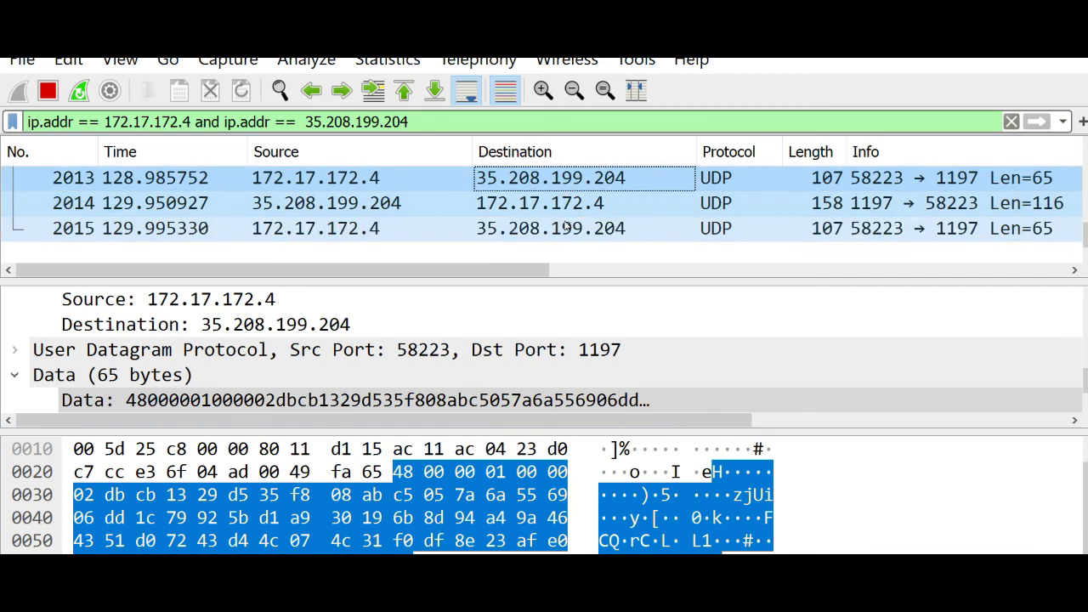
click(463, 205)
click(466, 231)
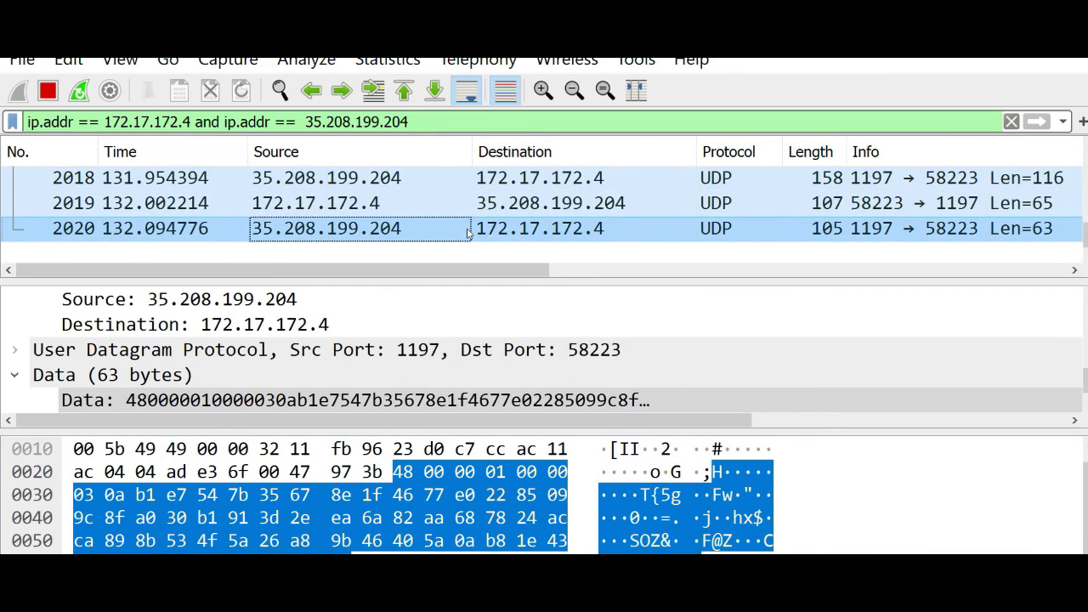